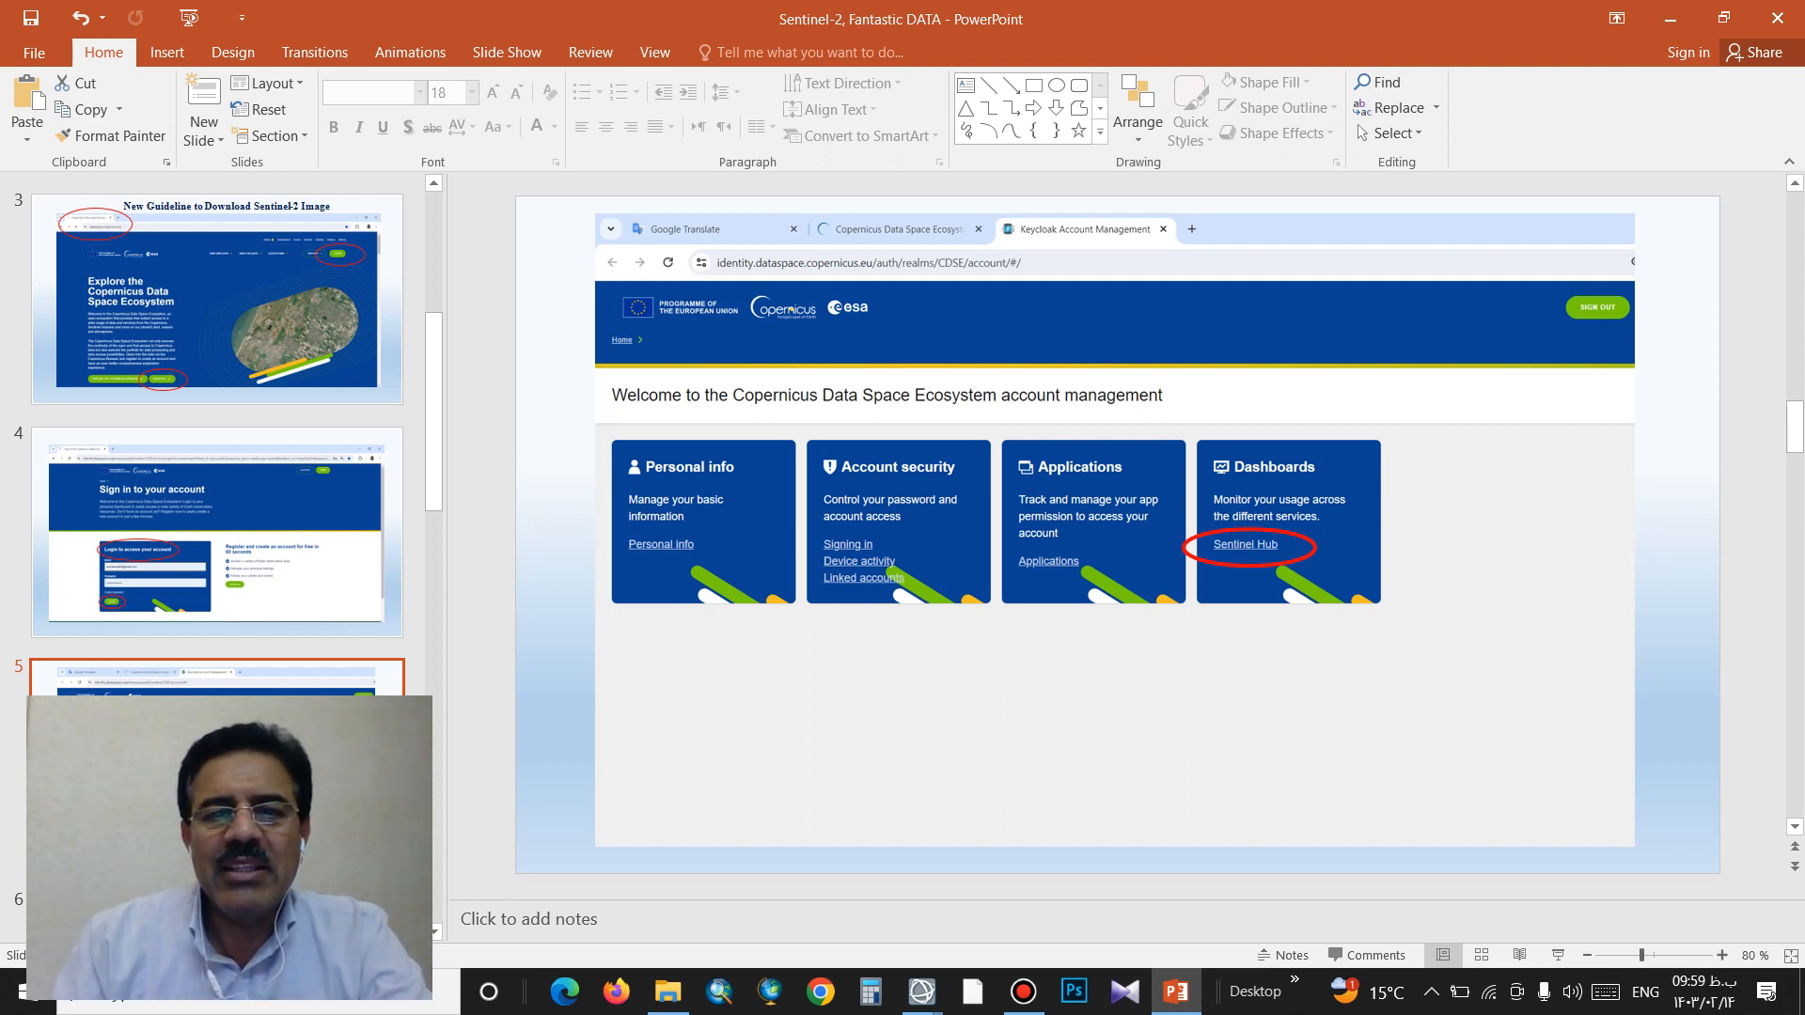
Step: Page through the Copernicus download guideline slides up to the slide on primary processing steps for Sentinel 2 images
key(Down)
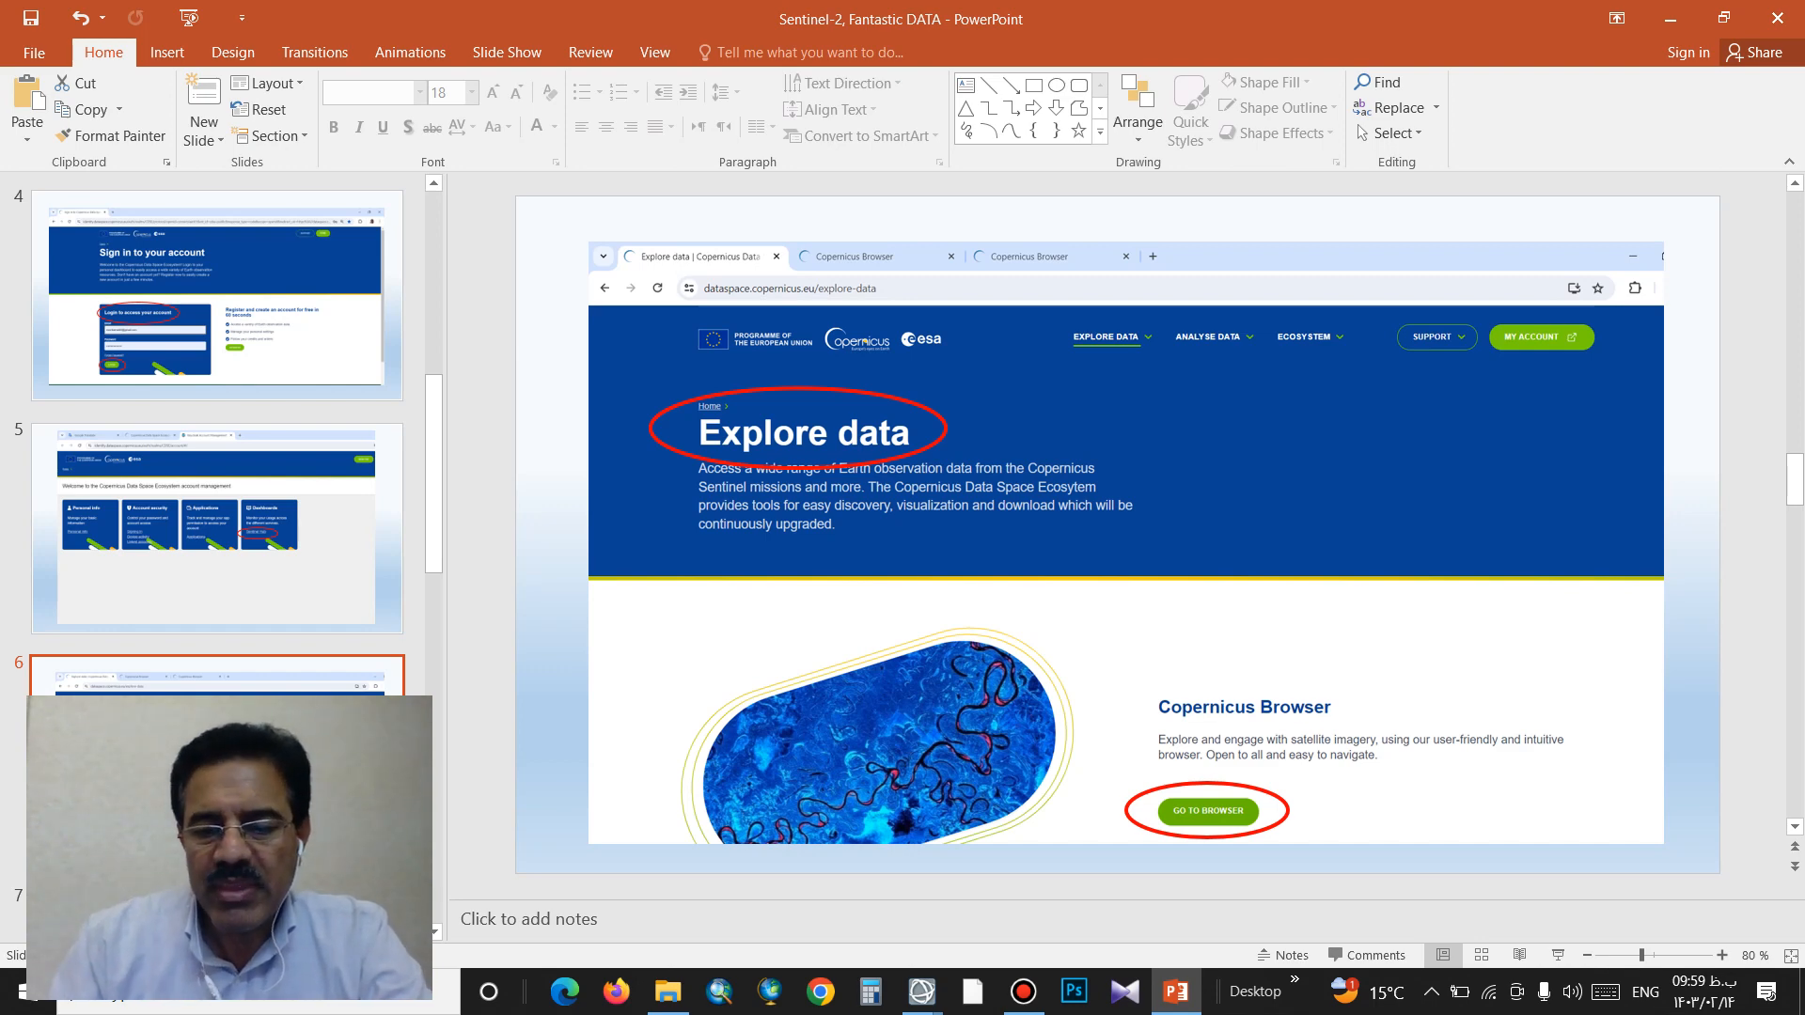
key(Page_Down)
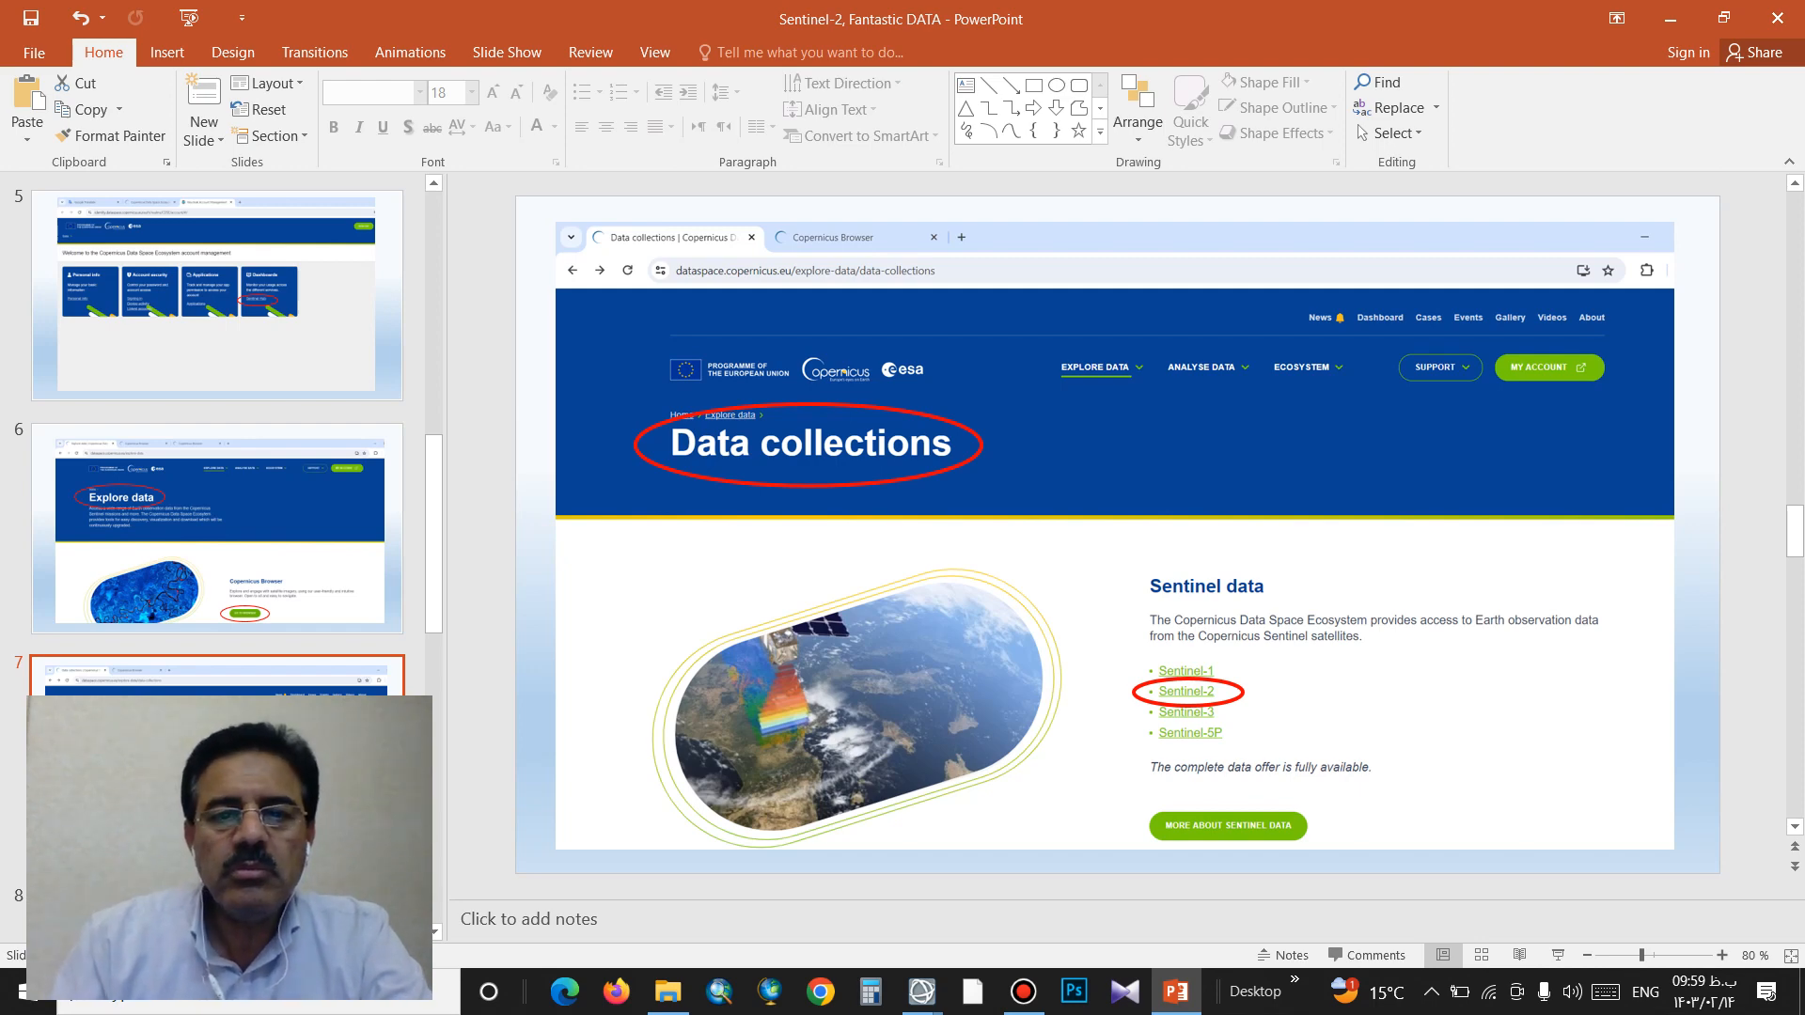
key(Down)
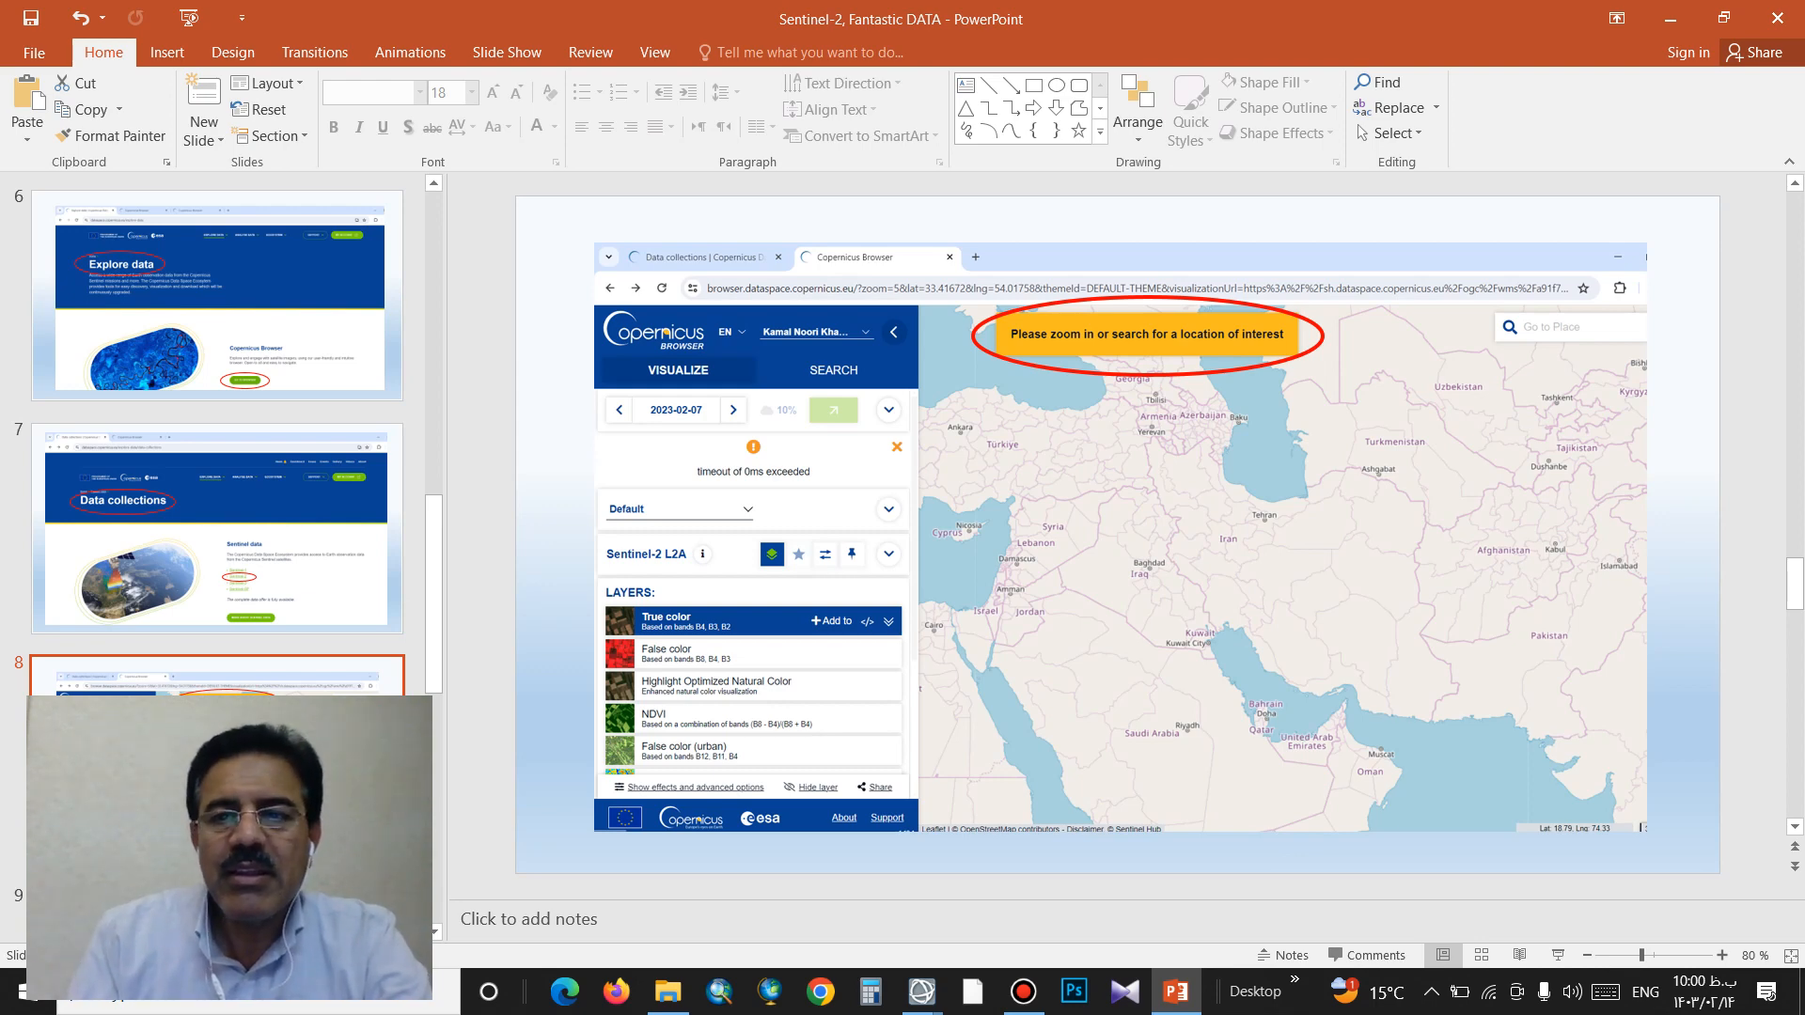
key(Page_Down)
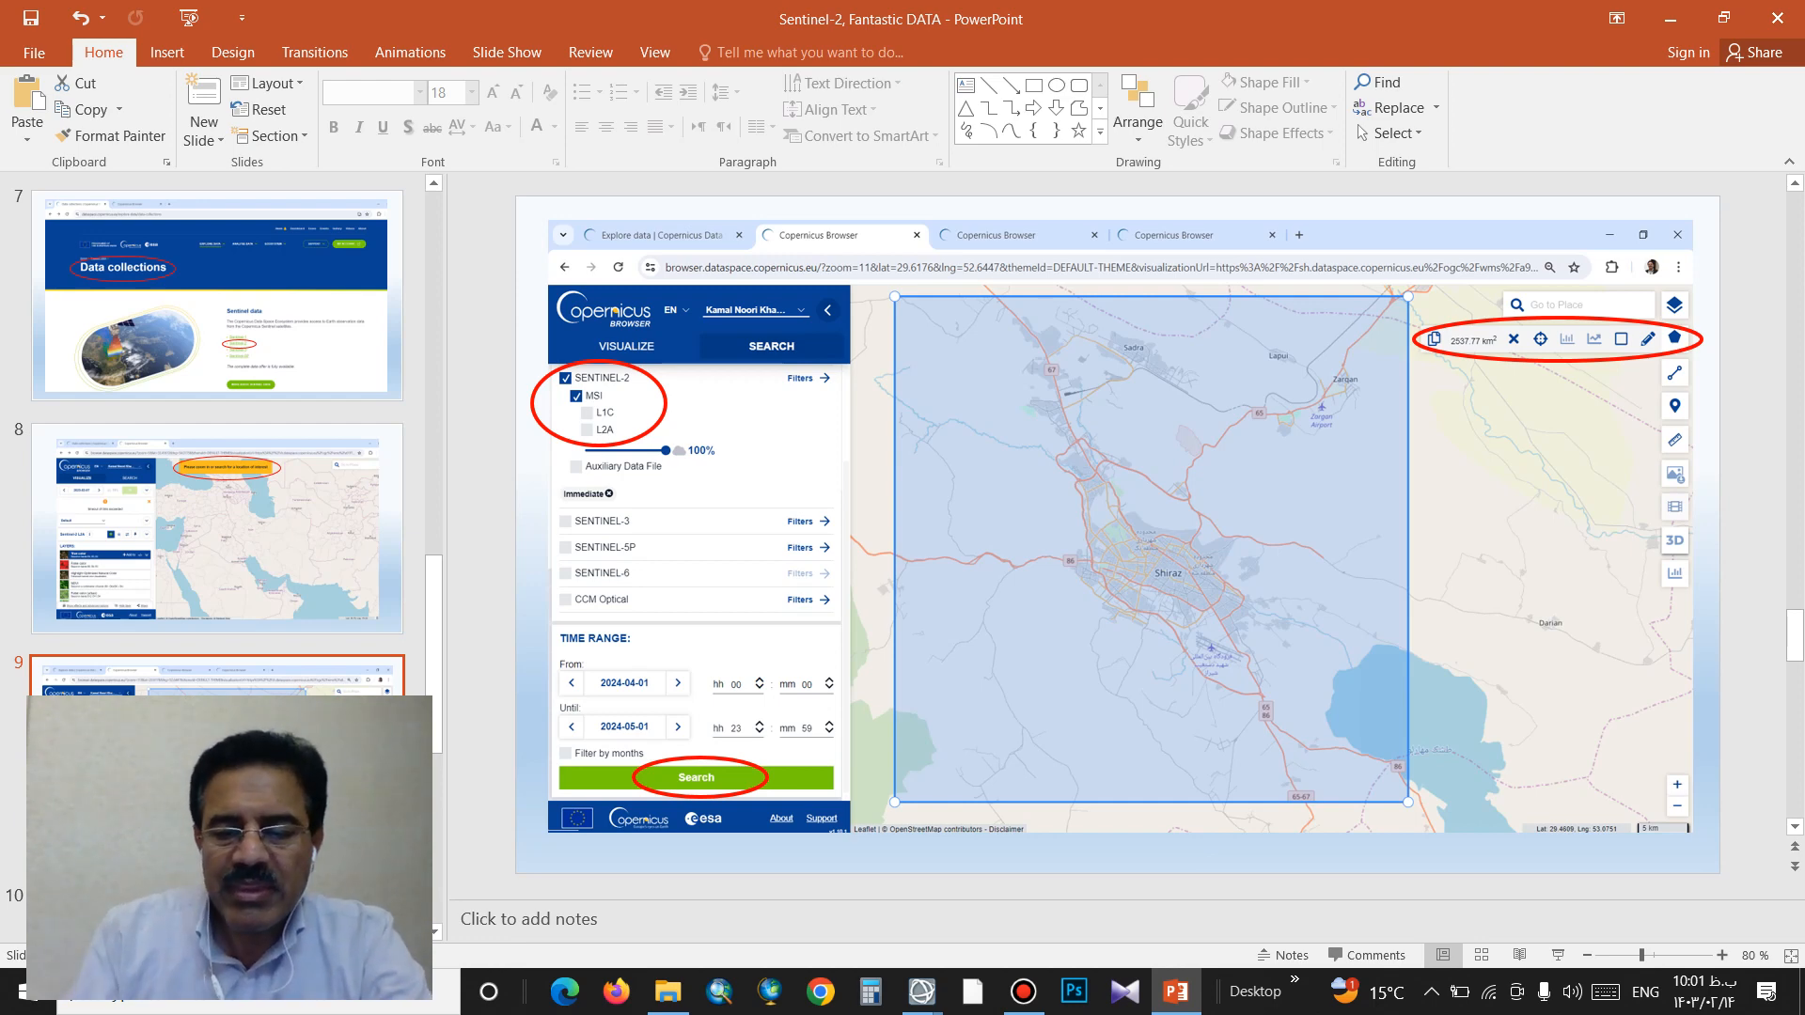
key(Page_Down)
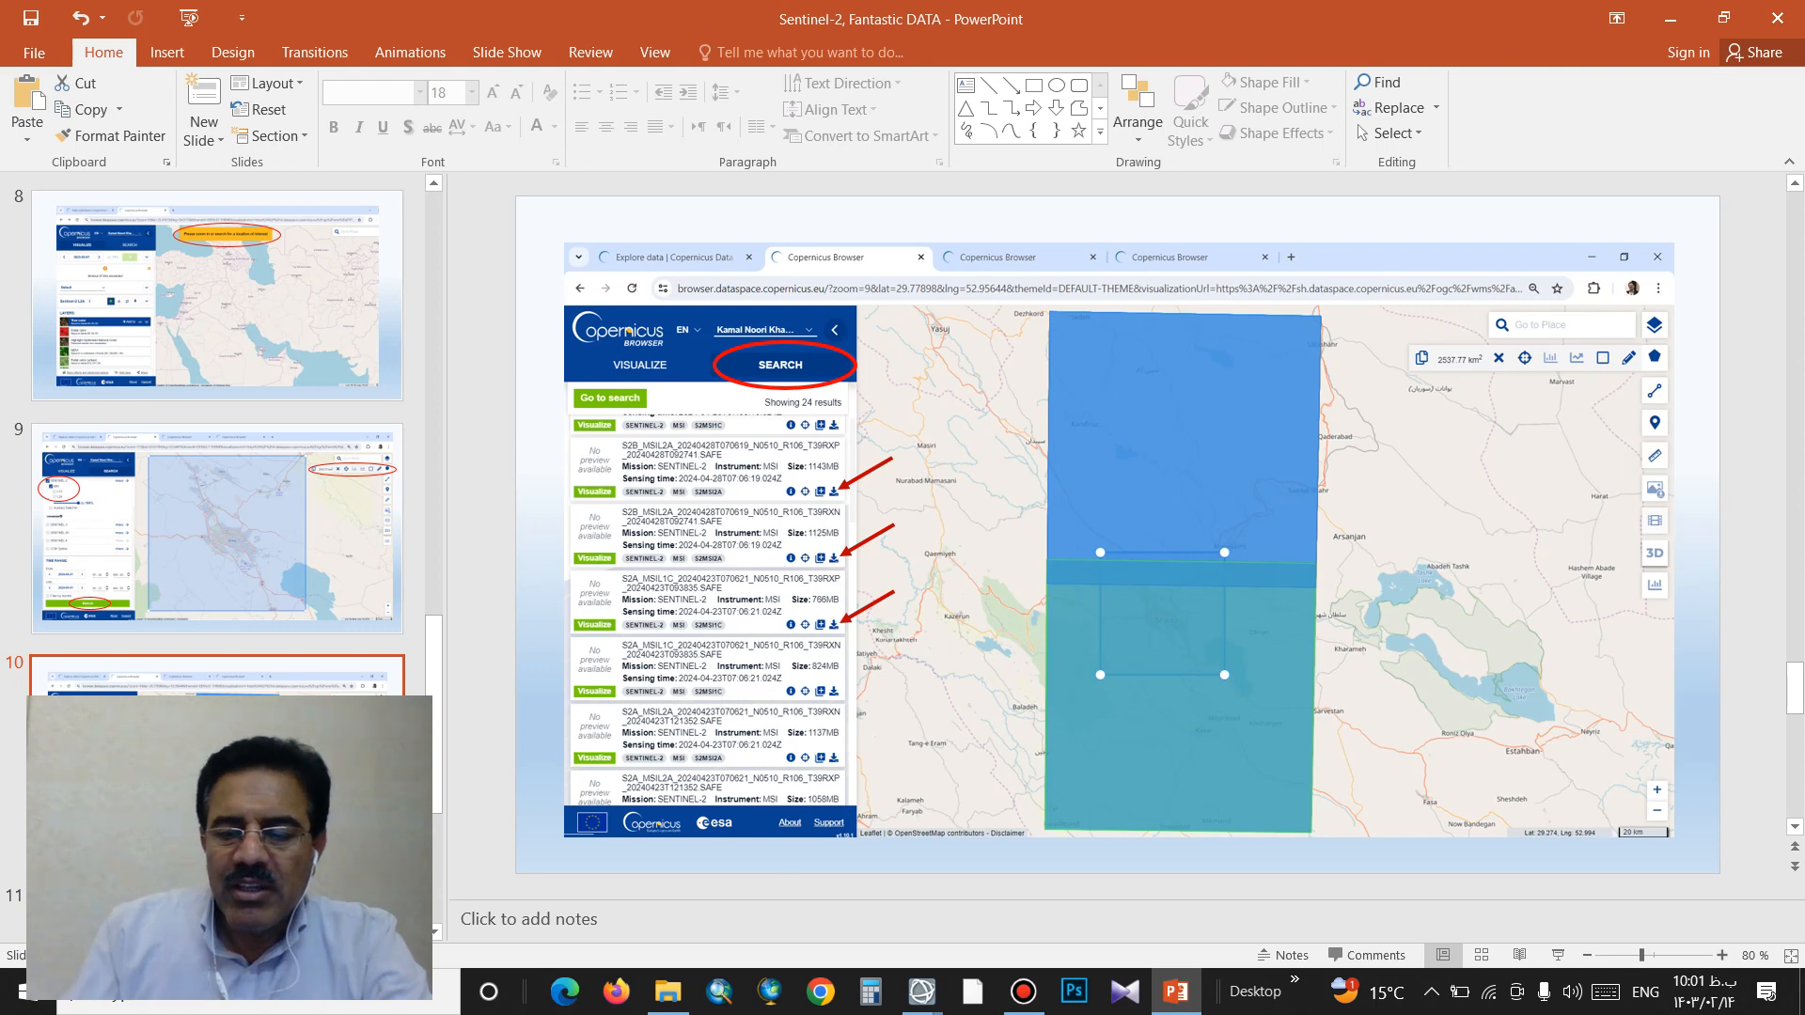
key(Page_Down)
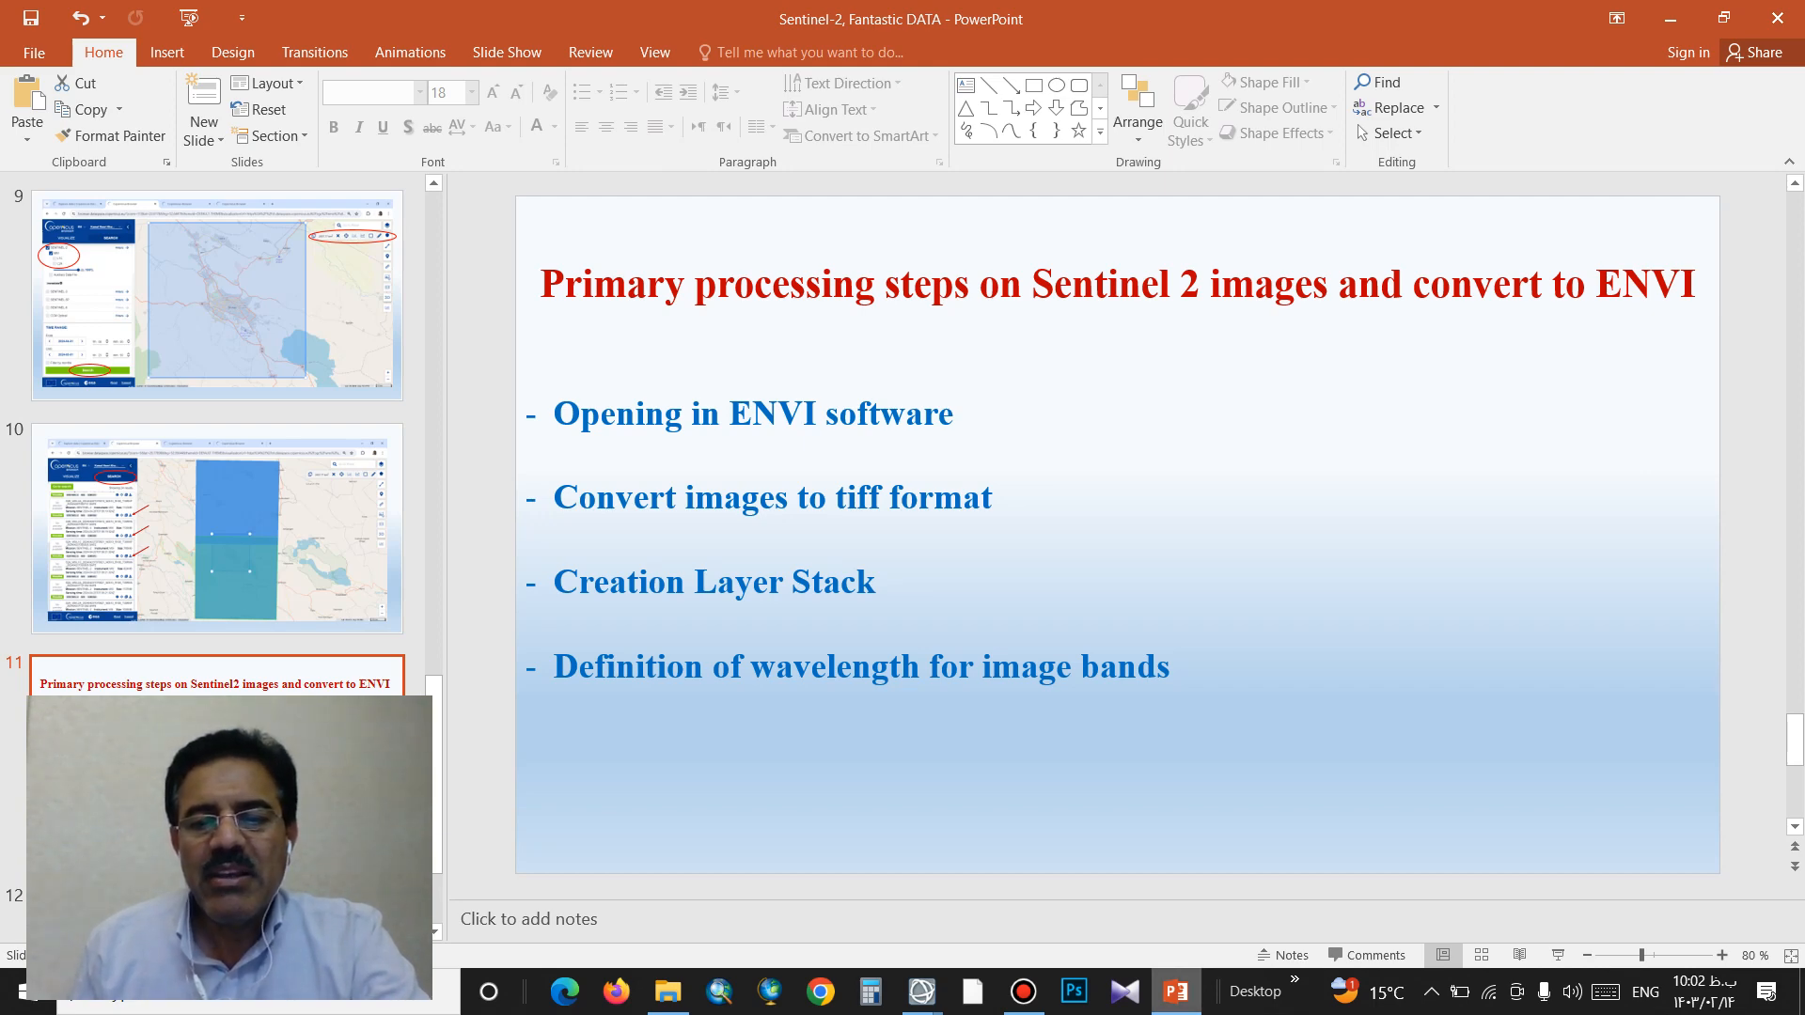
Step: Minimize the presentation, open the Shiraz S-2 folder from the desktop and maximize its window
mouse_move(921, 991)
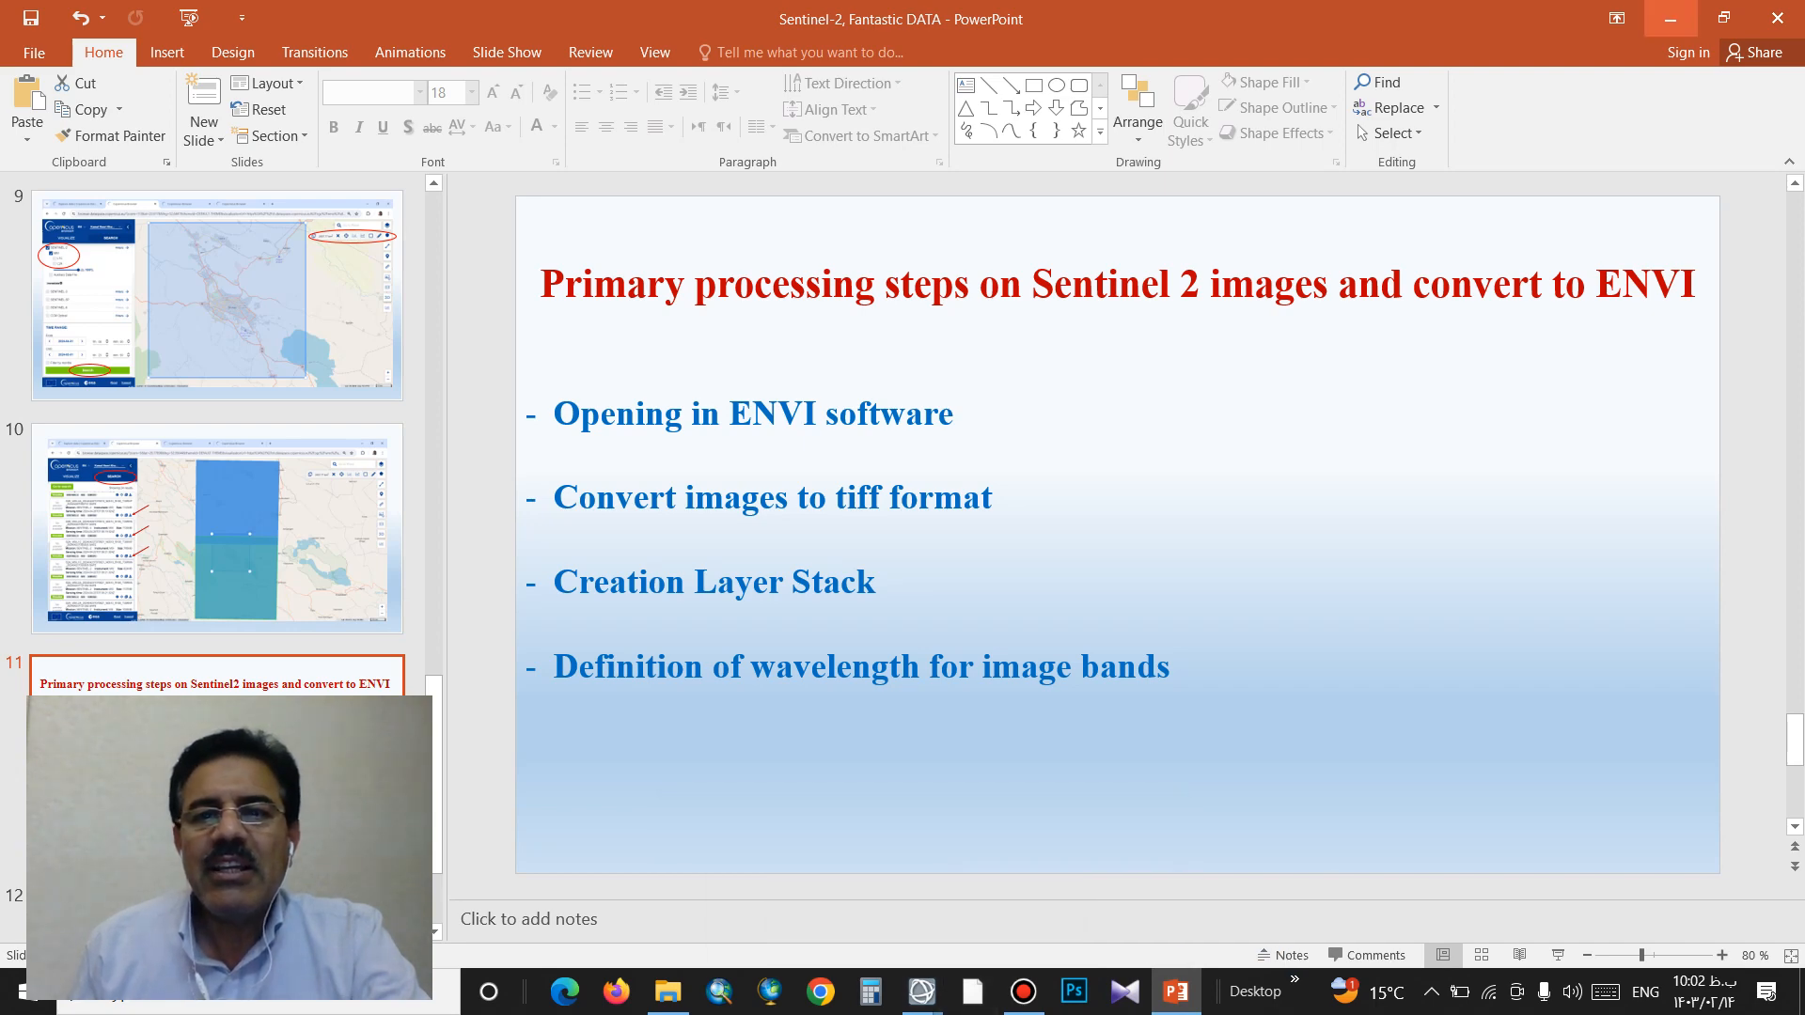
click(1671, 19)
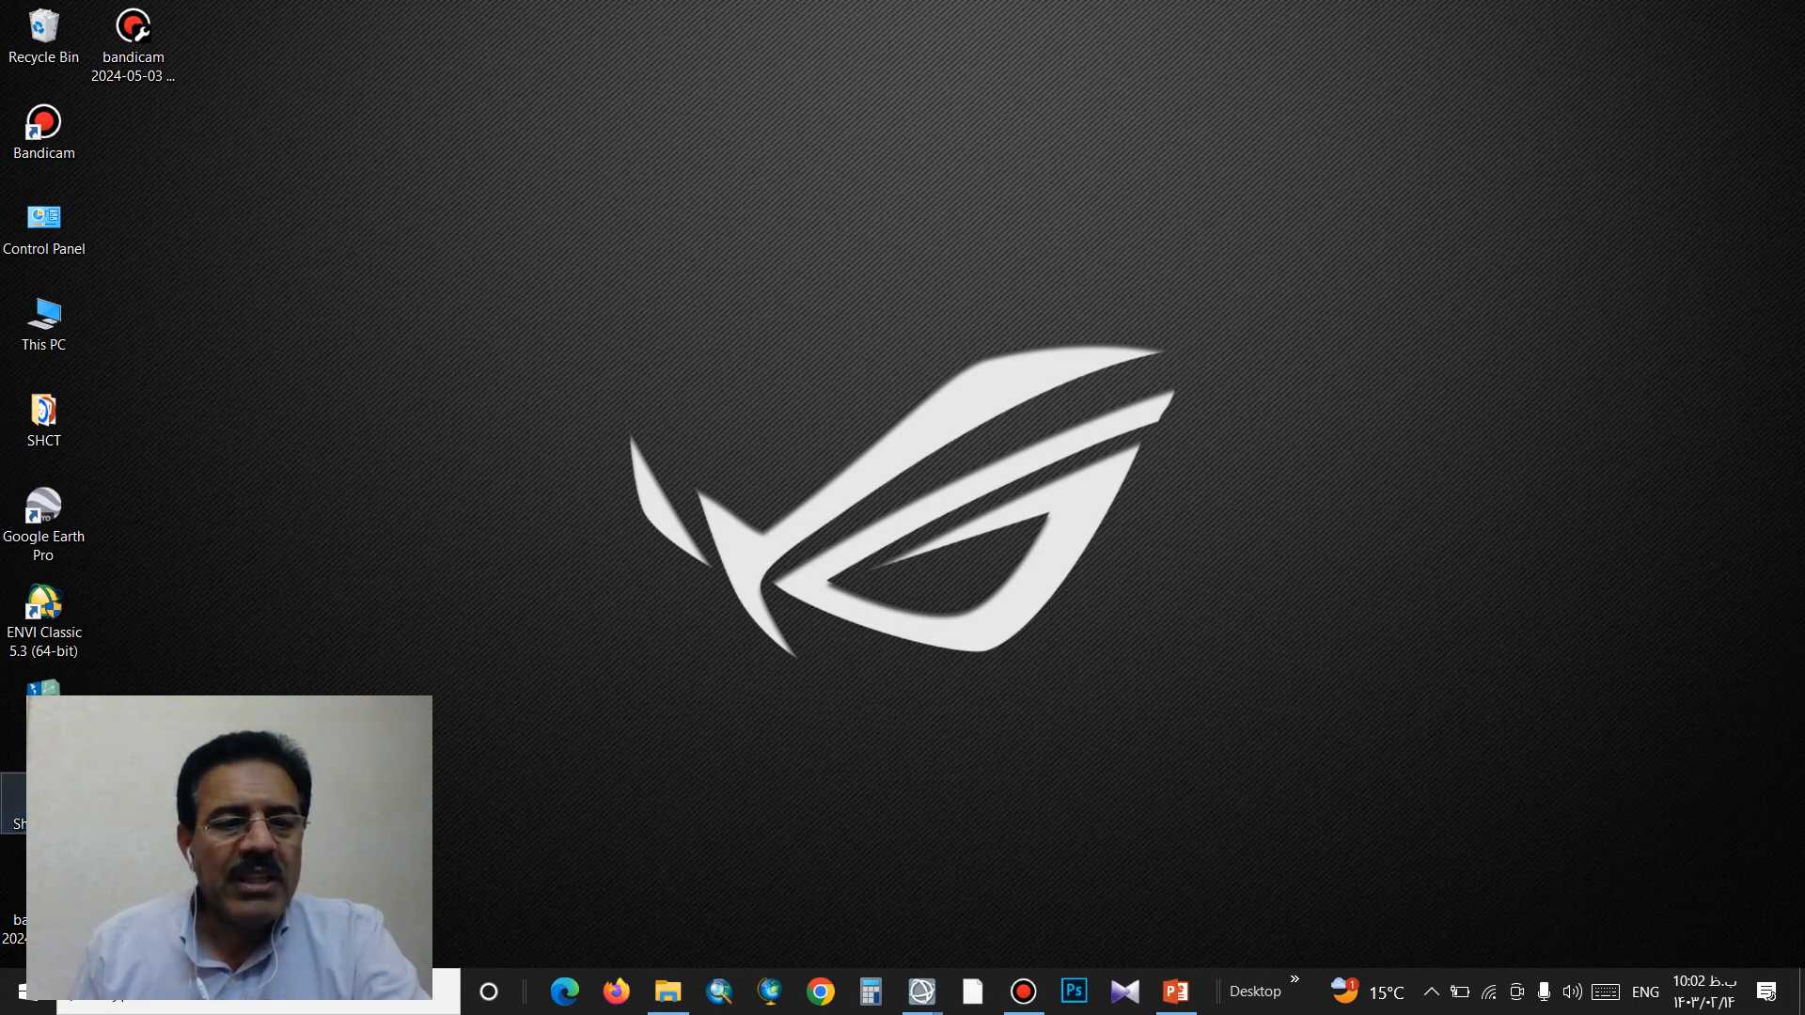
double_click(14, 804)
double_click(771, 18)
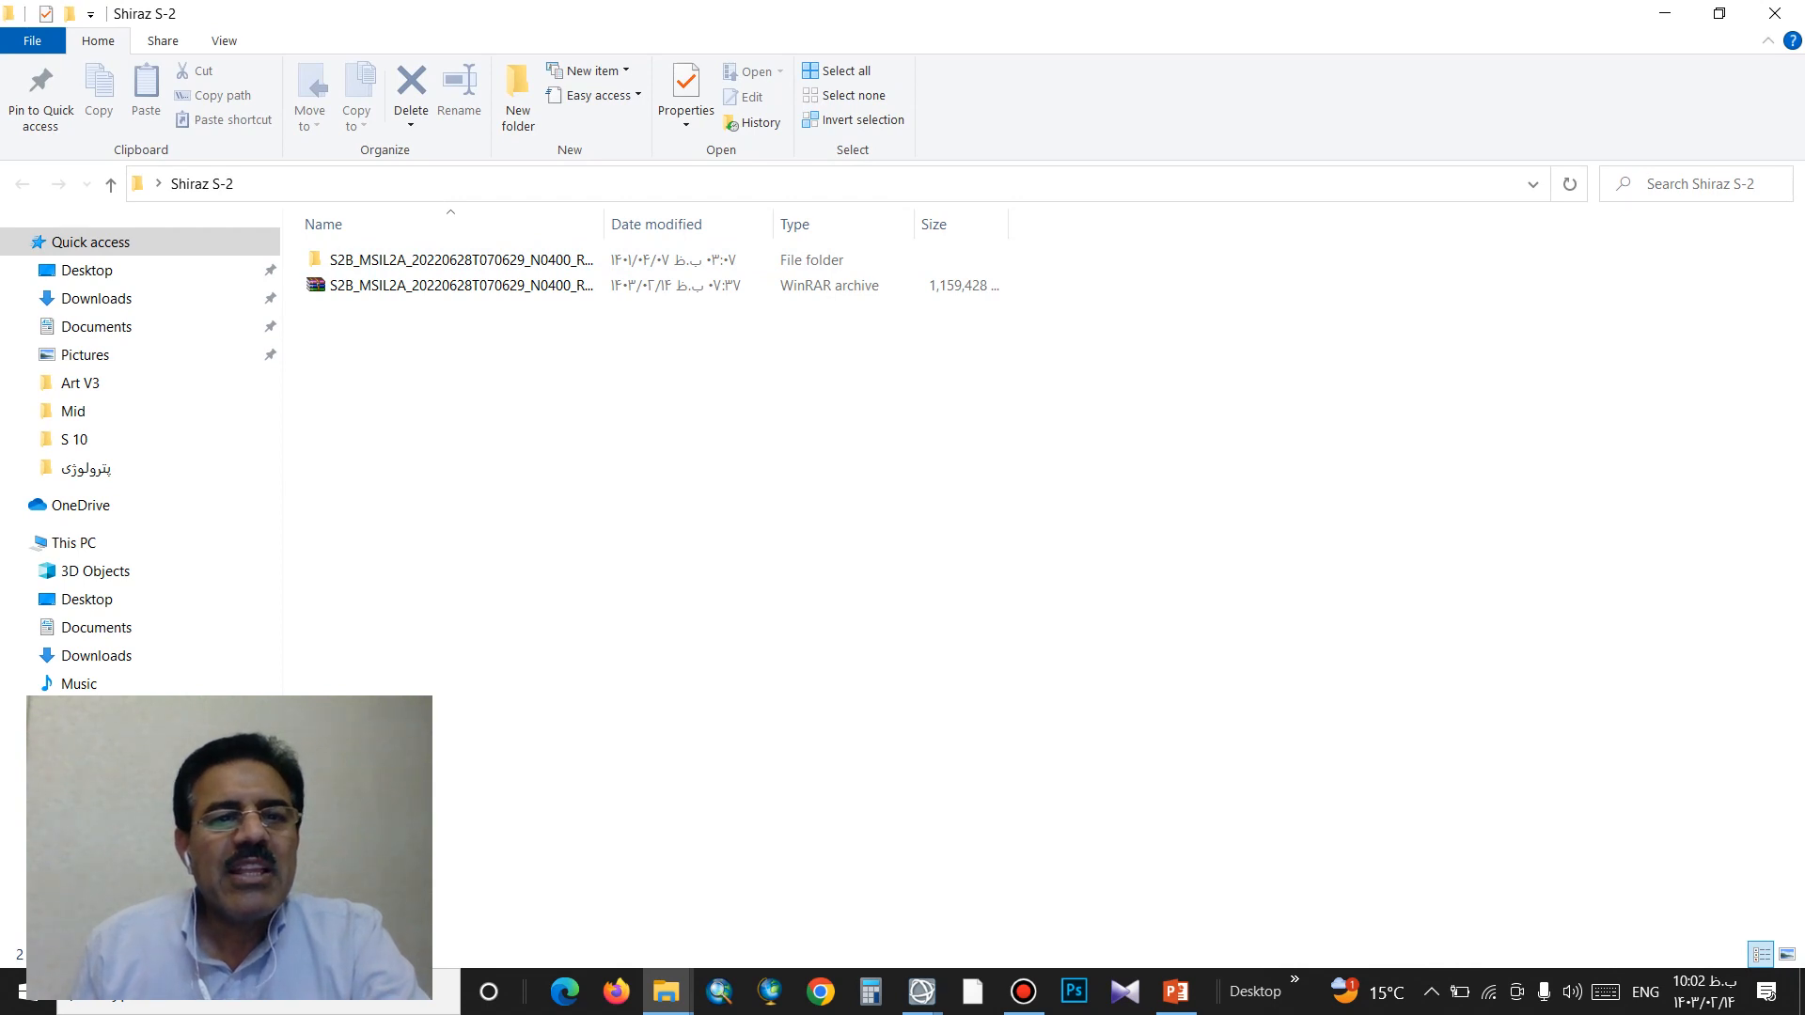
Step: Review the extraction options of the Sentinel-2 archive and open the already extracted S2B_MSIL2A product folder
click(461, 285)
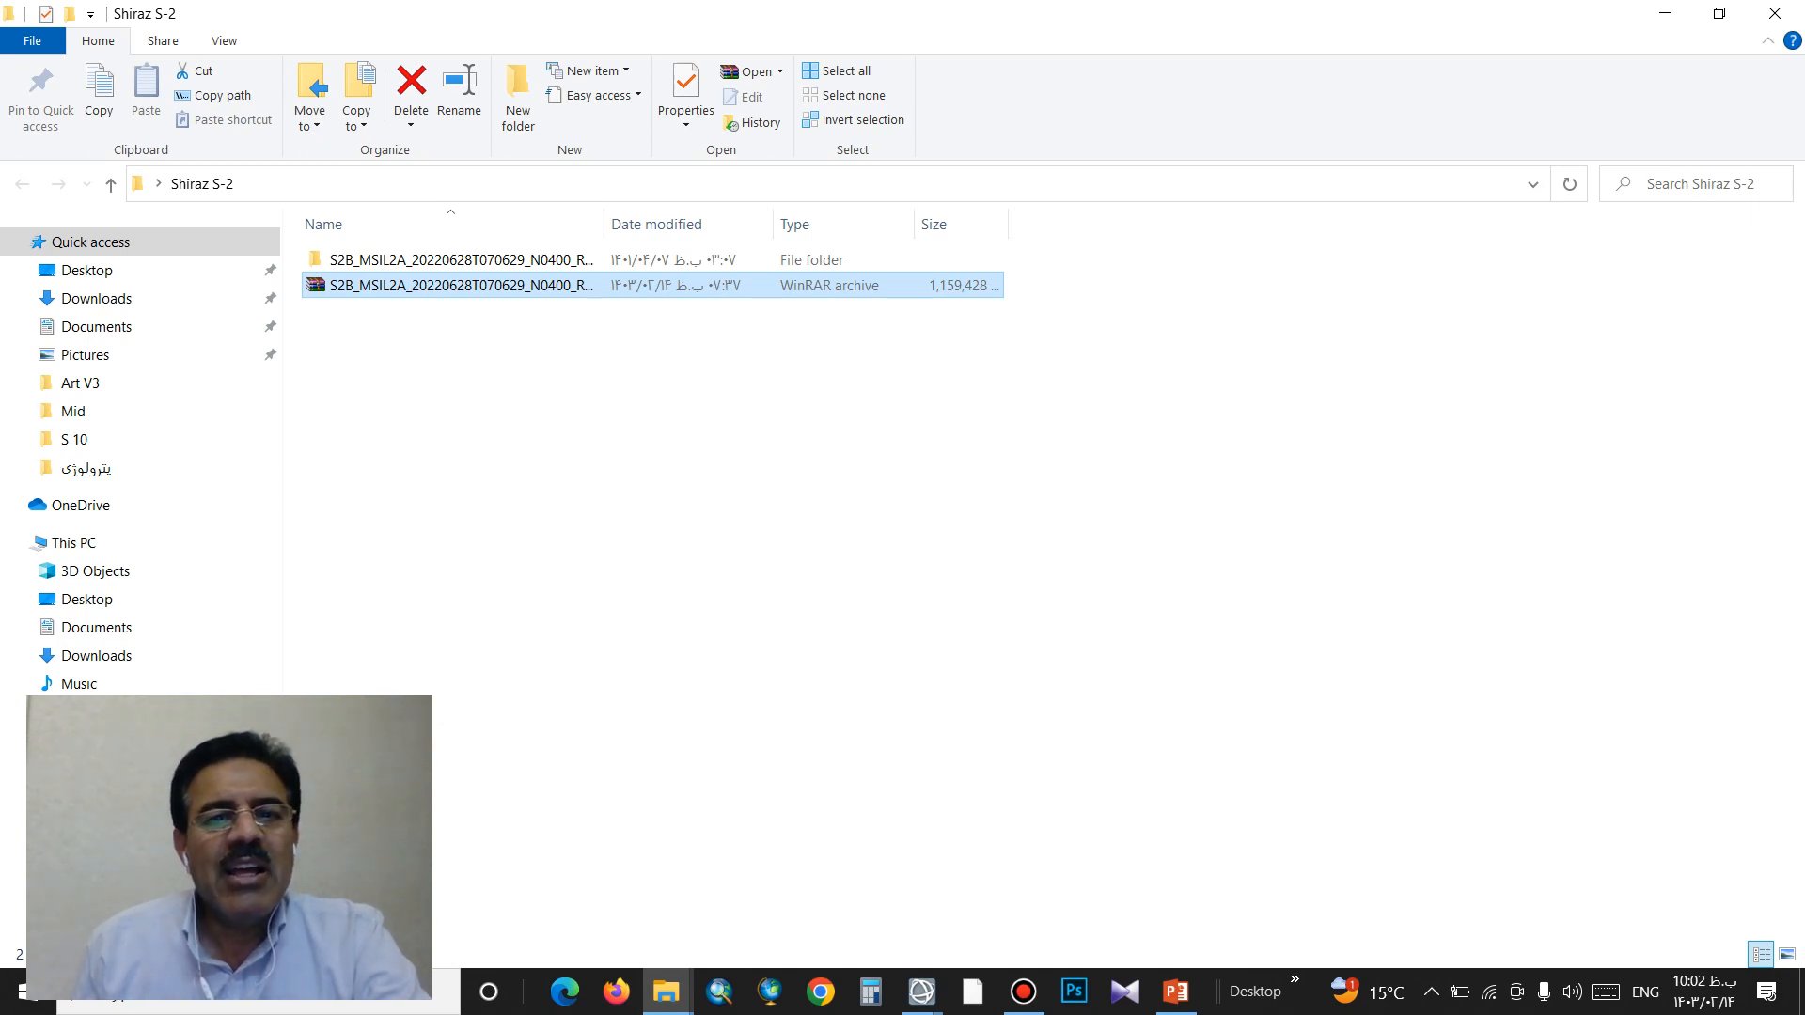
right_click(507, 285)
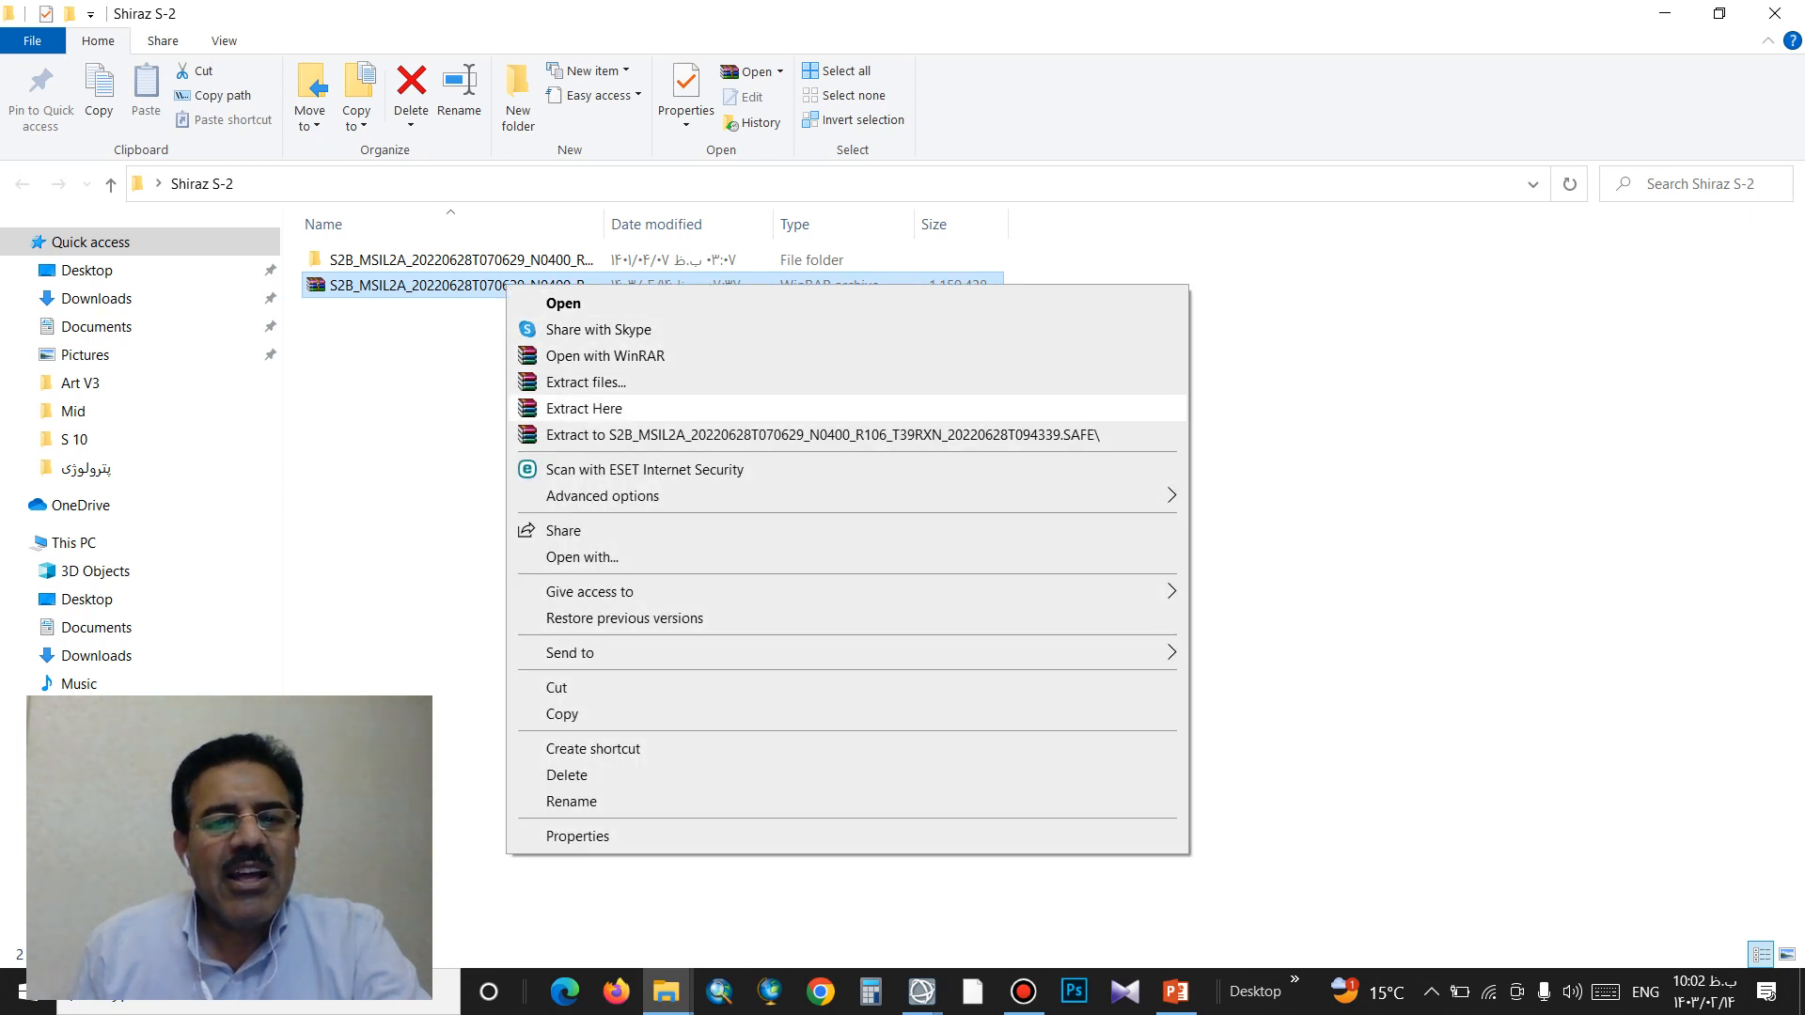
key(Return)
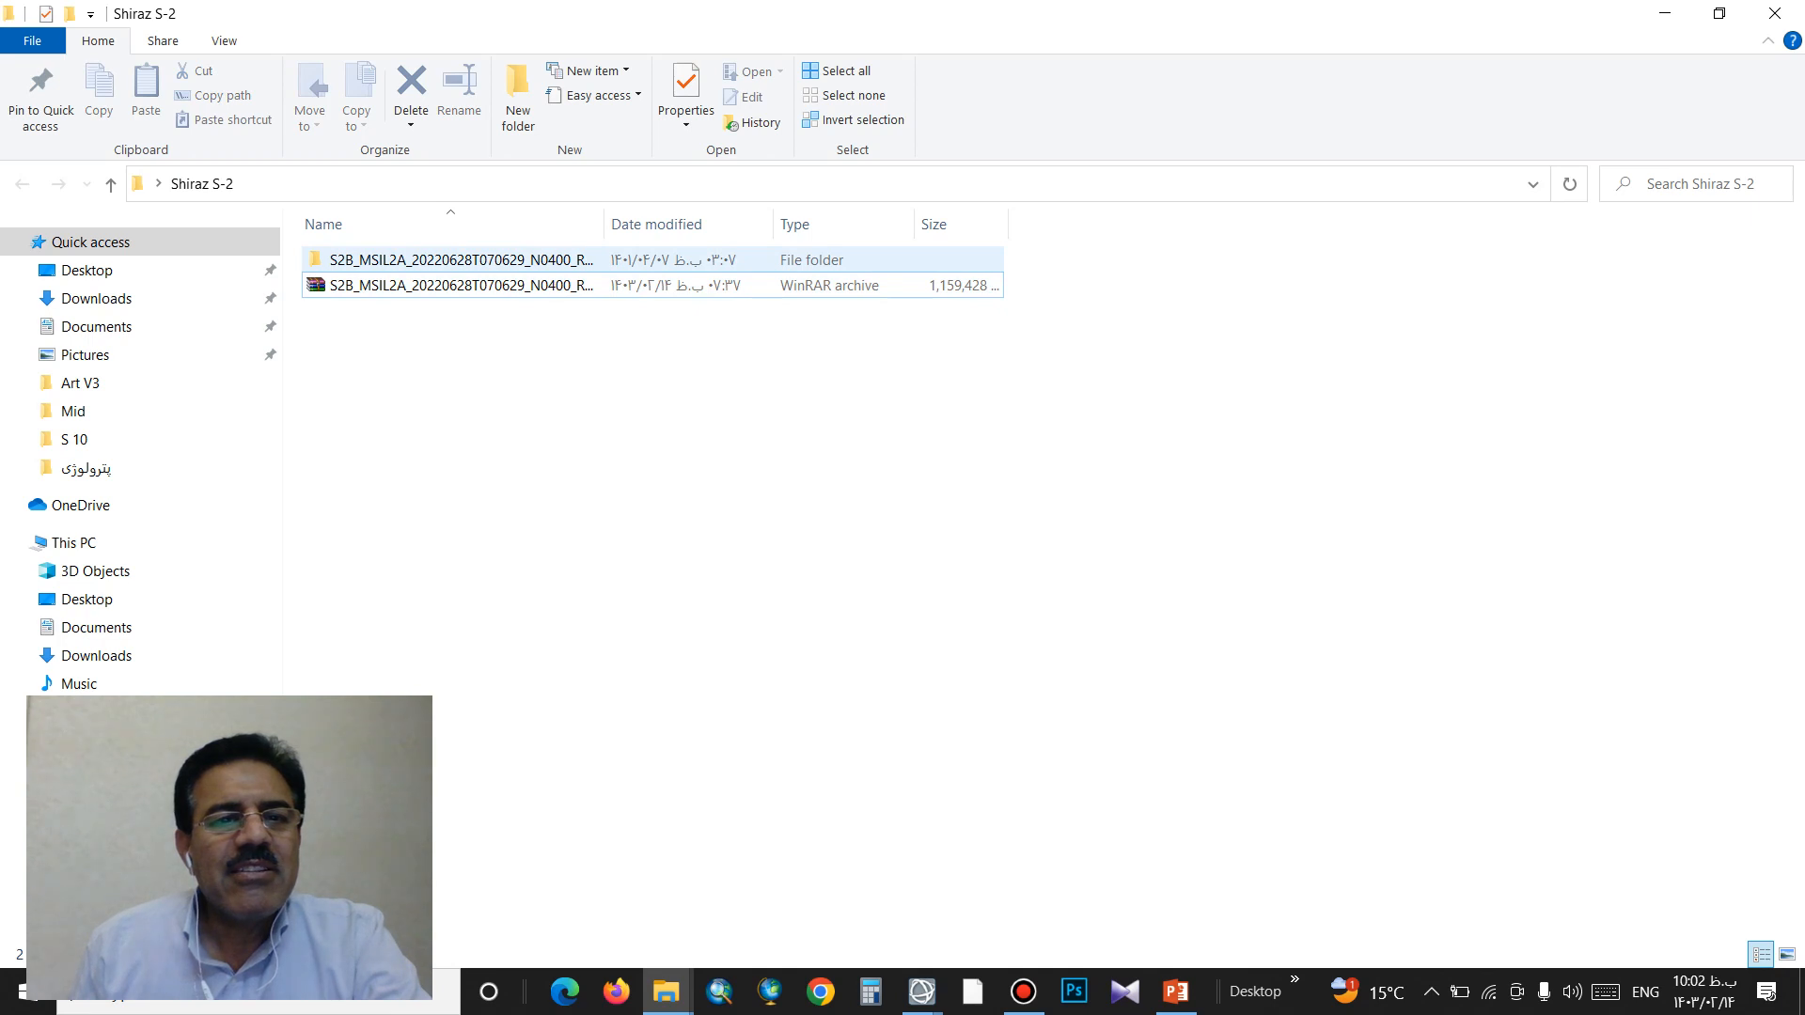
key(Return)
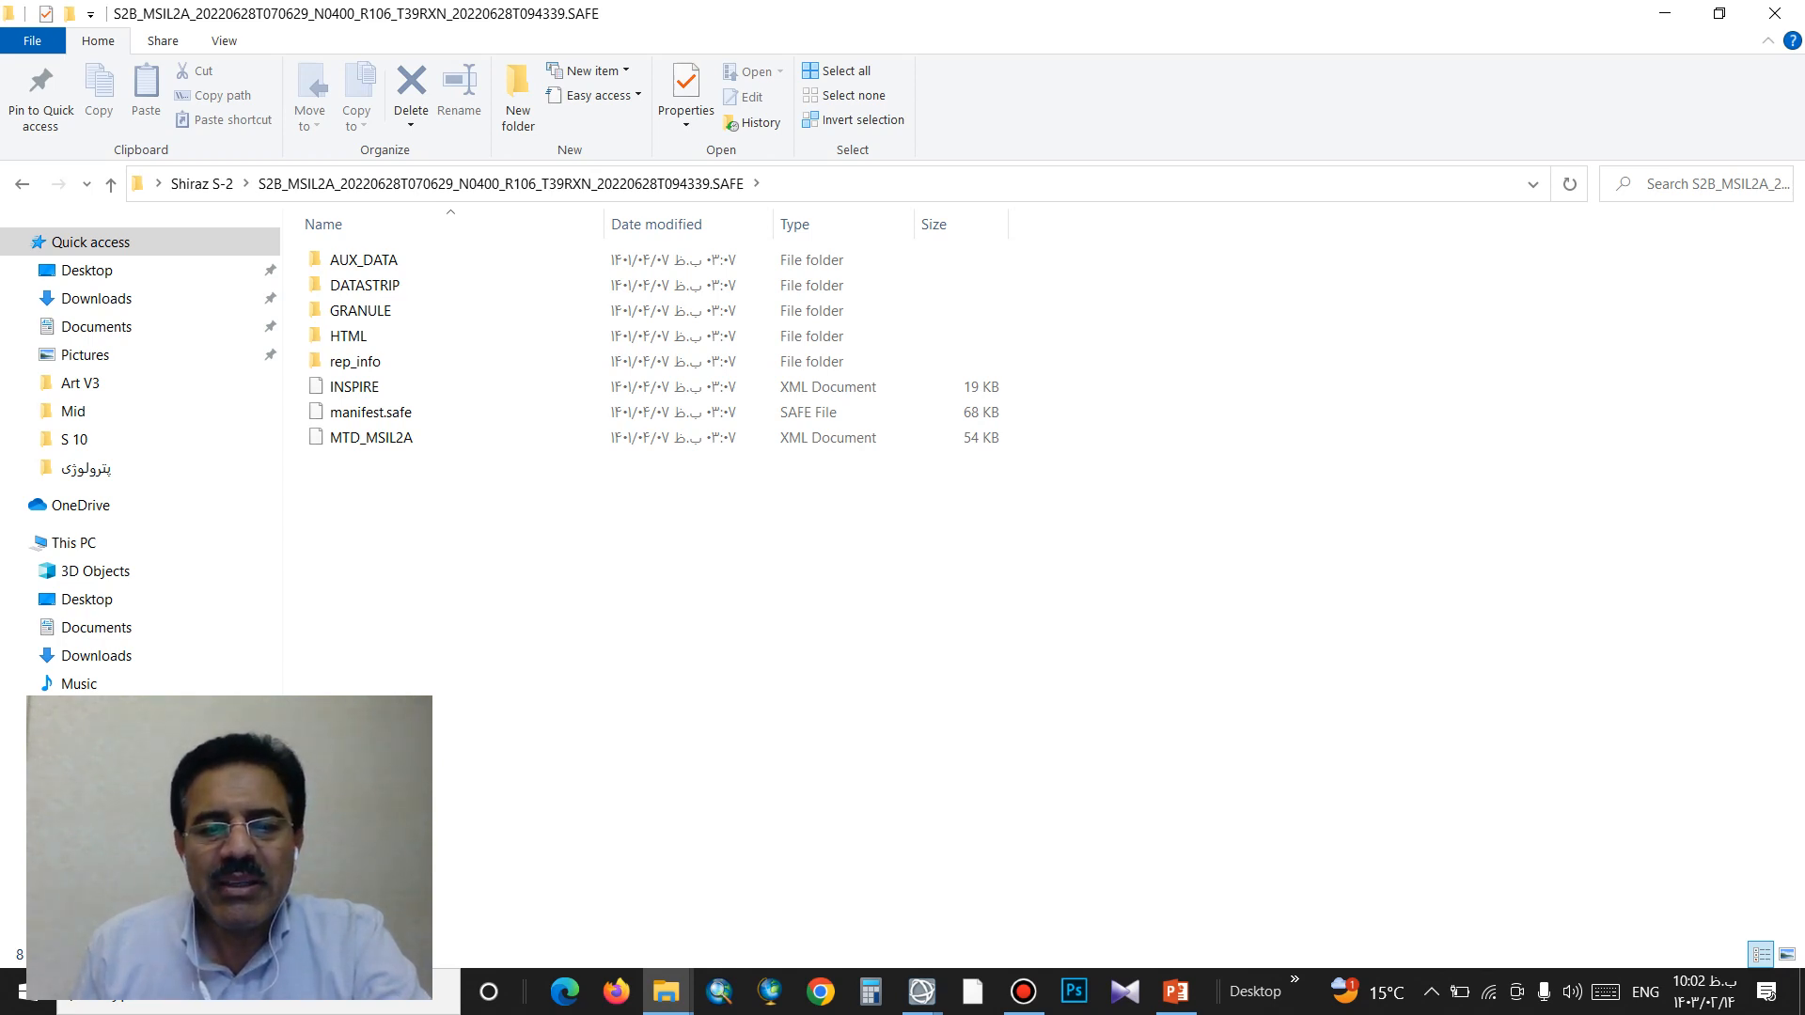
Step: Switch to ENVI, start opening a file and browse to the Shiraz S-2 folder on the Desktop
mouse_move(922, 992)
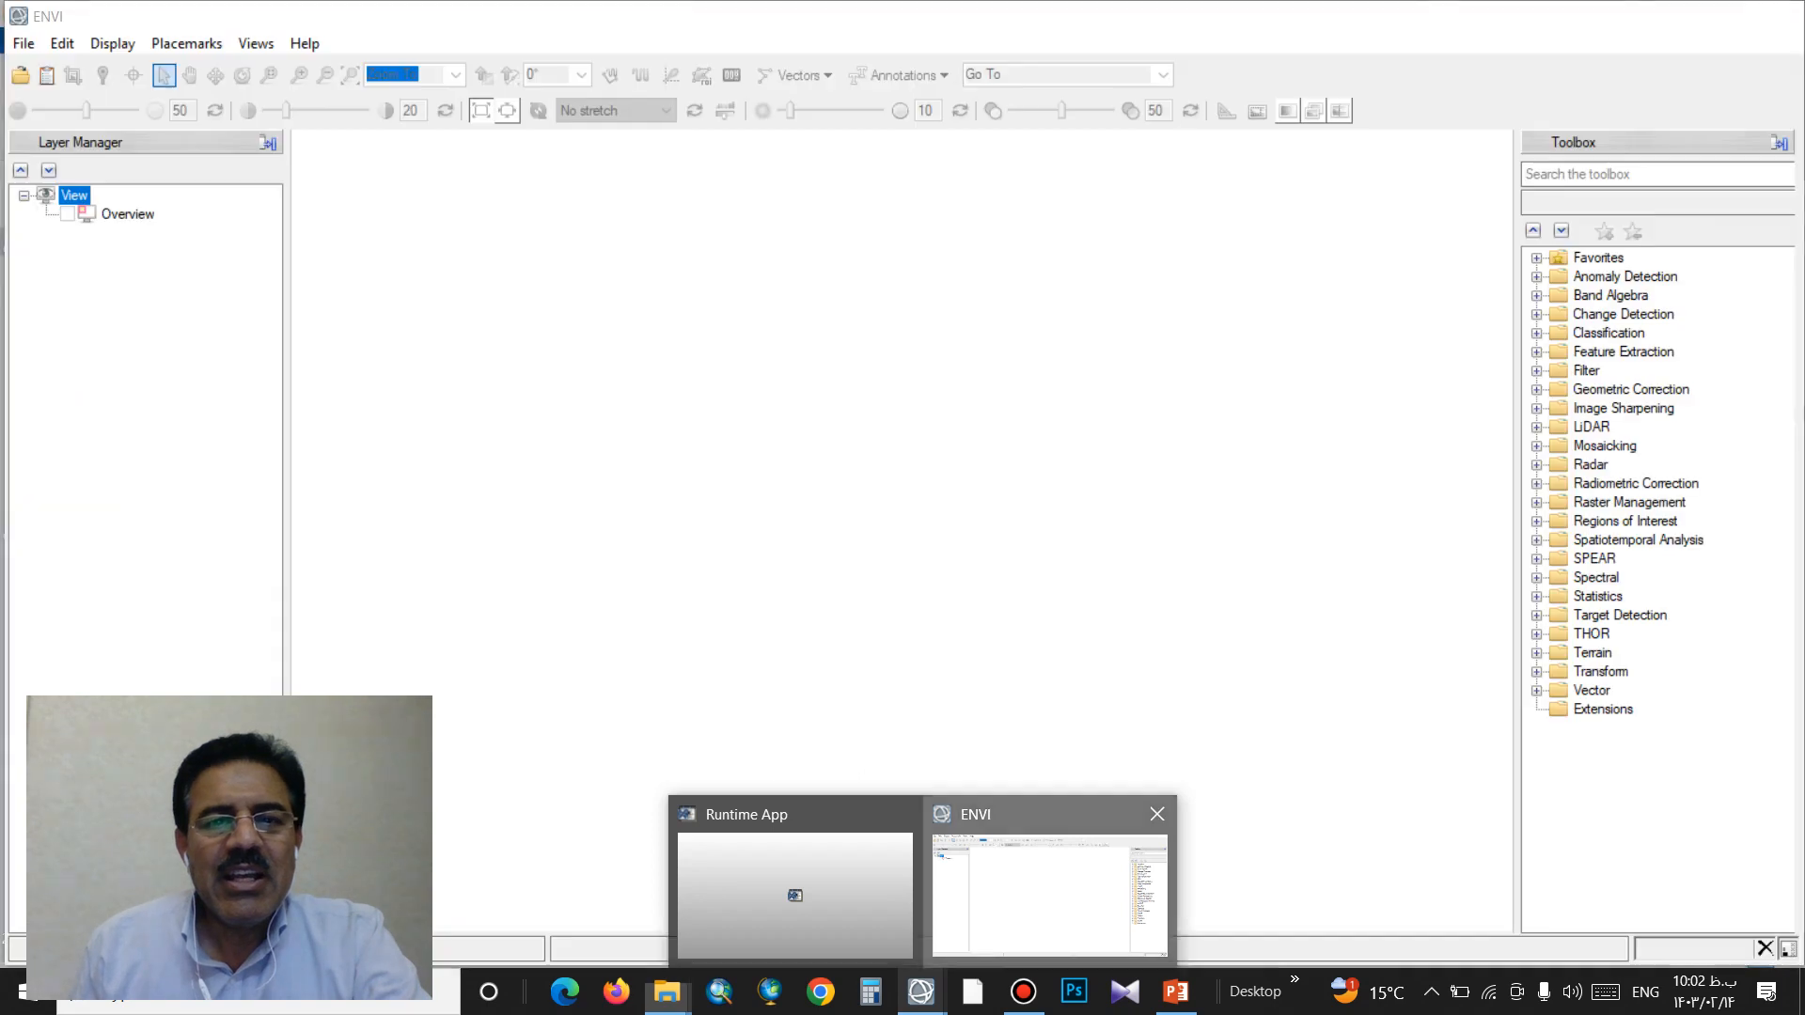
click(1049, 895)
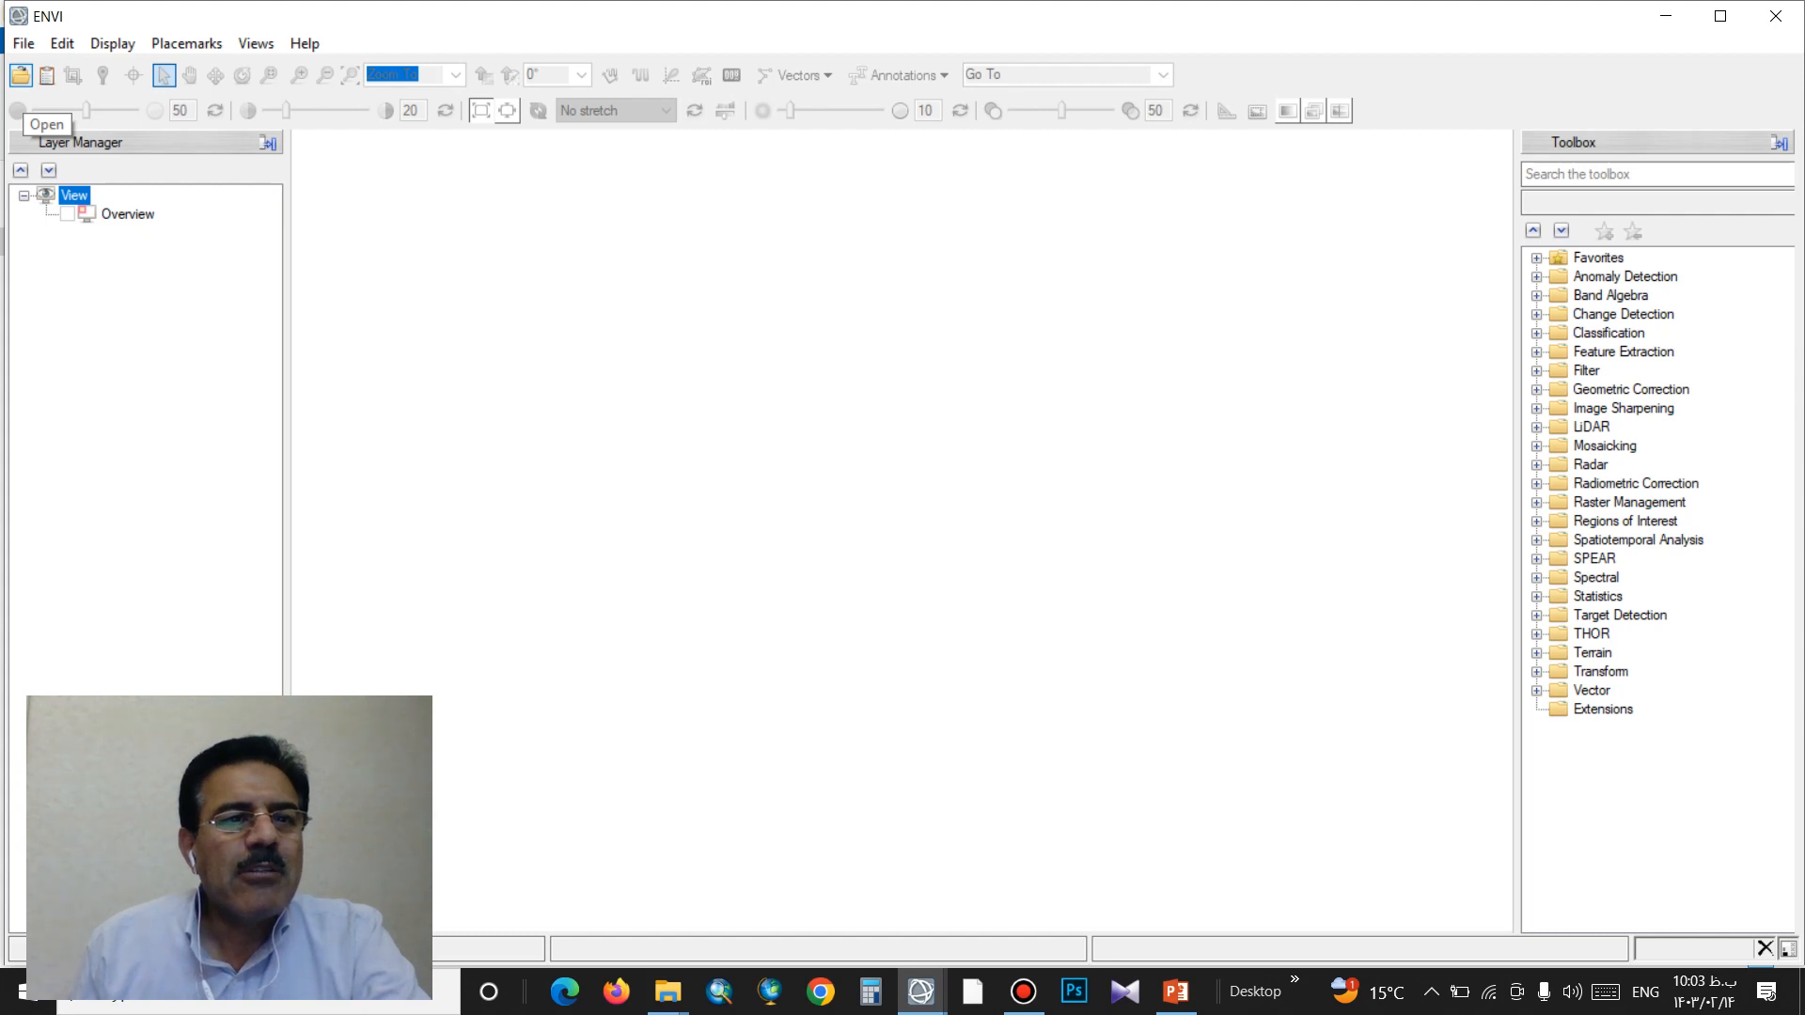
click(21, 75)
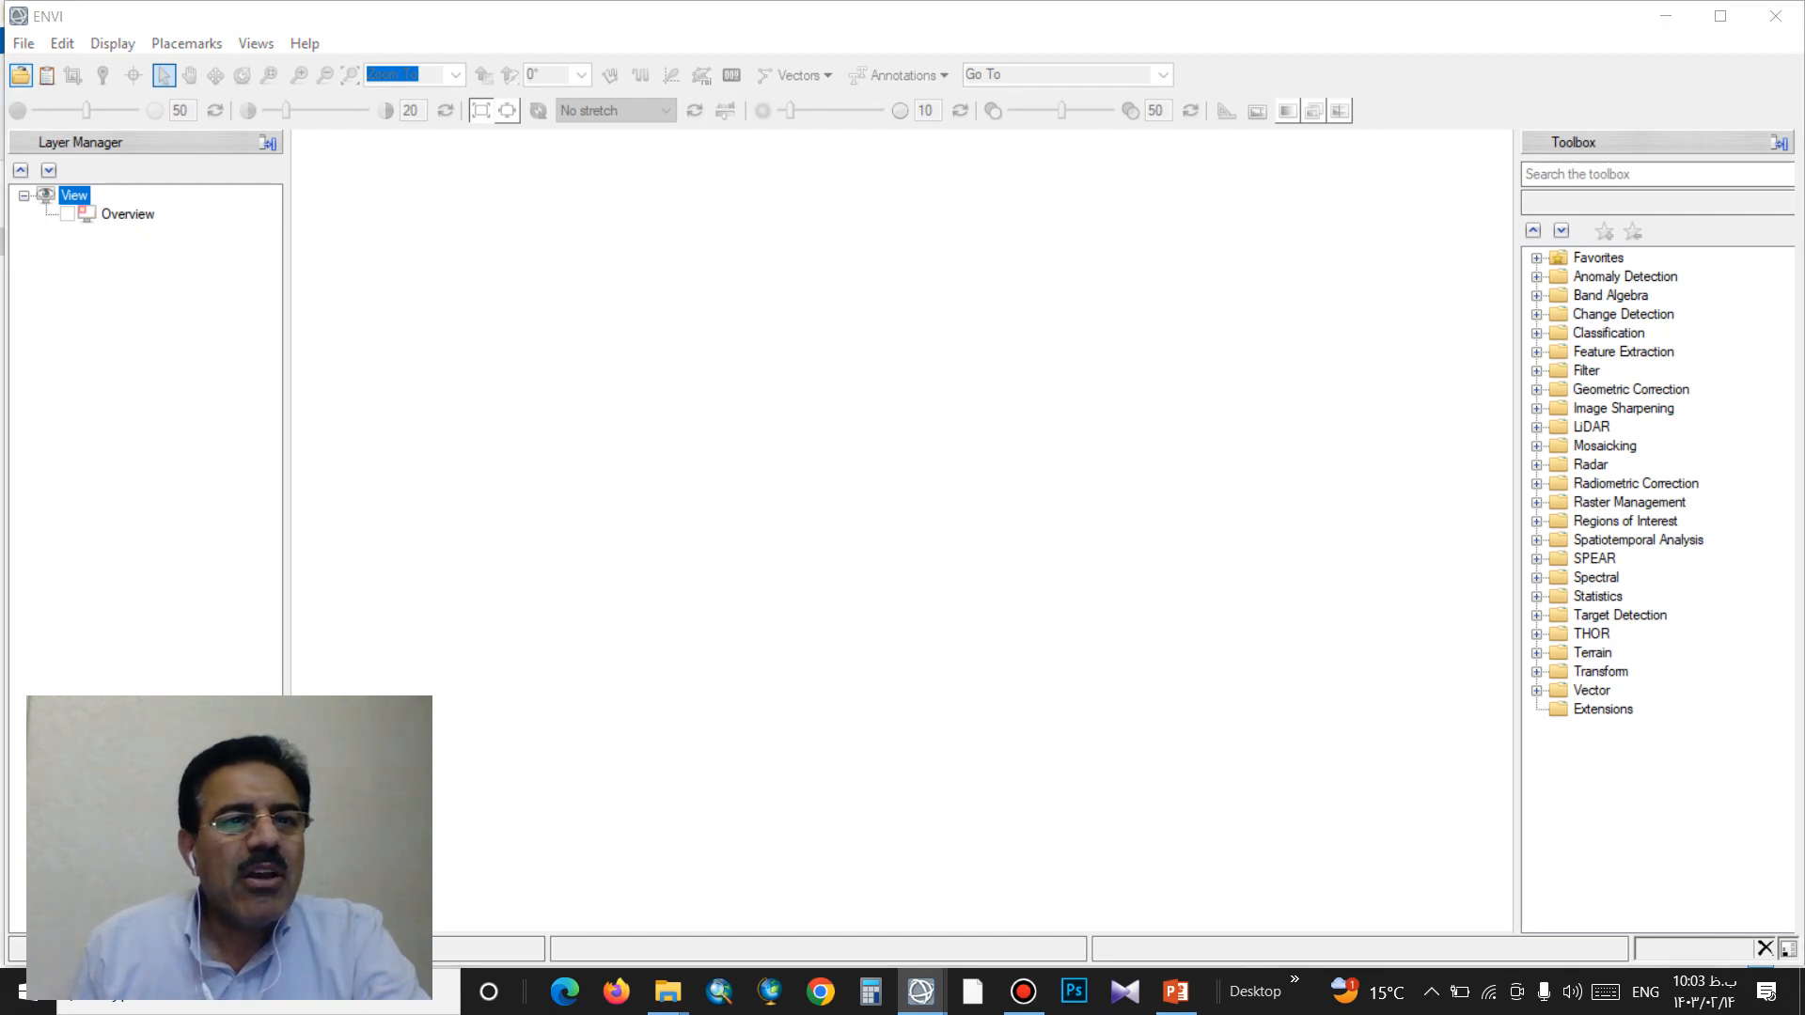
scroll(94, 299, down, 4)
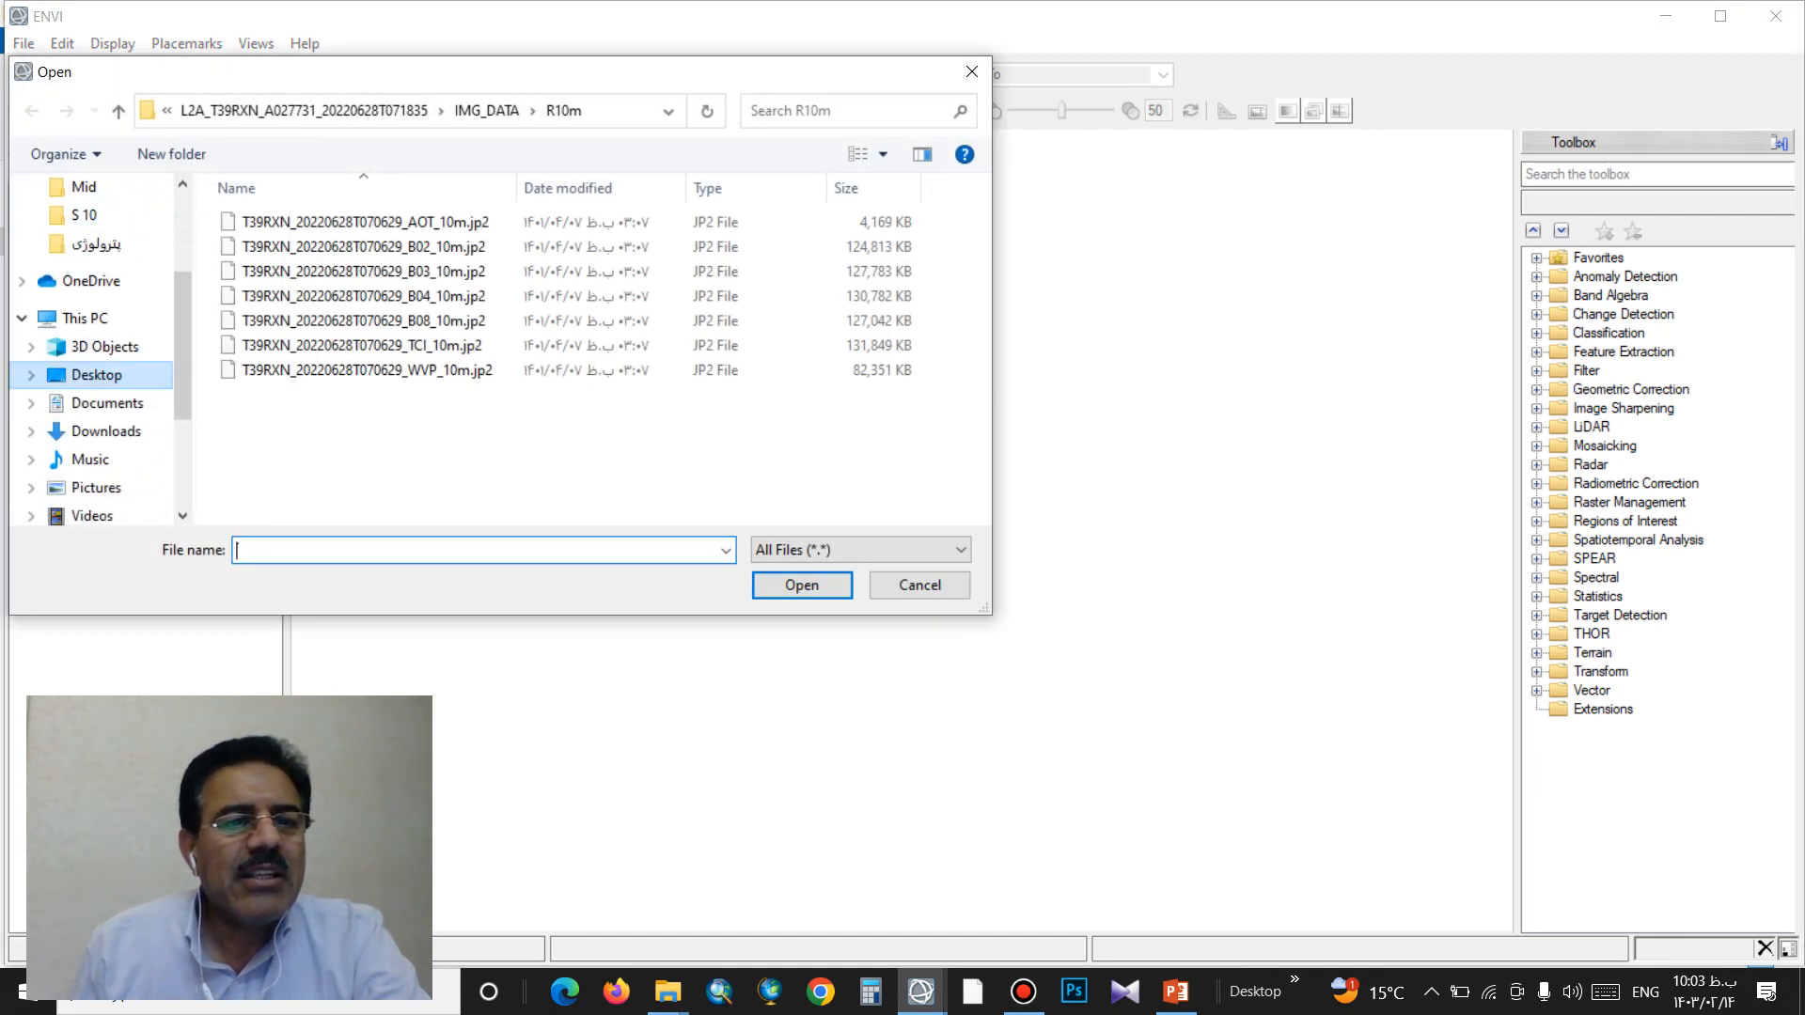
scroll(95, 357, down, 2)
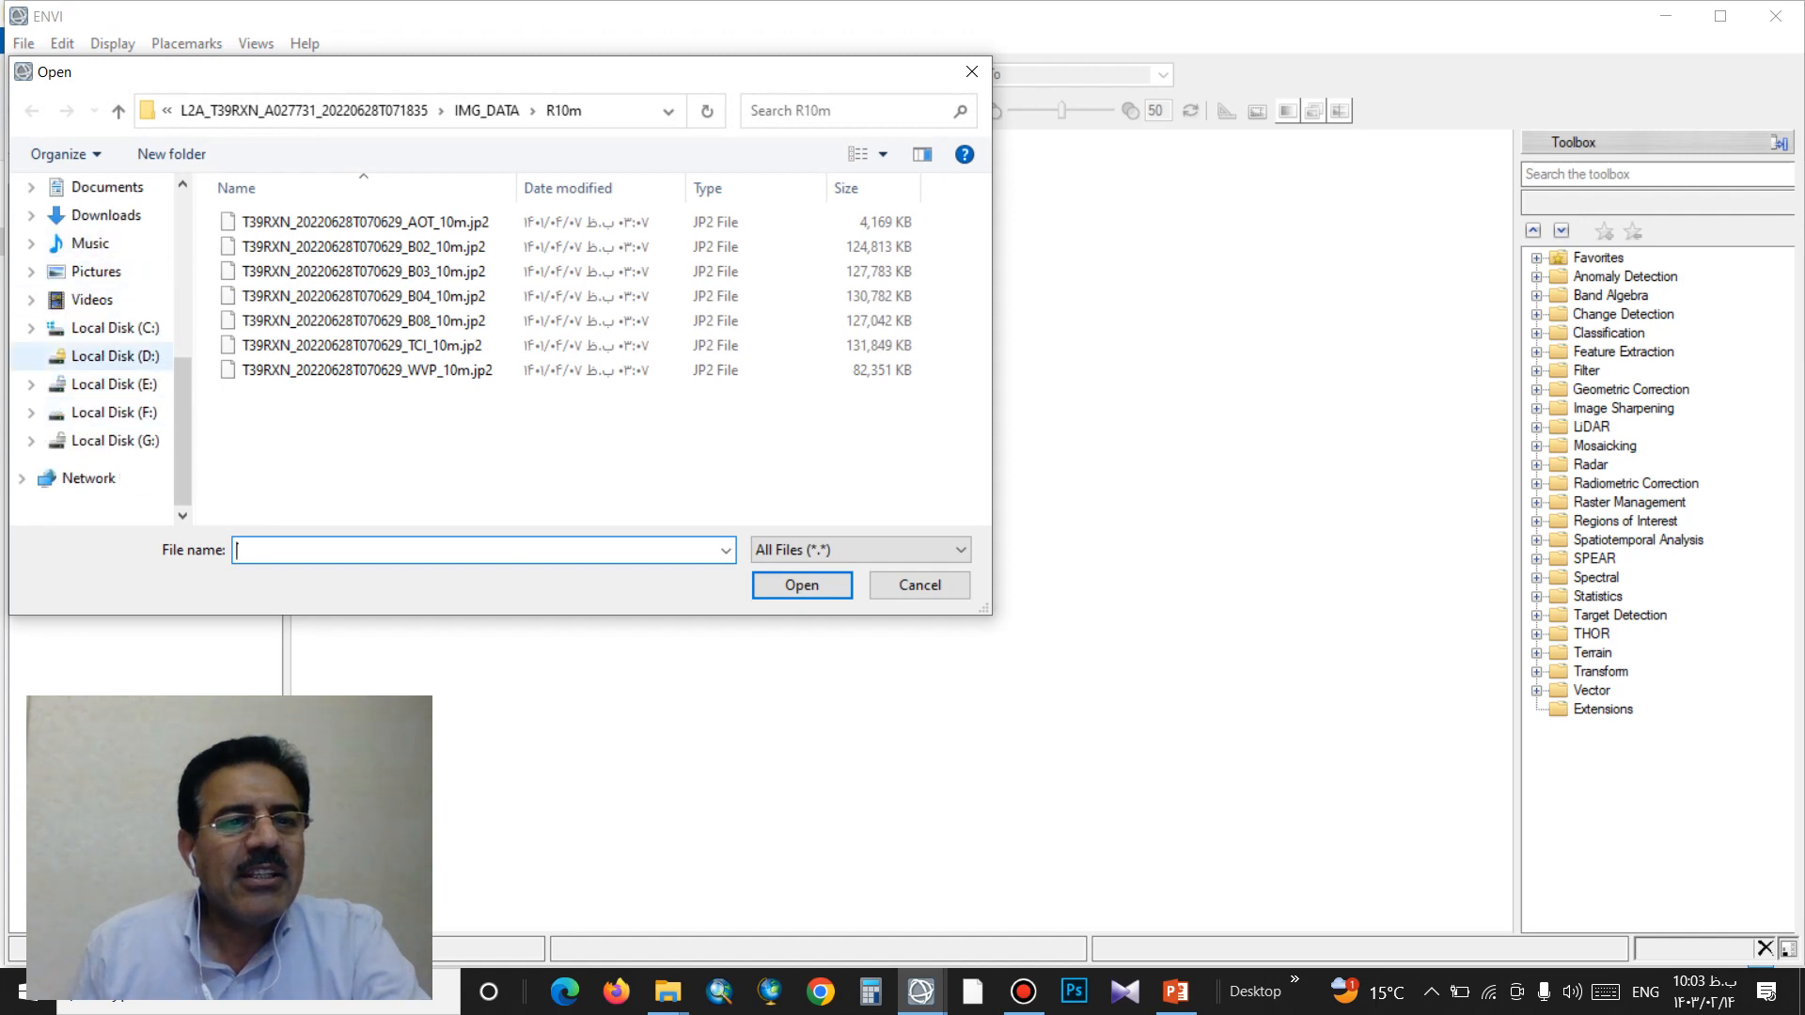
scroll(103, 412, up, 2)
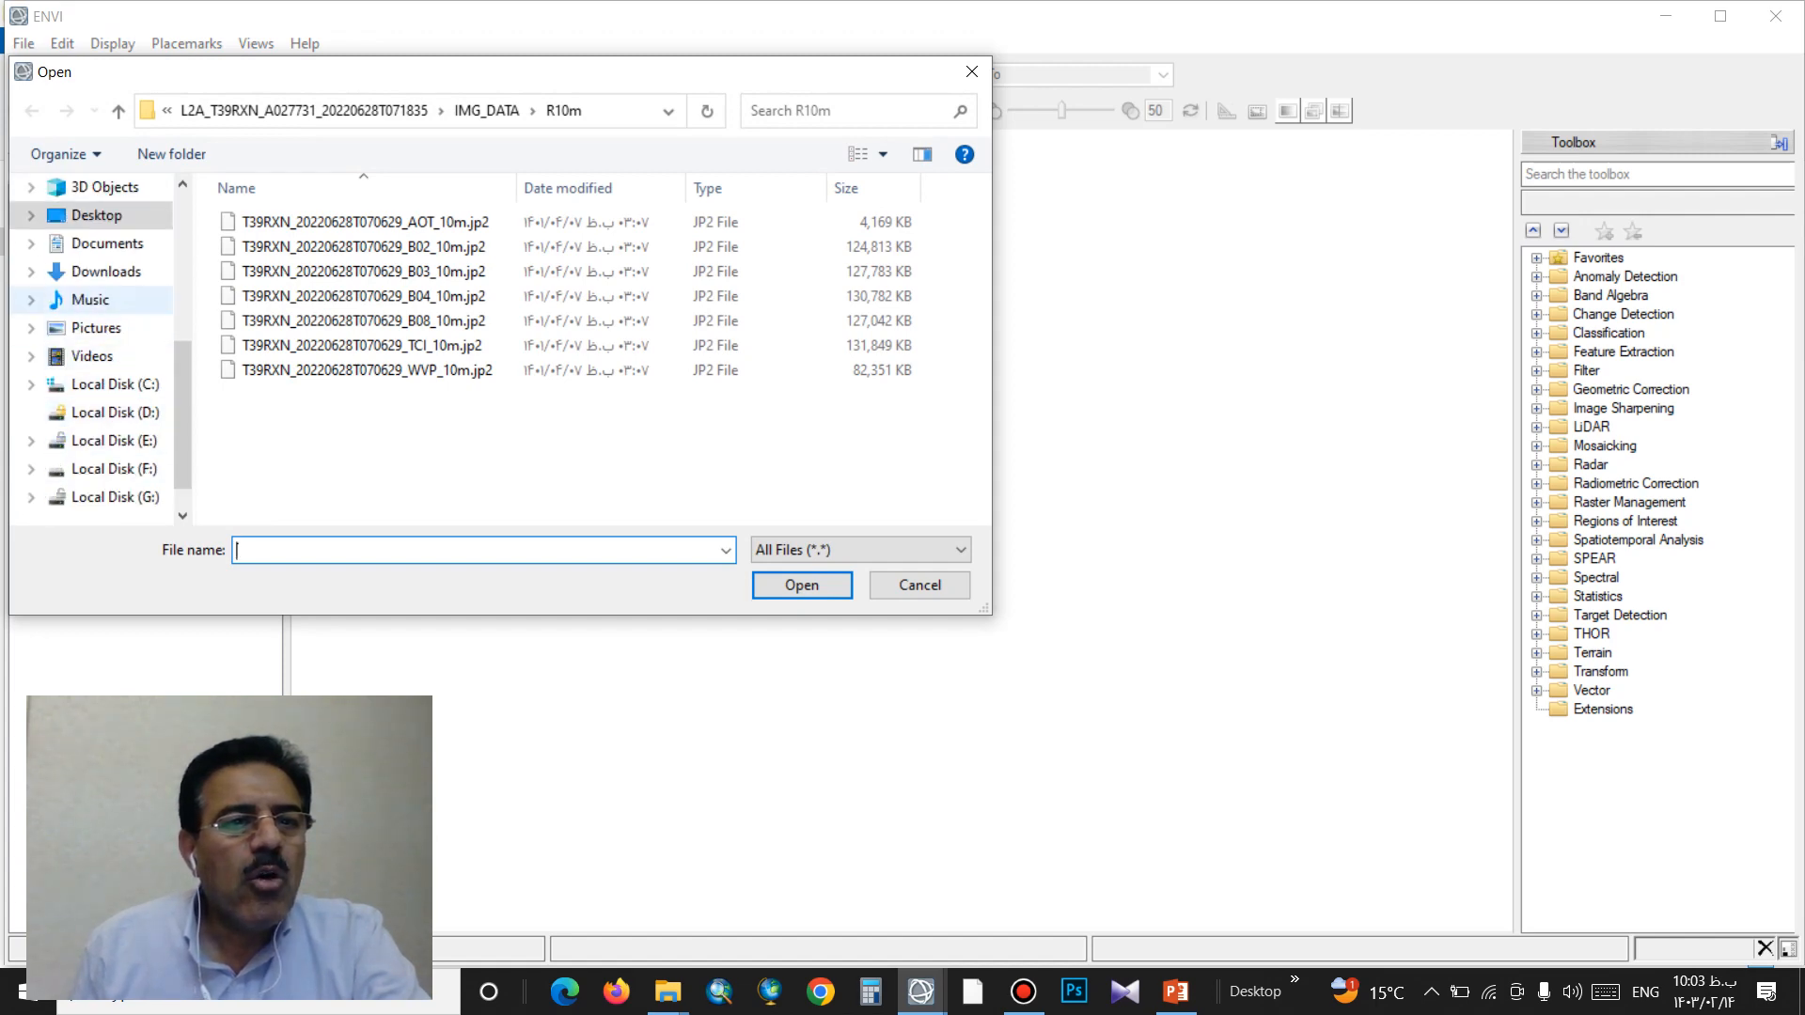
click(96, 215)
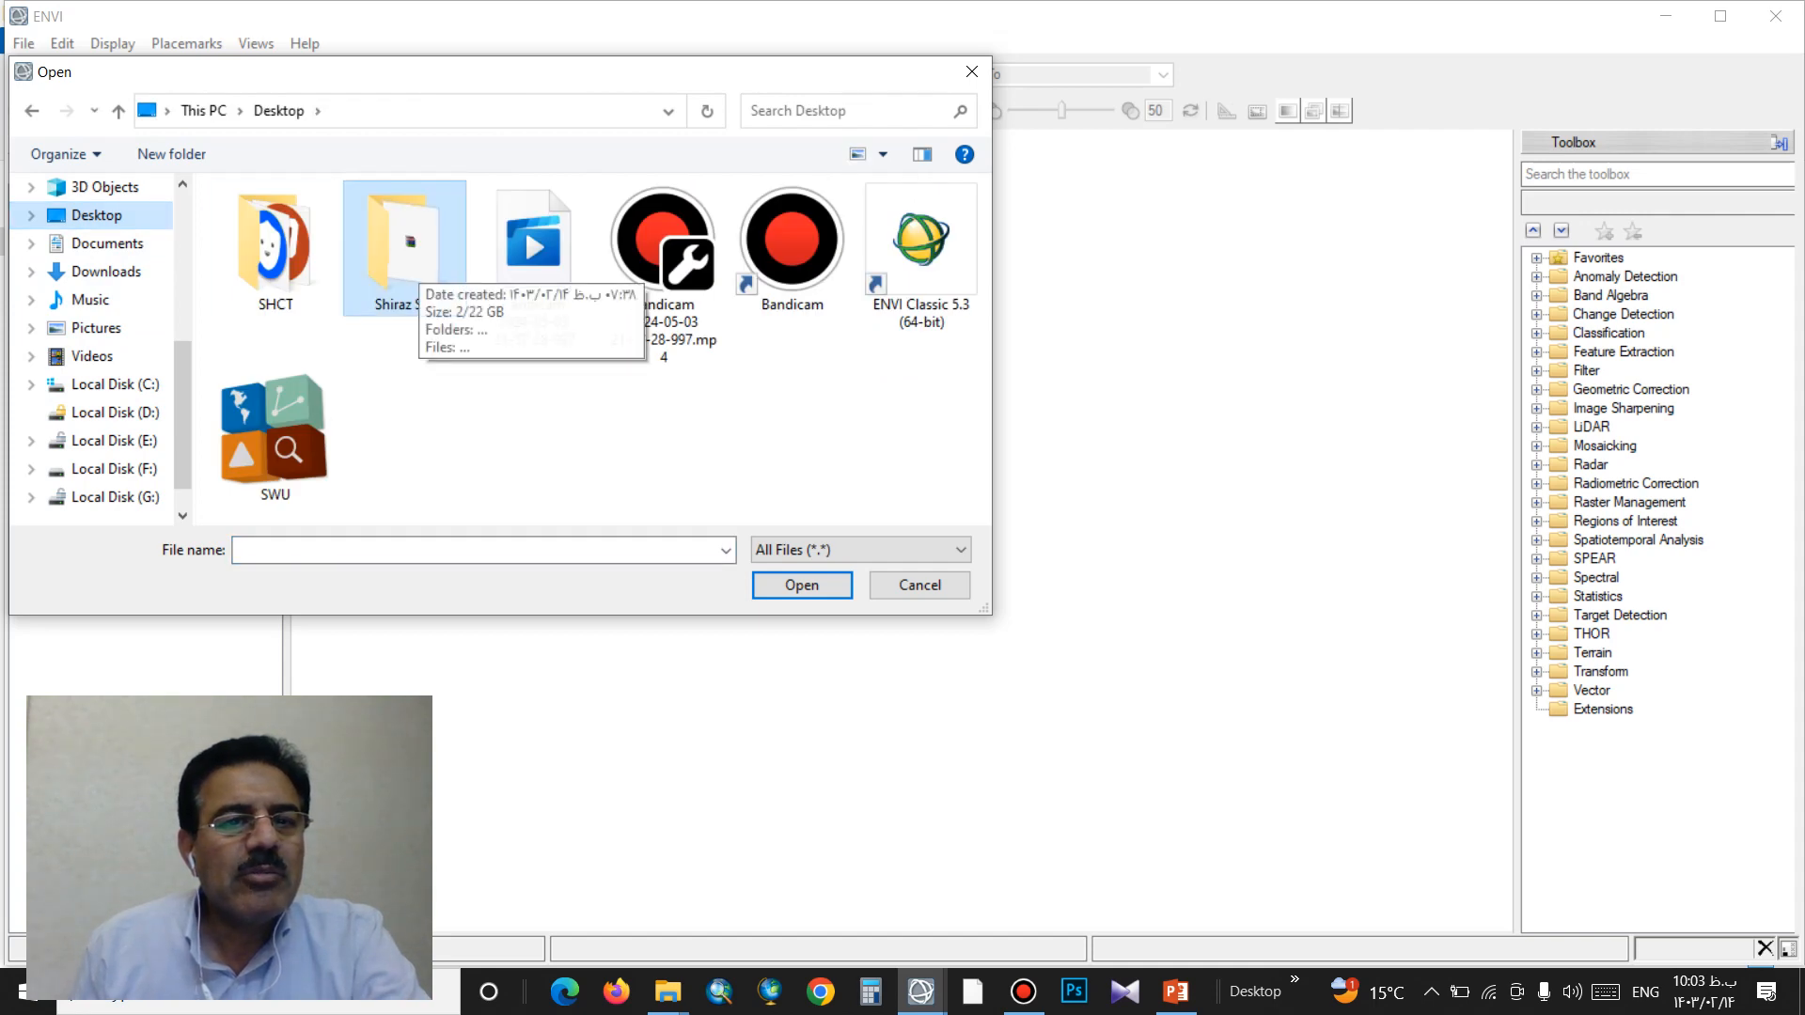
double_click(405, 246)
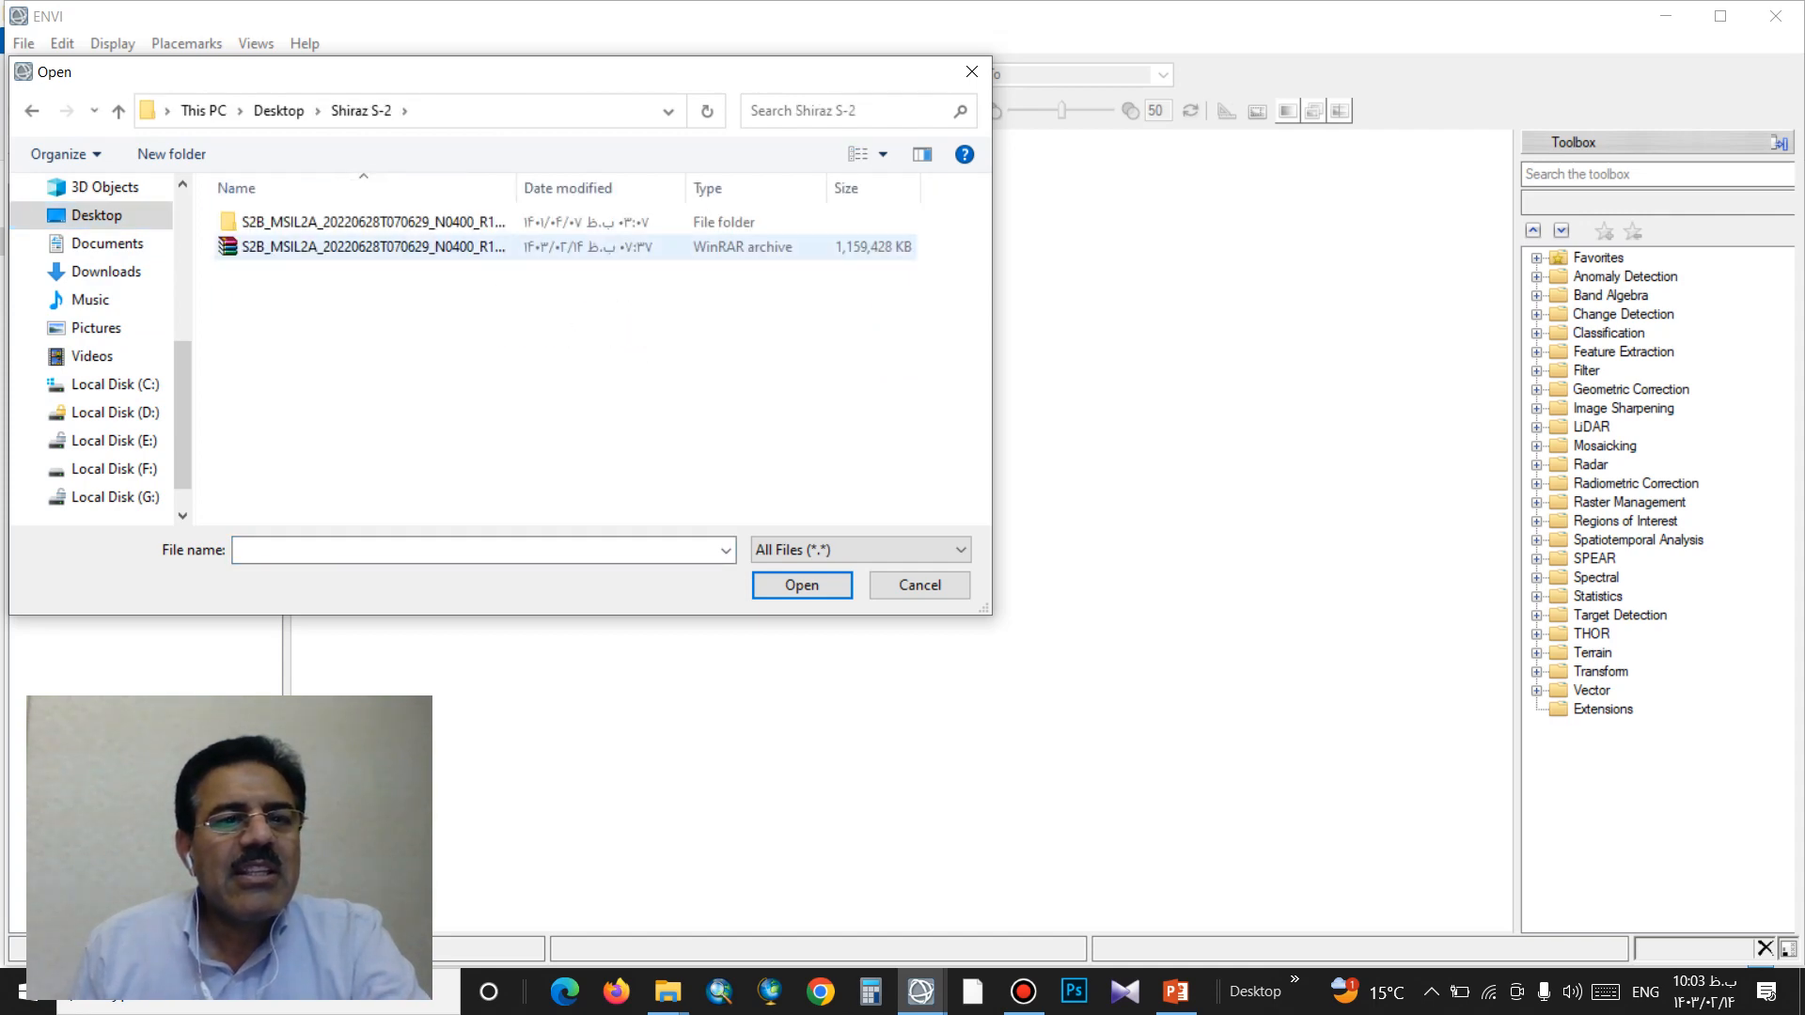
Step: Browse inside the extracted S2B_MSIL2A folder through GRANULE, L2A_T39RXN_A027731_20220628T071835 and IMG_DATA to the R10m folder
double_click(376, 222)
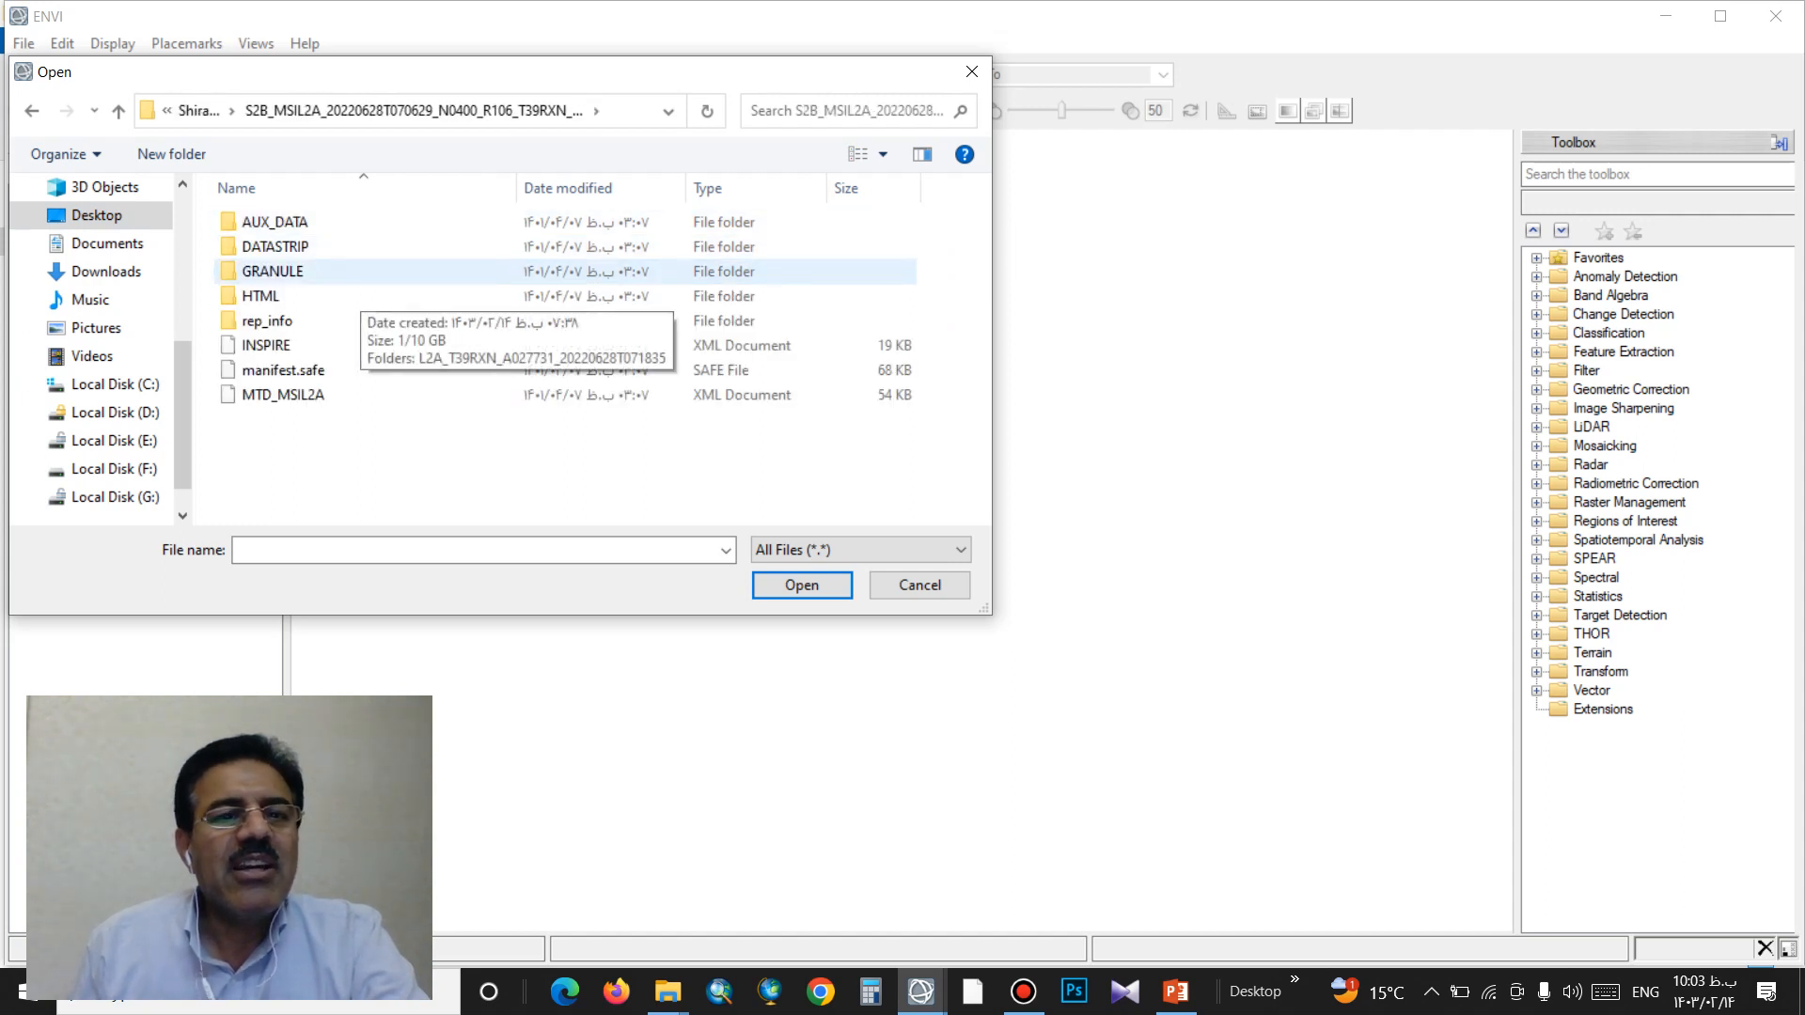
double_click(358, 273)
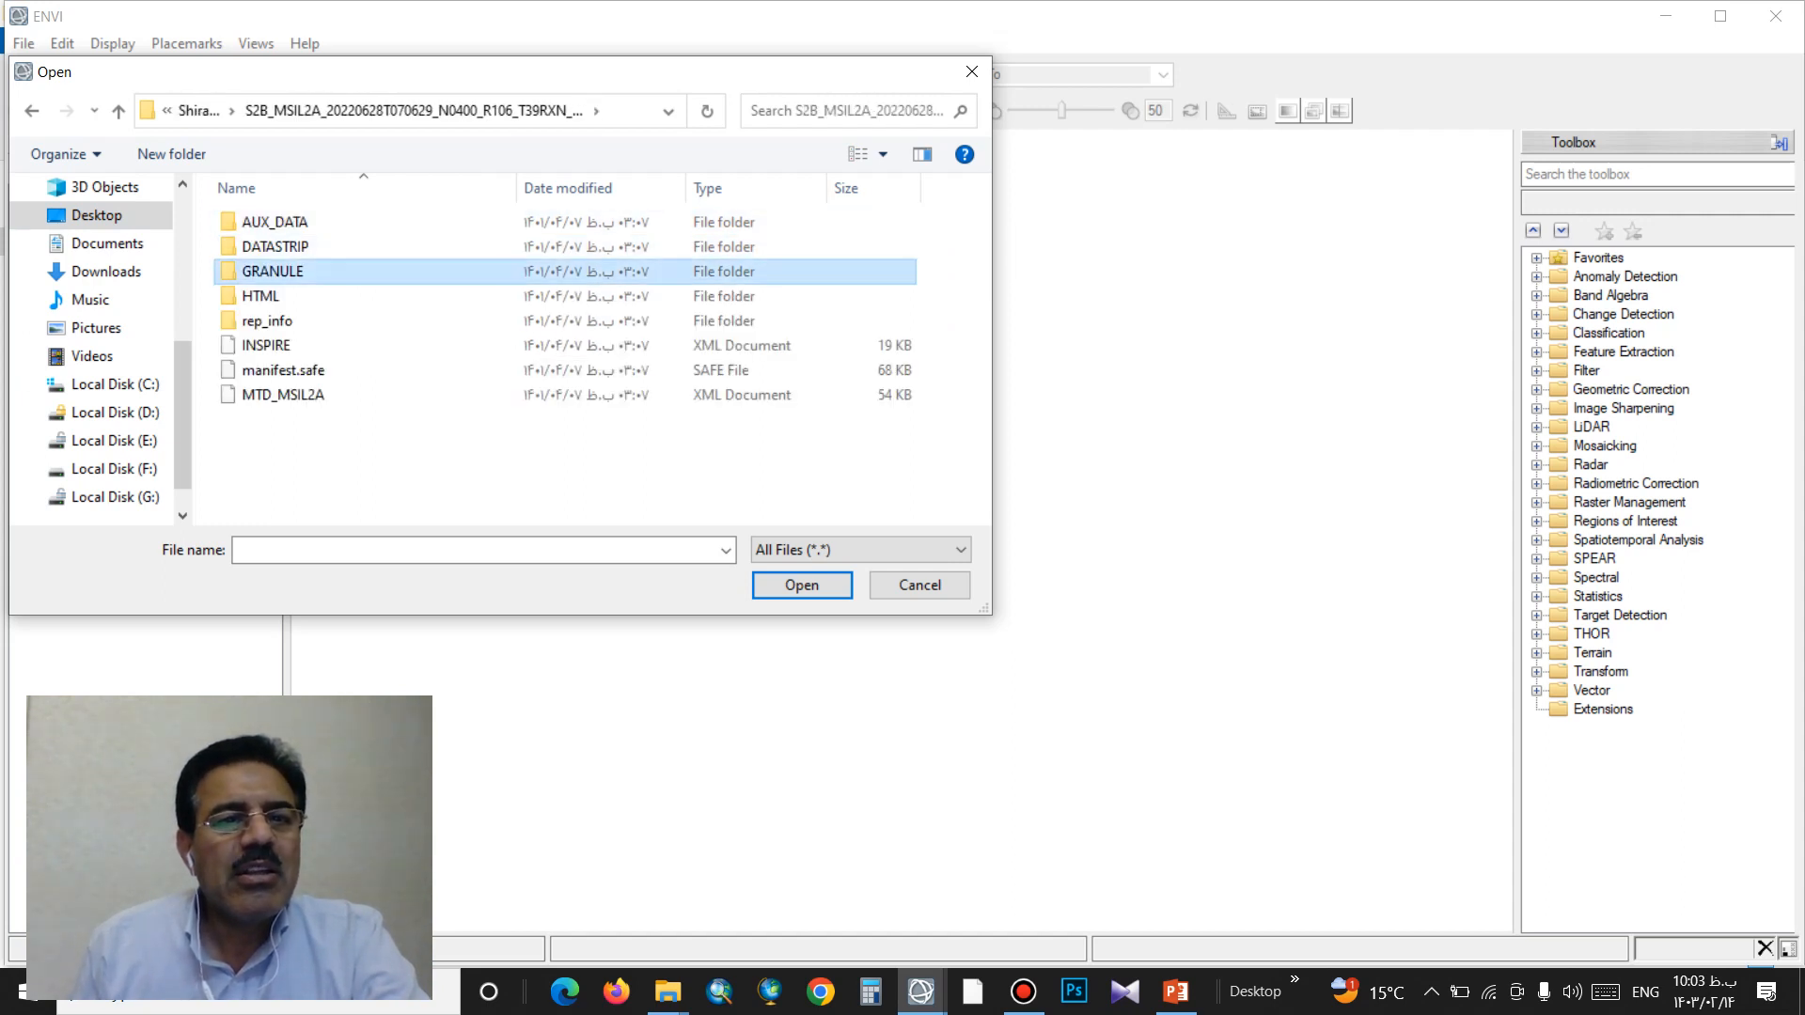
click(365, 222)
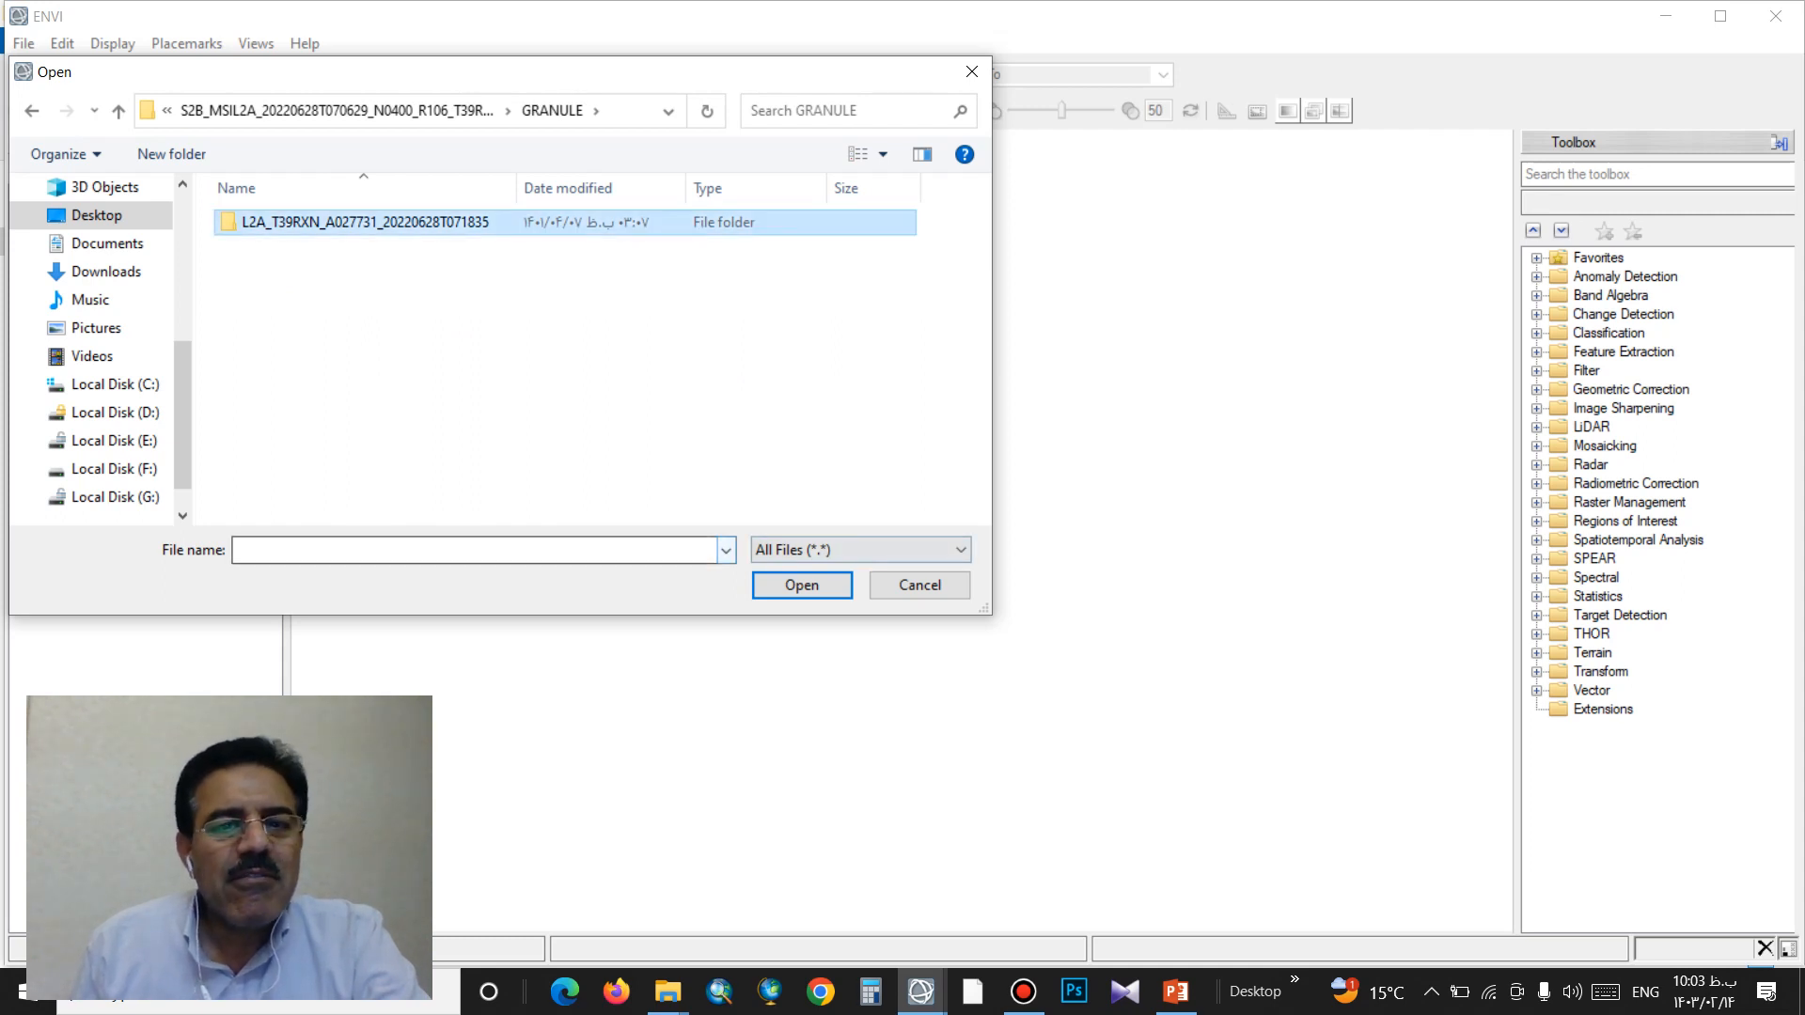
key(Return)
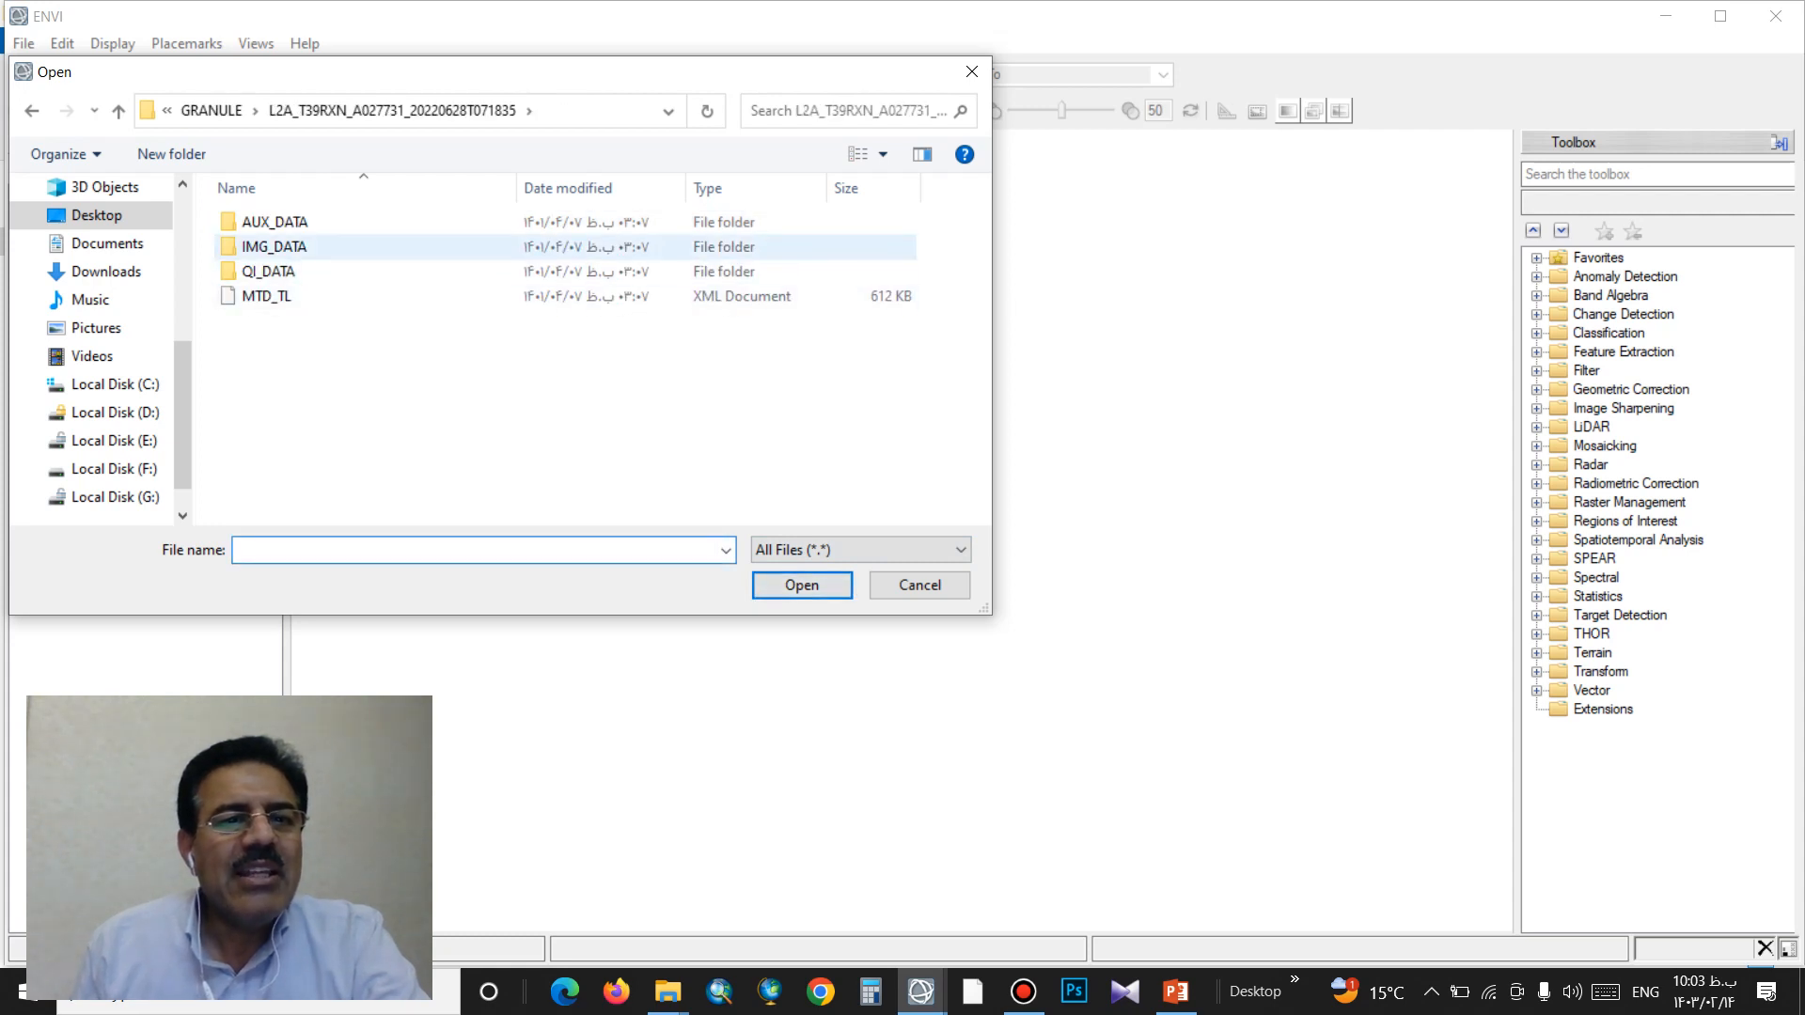
click(310, 247)
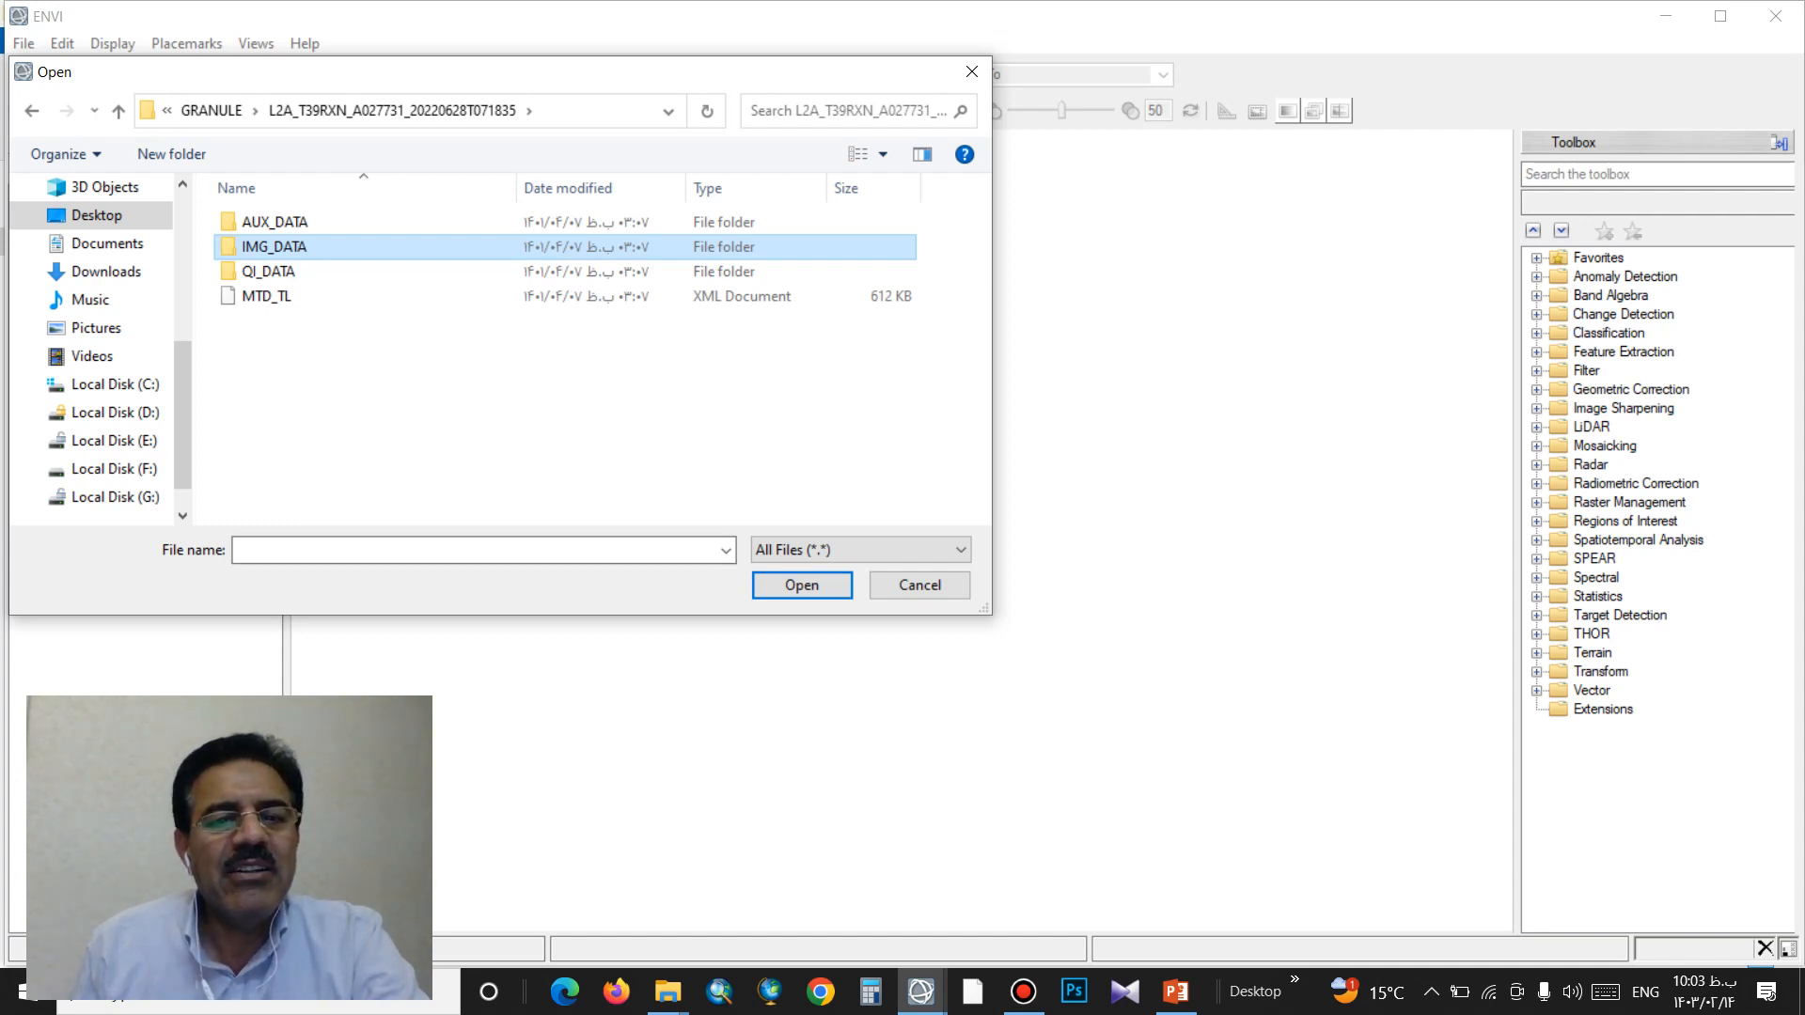
key(Return)
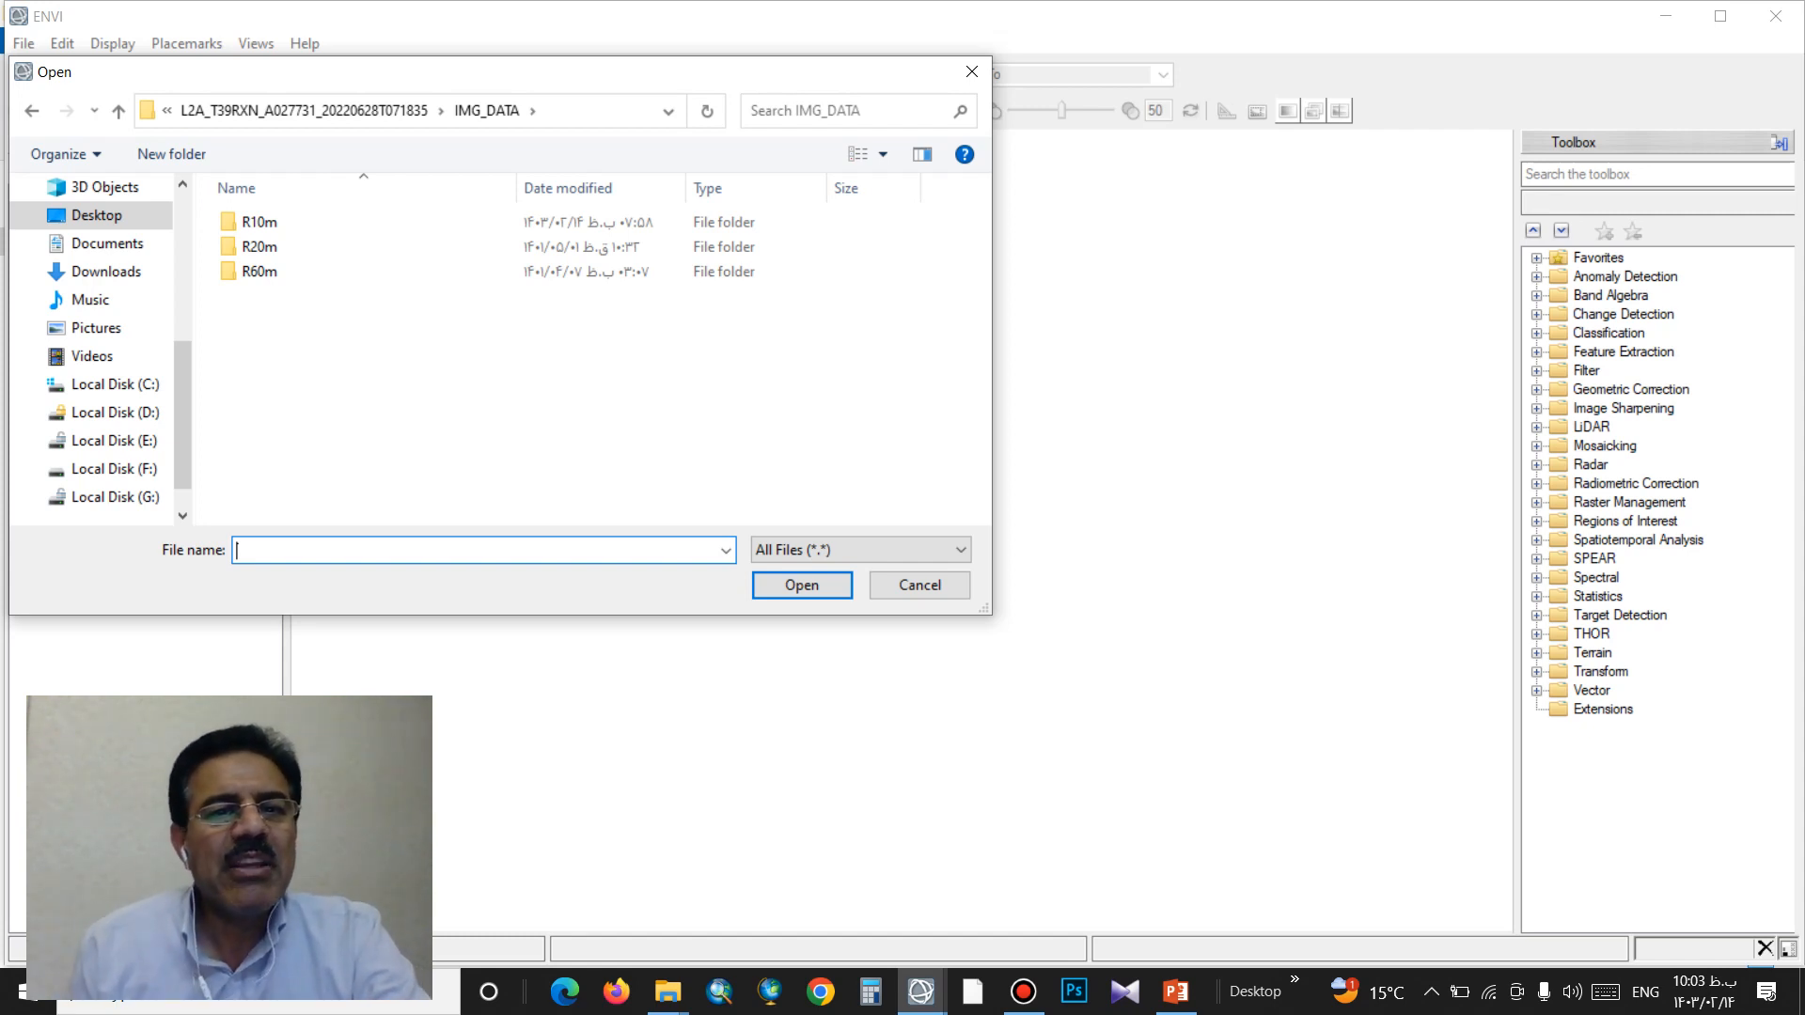
click(259, 223)
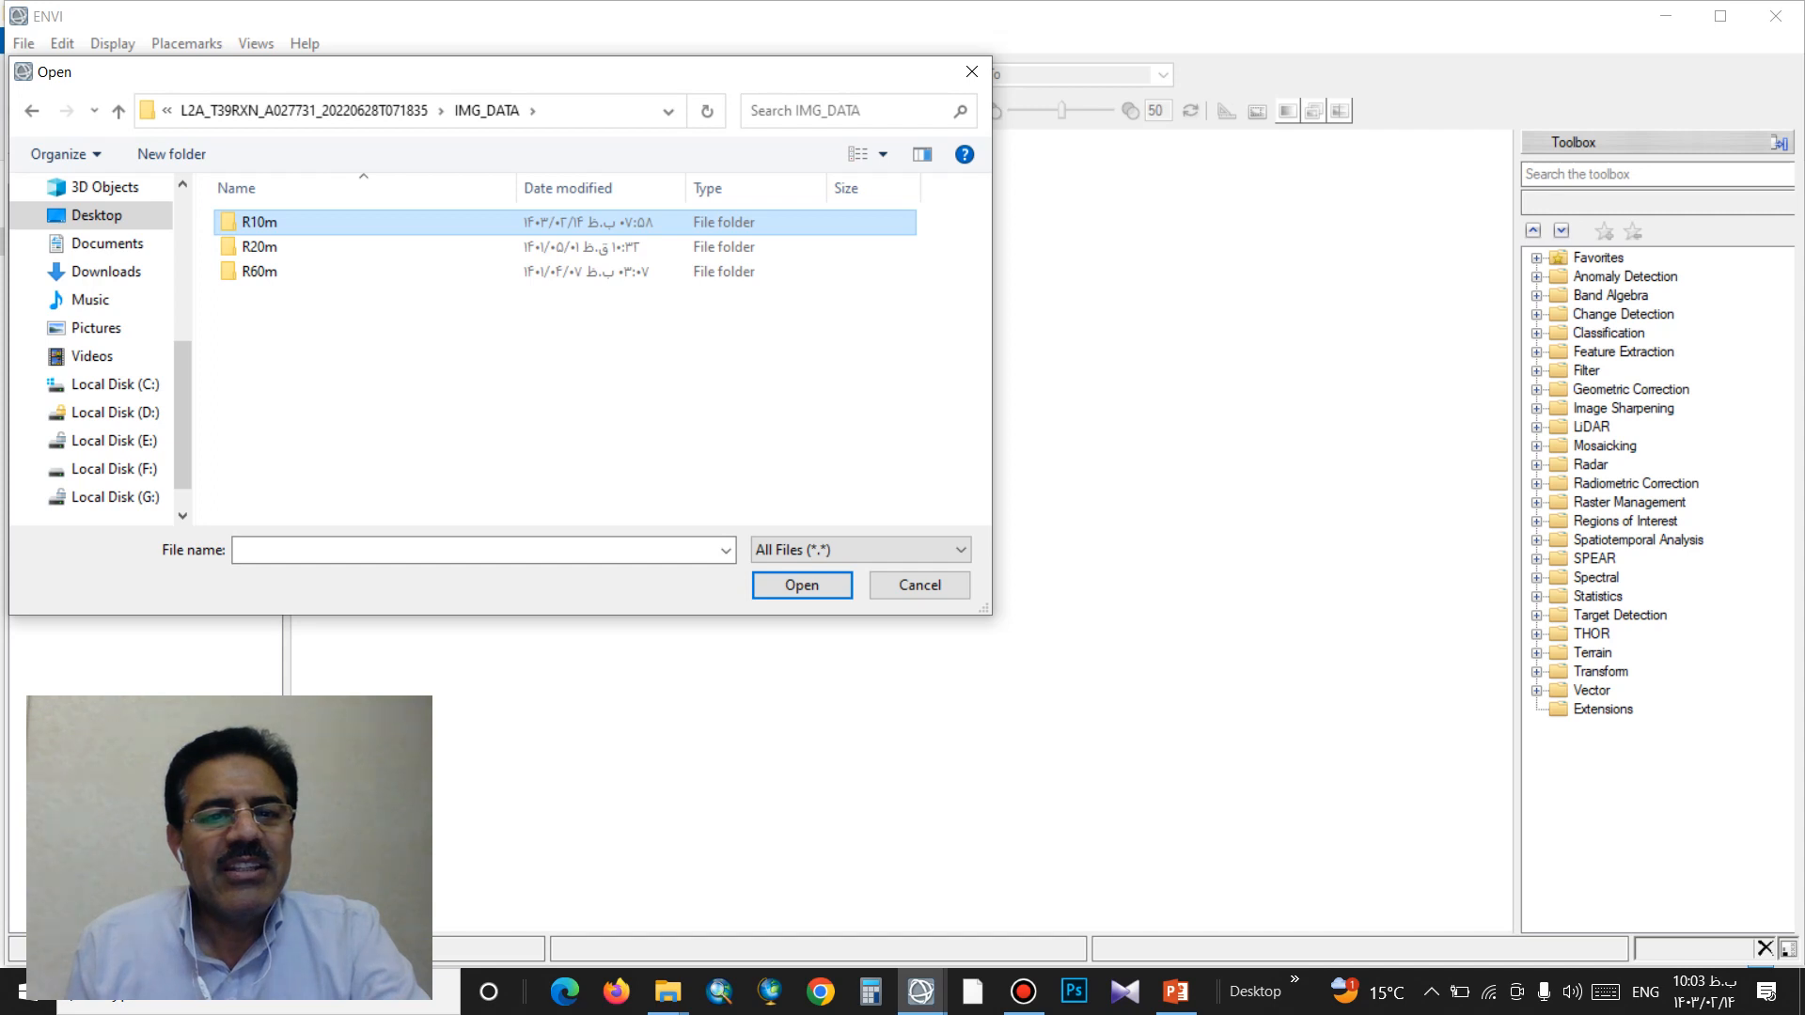
key(Return)
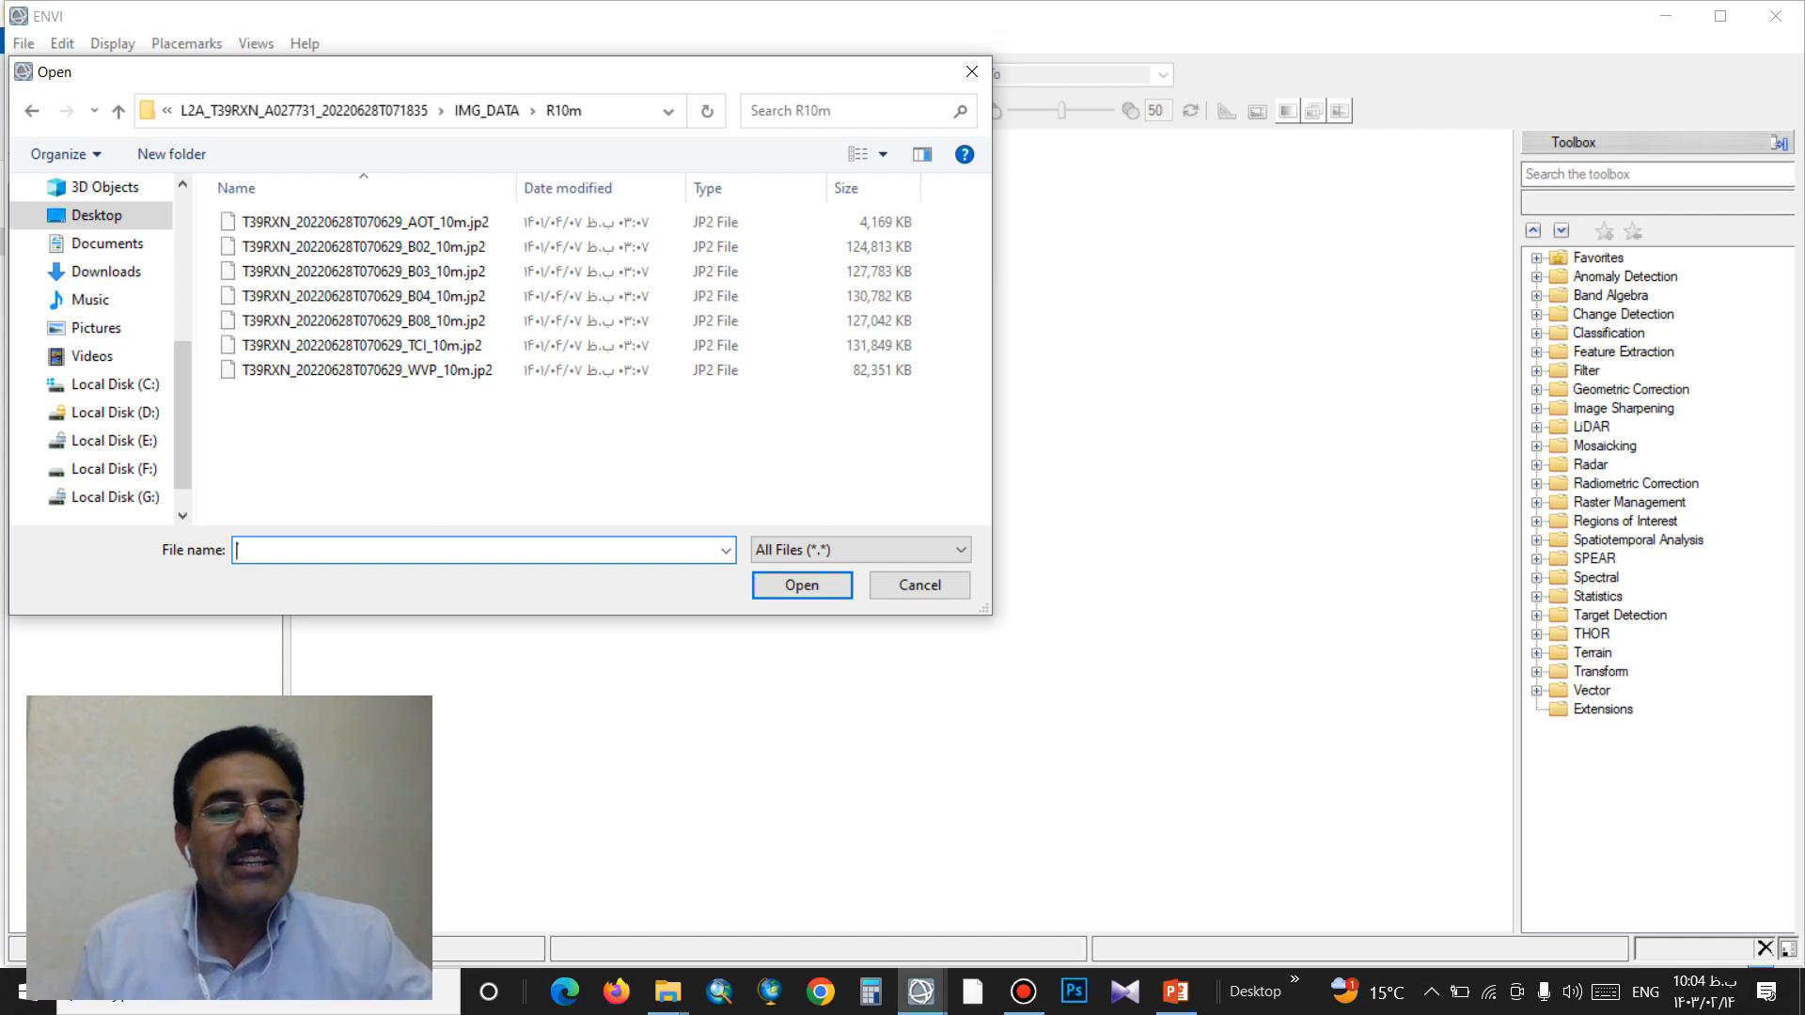
Step: Open the B02, B03, B04 and B08 10 m JP2 bands and widen the Layer Manager to fit their full names
click(451, 248)
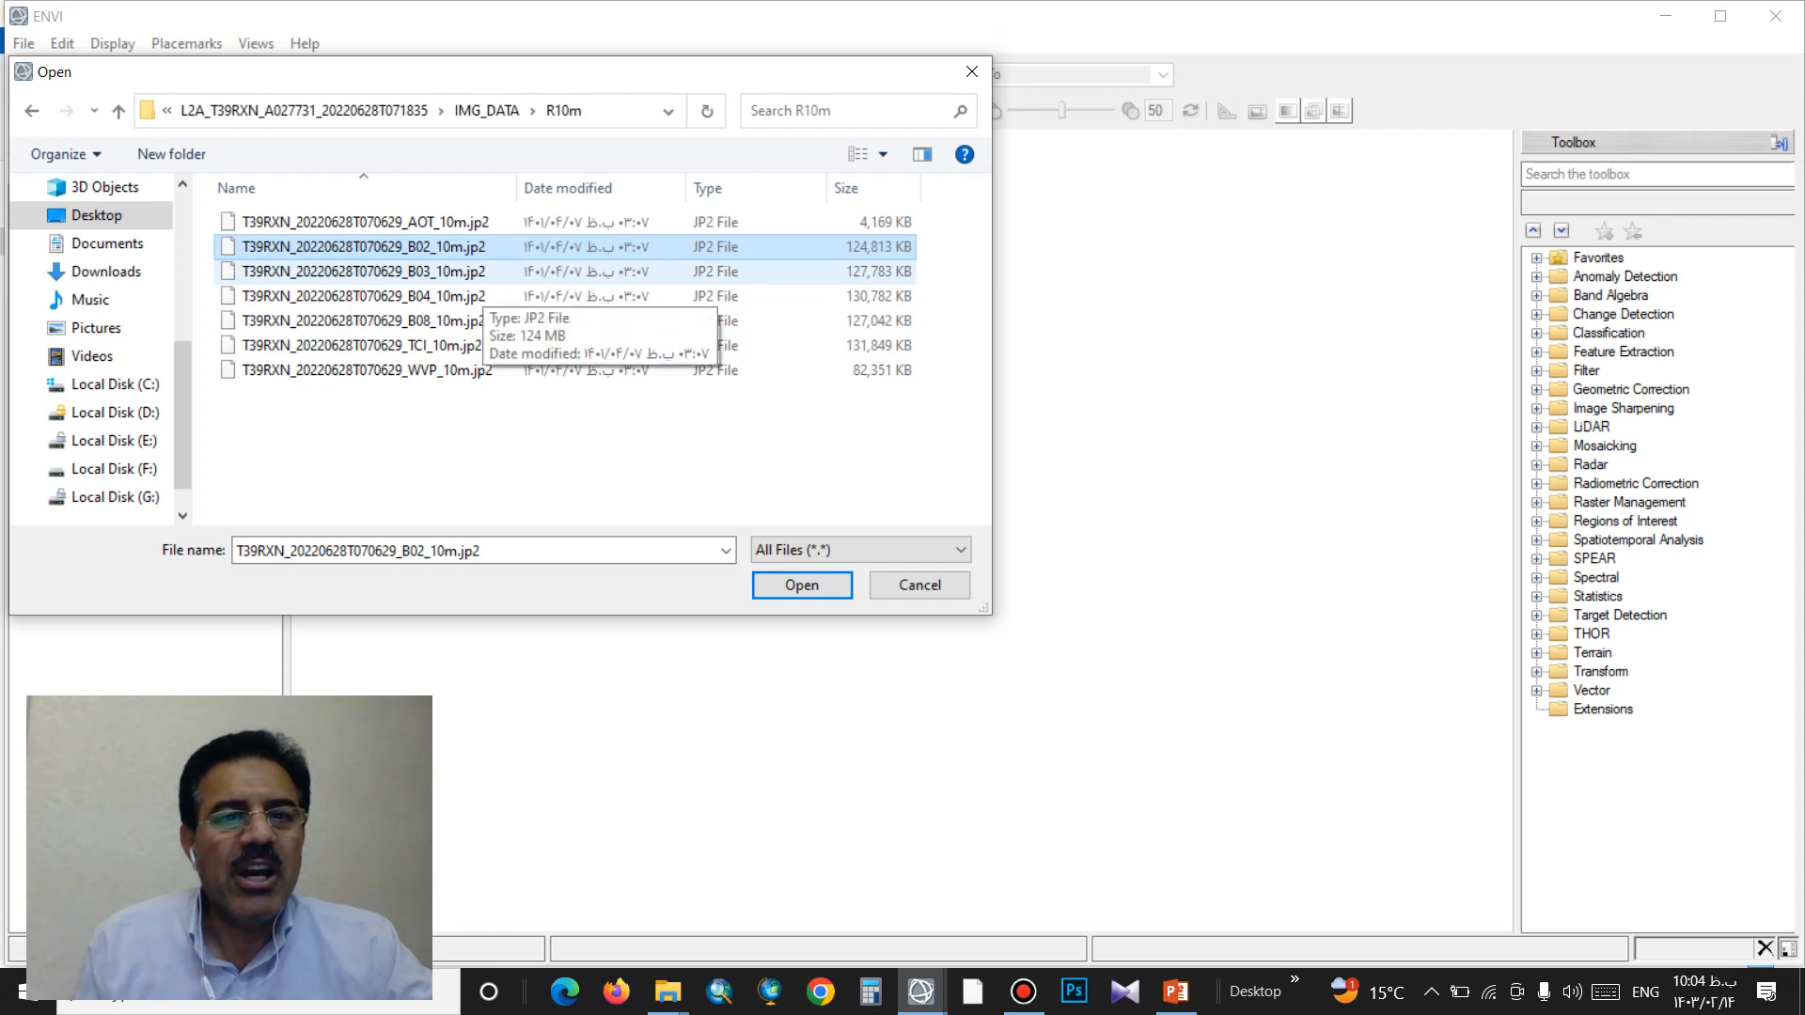
ctrl+click(474, 272)
ctrl+click(477, 296)
ctrl+click(478, 323)
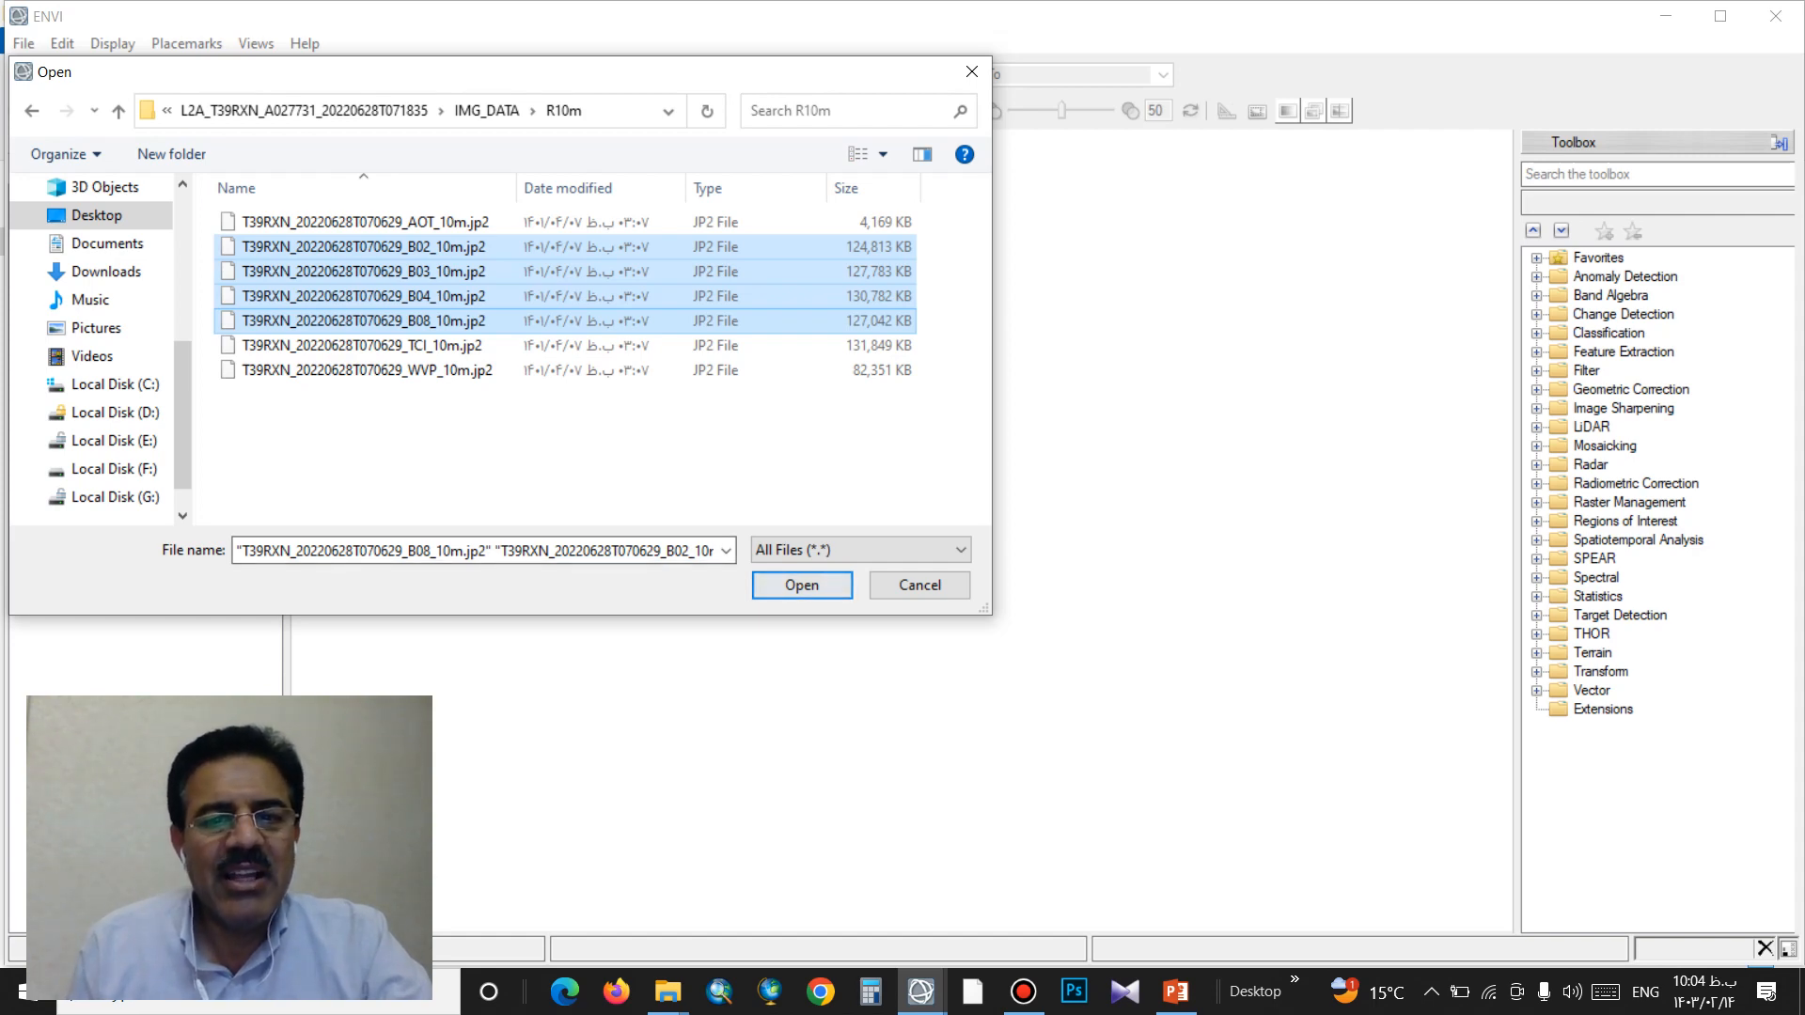
click(802, 584)
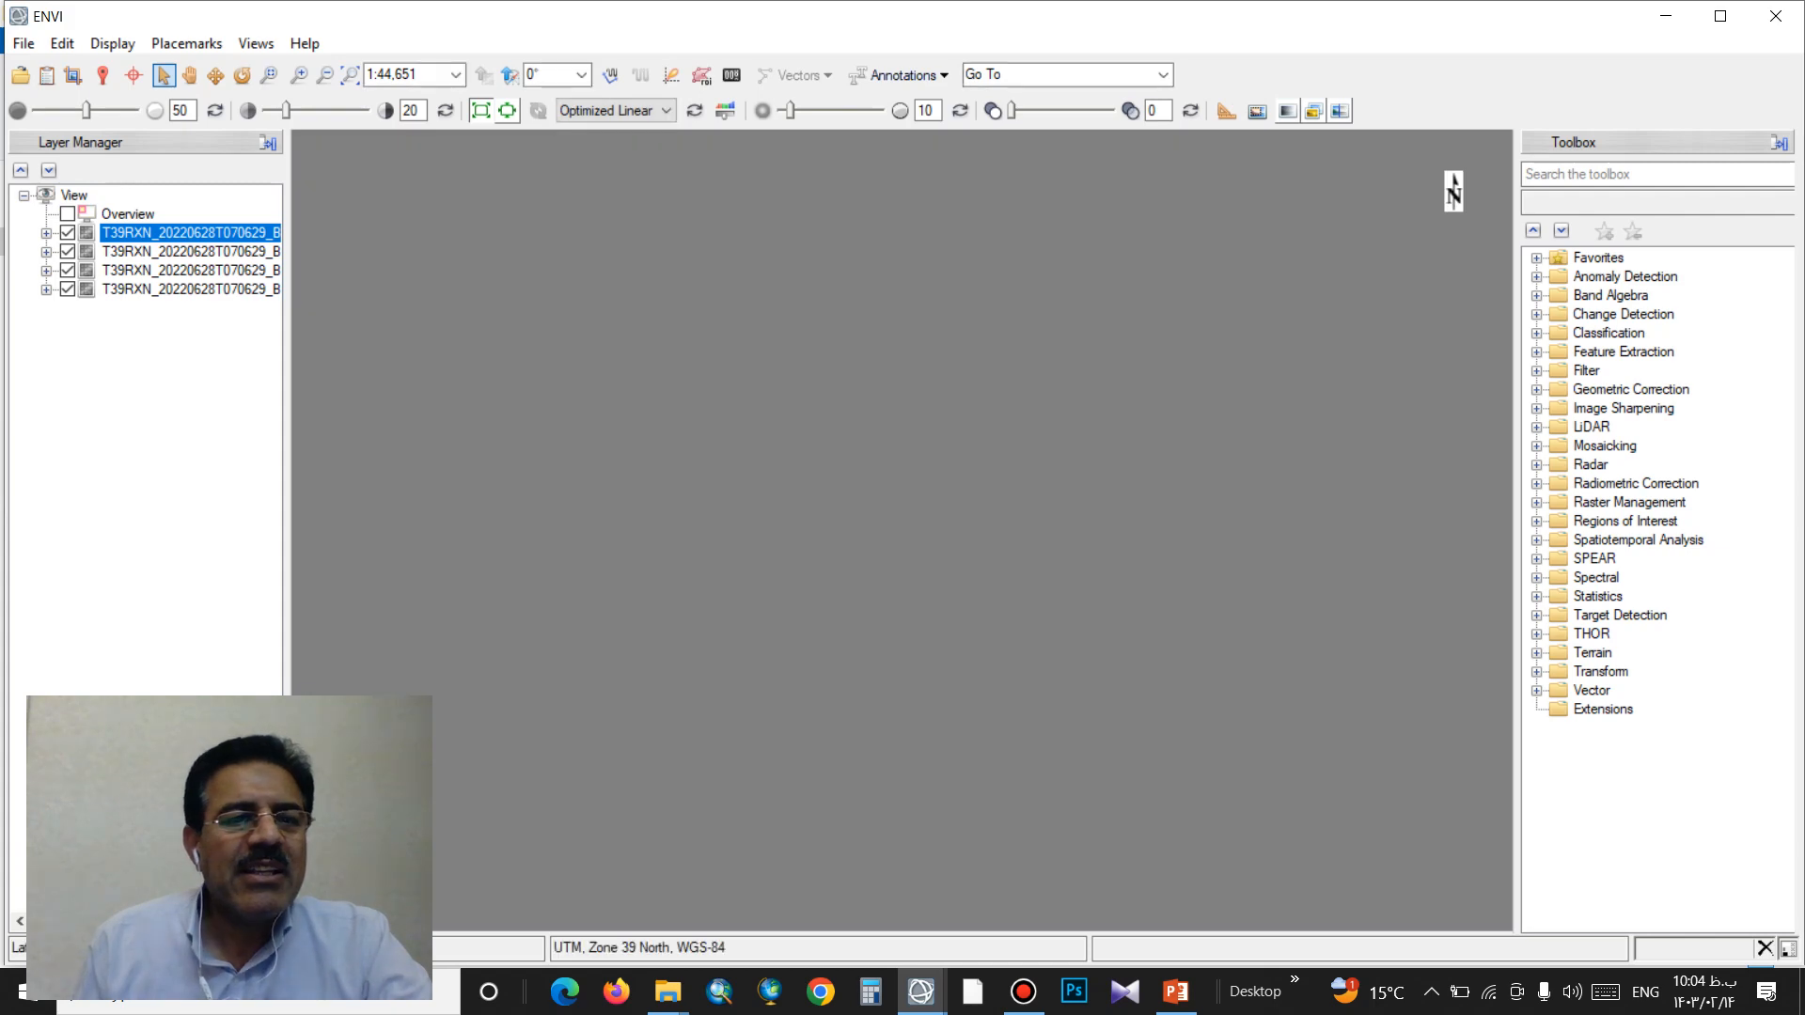
drag(287, 471, 383, 470)
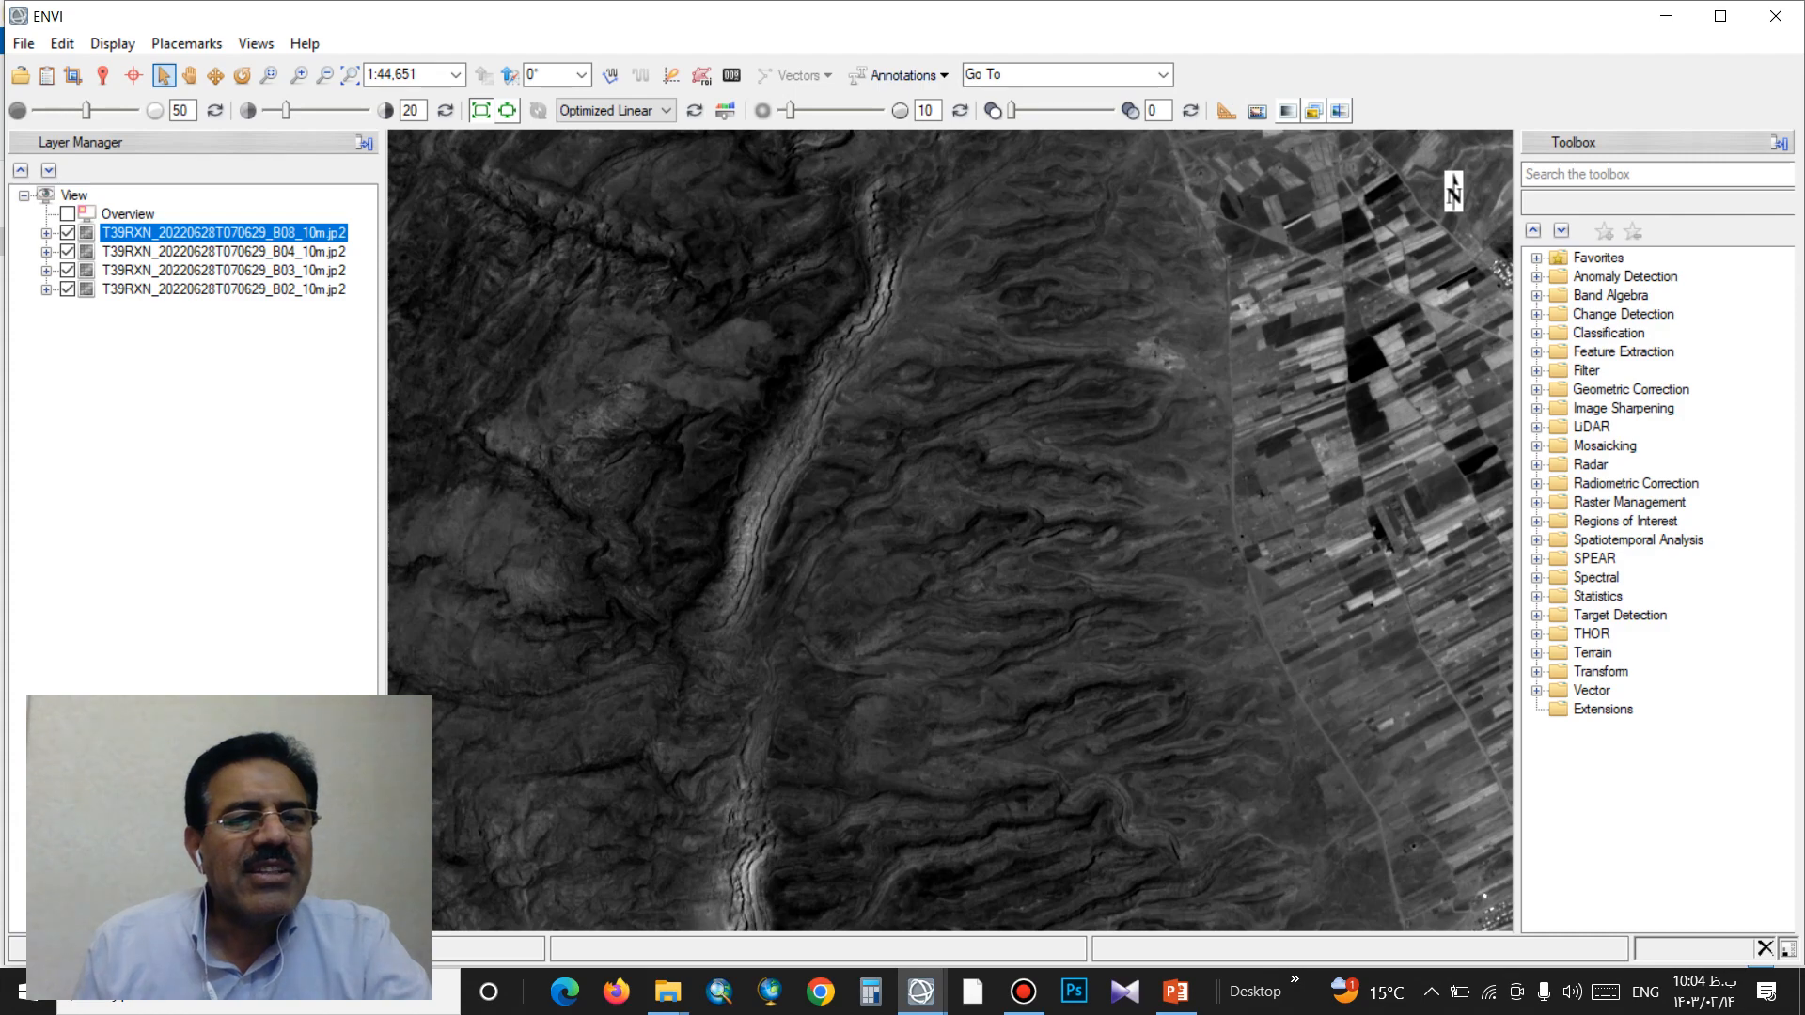
Step: Select the B02 layer in the Layer Manager and switch back to the PowerPoint slide on primary processing steps
click(223, 289)
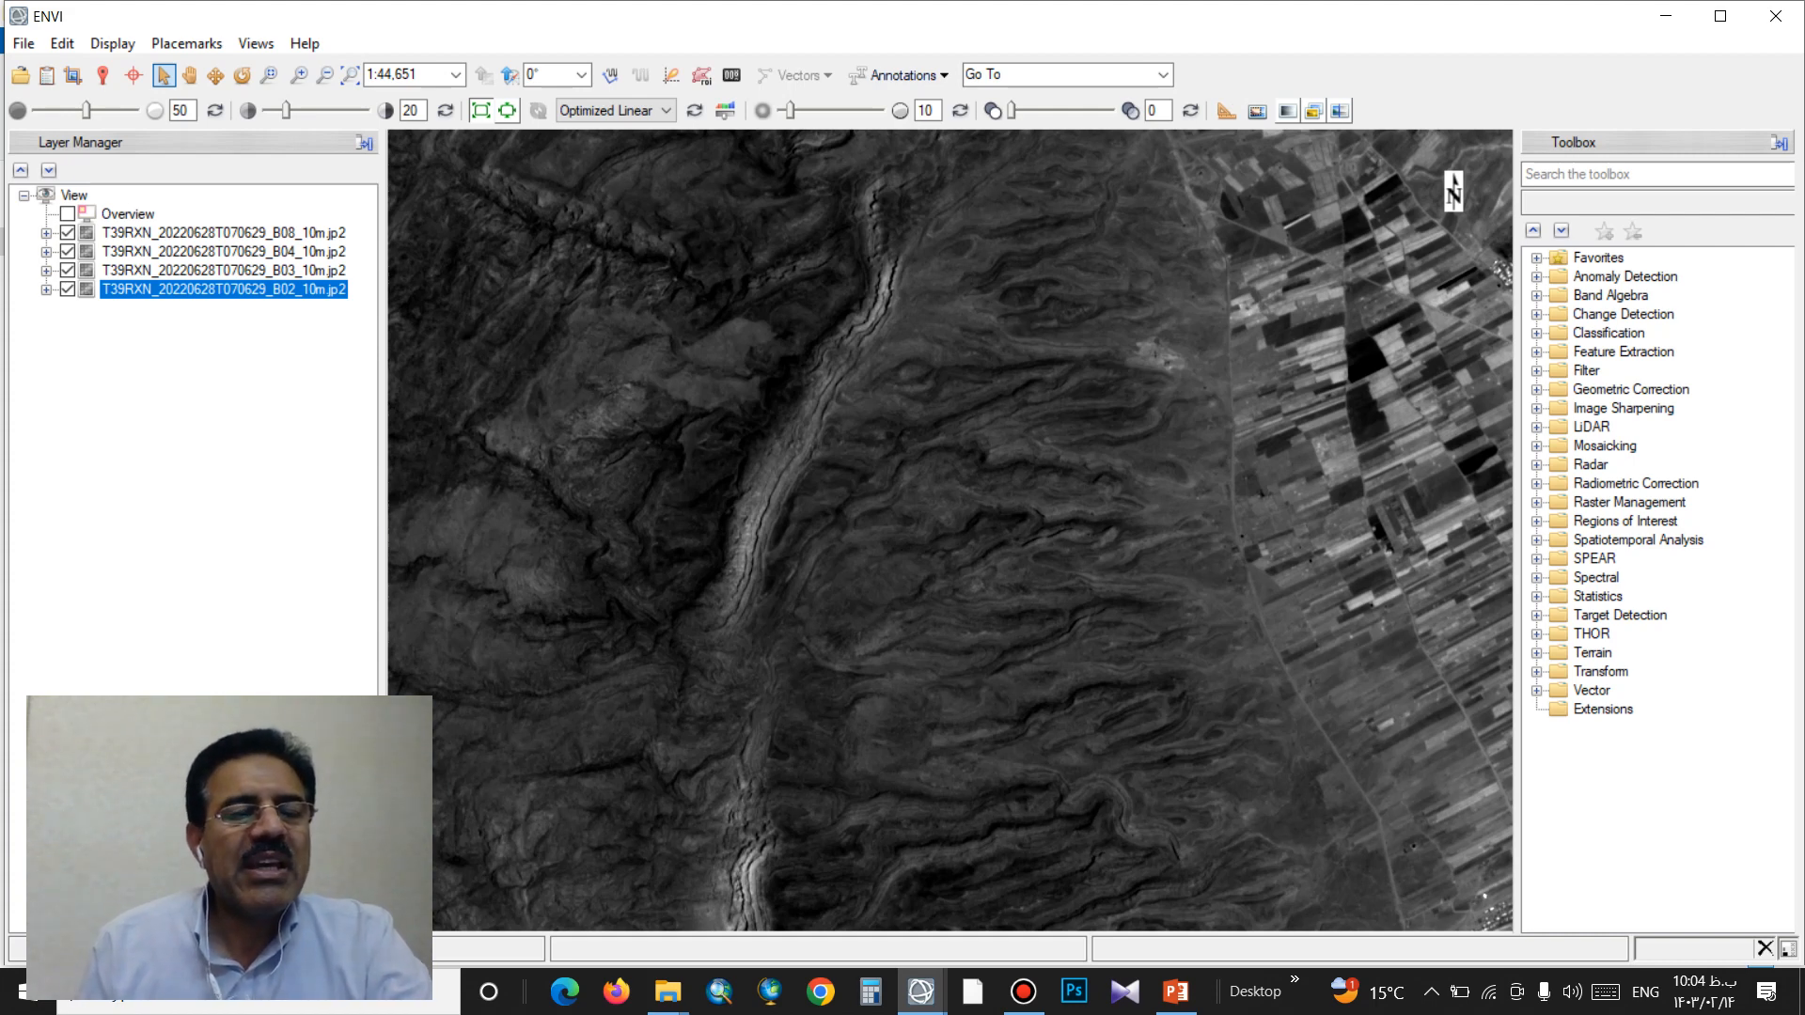
click(1176, 991)
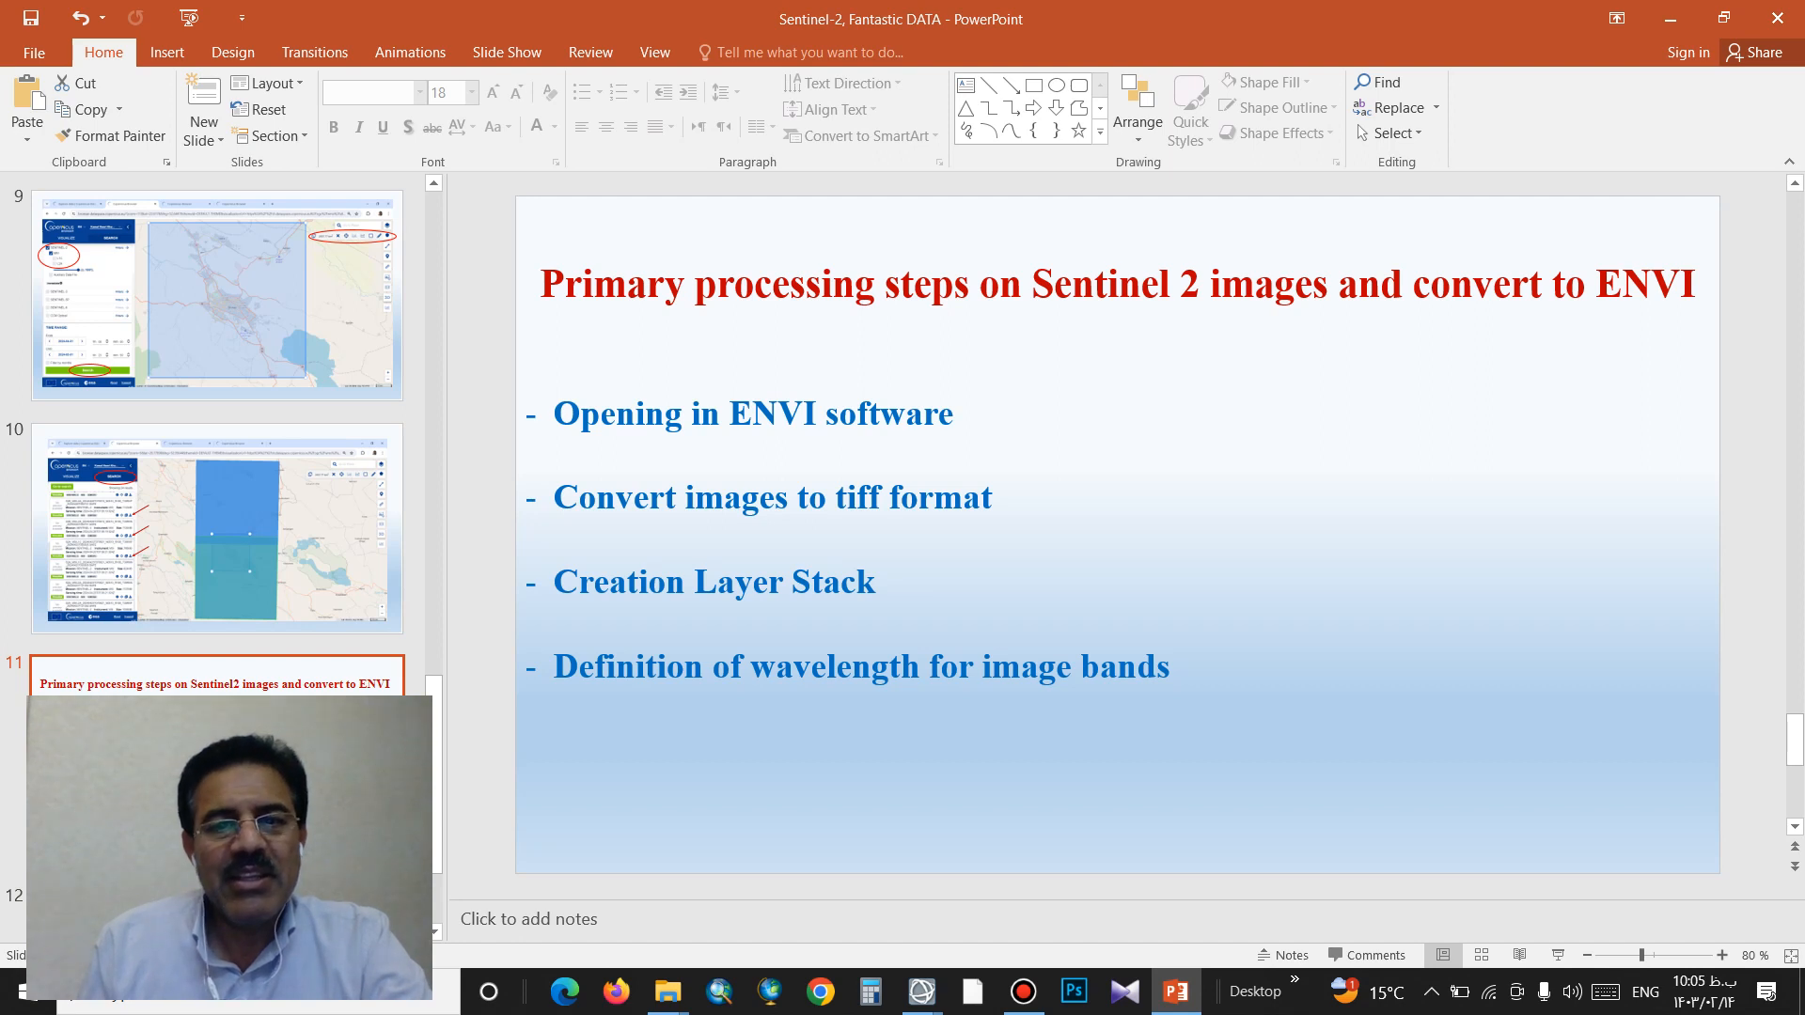
Step: Highlight the "Convert images to tiff format" line on the slide and switch back to the ENVI window
triple_click(901, 505)
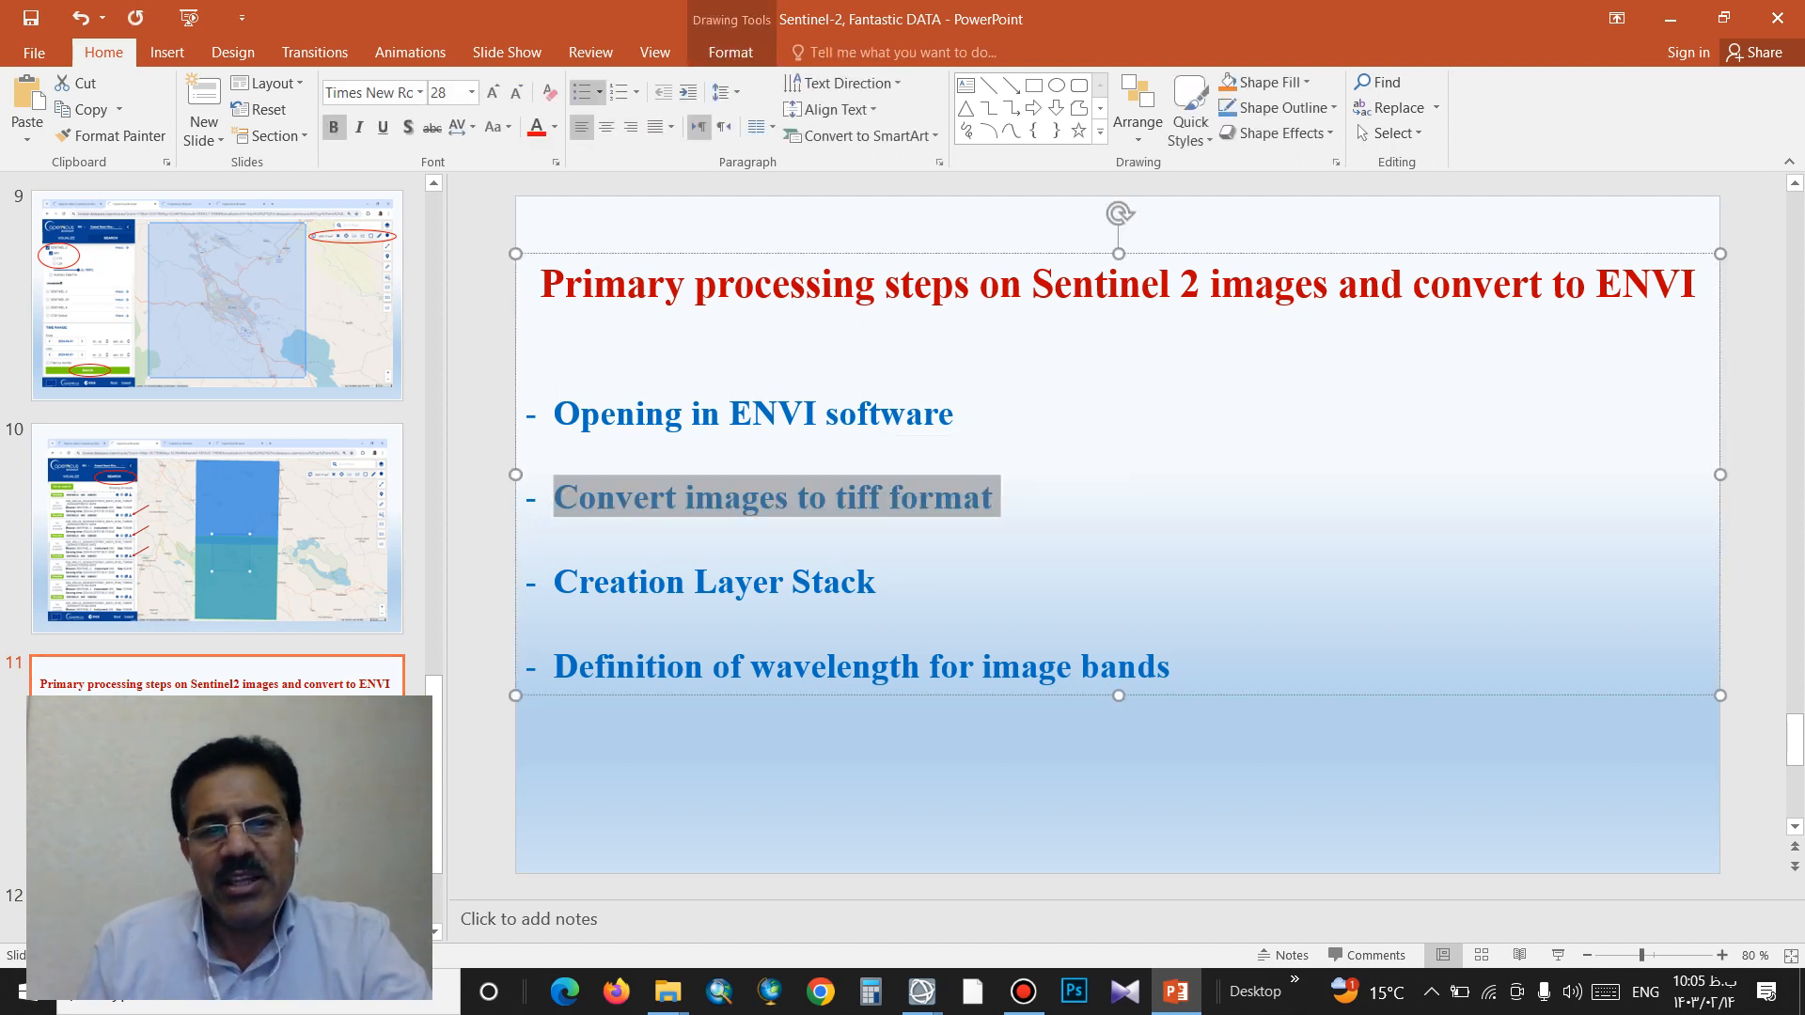
click(922, 991)
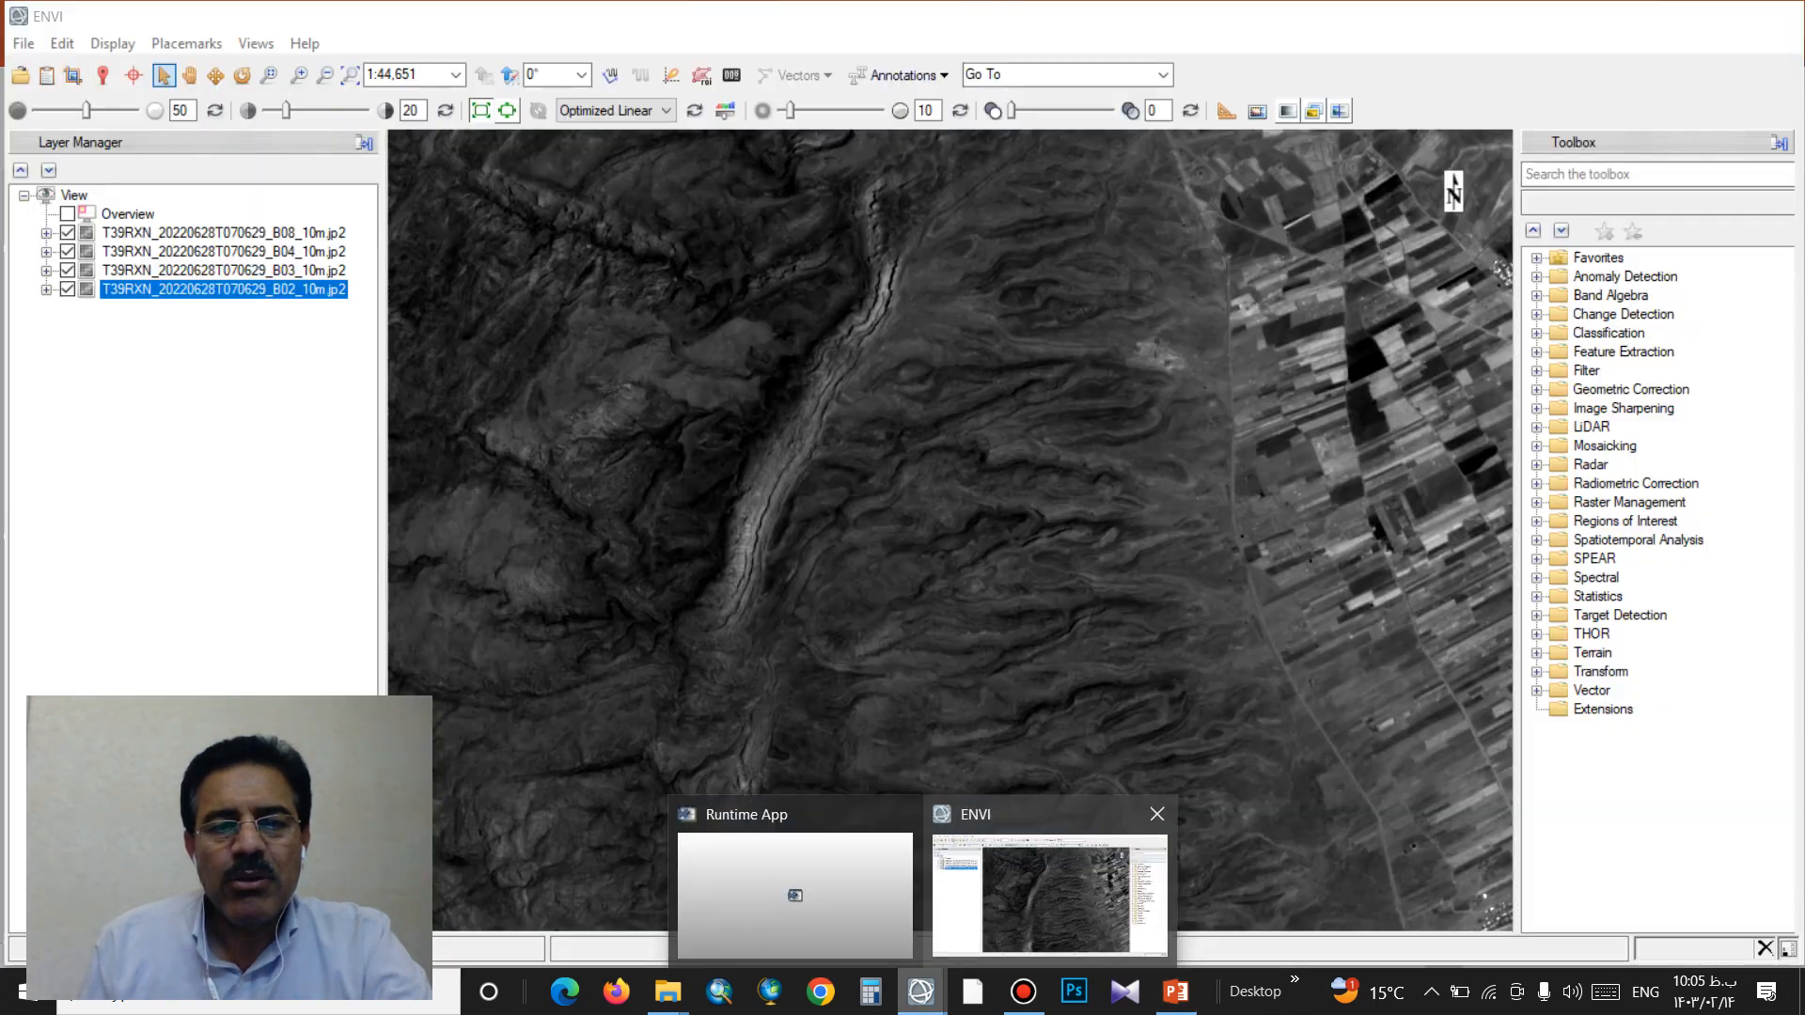
click(1049, 895)
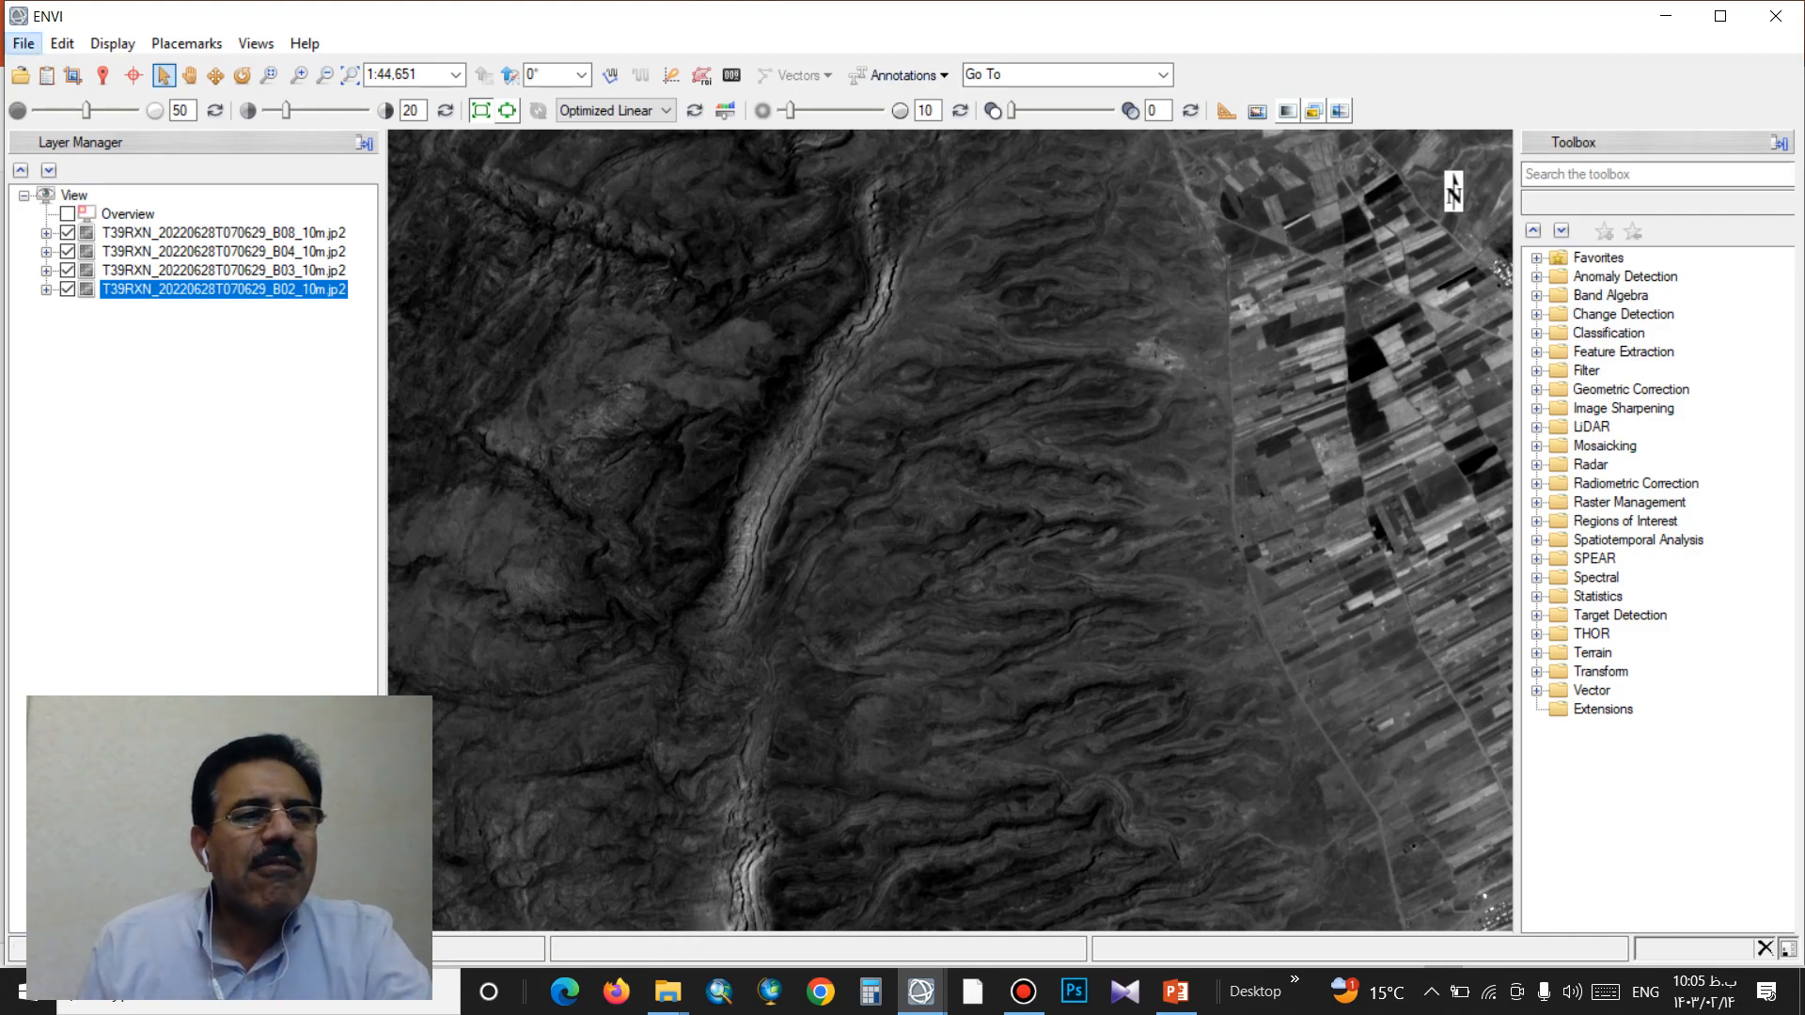
Step: Start saving the B02 10 m JP2 band at full extent as a new file with TIFF as the output format
click(24, 43)
mouse_move(70, 319)
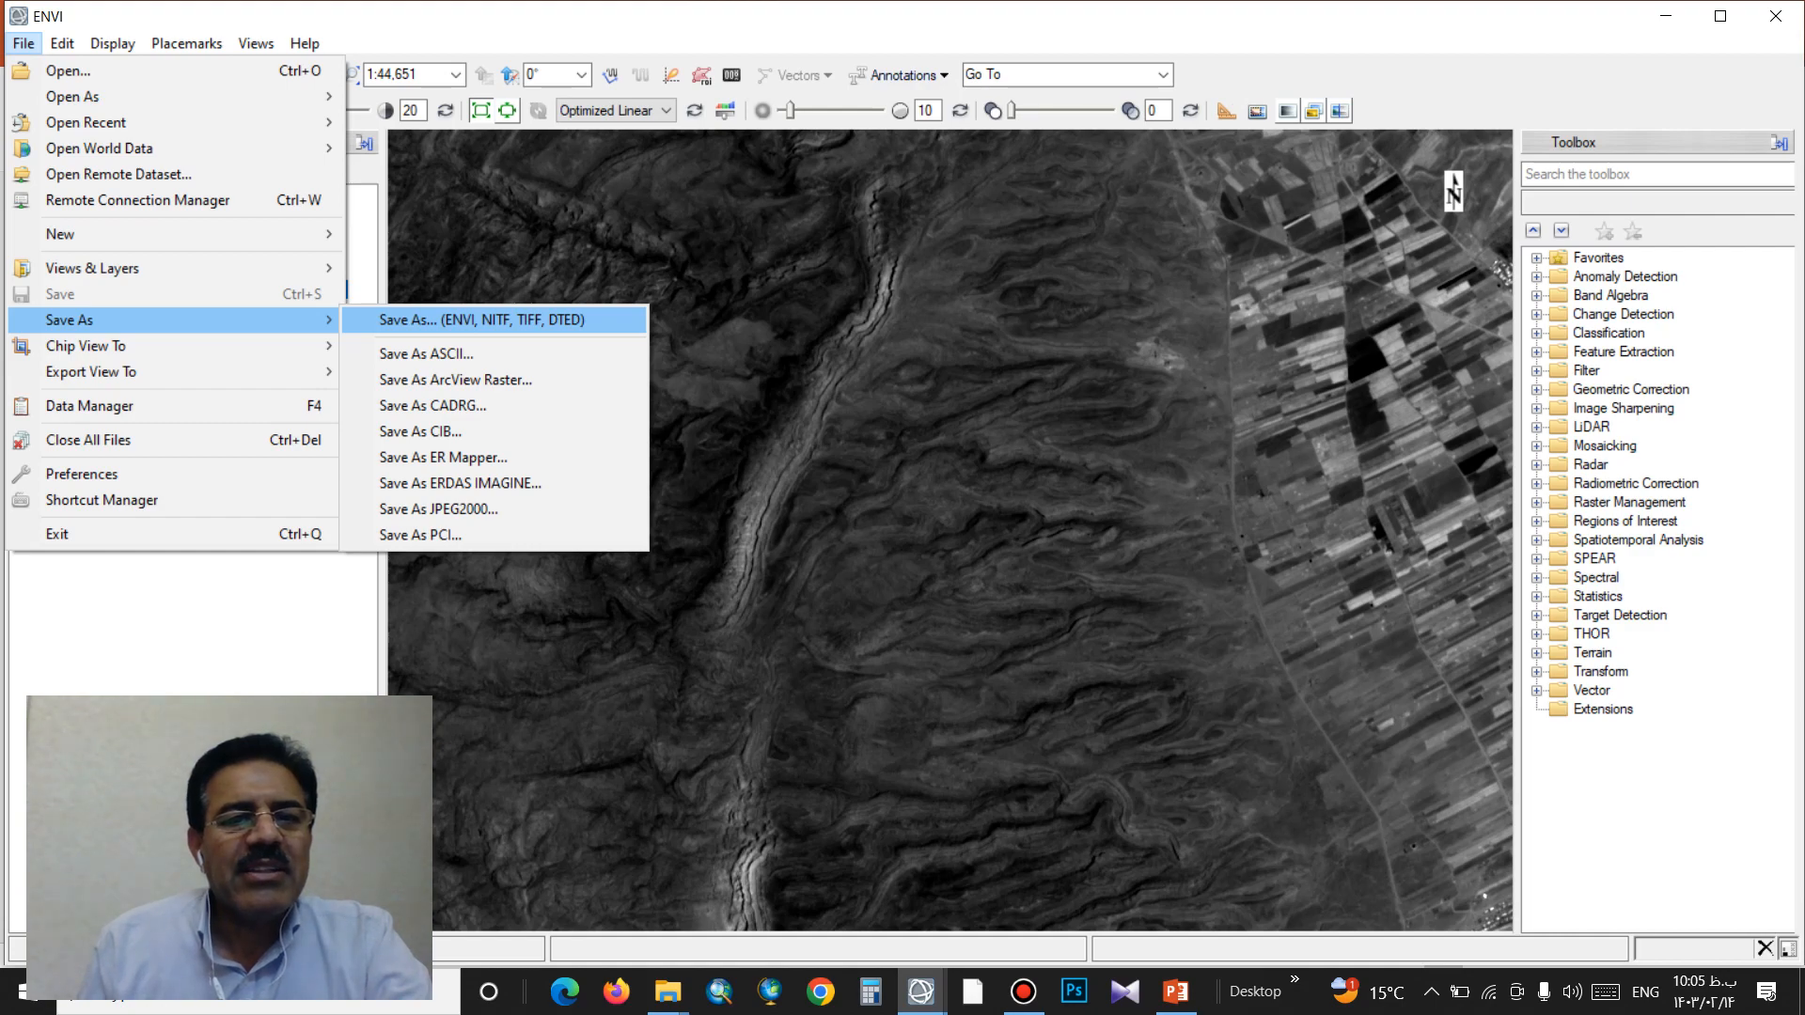
click(481, 319)
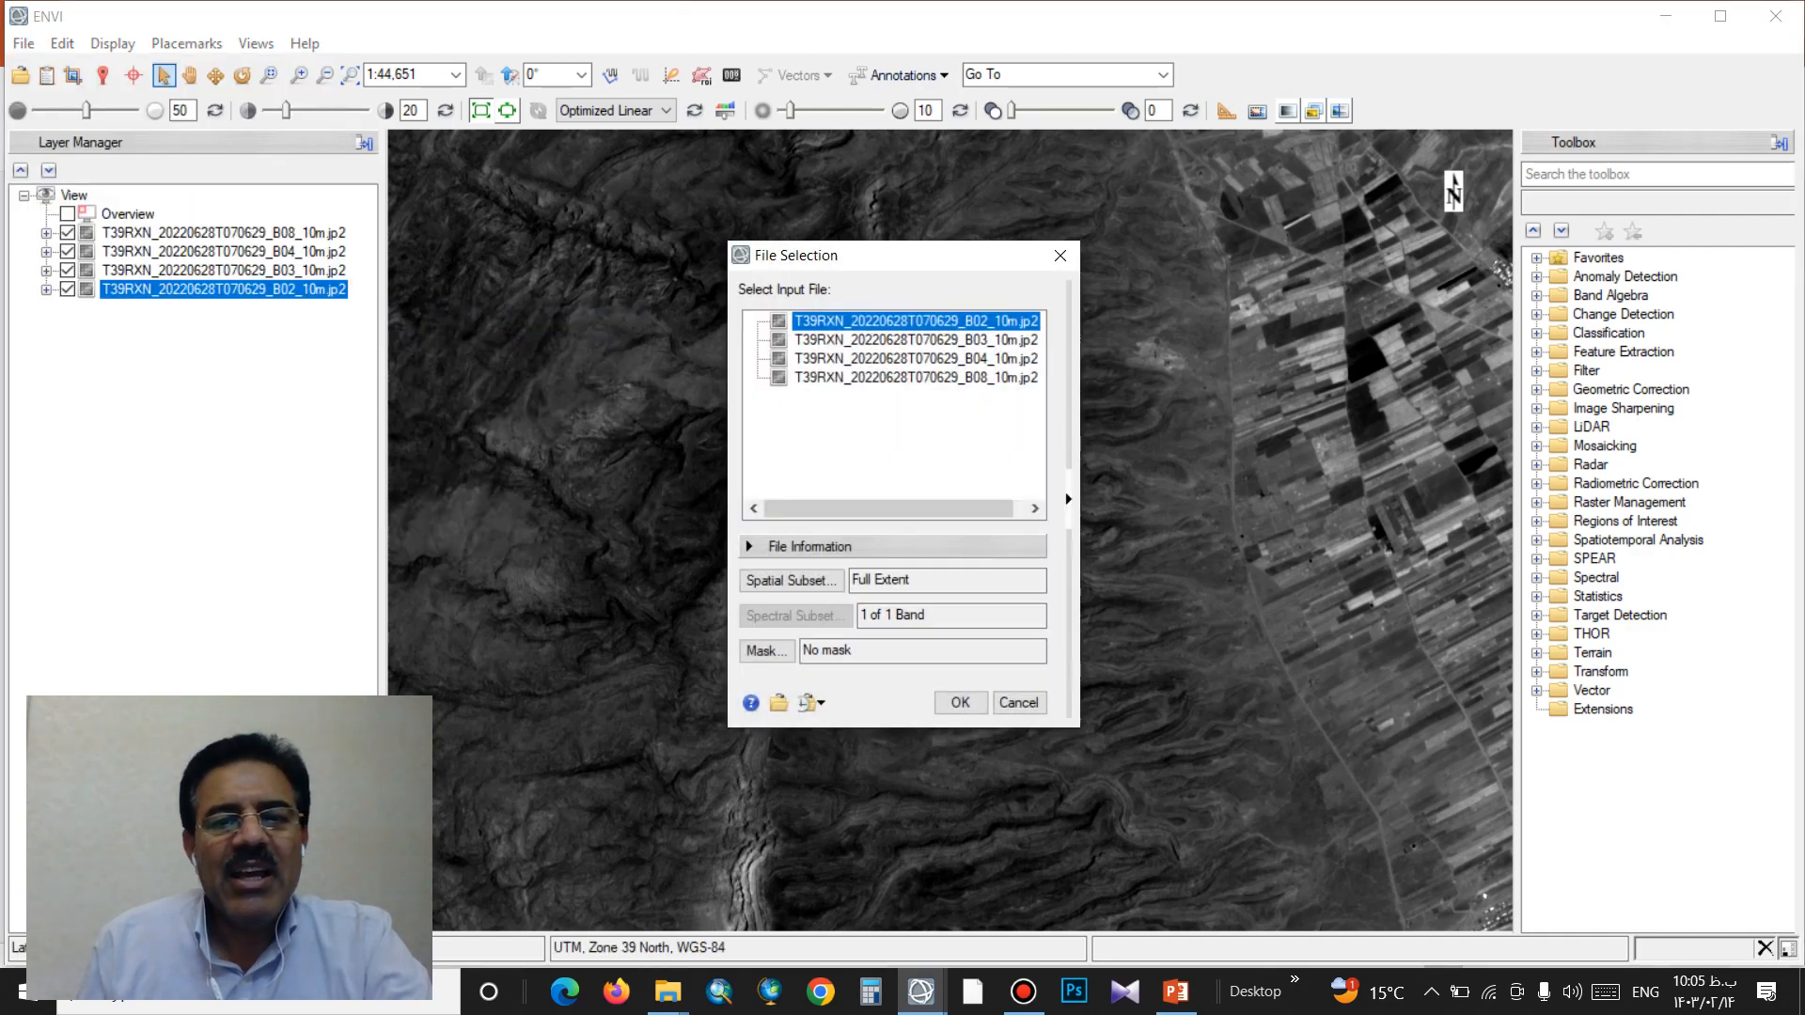
drag(941, 508, 987, 509)
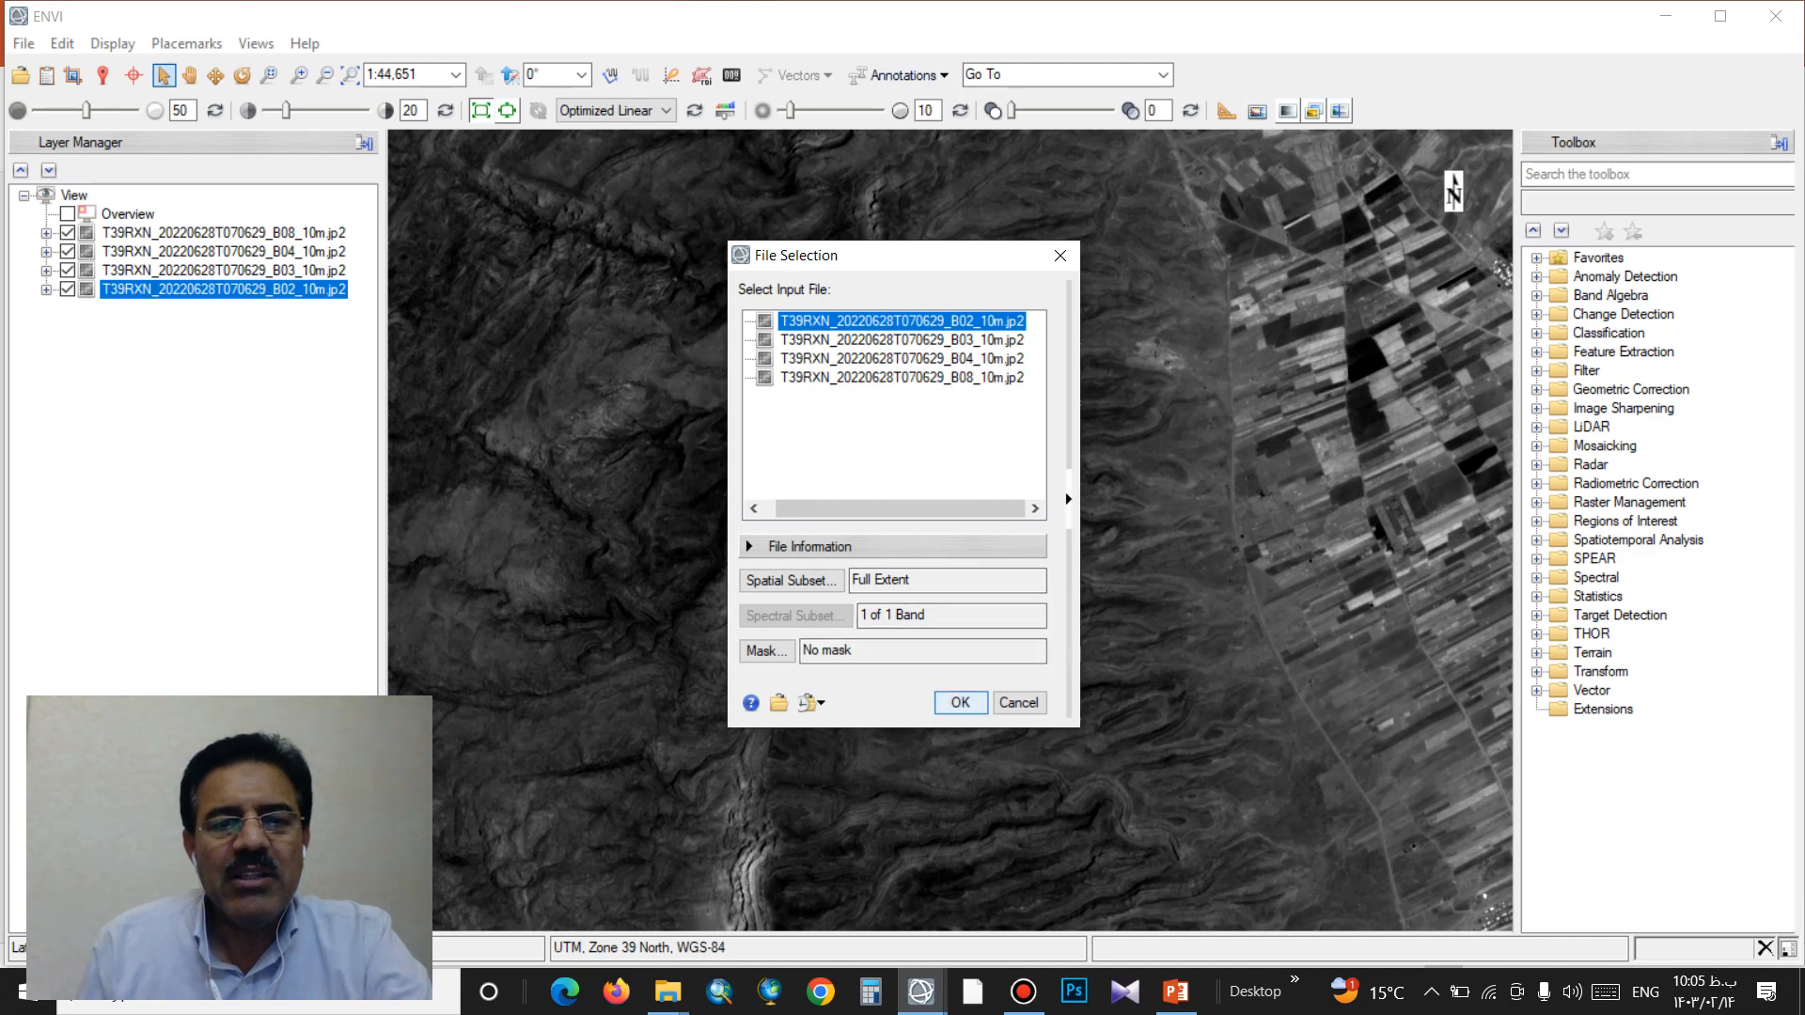
click(960, 703)
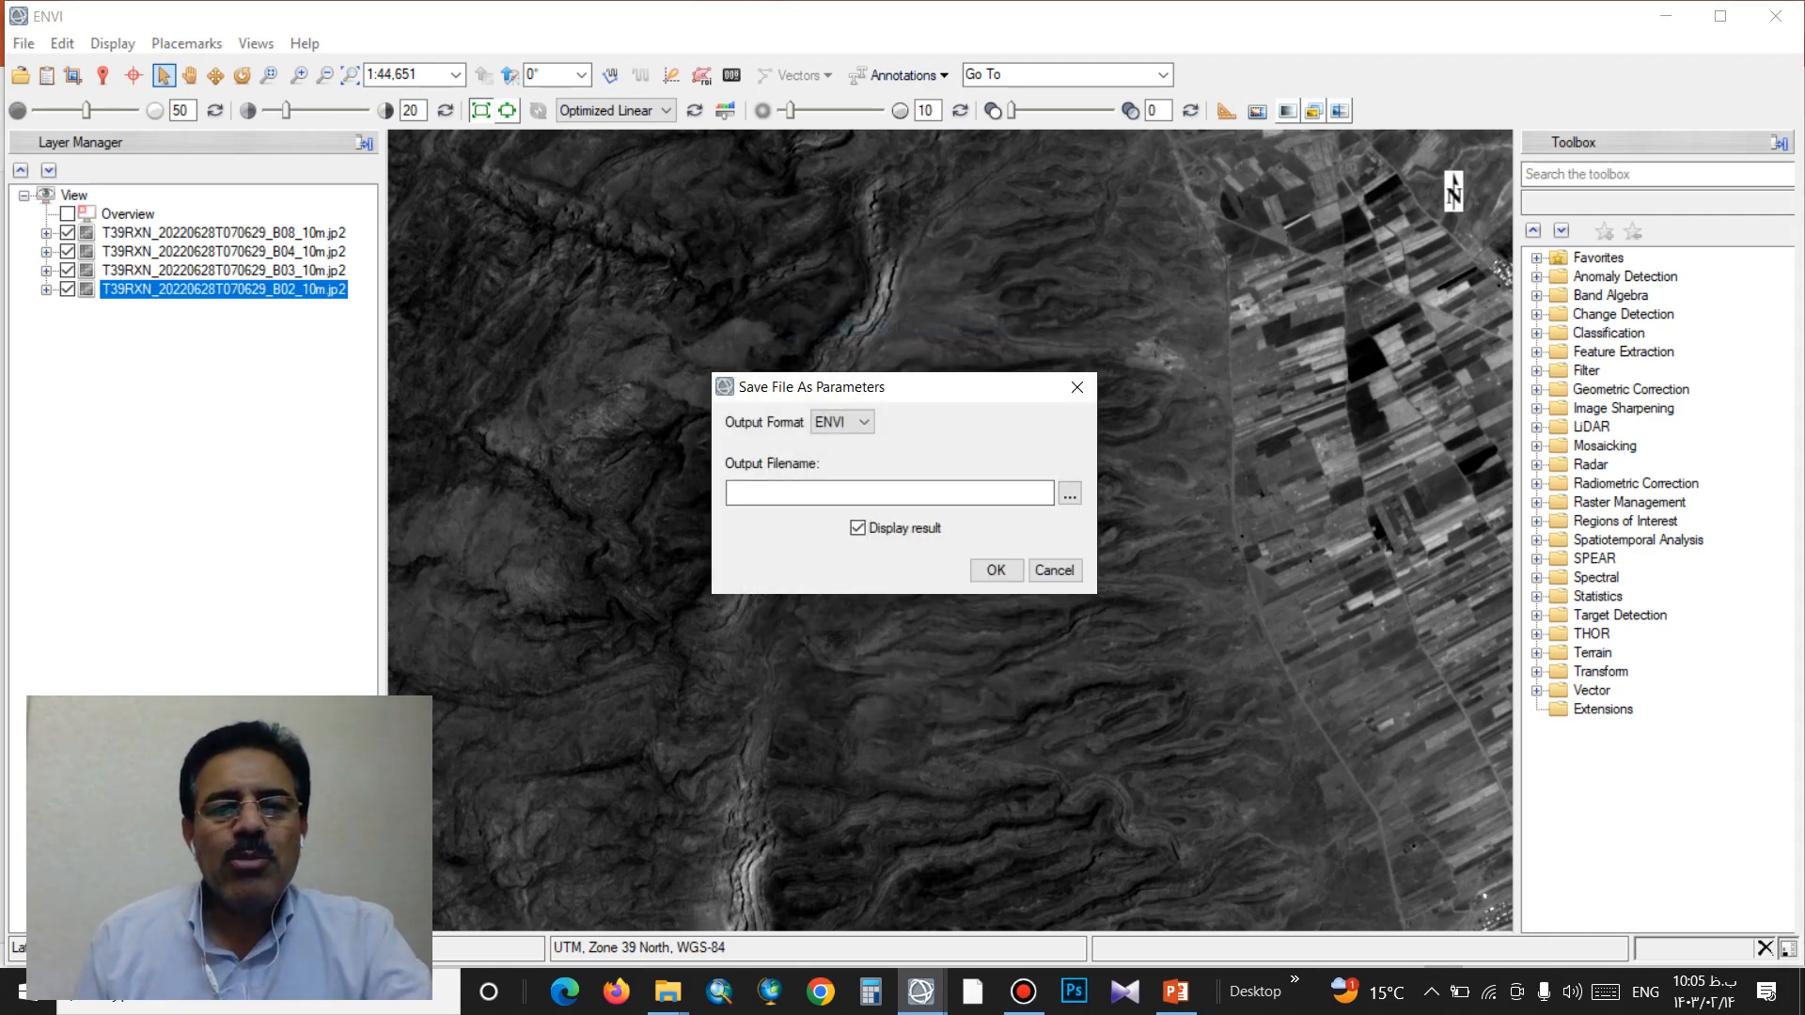
click(862, 422)
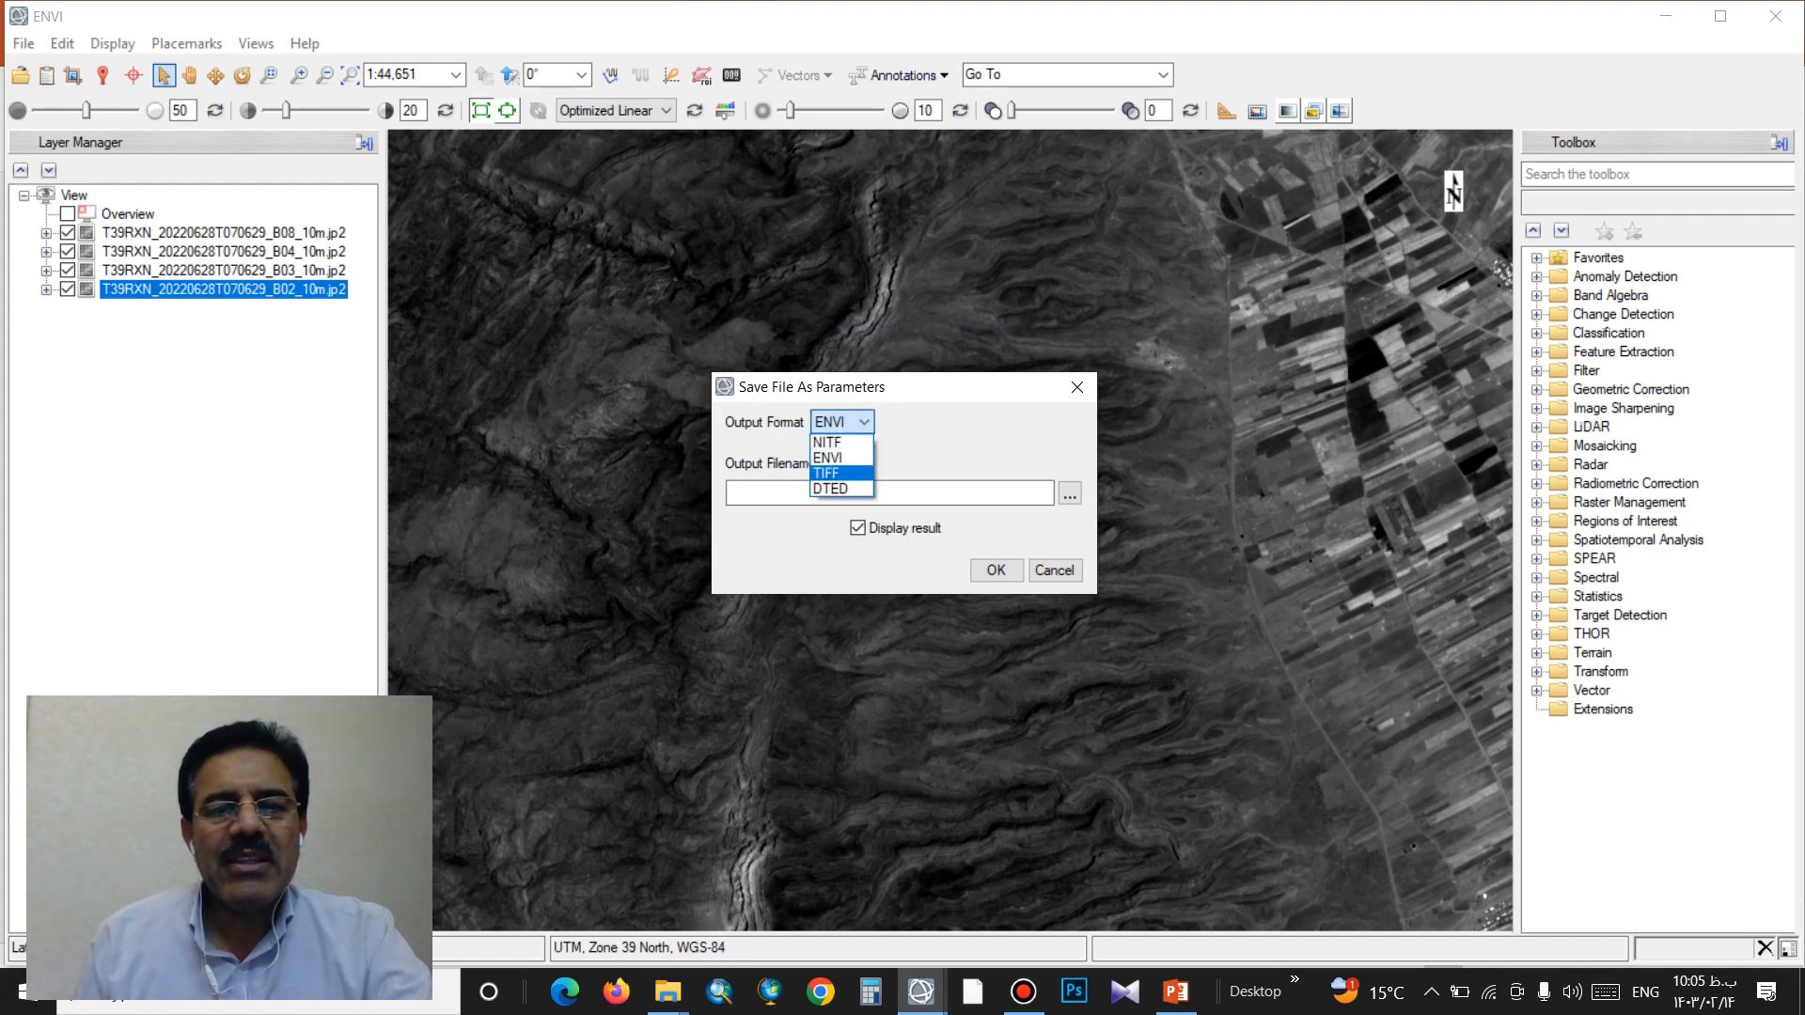
click(828, 473)
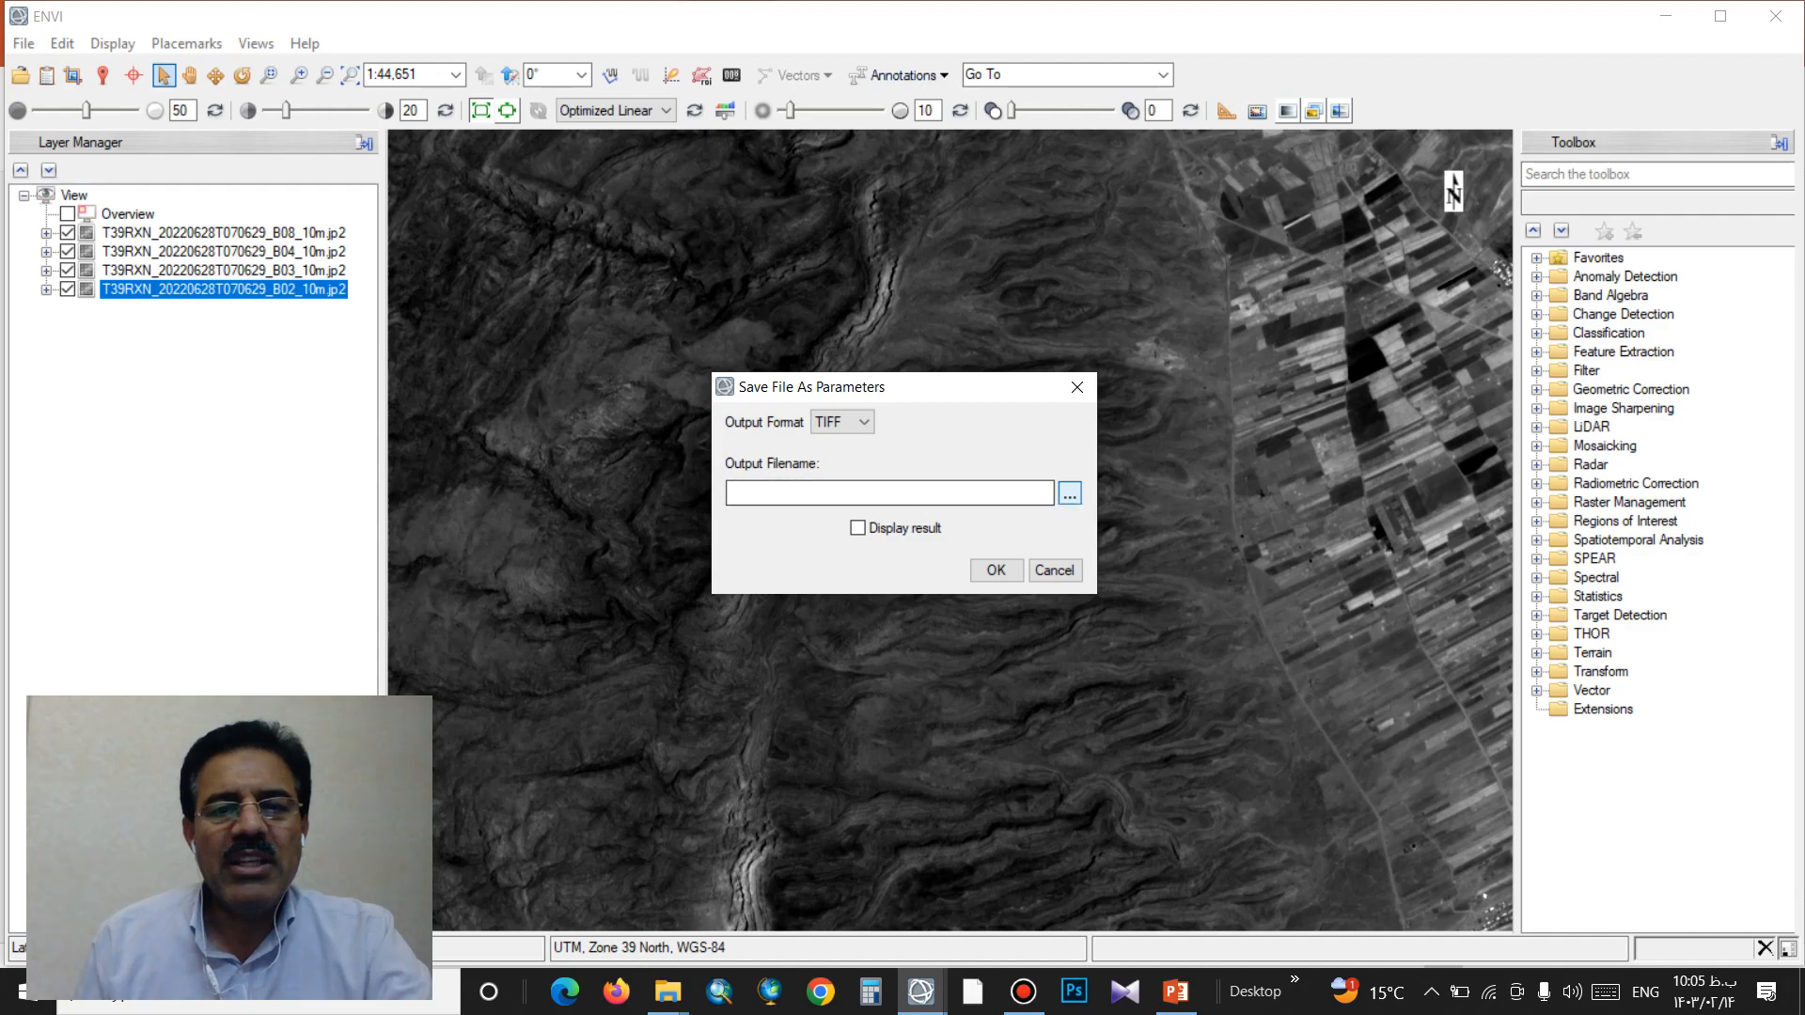
Step: Browse for the TIFF's output location to the Shiraz S-2 folder on the Desktop
click(1070, 493)
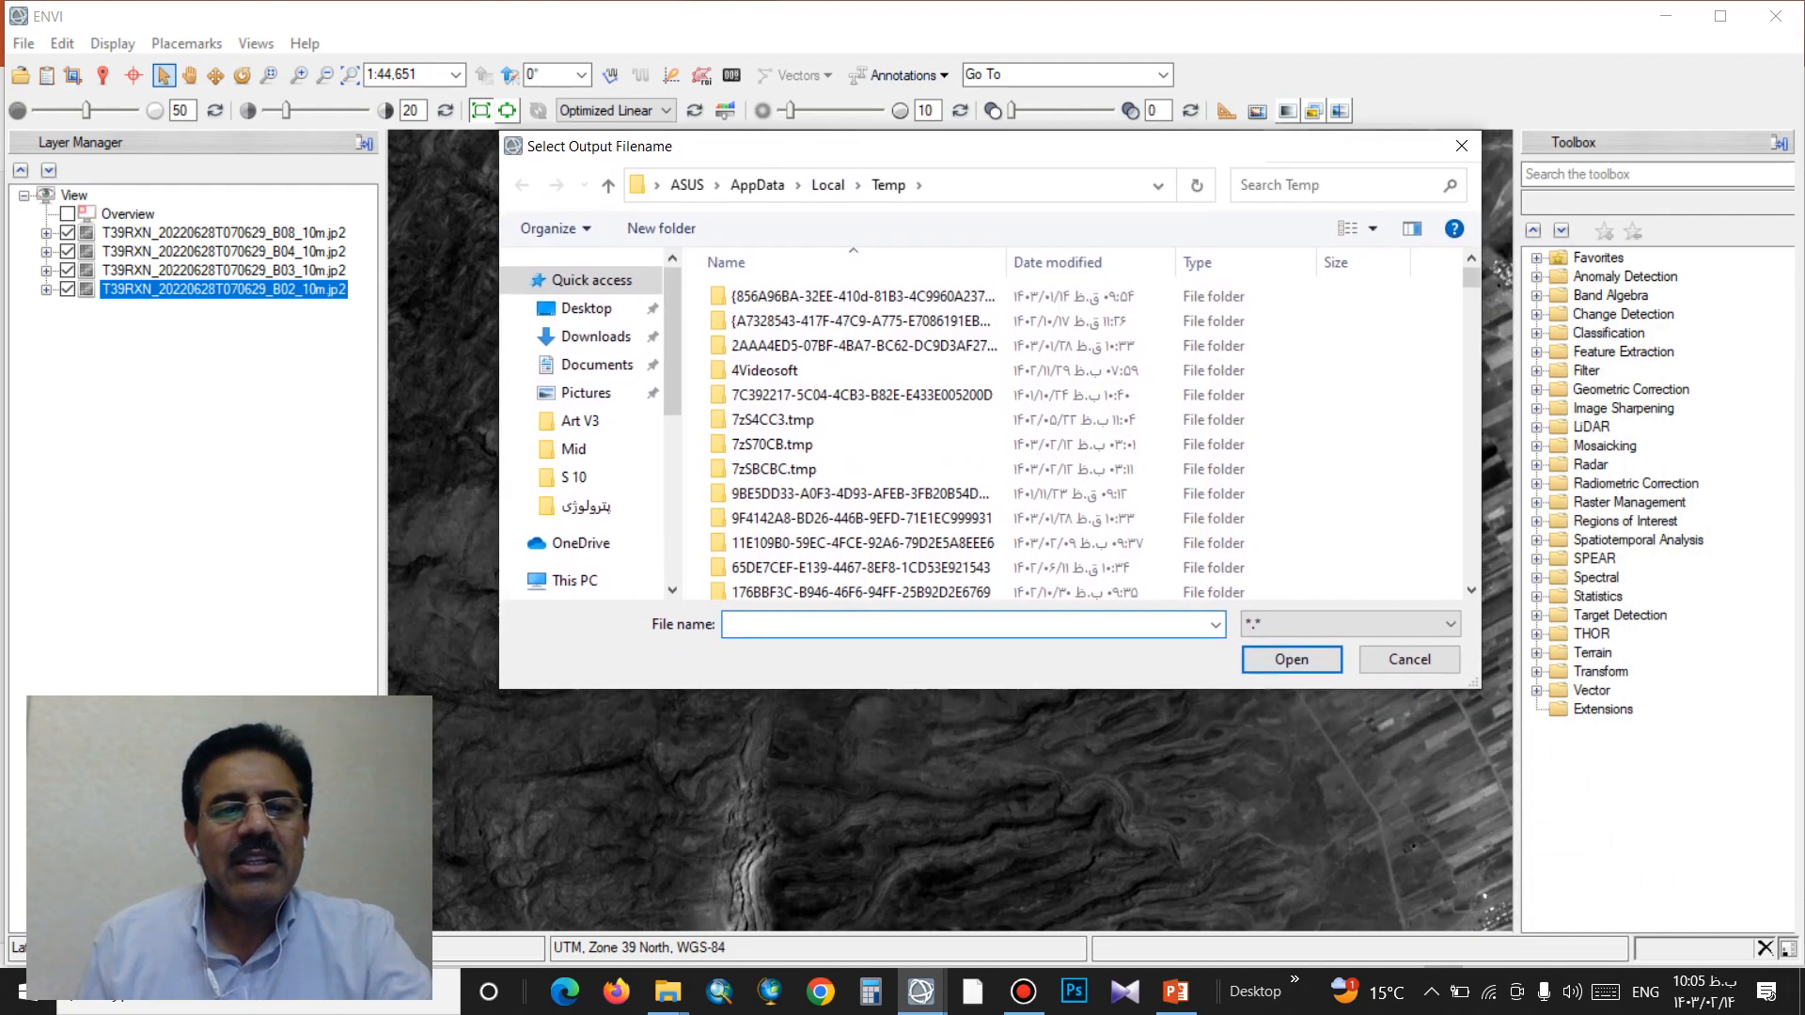
click(585, 309)
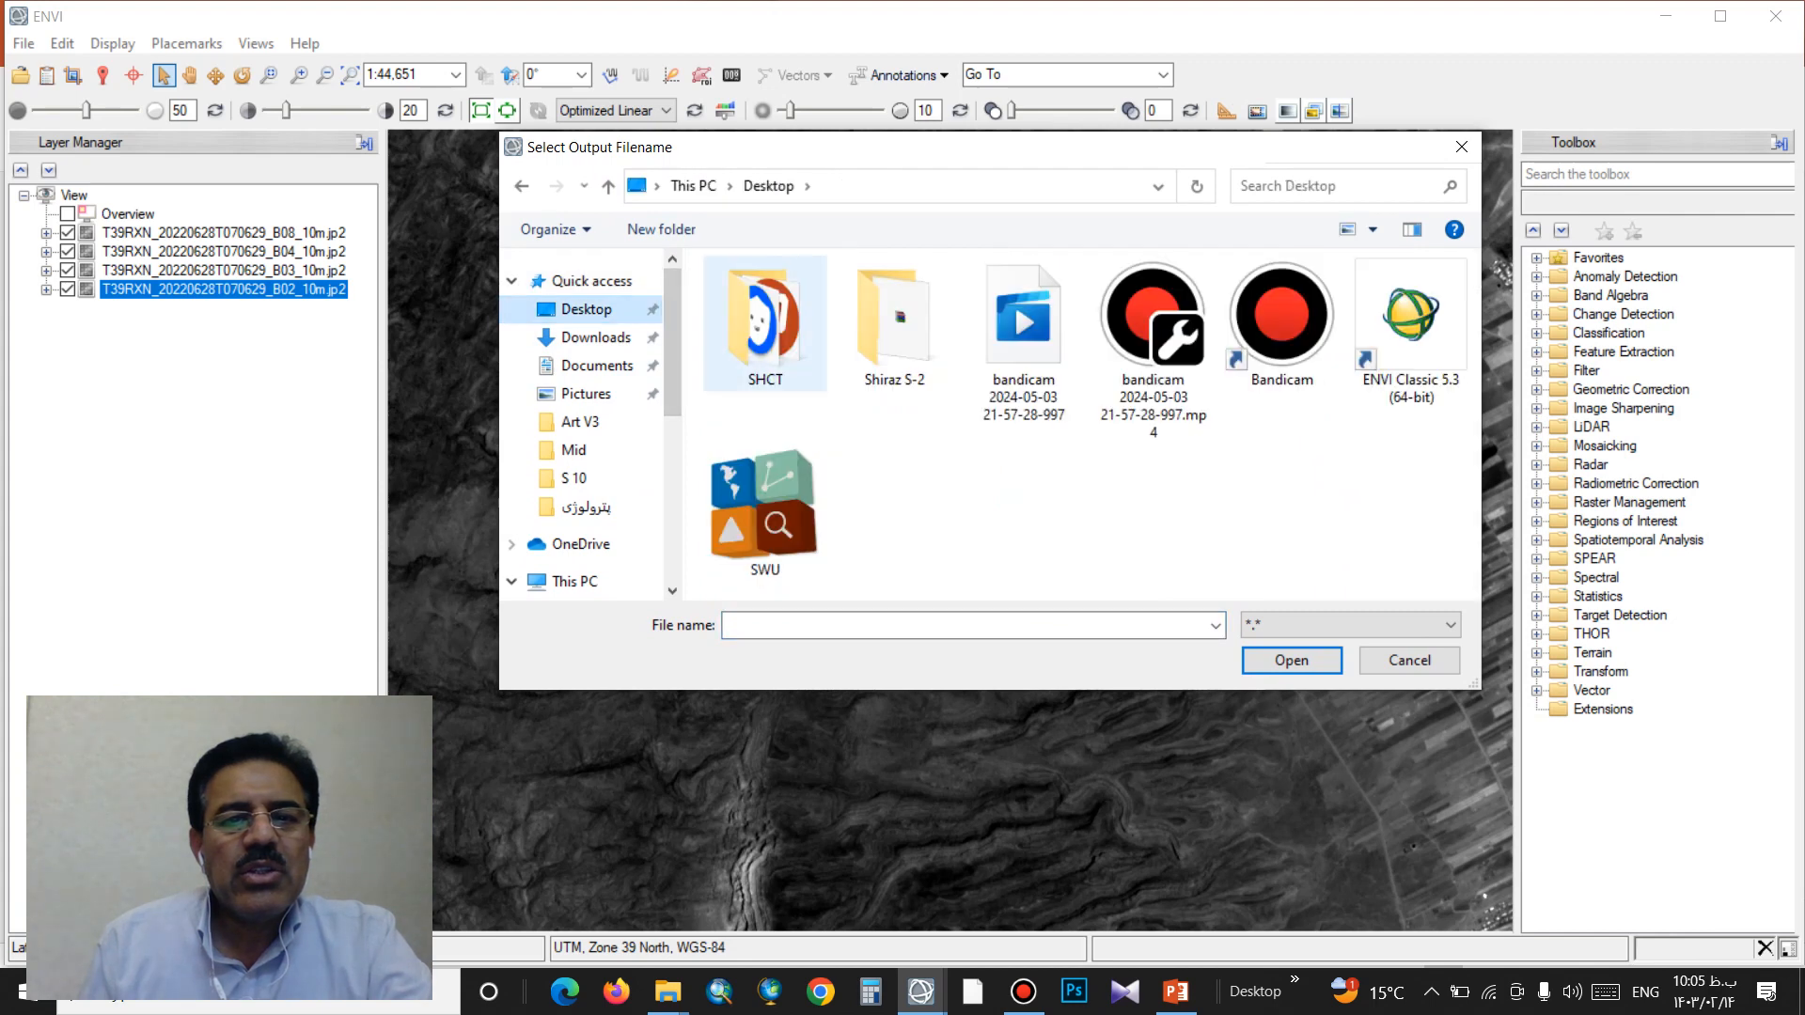
double_click(894, 320)
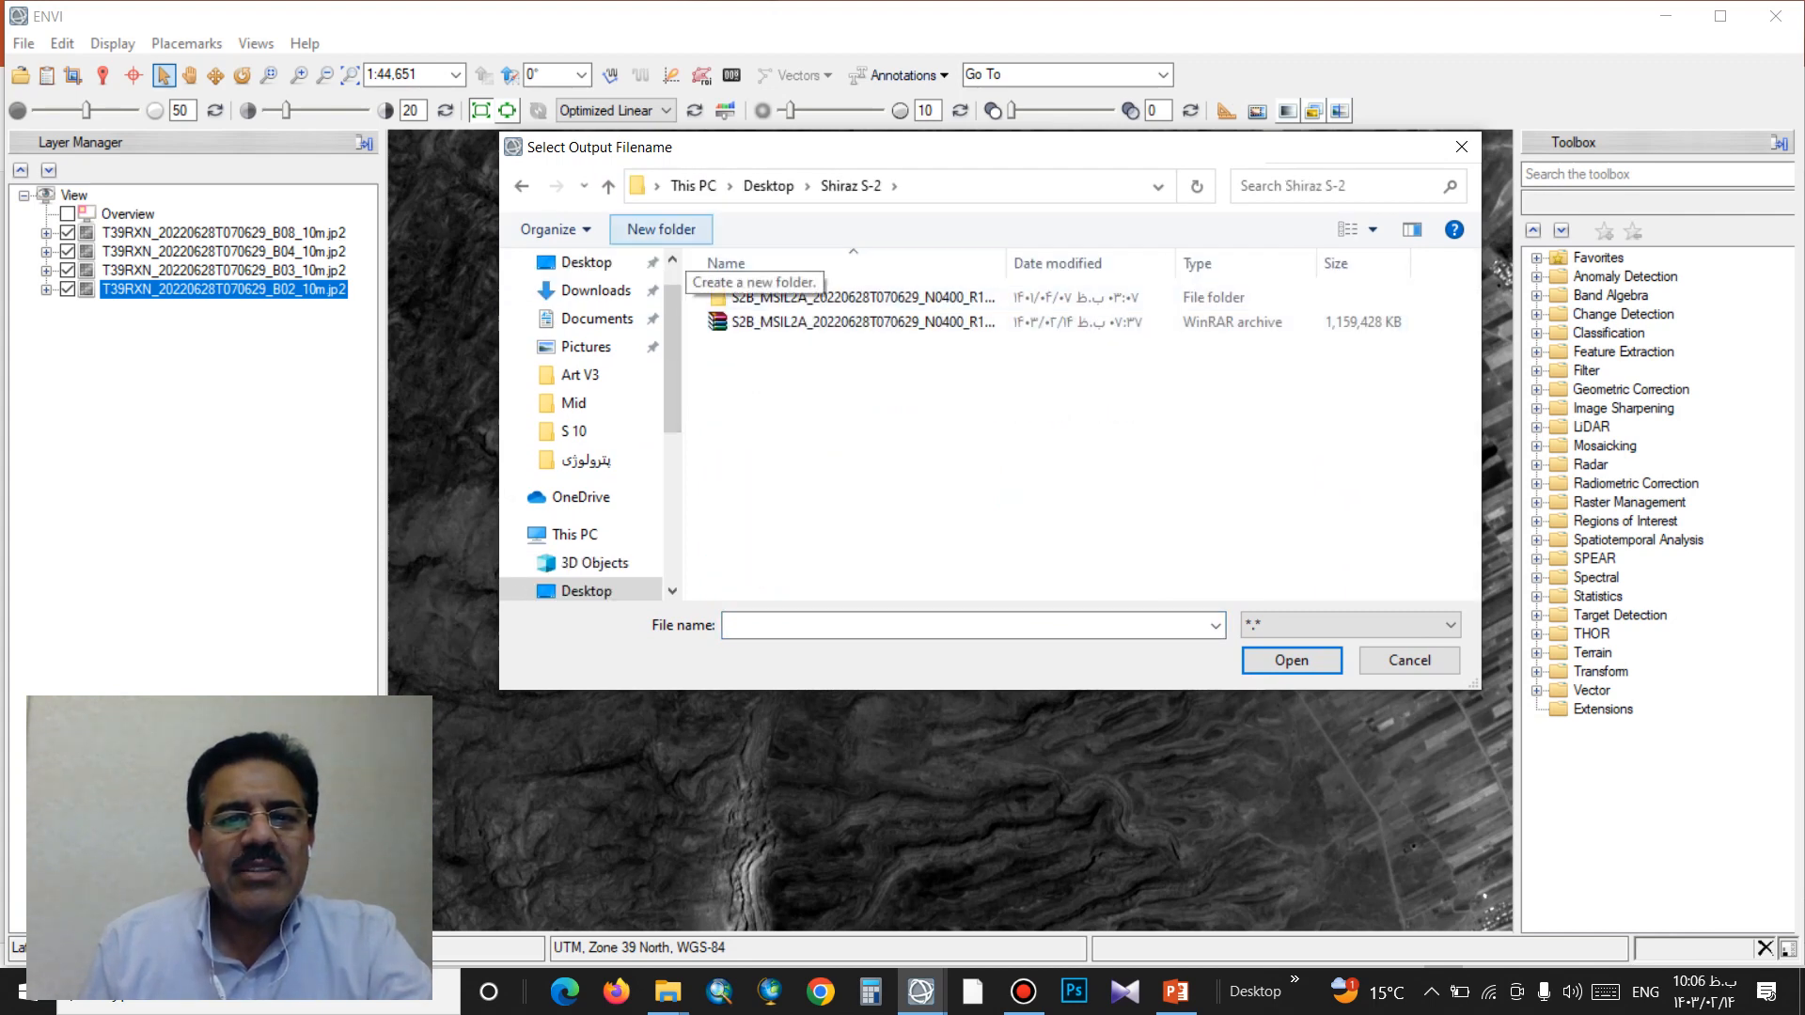
Step: Create a folder named Shz_S2_tif inside Shiraz S-2 and open it as the output location
click(661, 230)
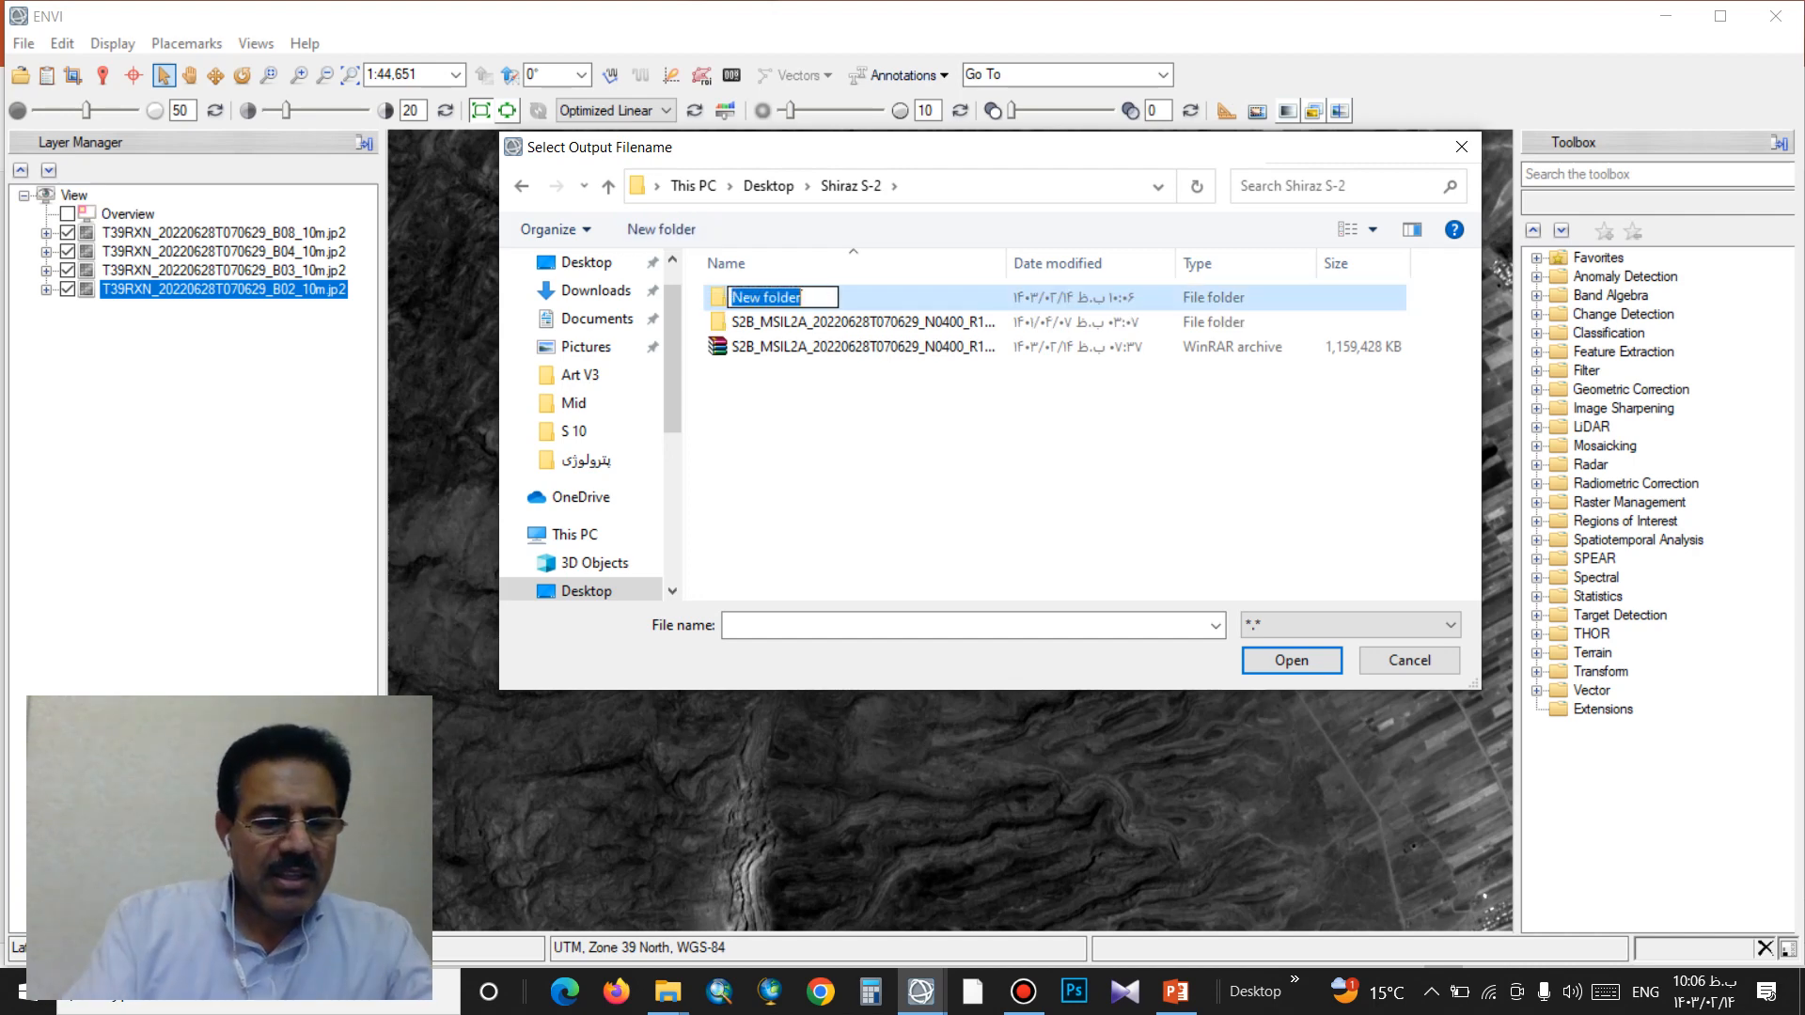
text(S)
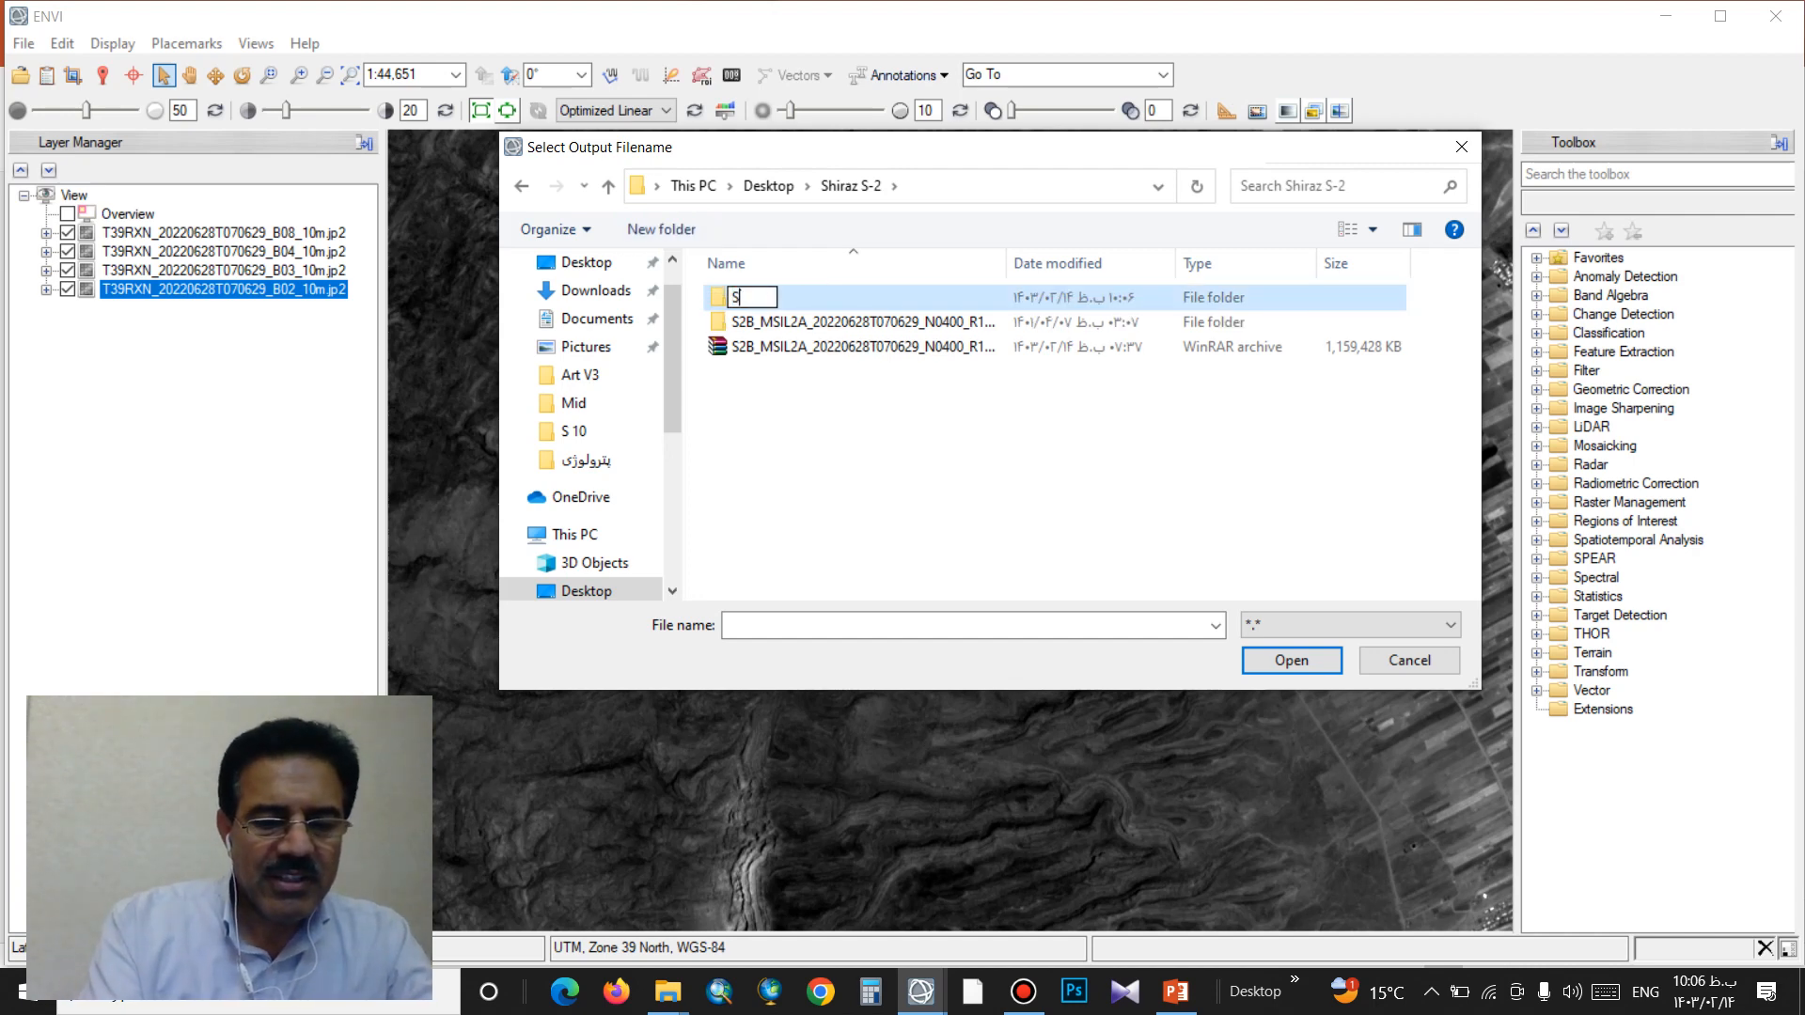
text(h)
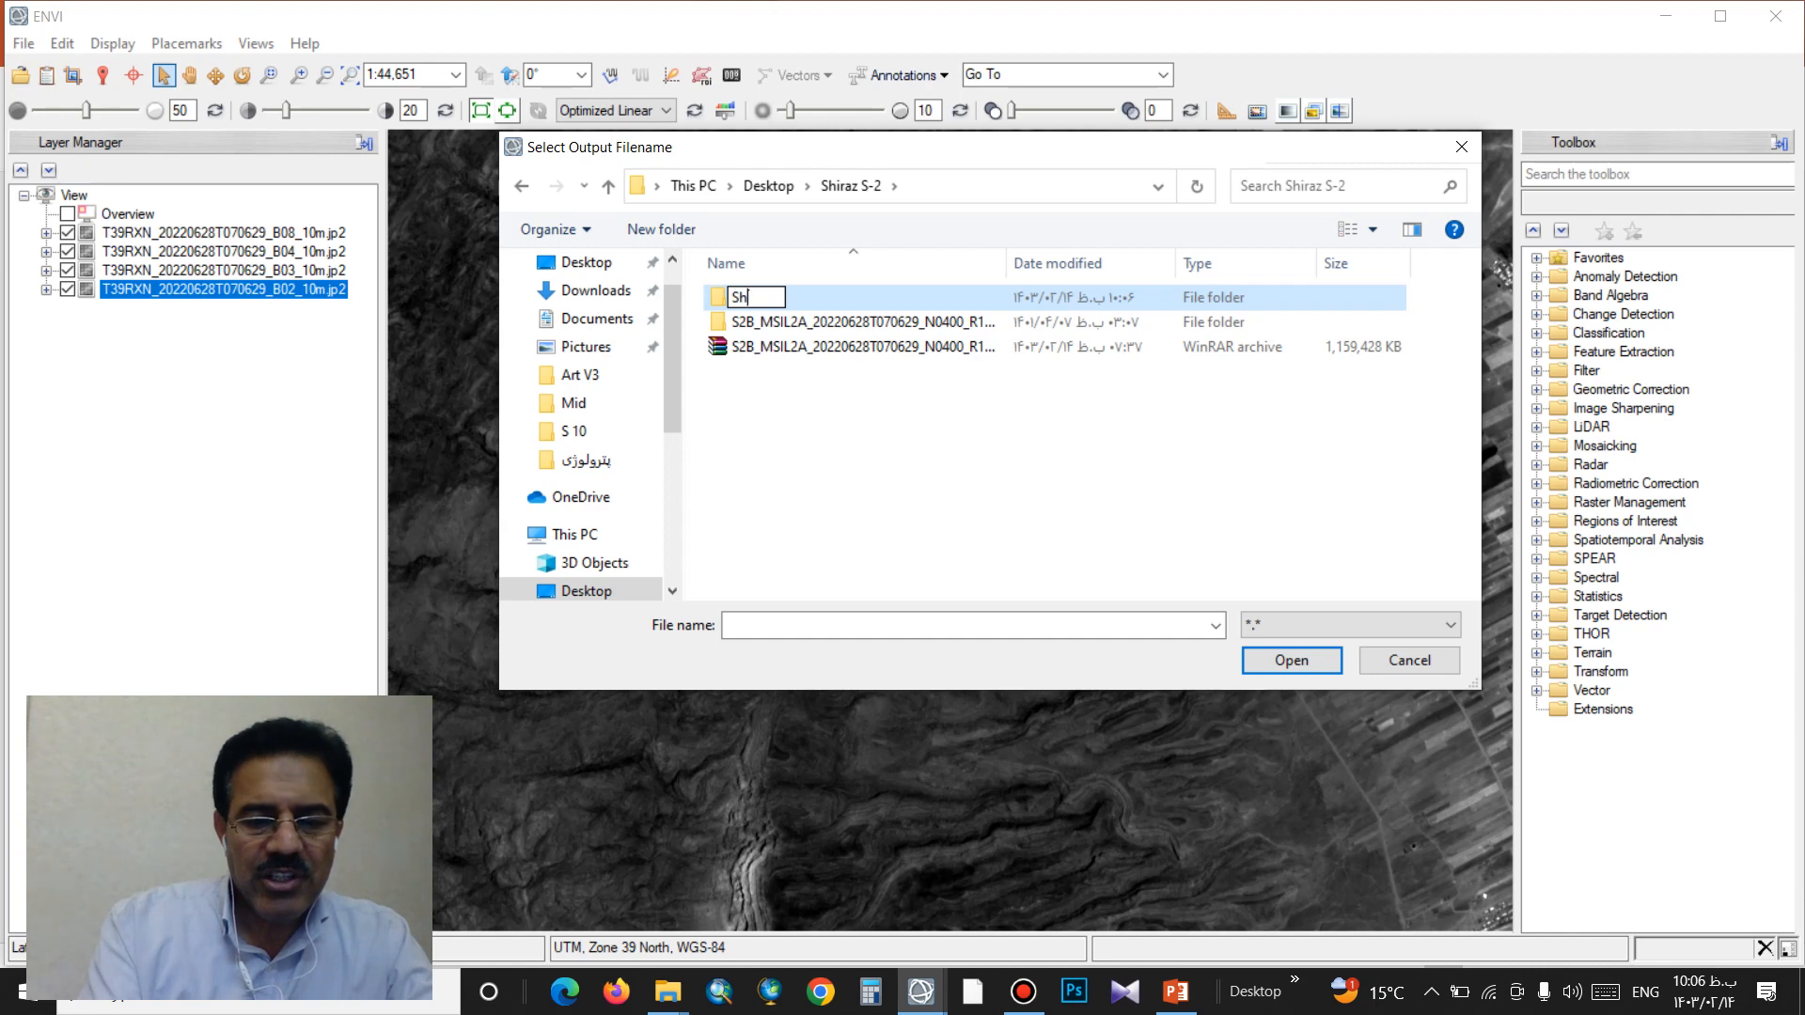
text(z)
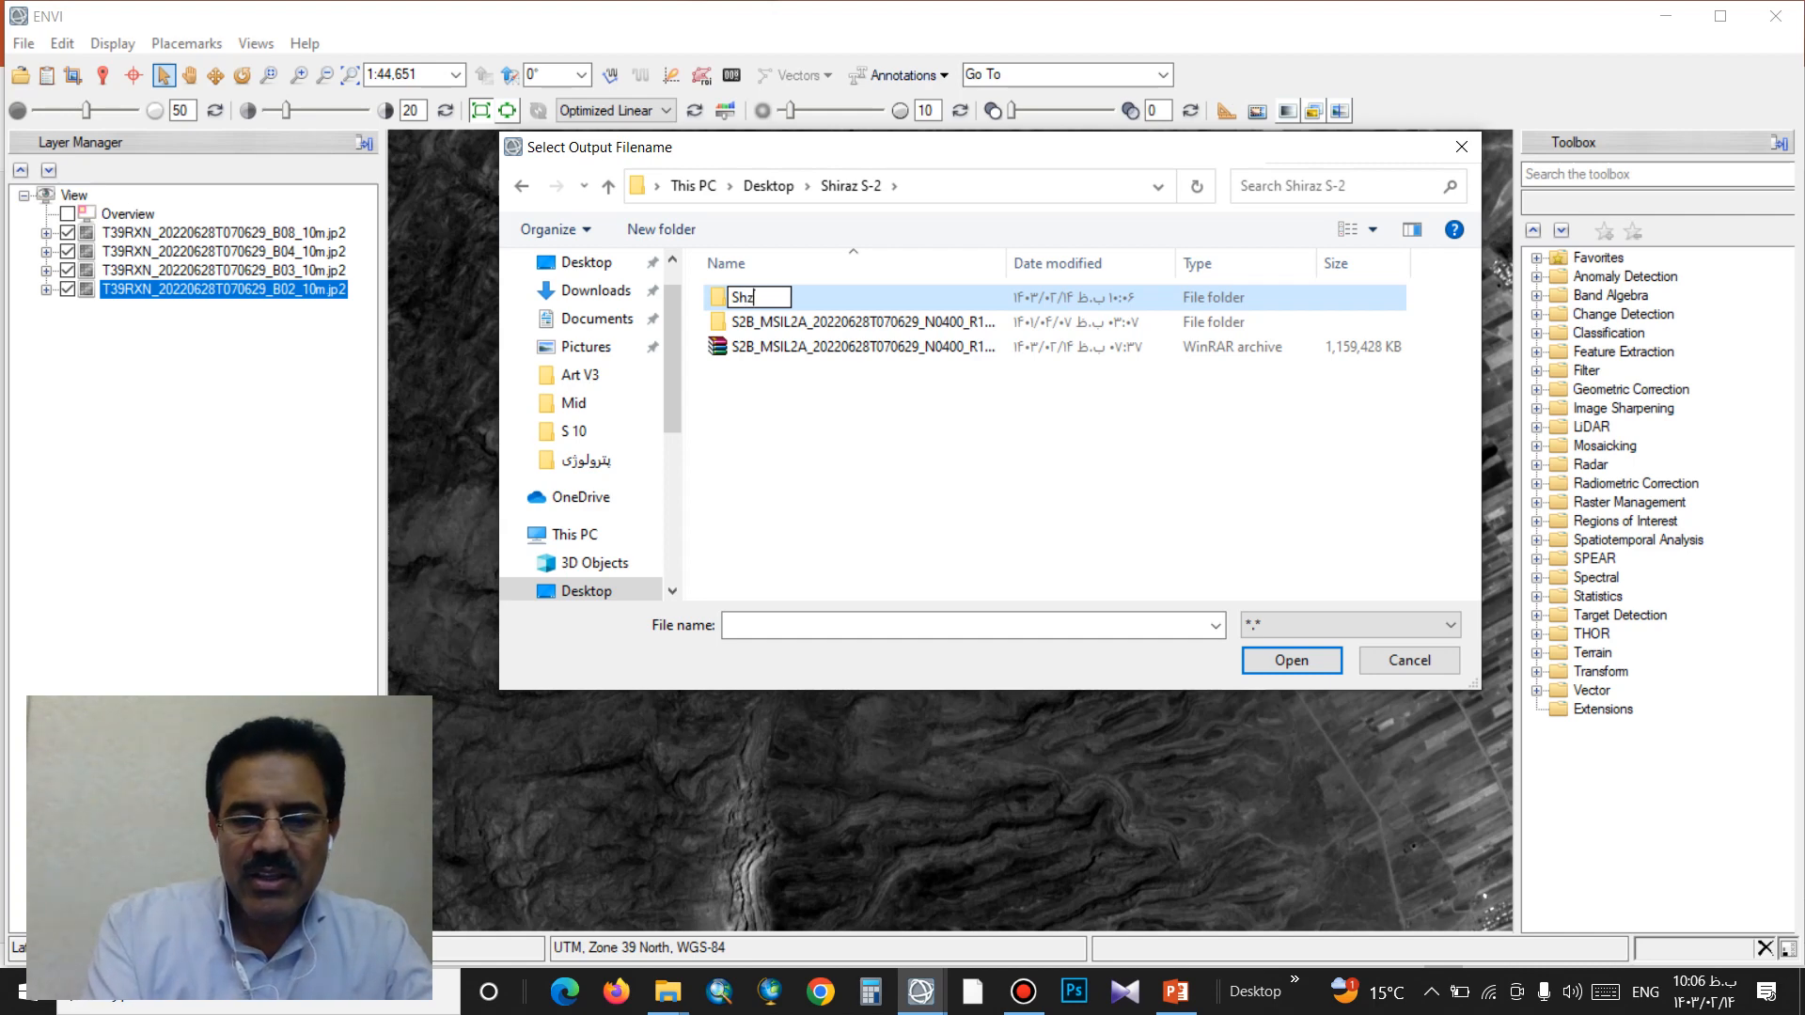
text(_)
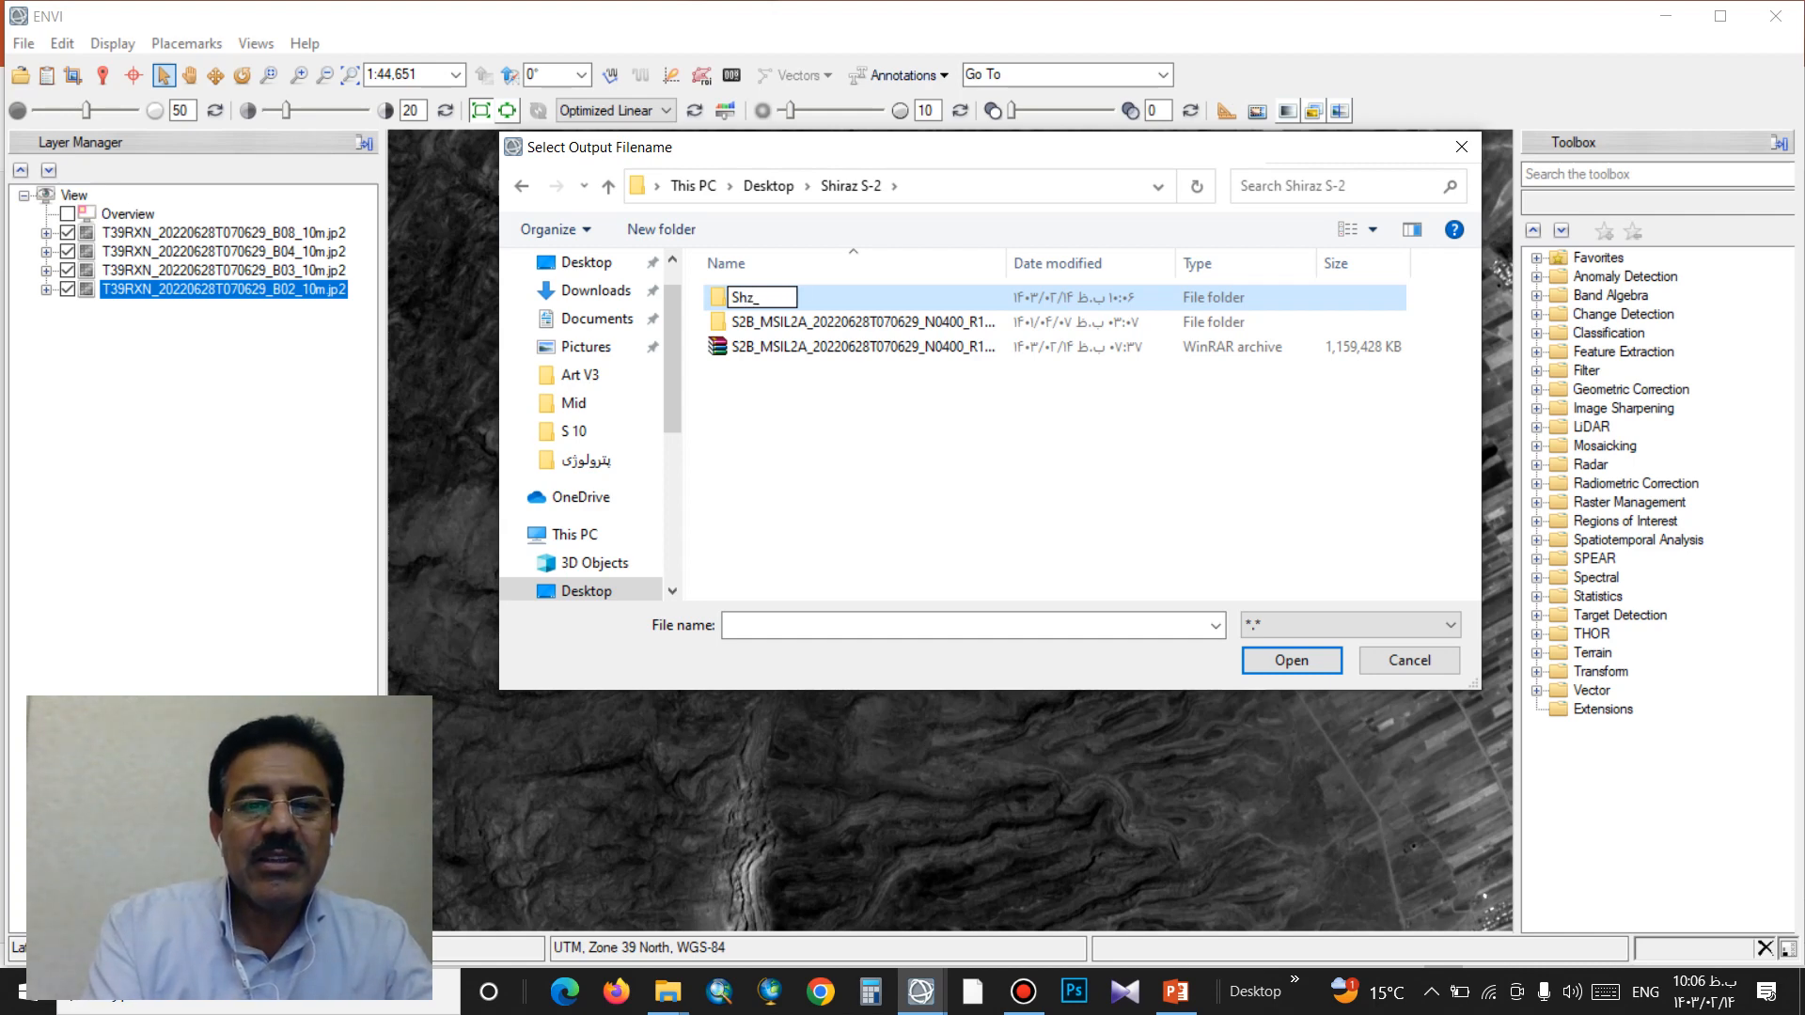
text(S)
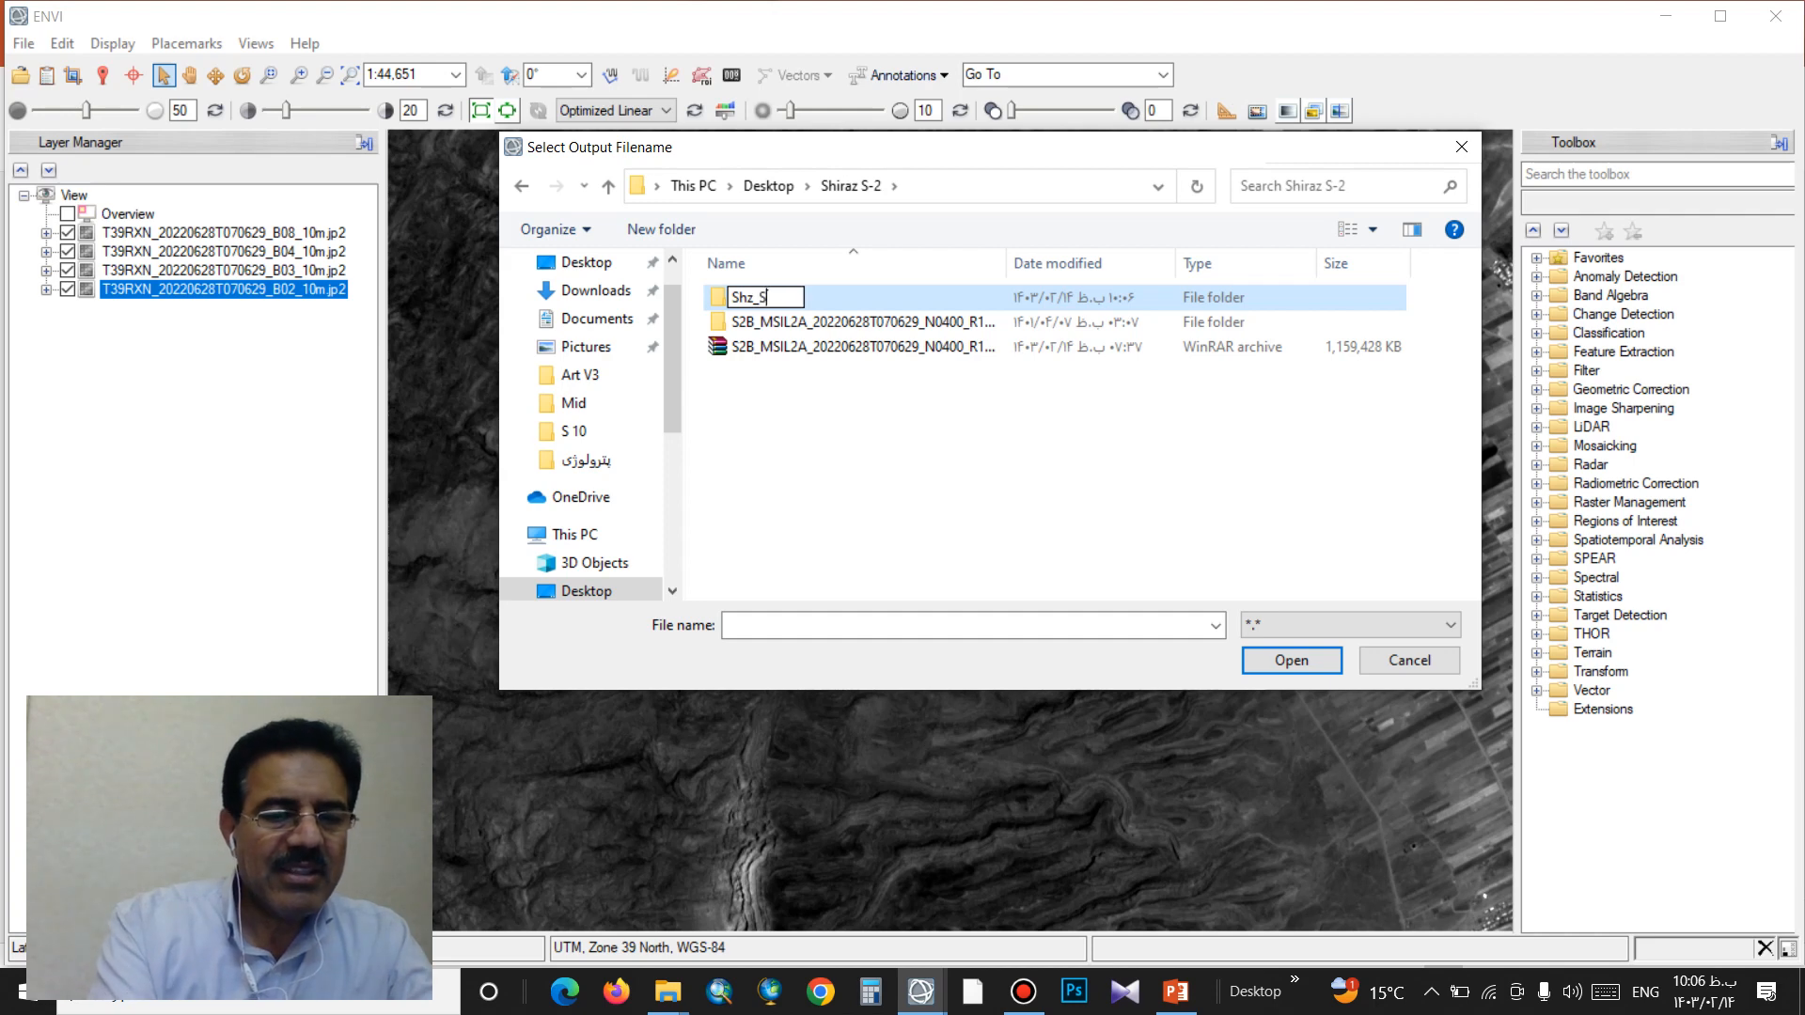
text(2_tif)
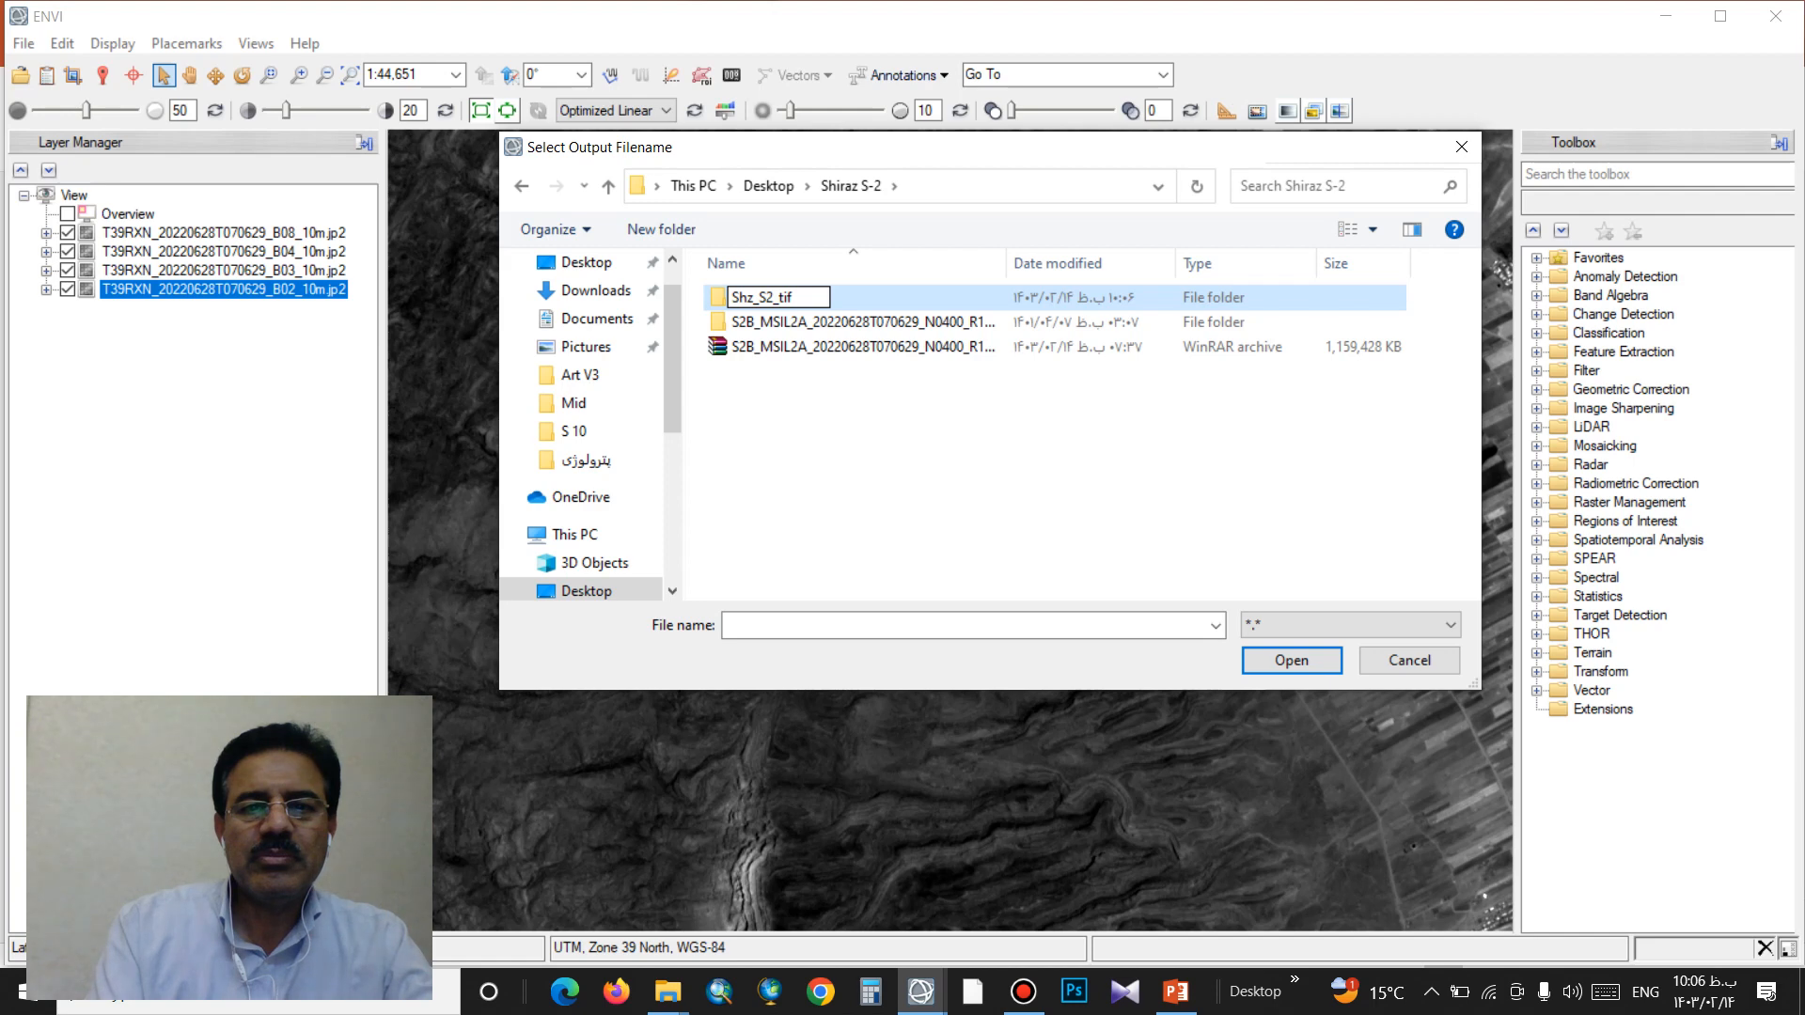
key(Return)
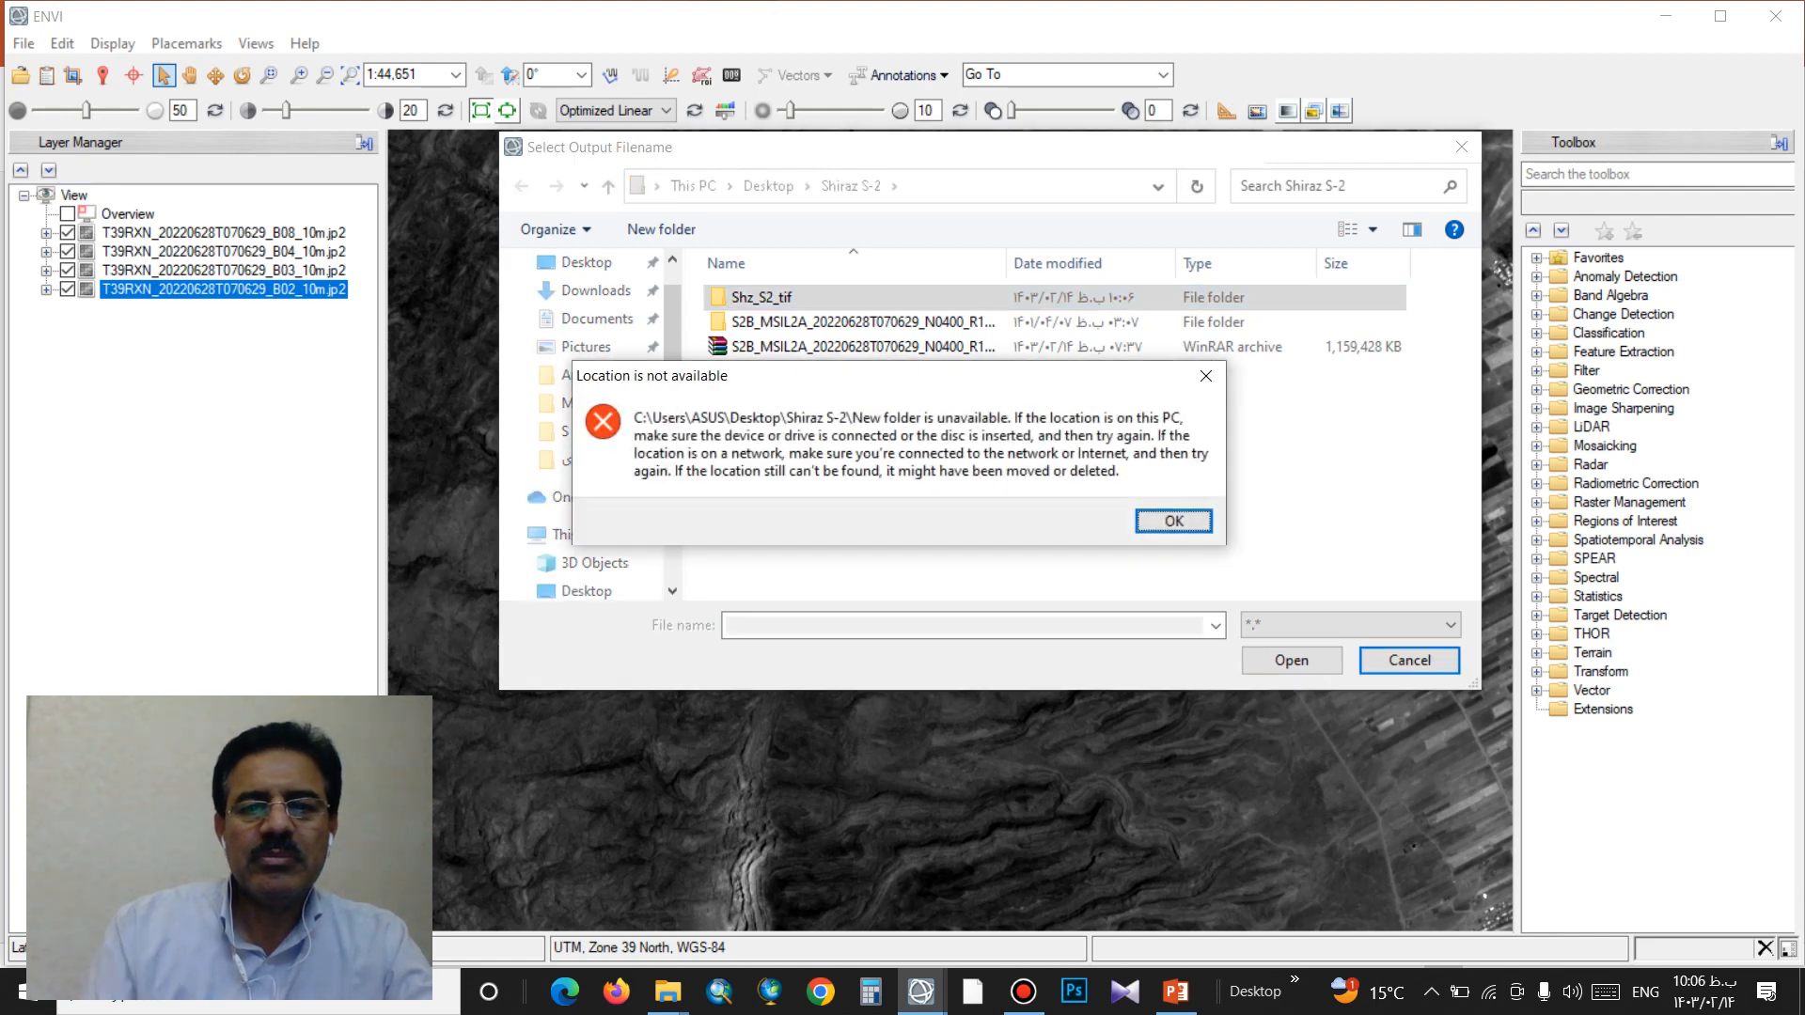
key(Return)
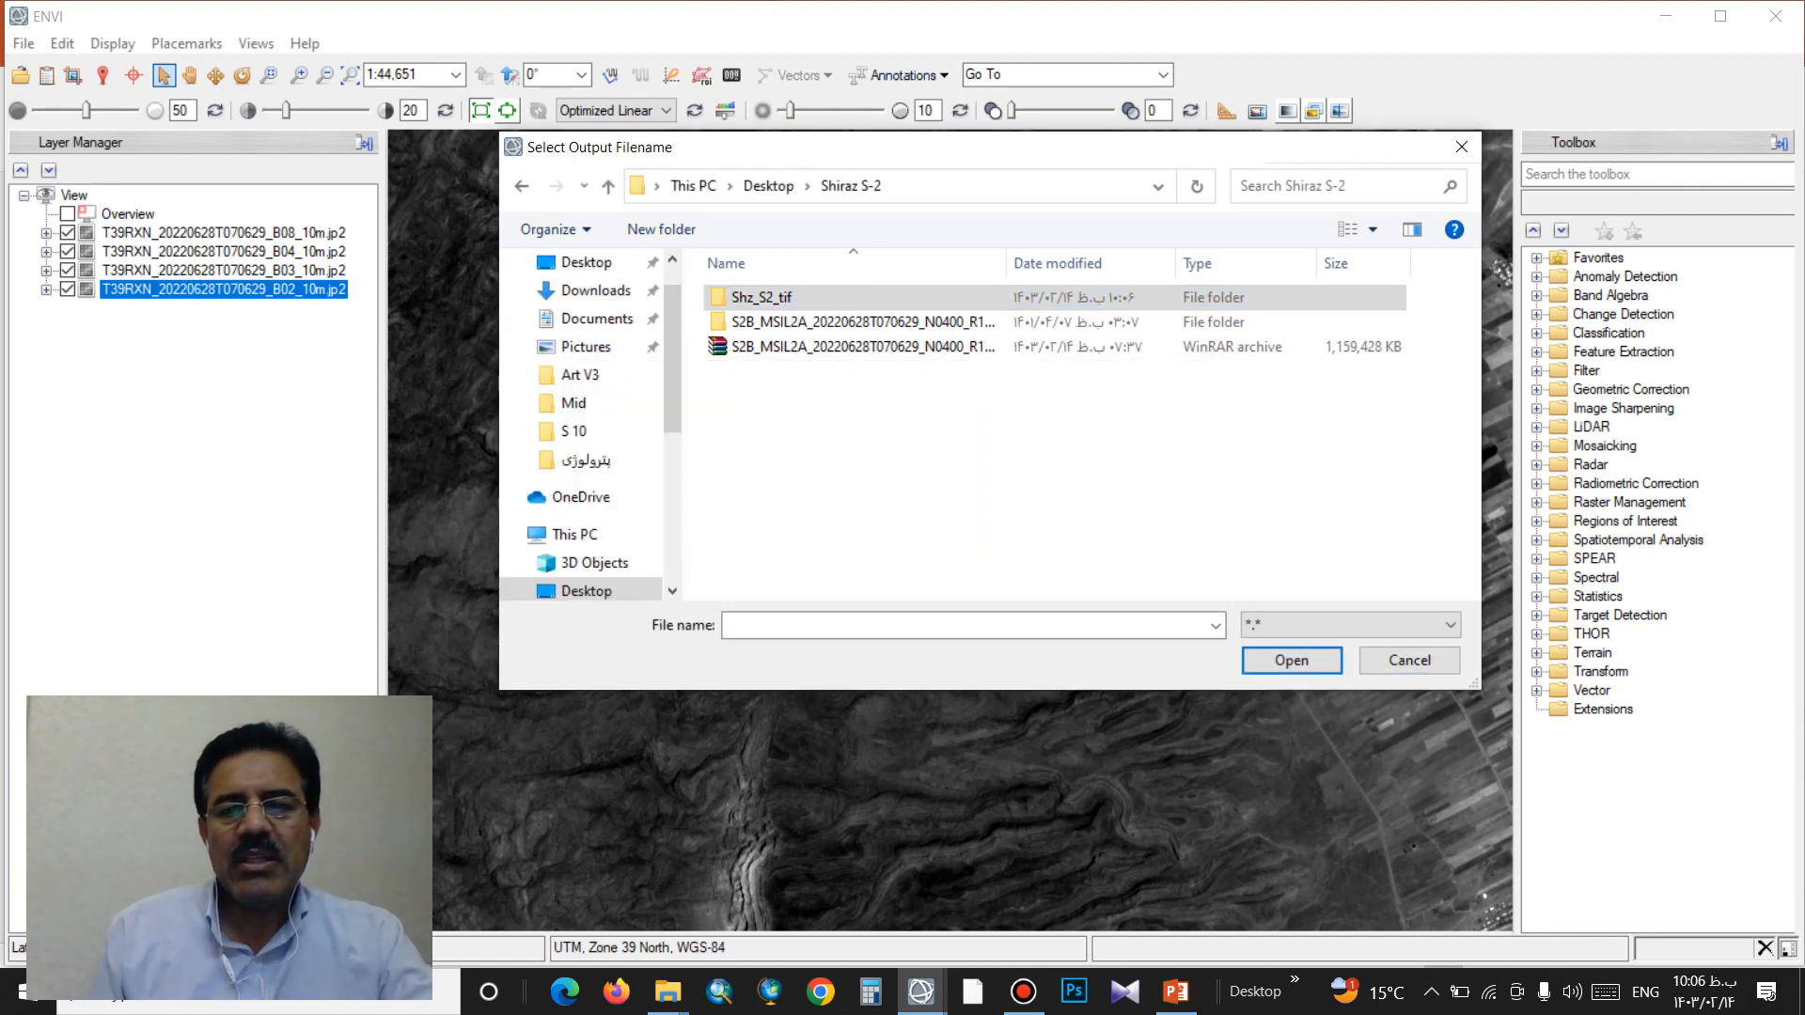
key(Return)
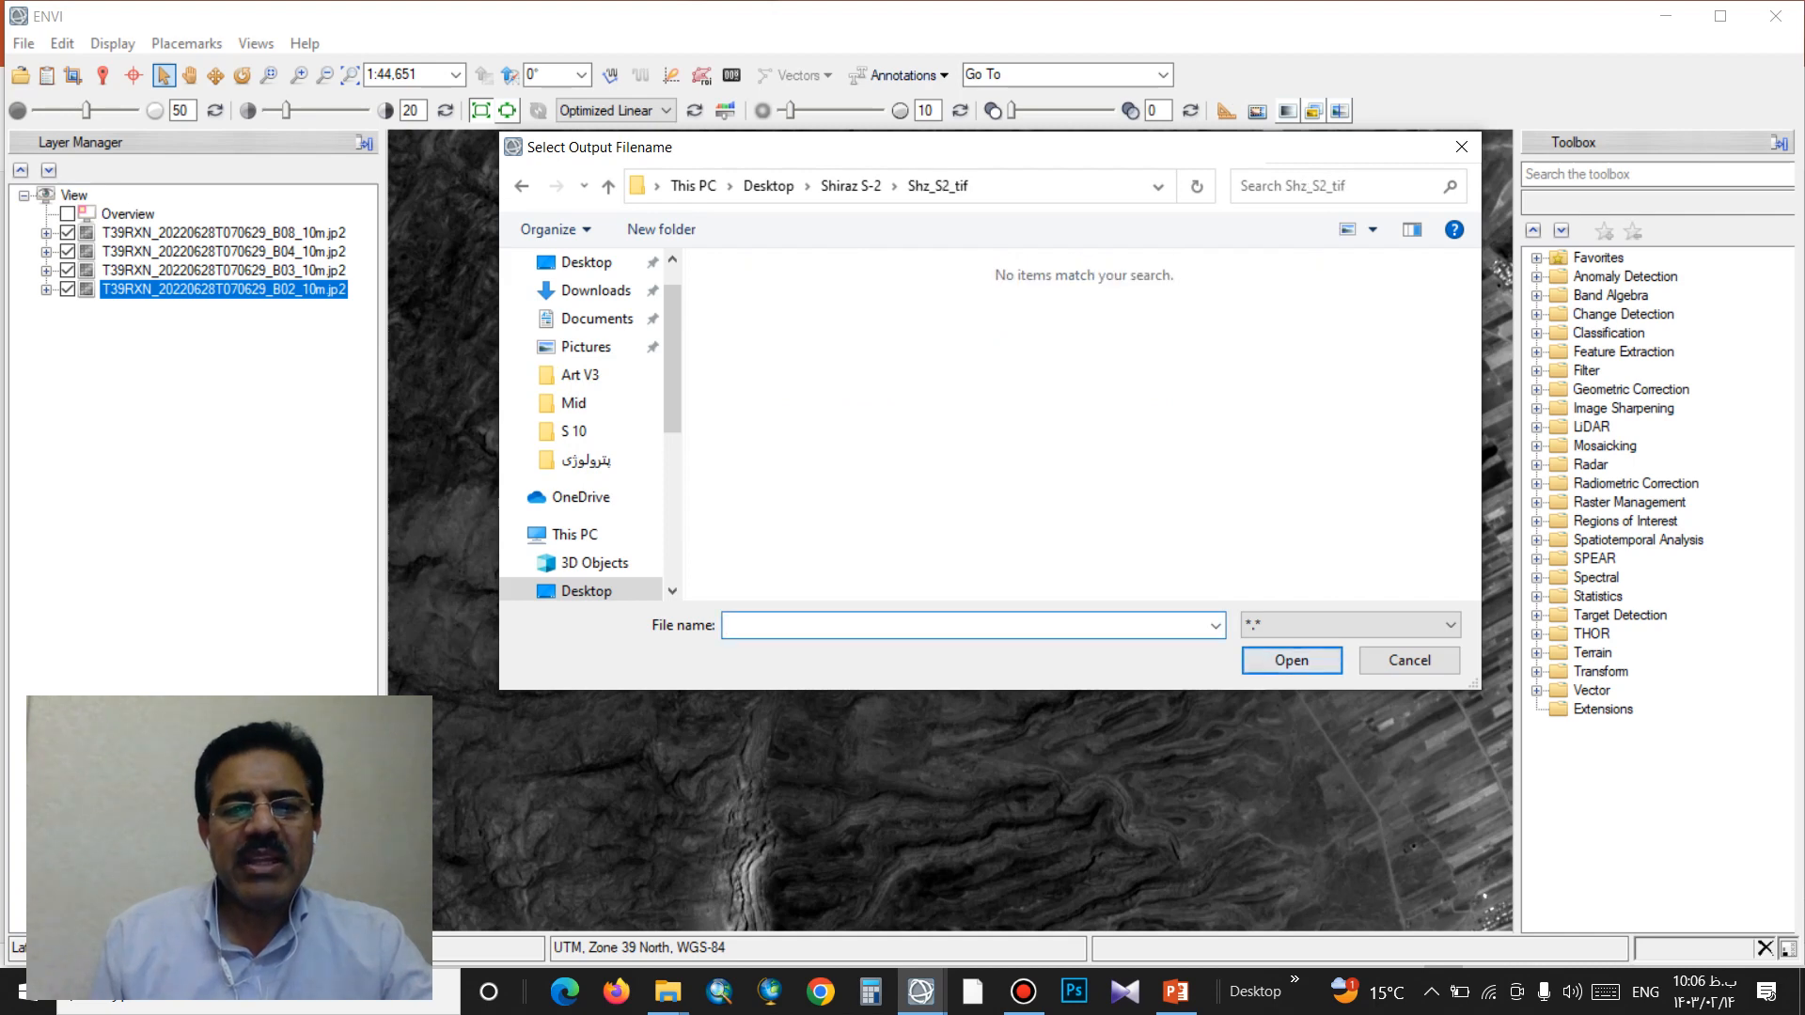
Step: Name the output file Shz_S2_b2 and run the B02 TIFF export
text(S)
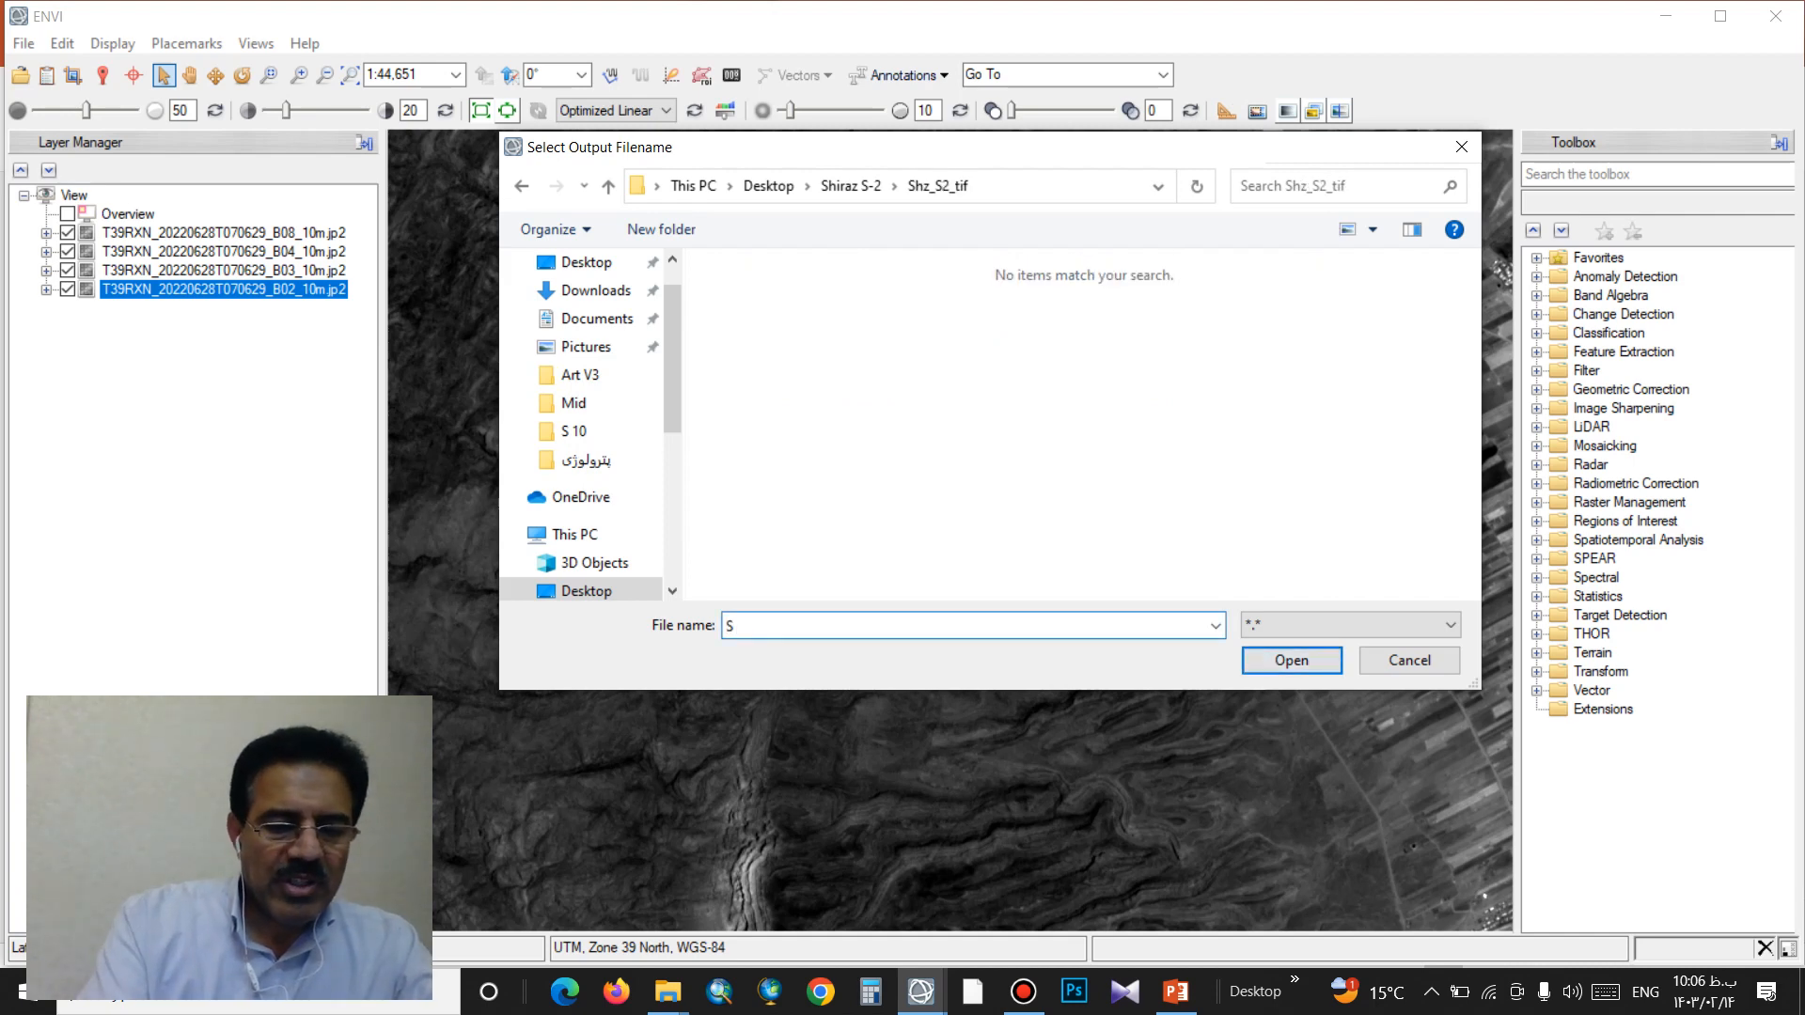
text(hz_)
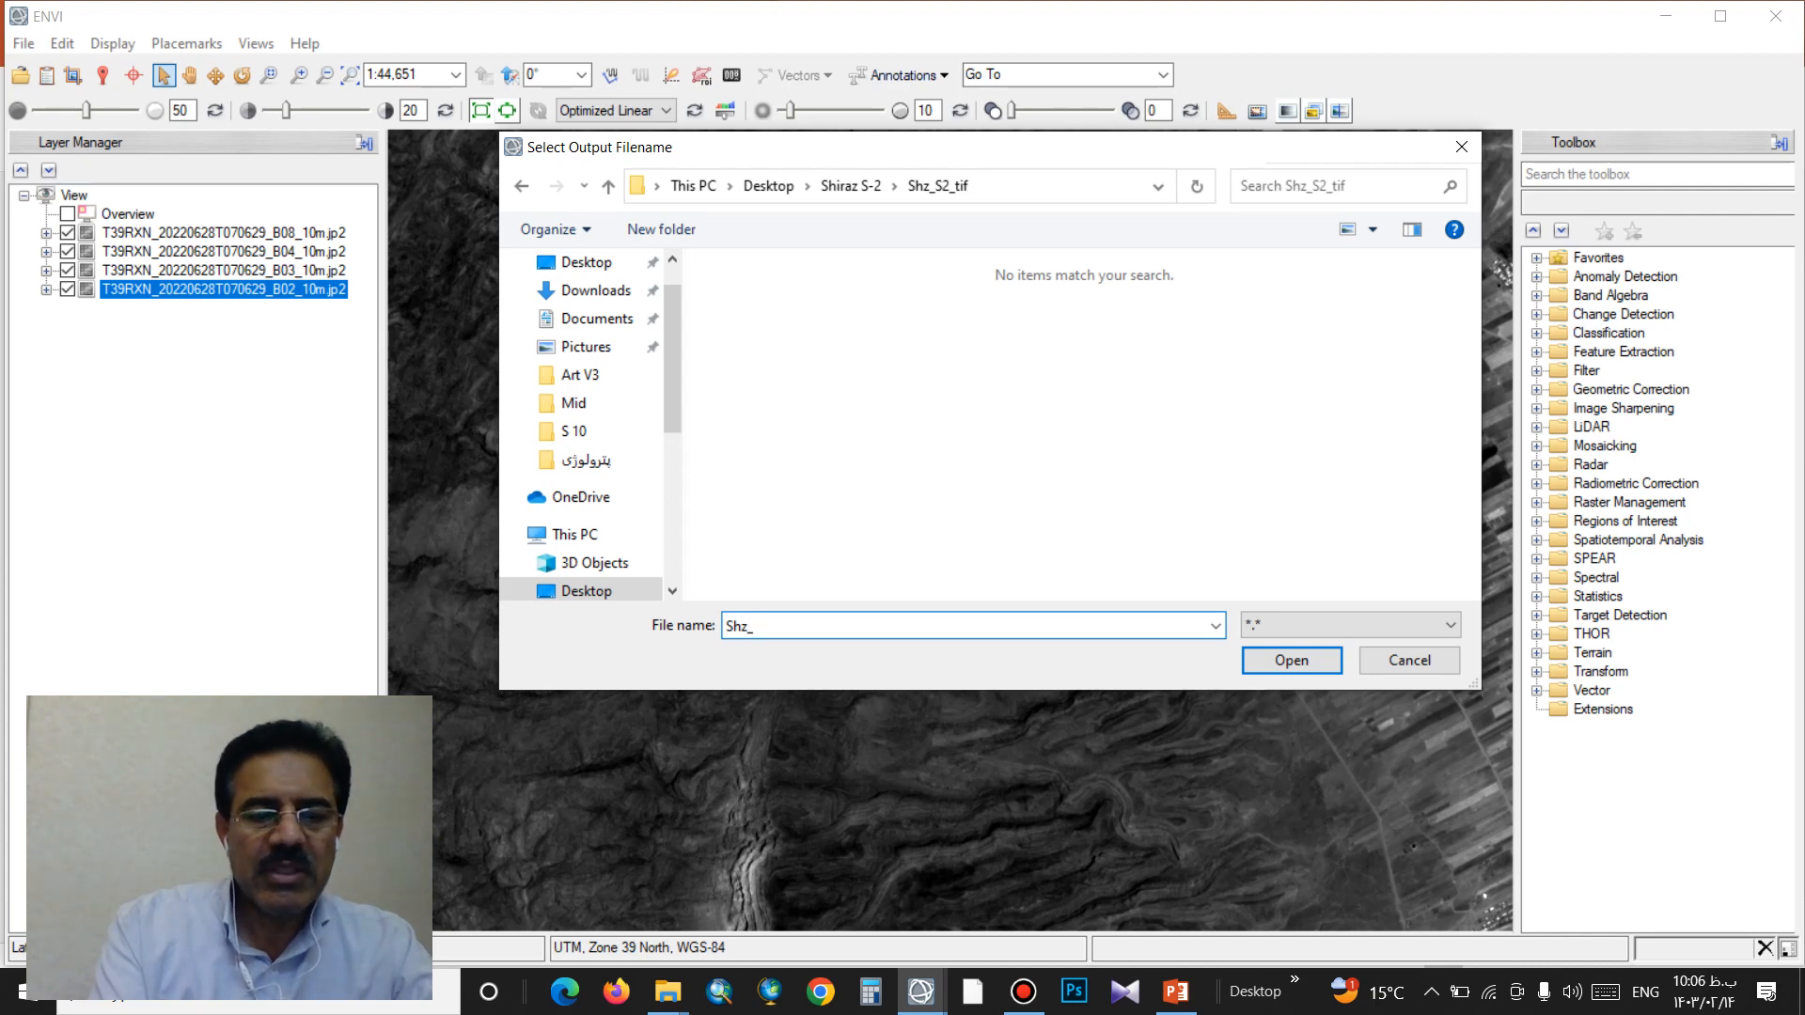
text(S2_b2)
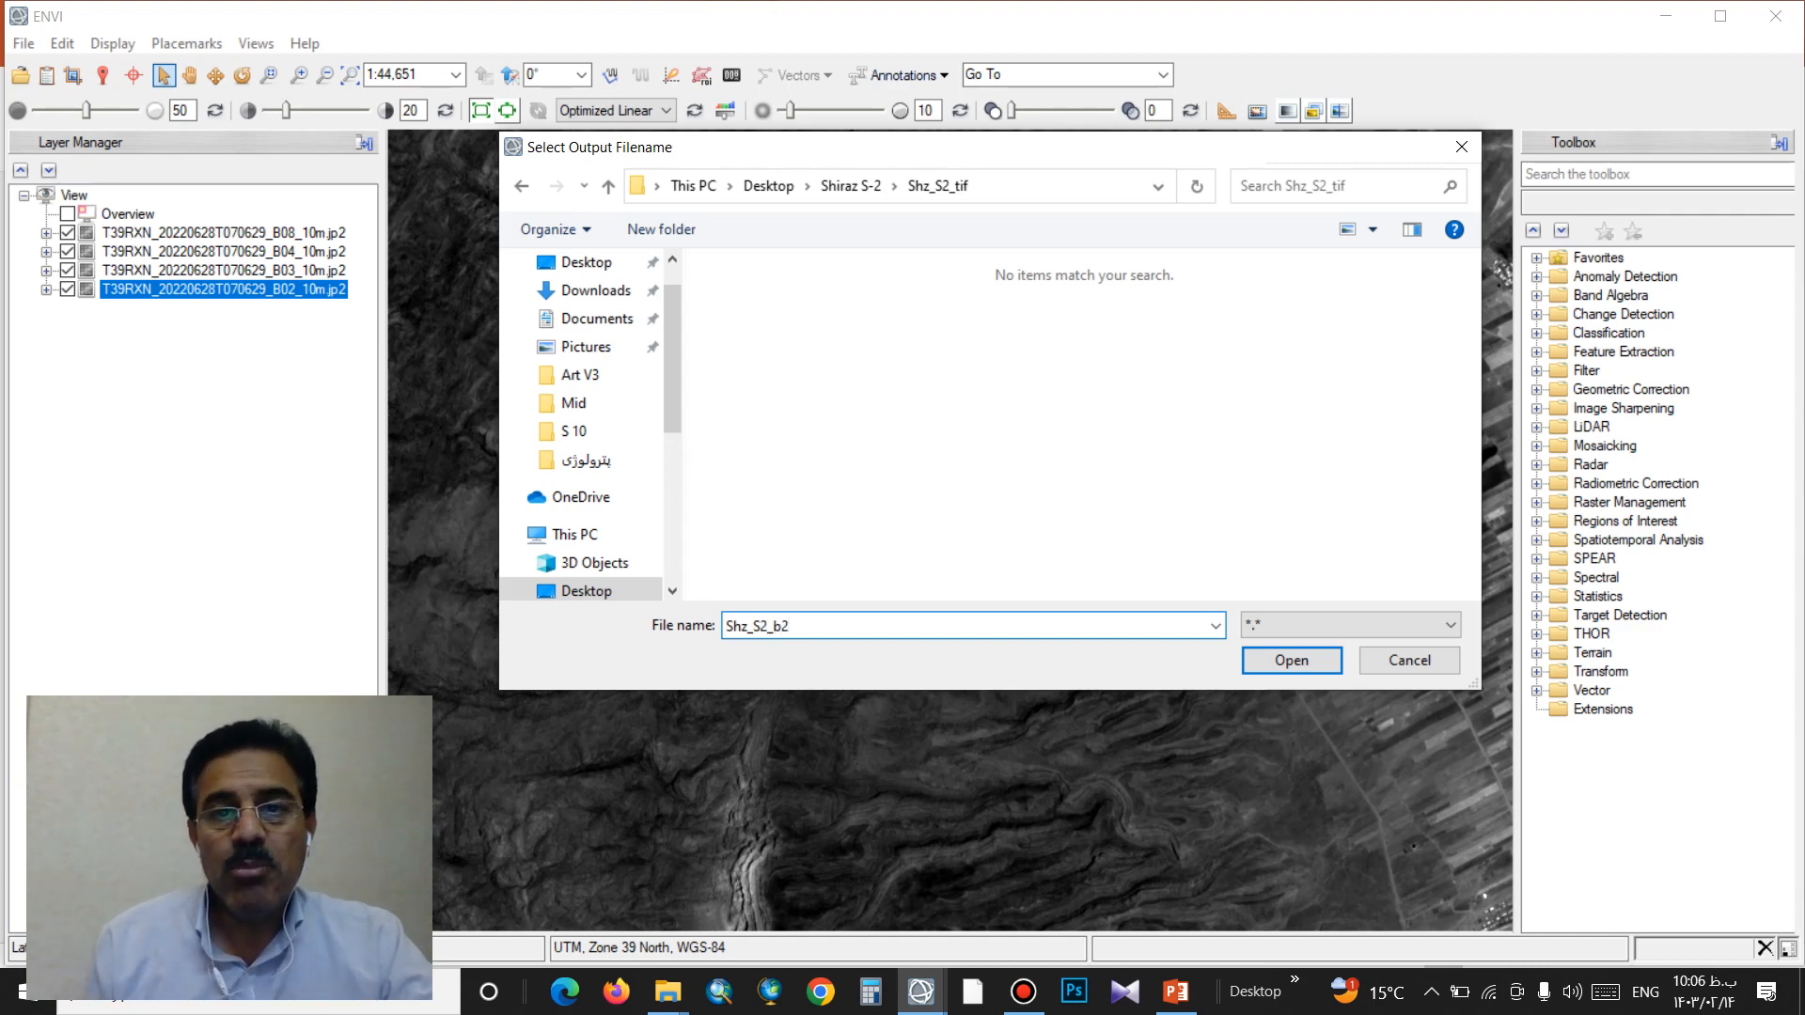
key(Return)
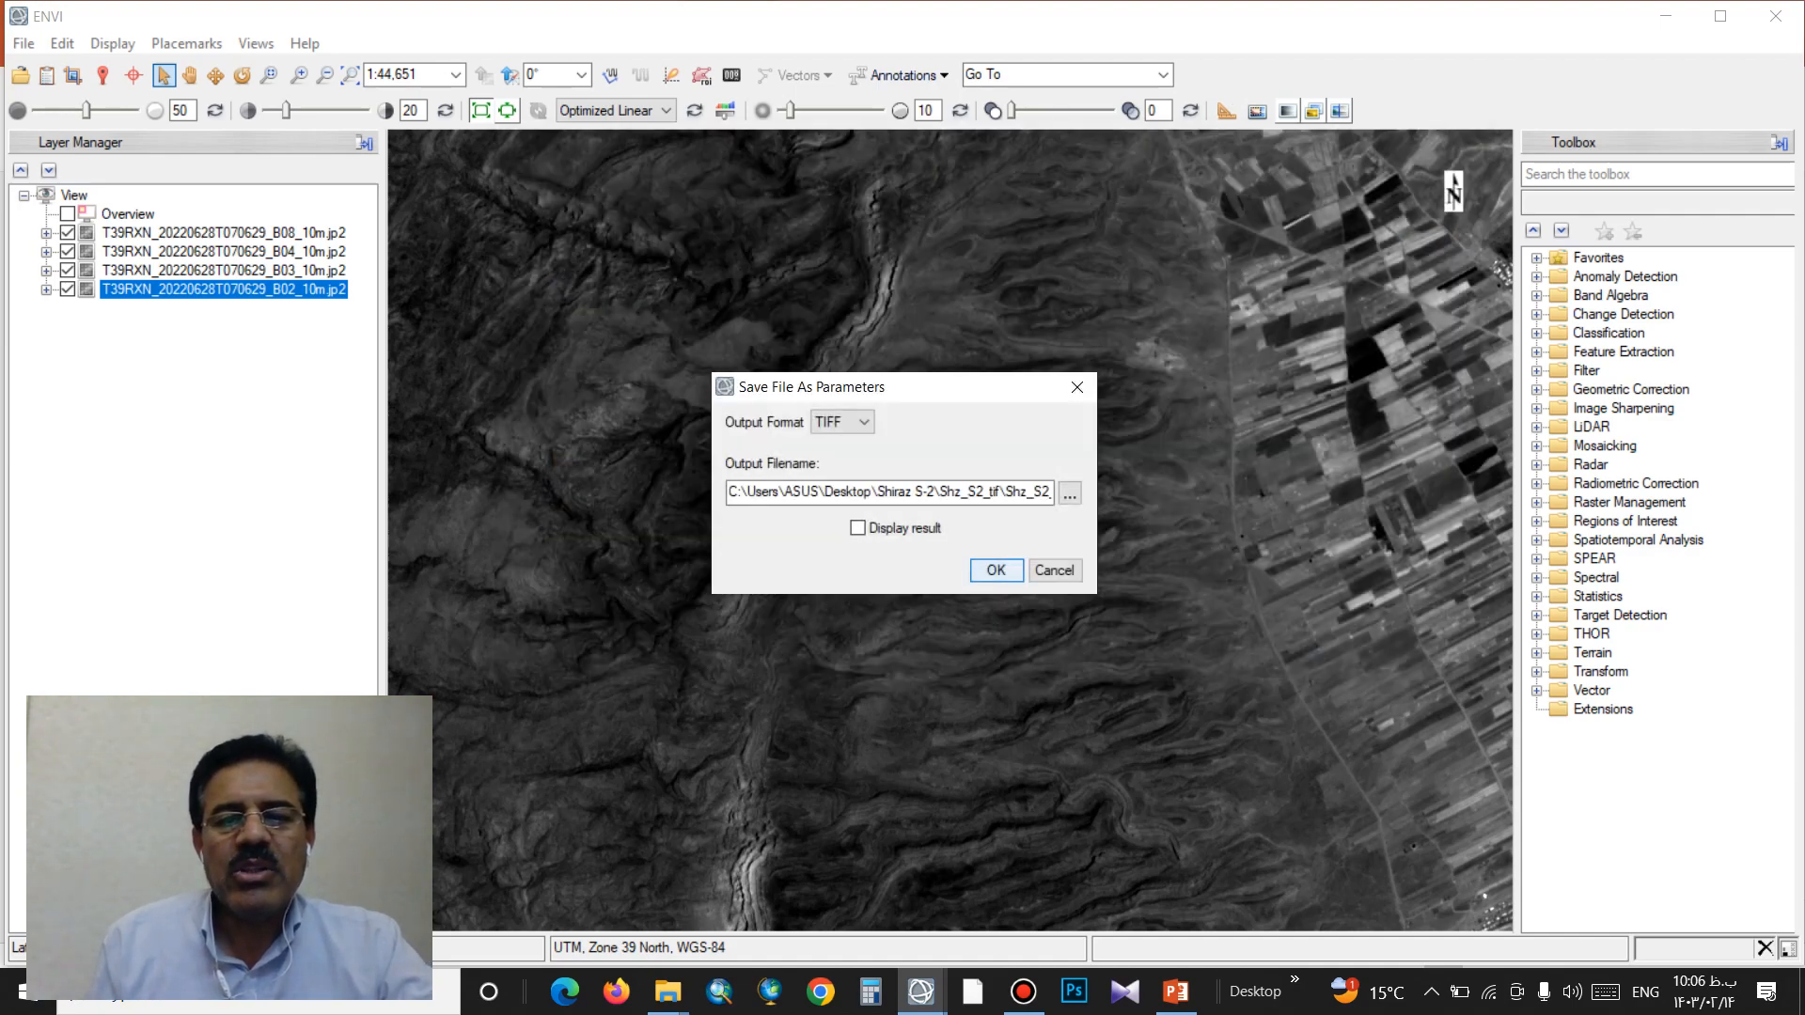
click(996, 570)
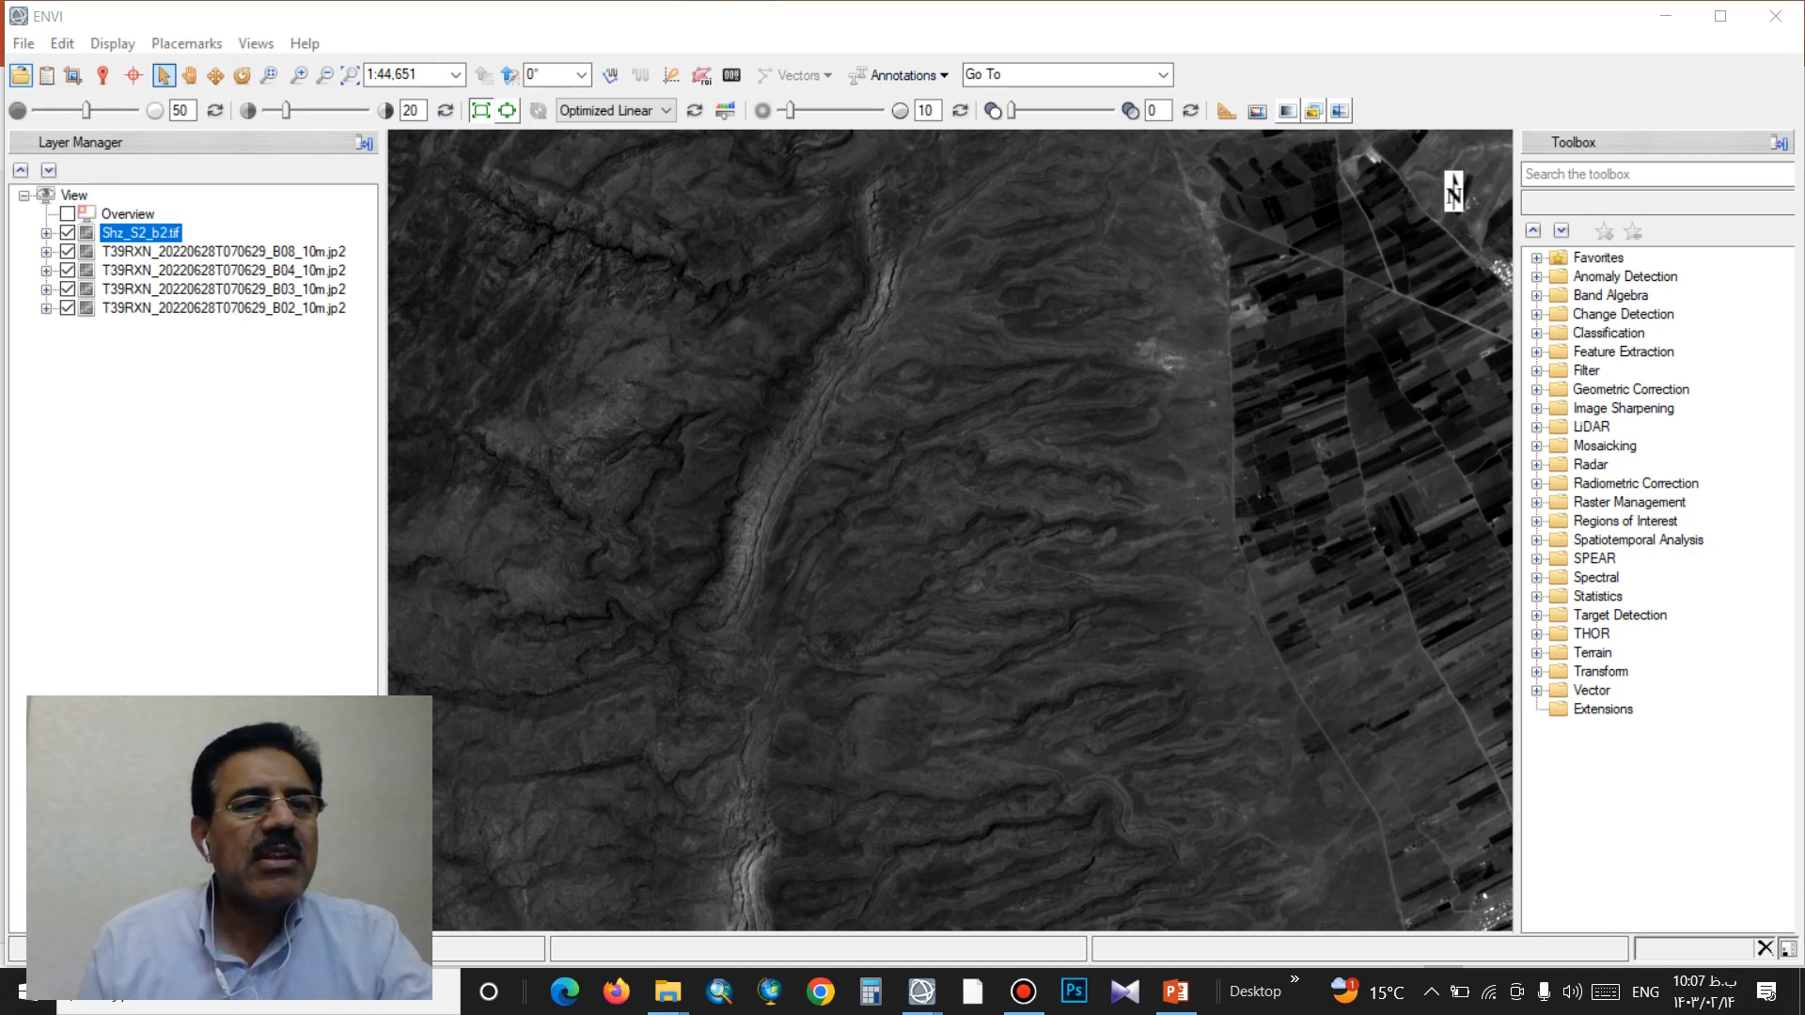
Step: Select the B03 10 m layer and start saving it as a new file, with that band as the input at full extent
click(224, 290)
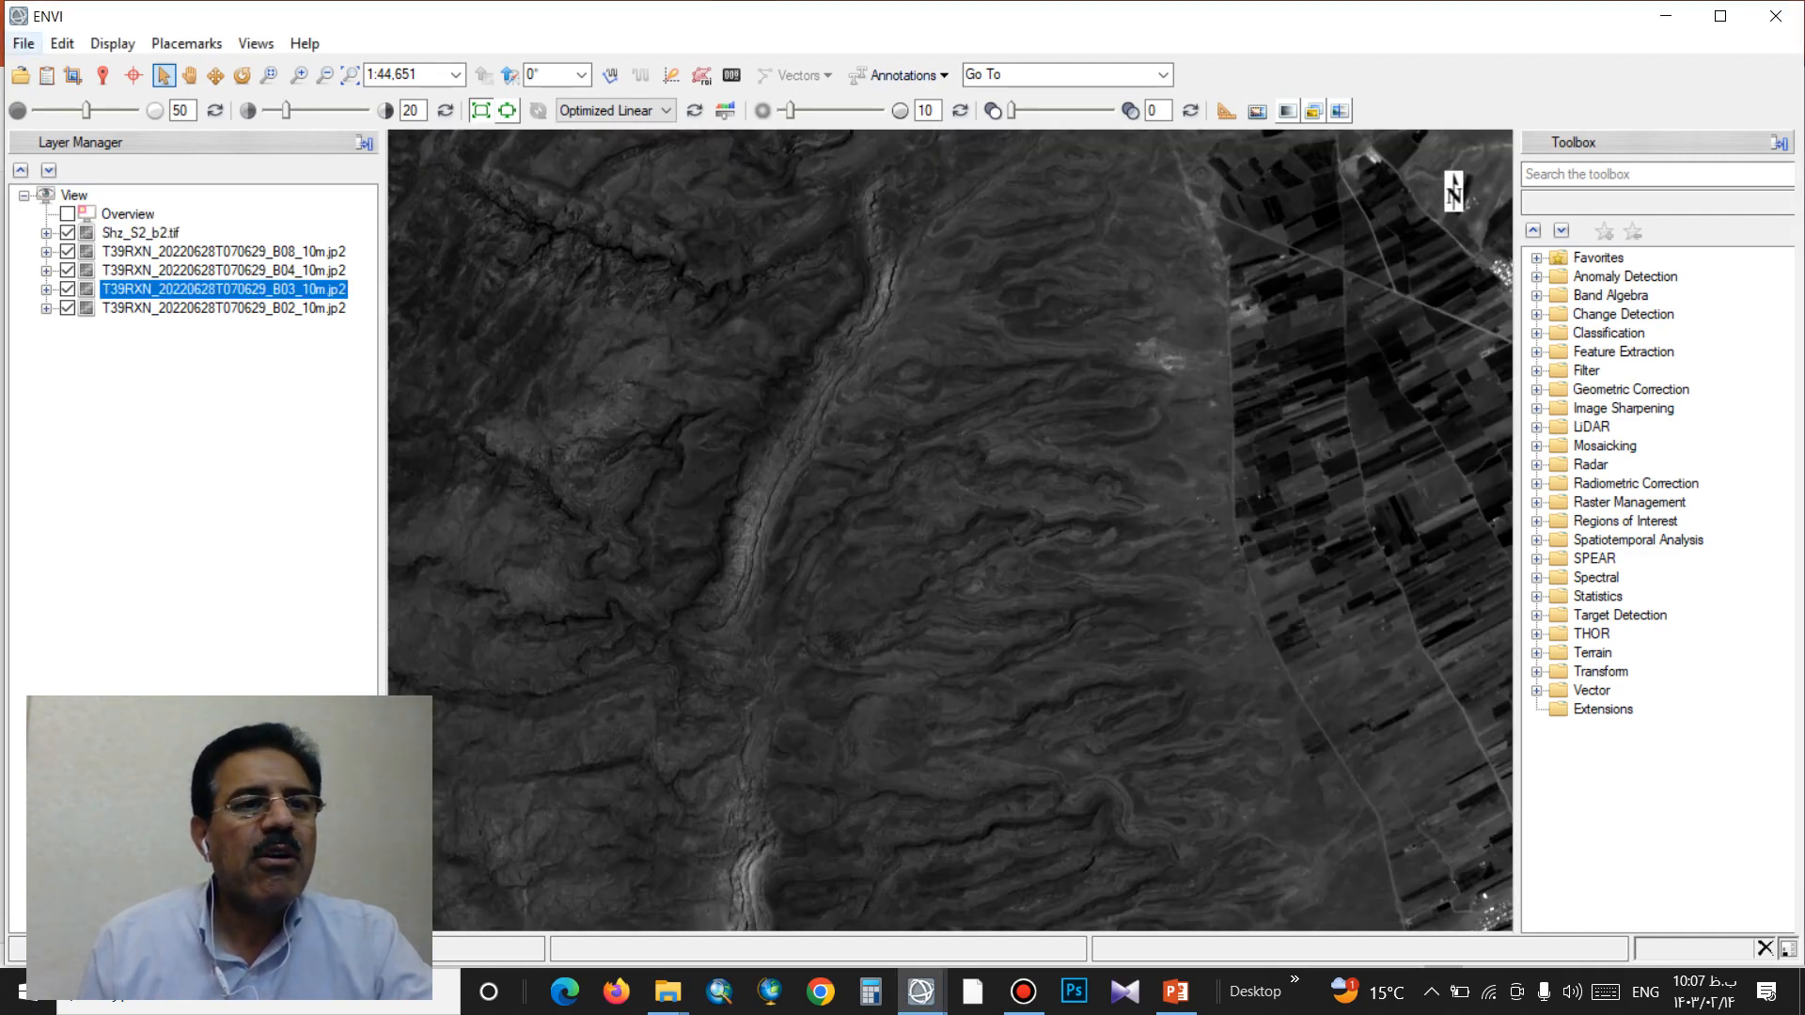
click(23, 44)
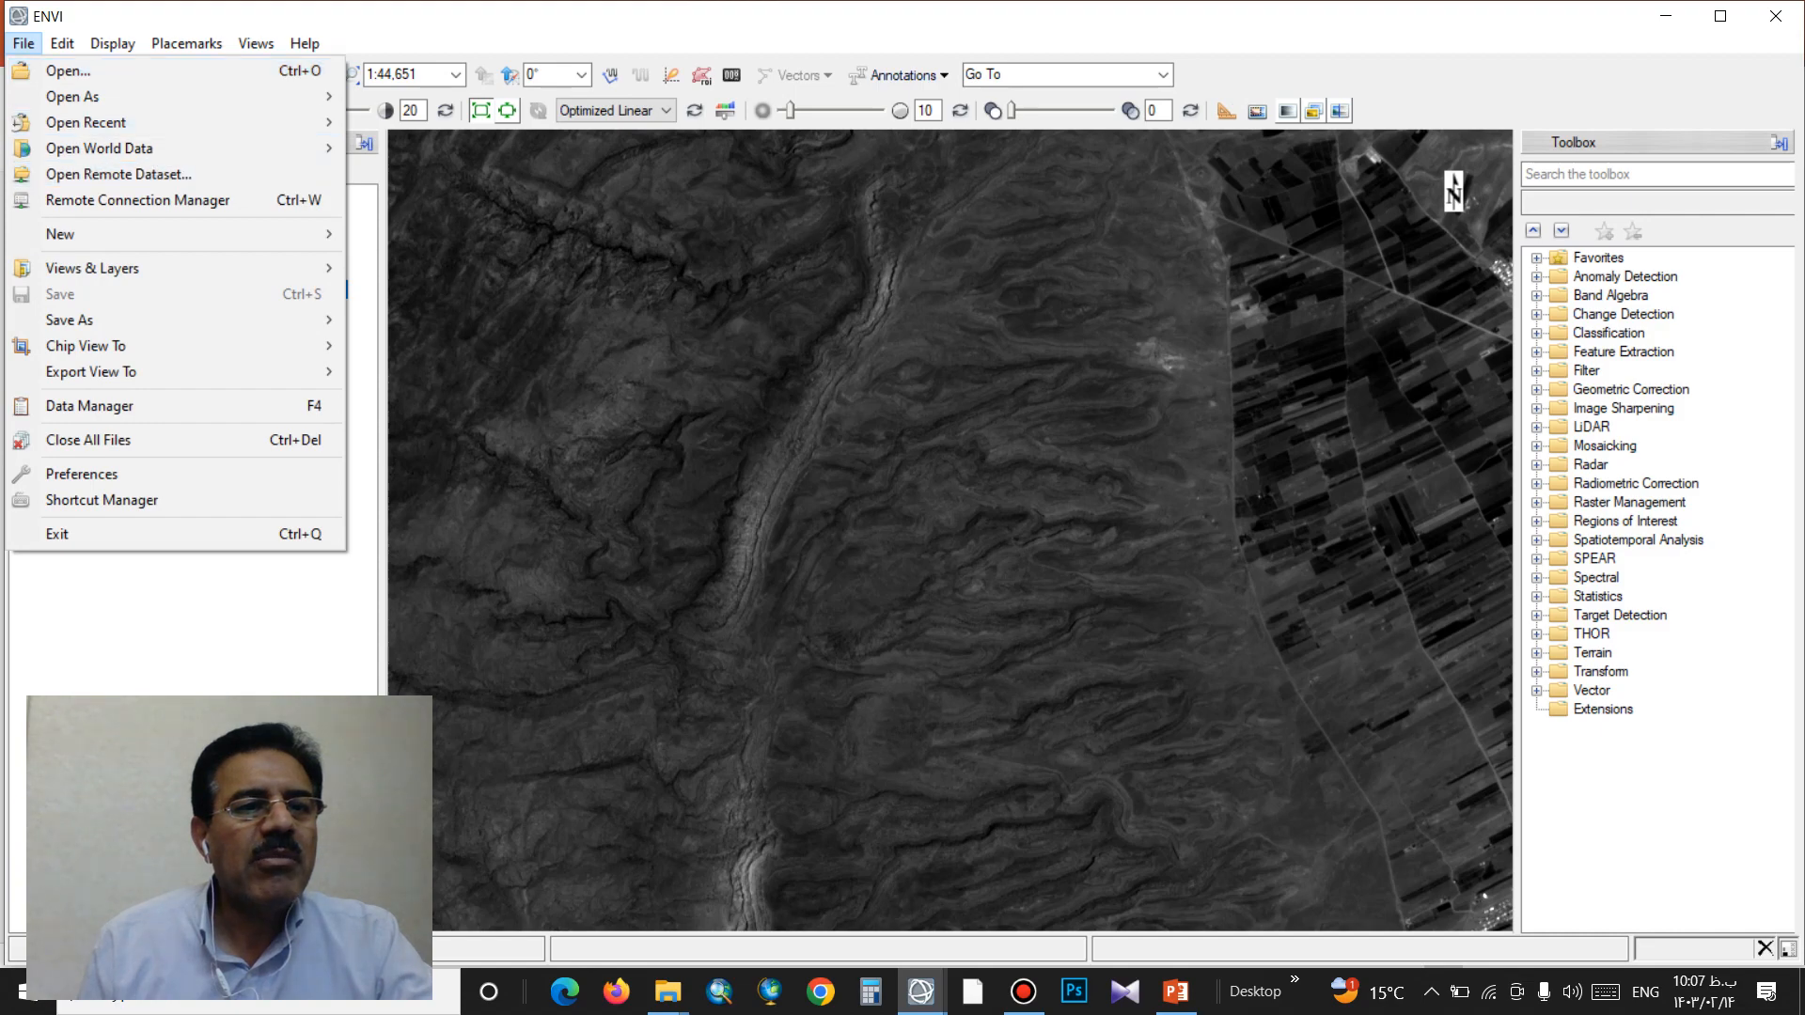
mouse_move(94, 320)
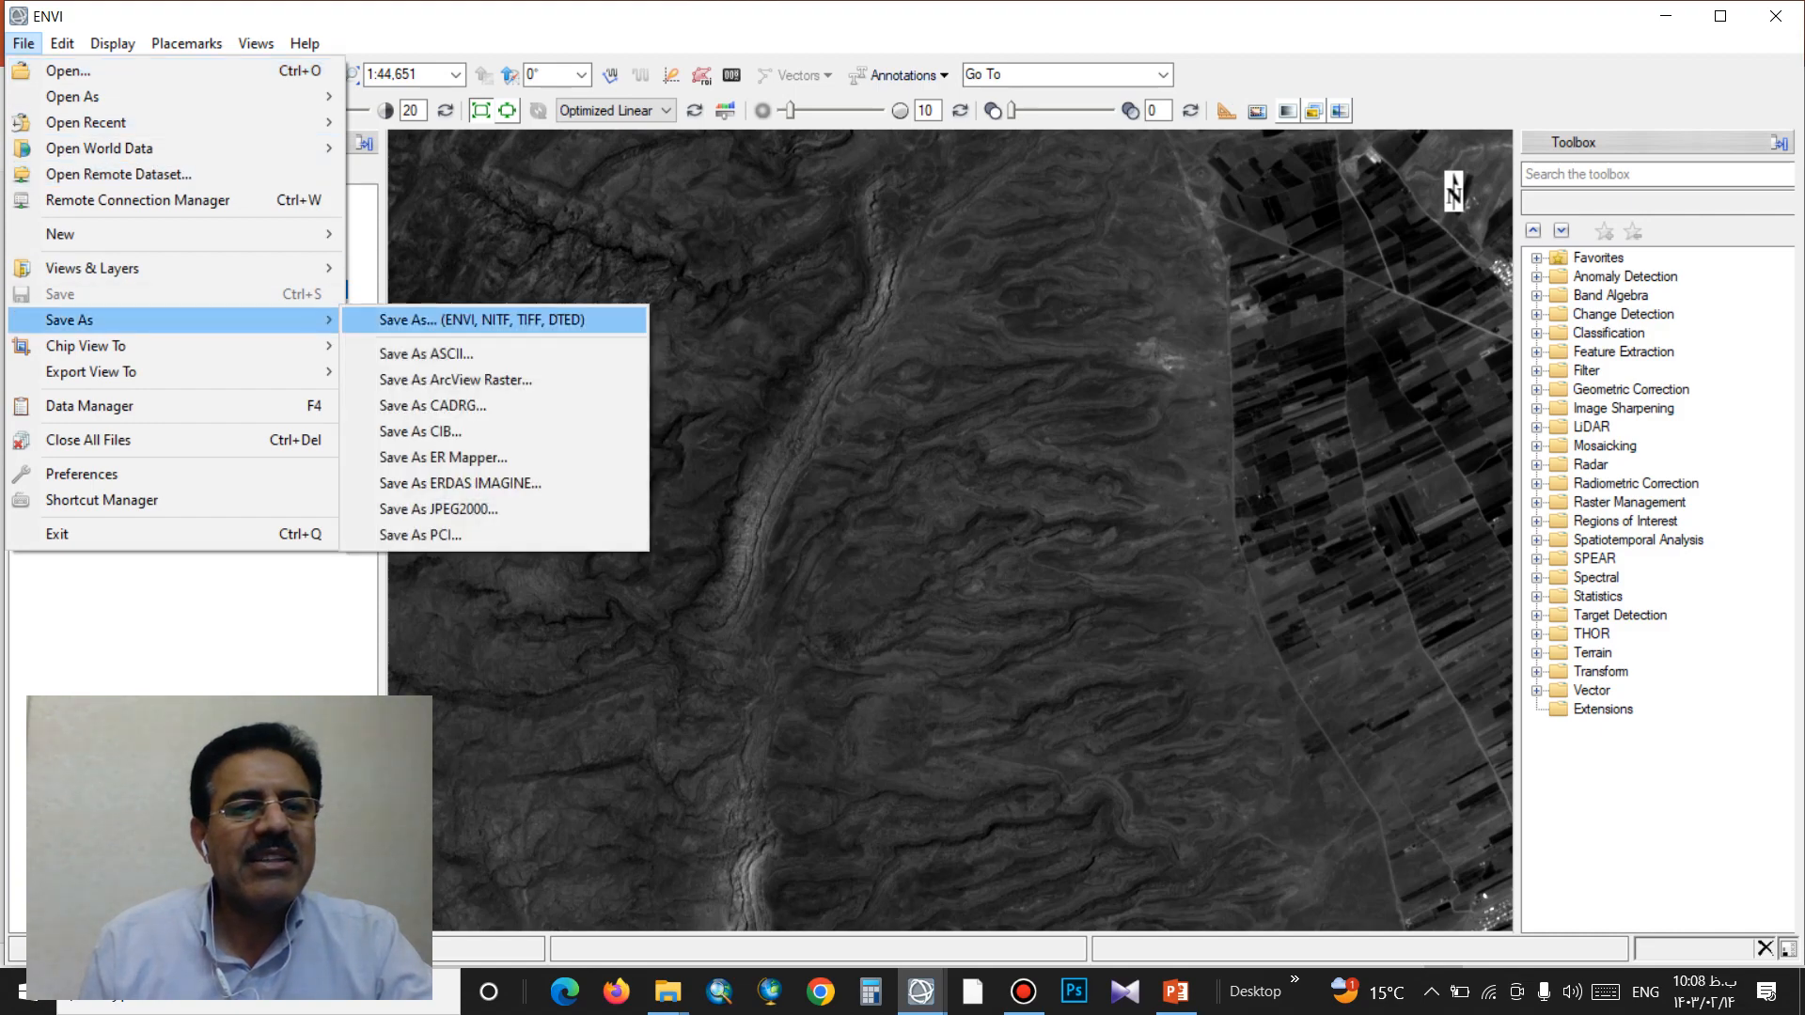
click(452, 320)
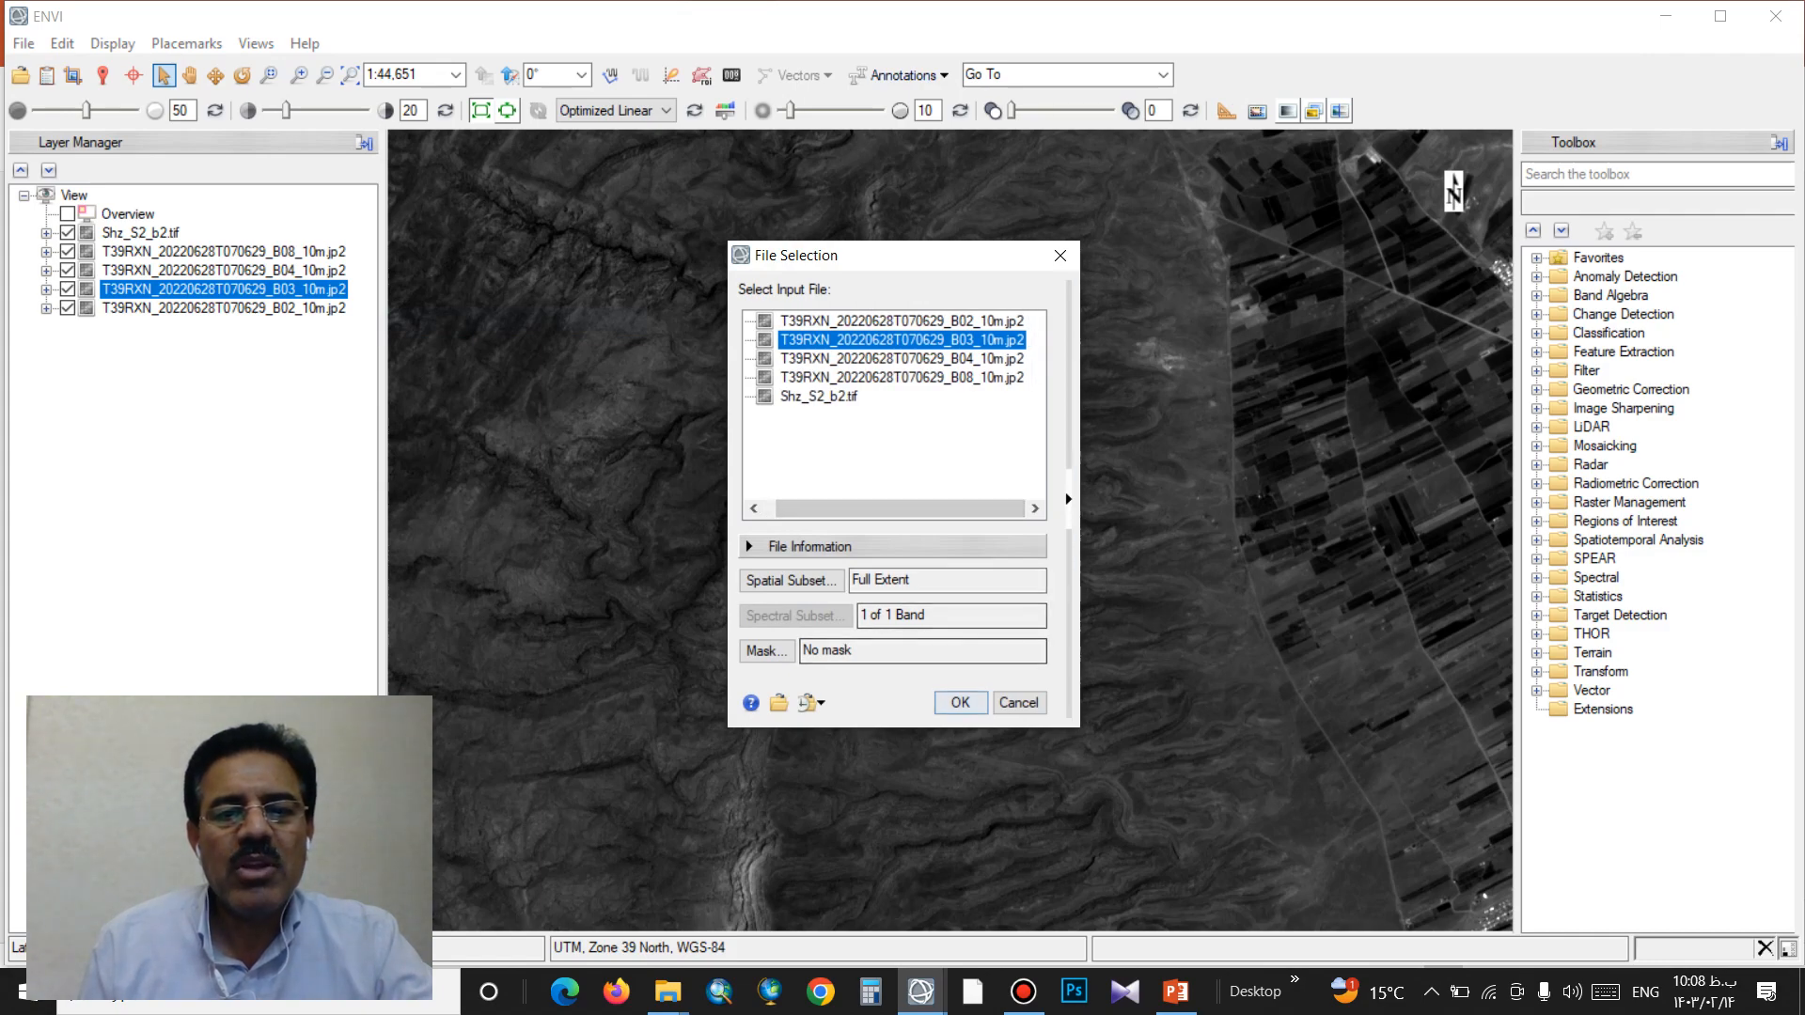
key(Return)
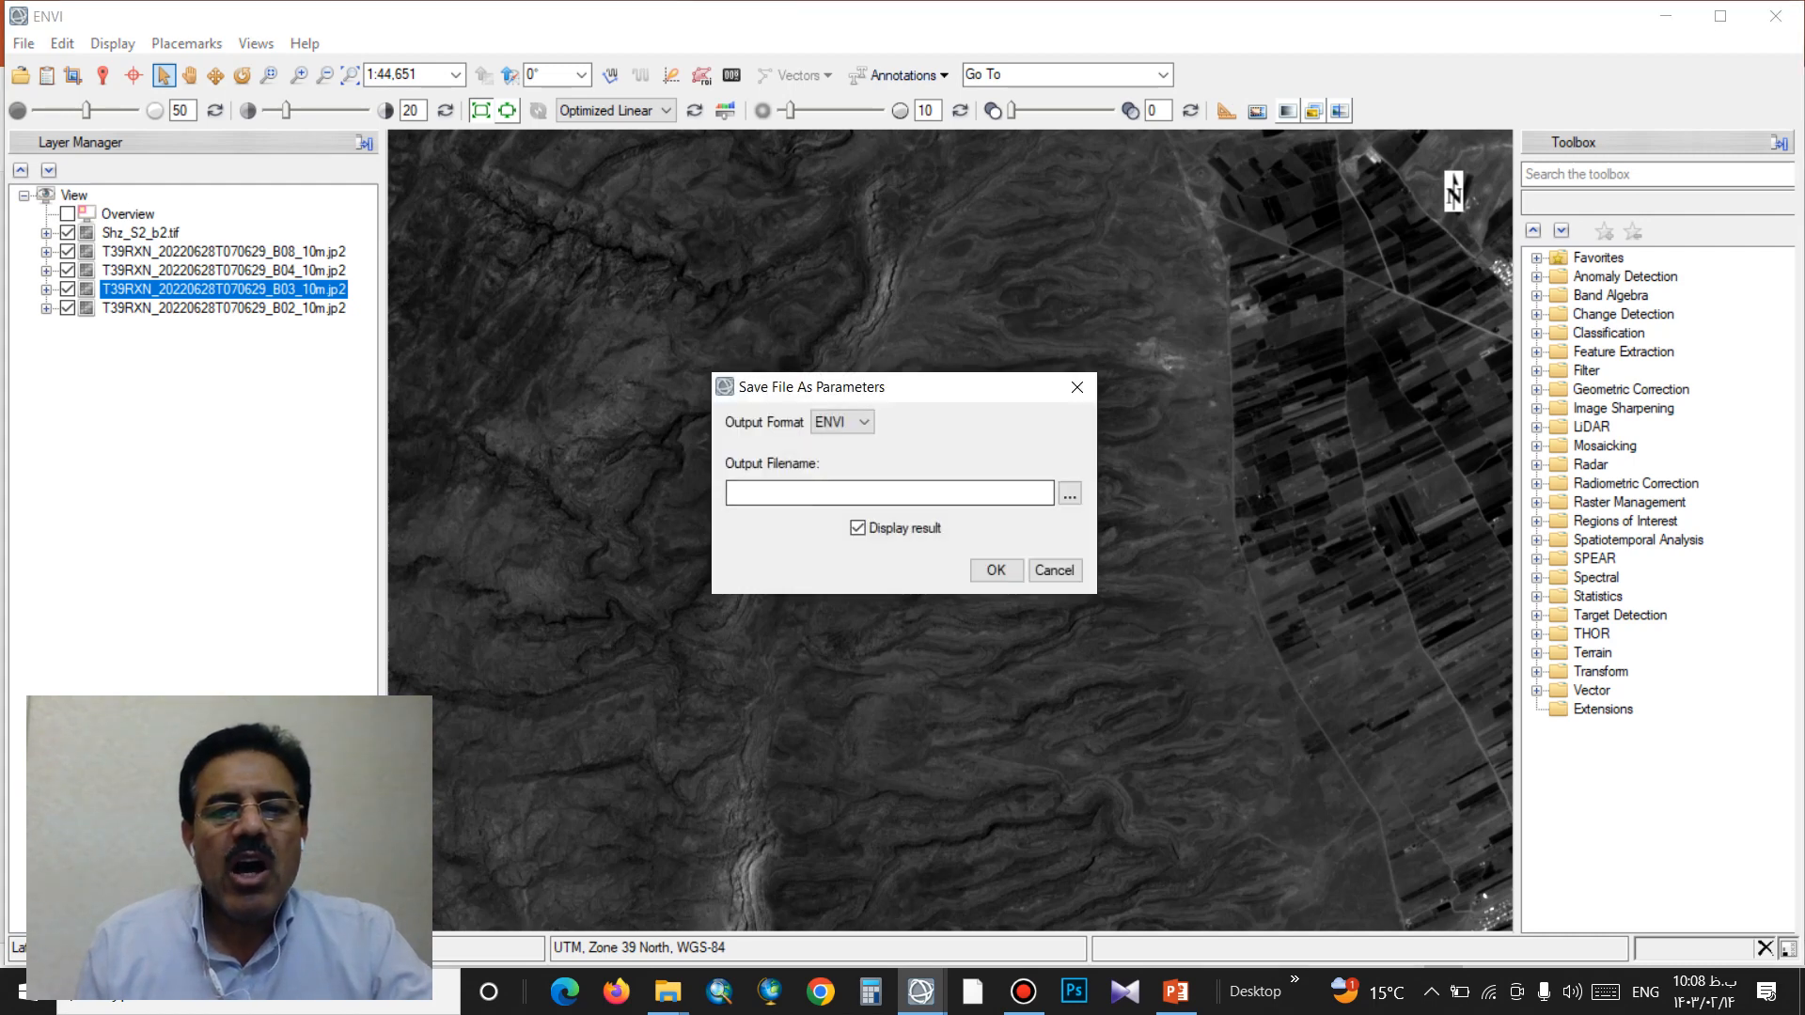
Step: Export the B03 band in TIFF format to the Shz_S2_tif folder under the name Shz_S2_b3
click(857, 423)
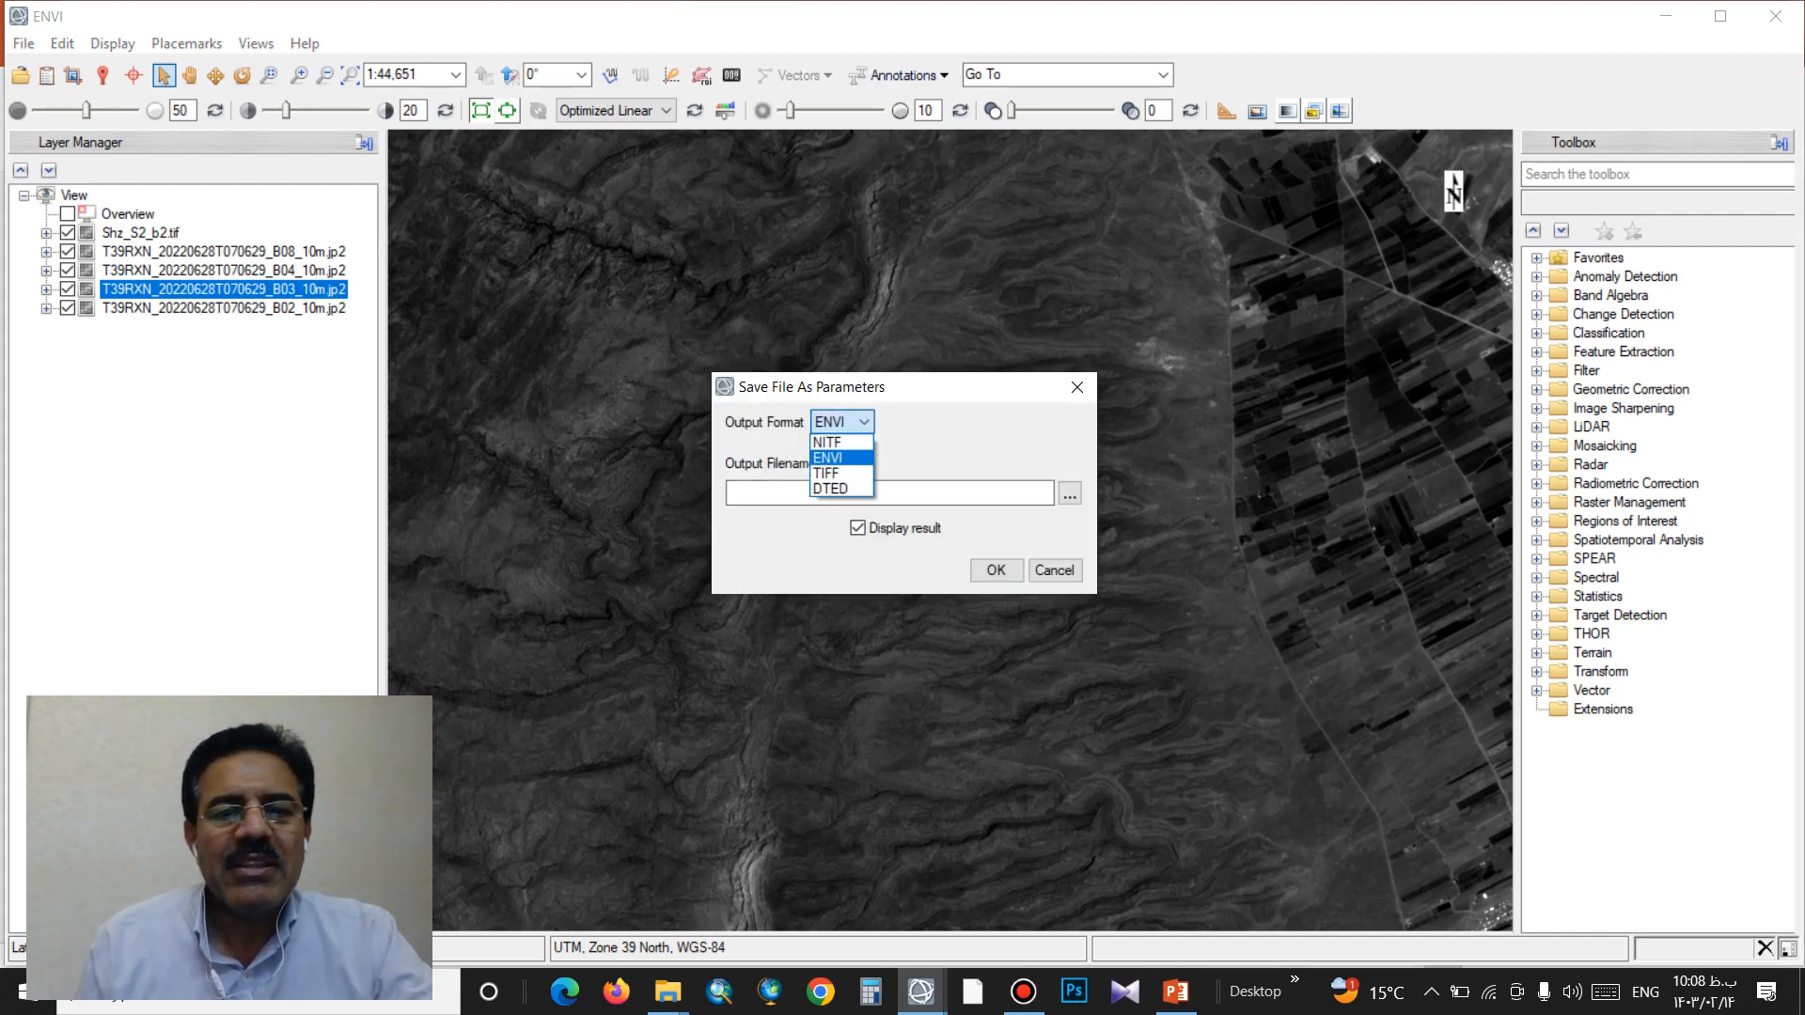
click(826, 472)
click(1069, 493)
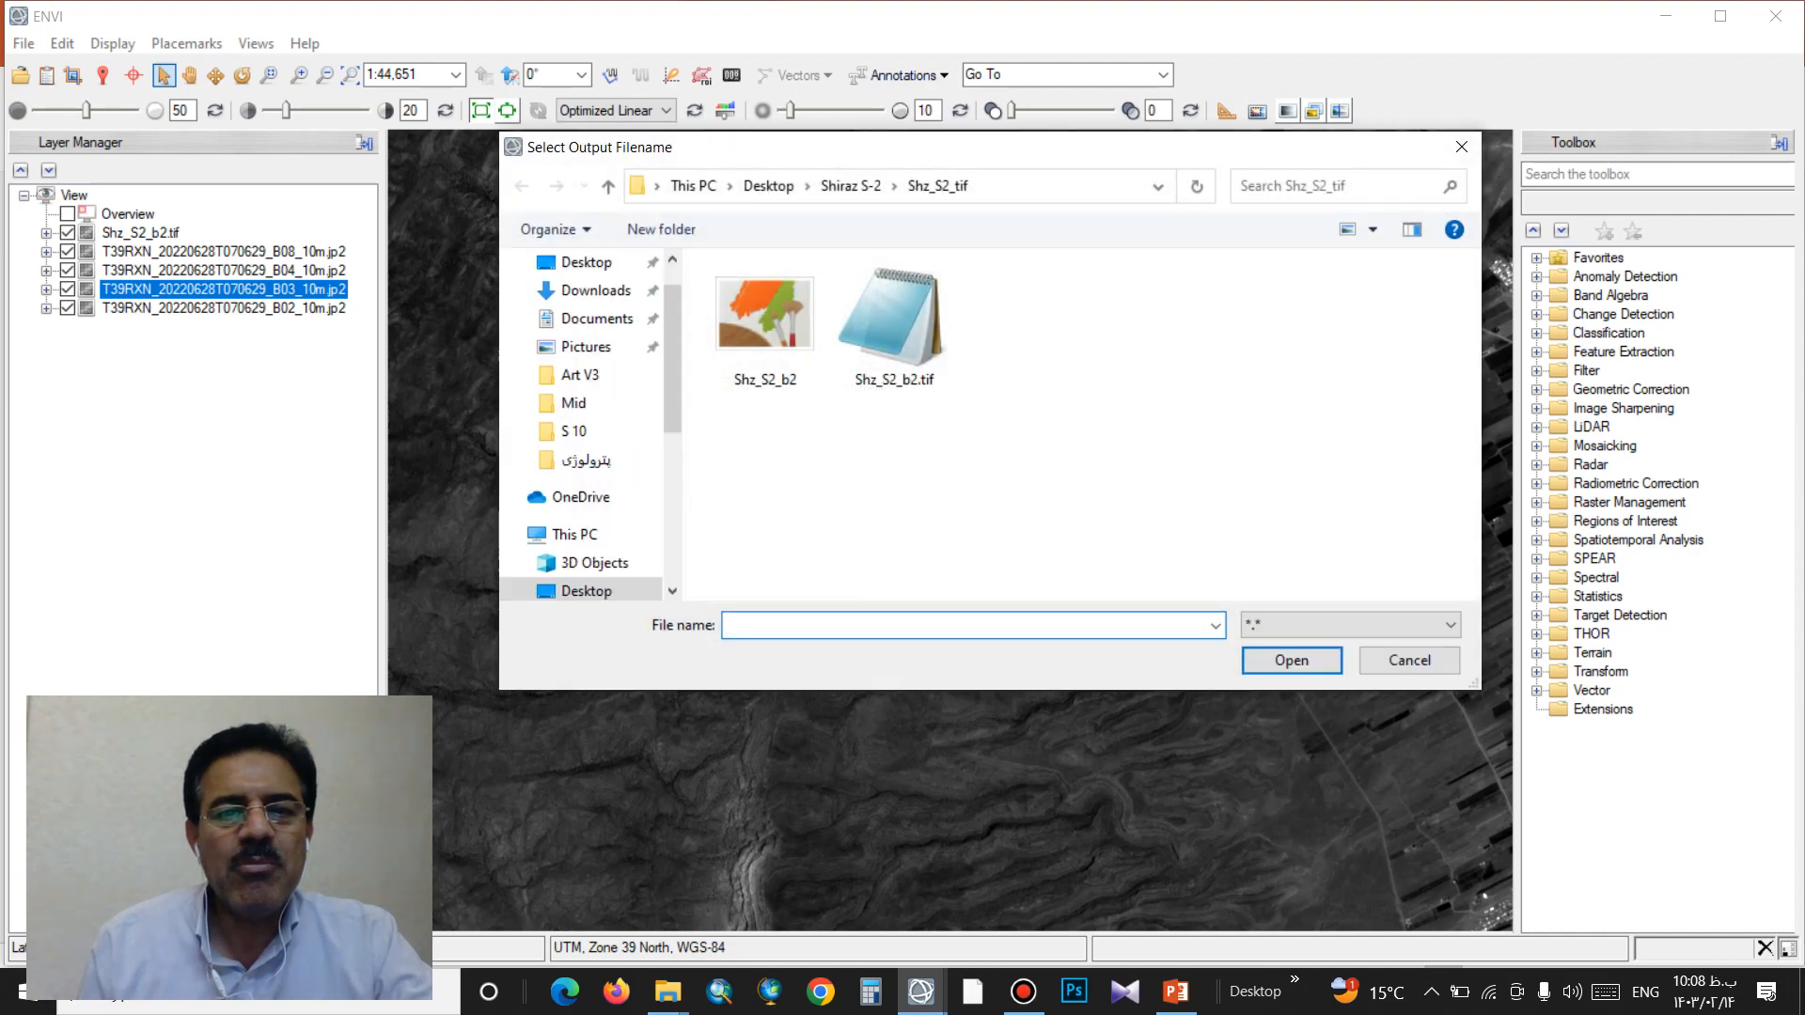
click(764, 325)
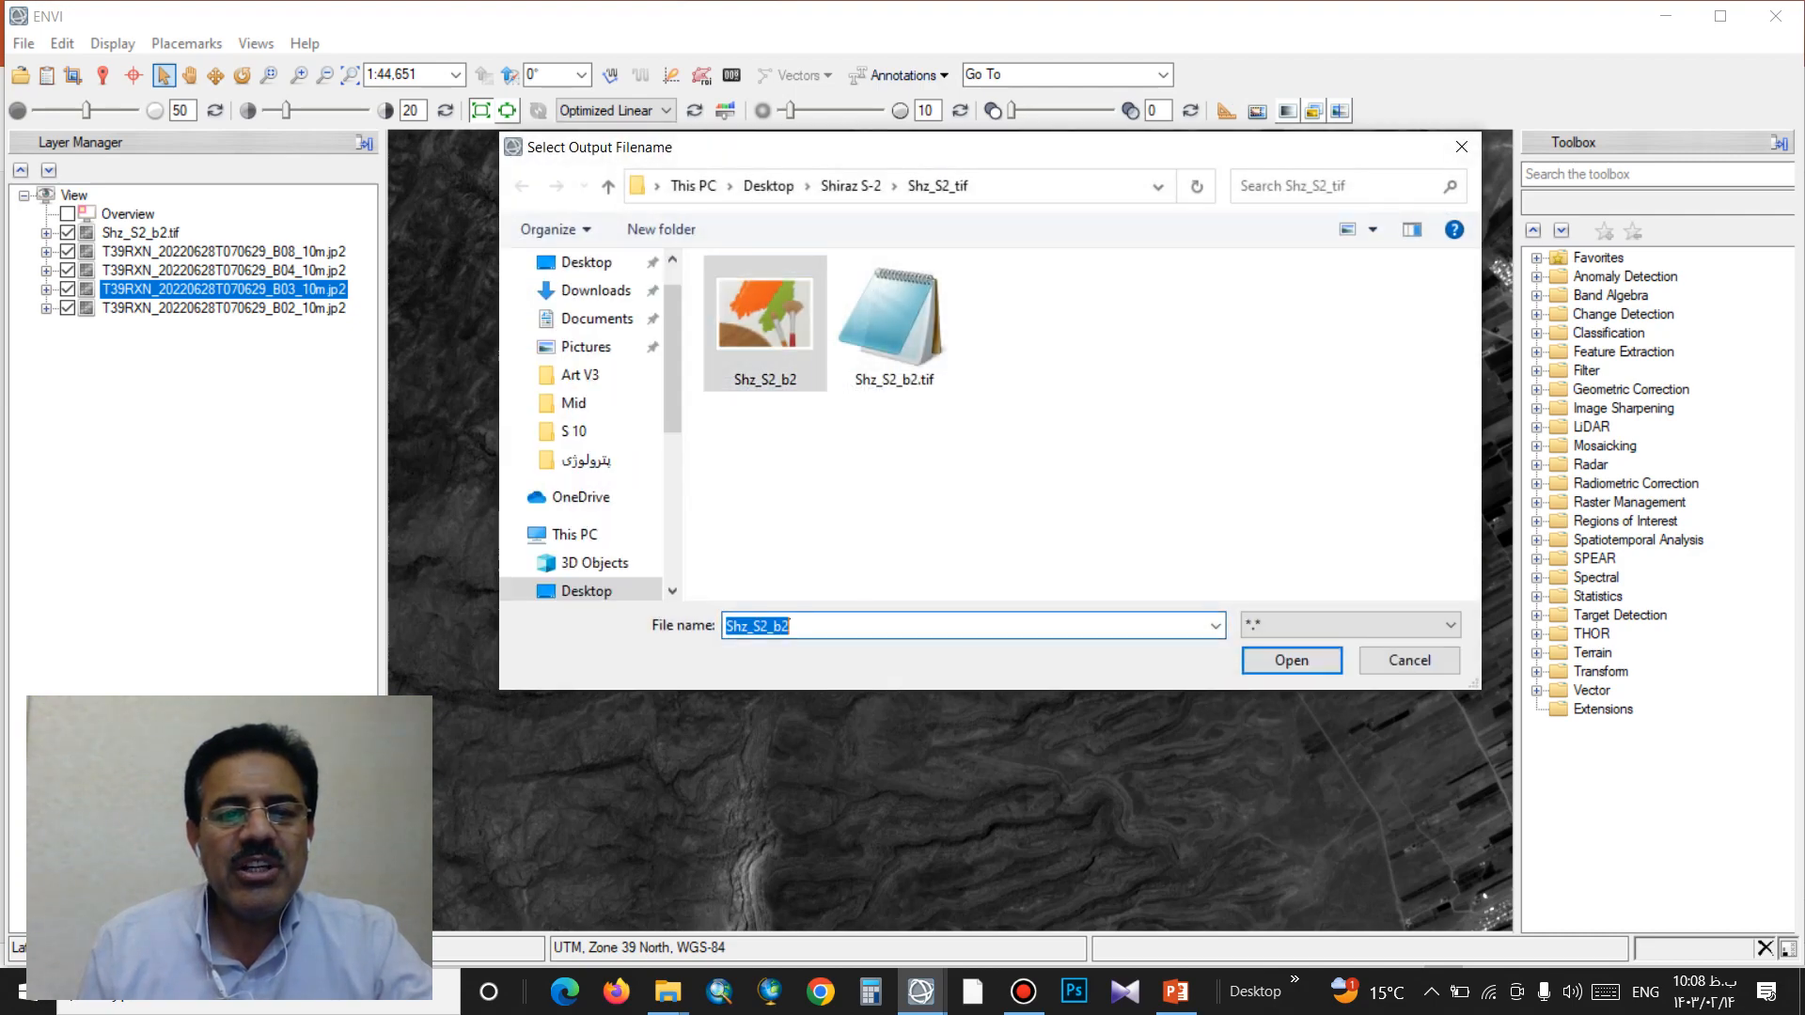
click(791, 625)
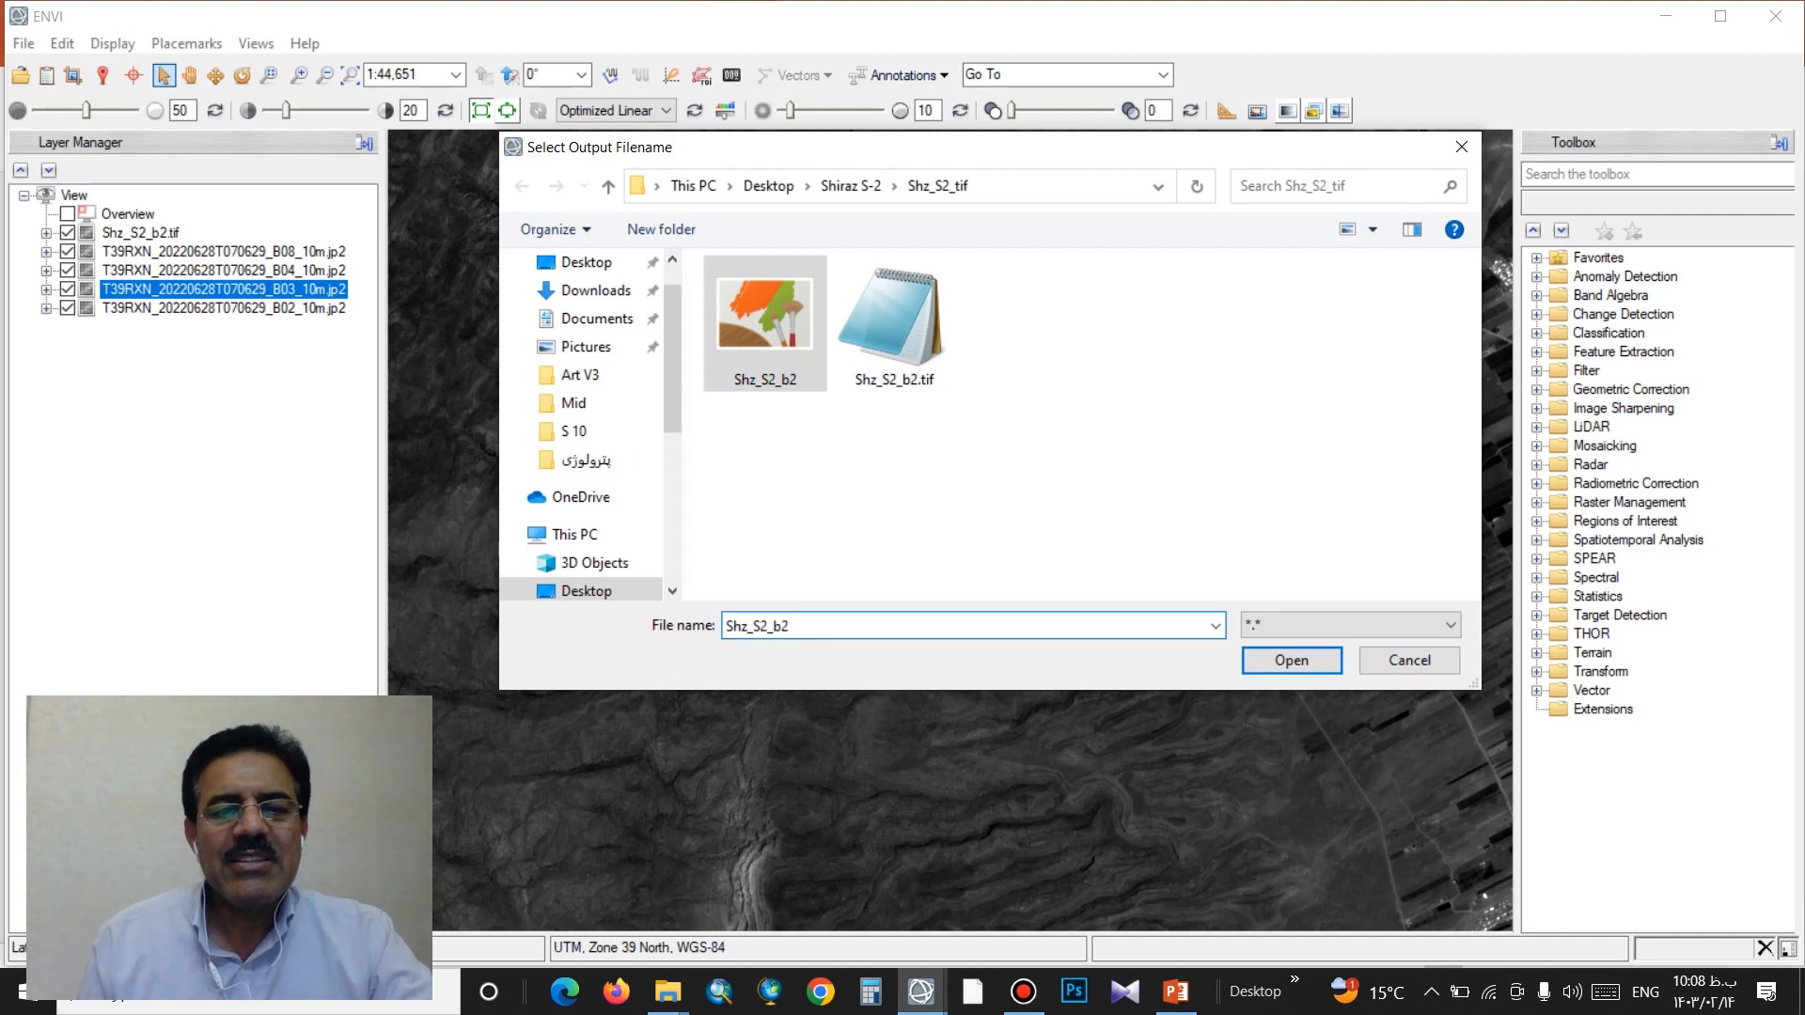
key(BackSpace)
text(3)
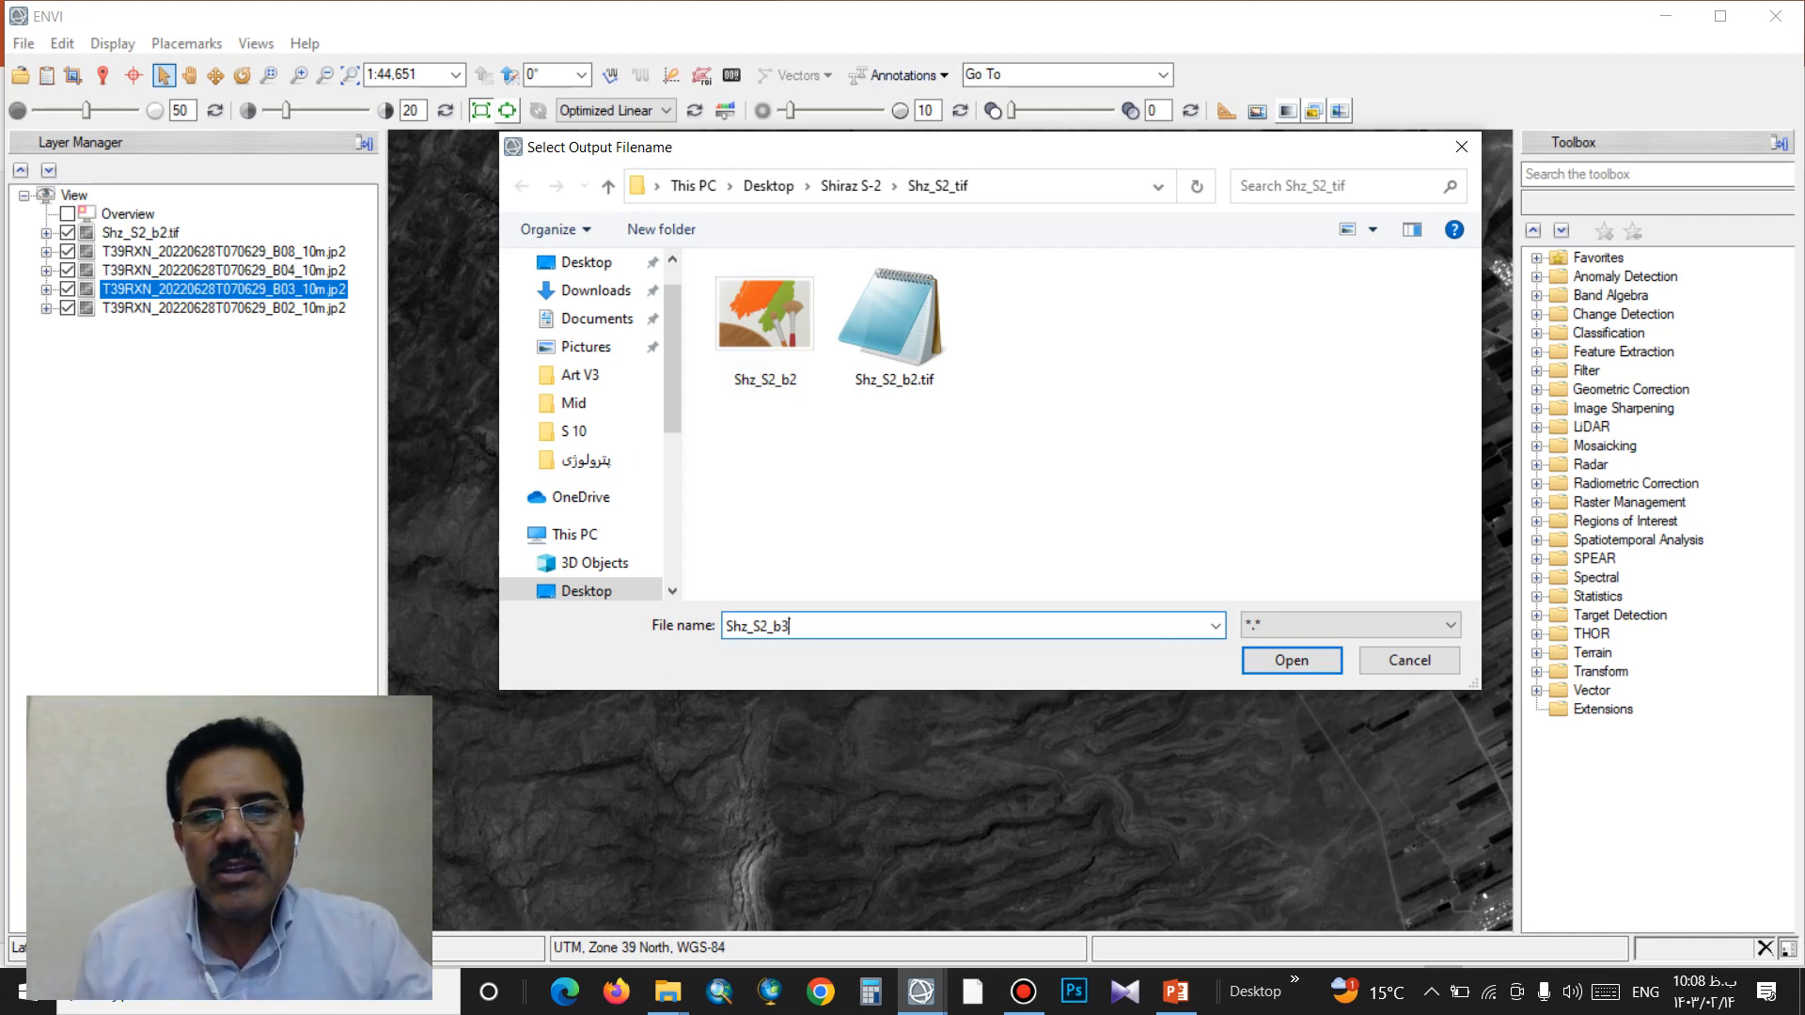
key(Return)
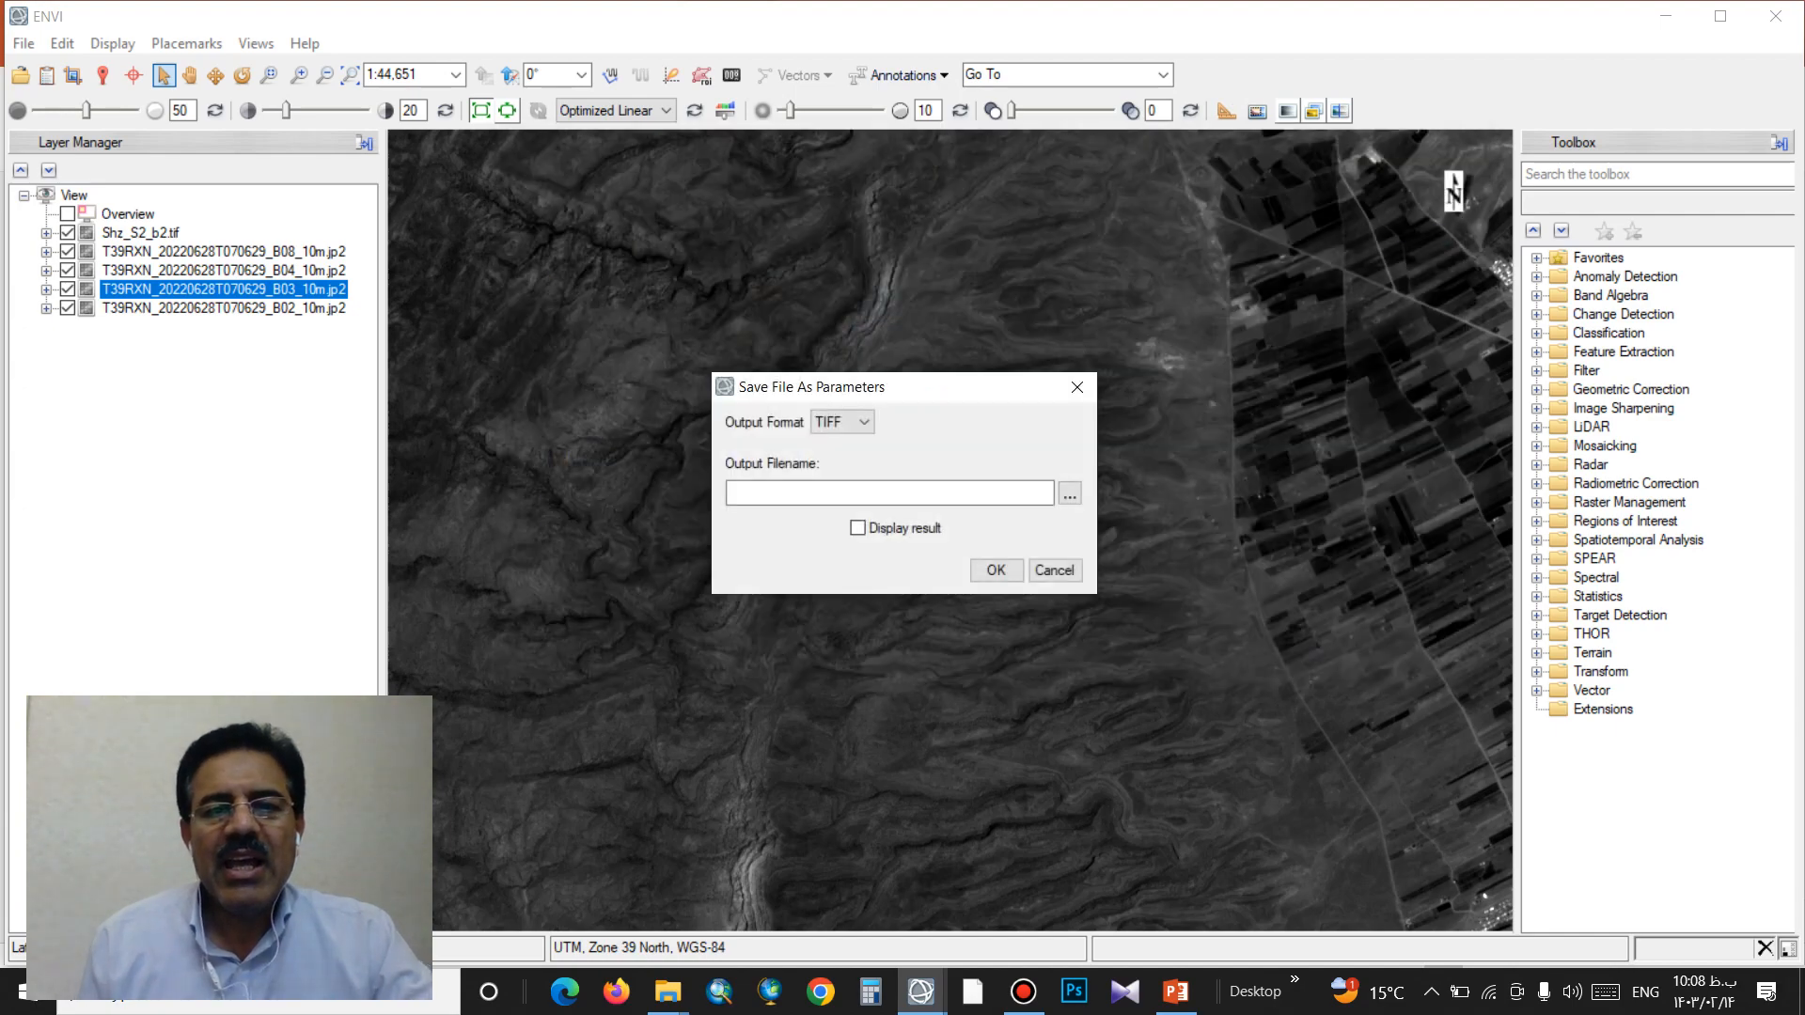
key(Return)
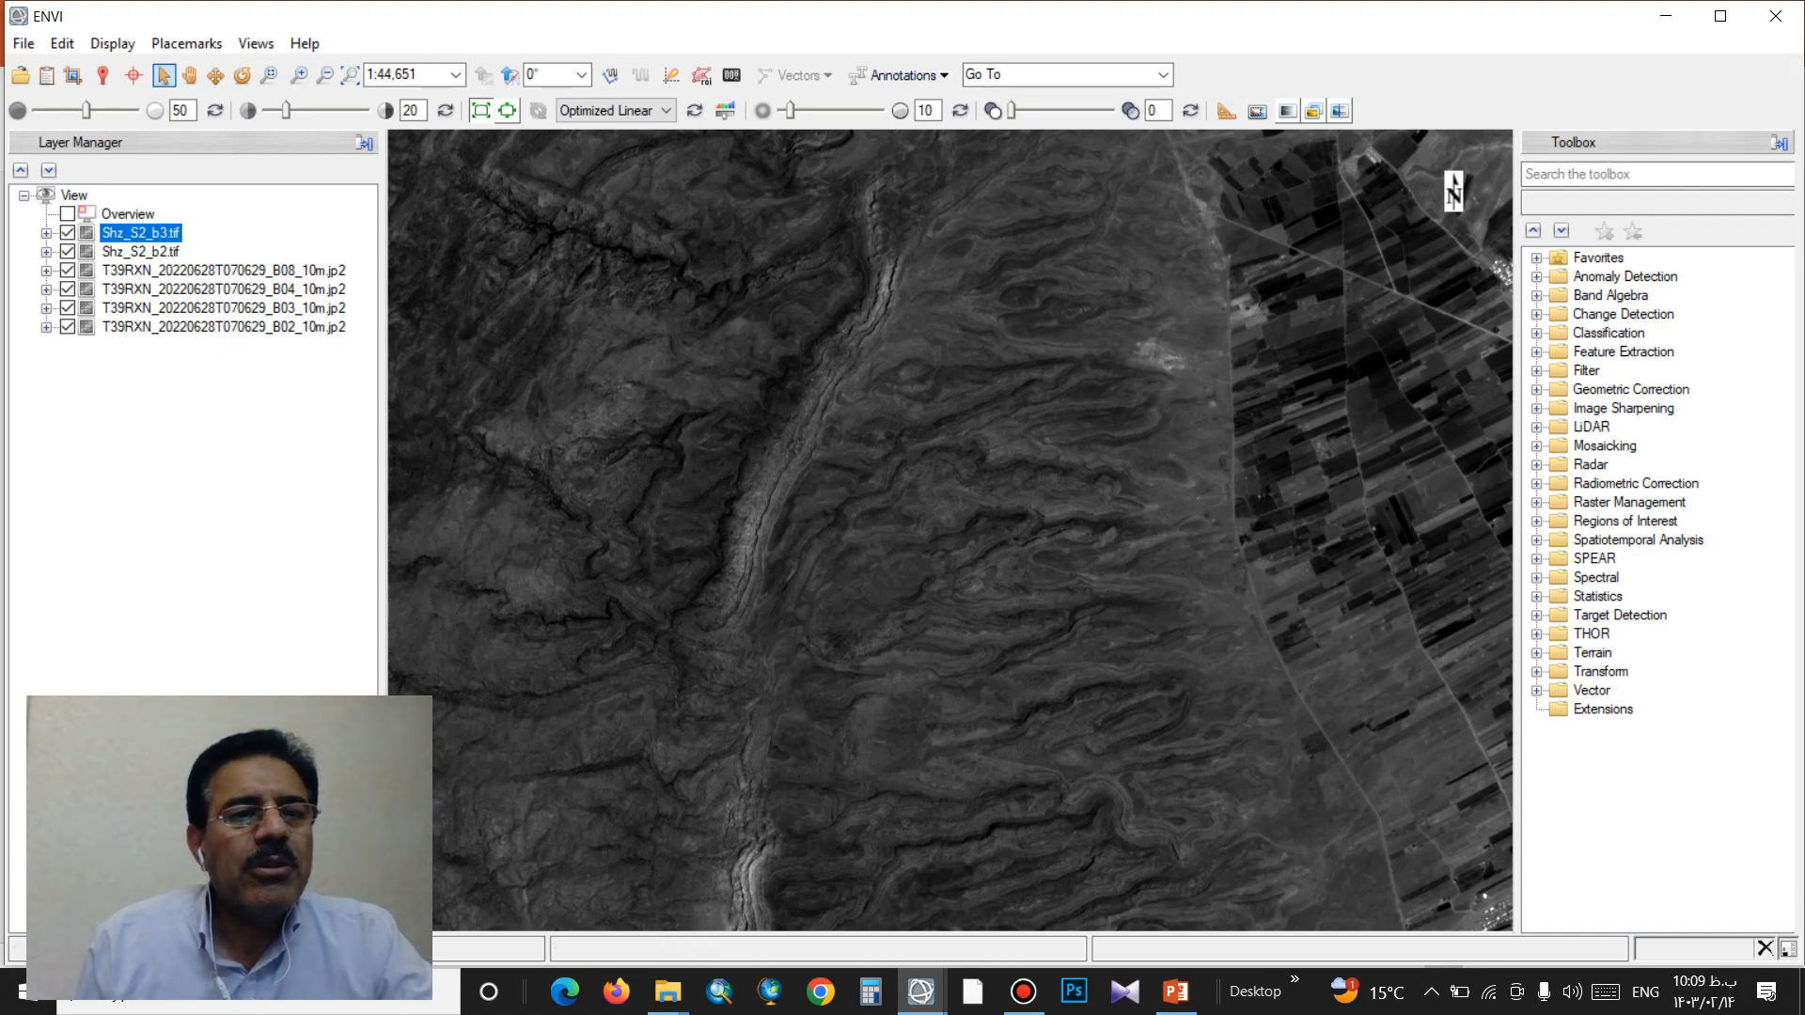
Step: Select the B04 10 m layer and start saving it as a new file, using that band as the full-extent input
click(224, 289)
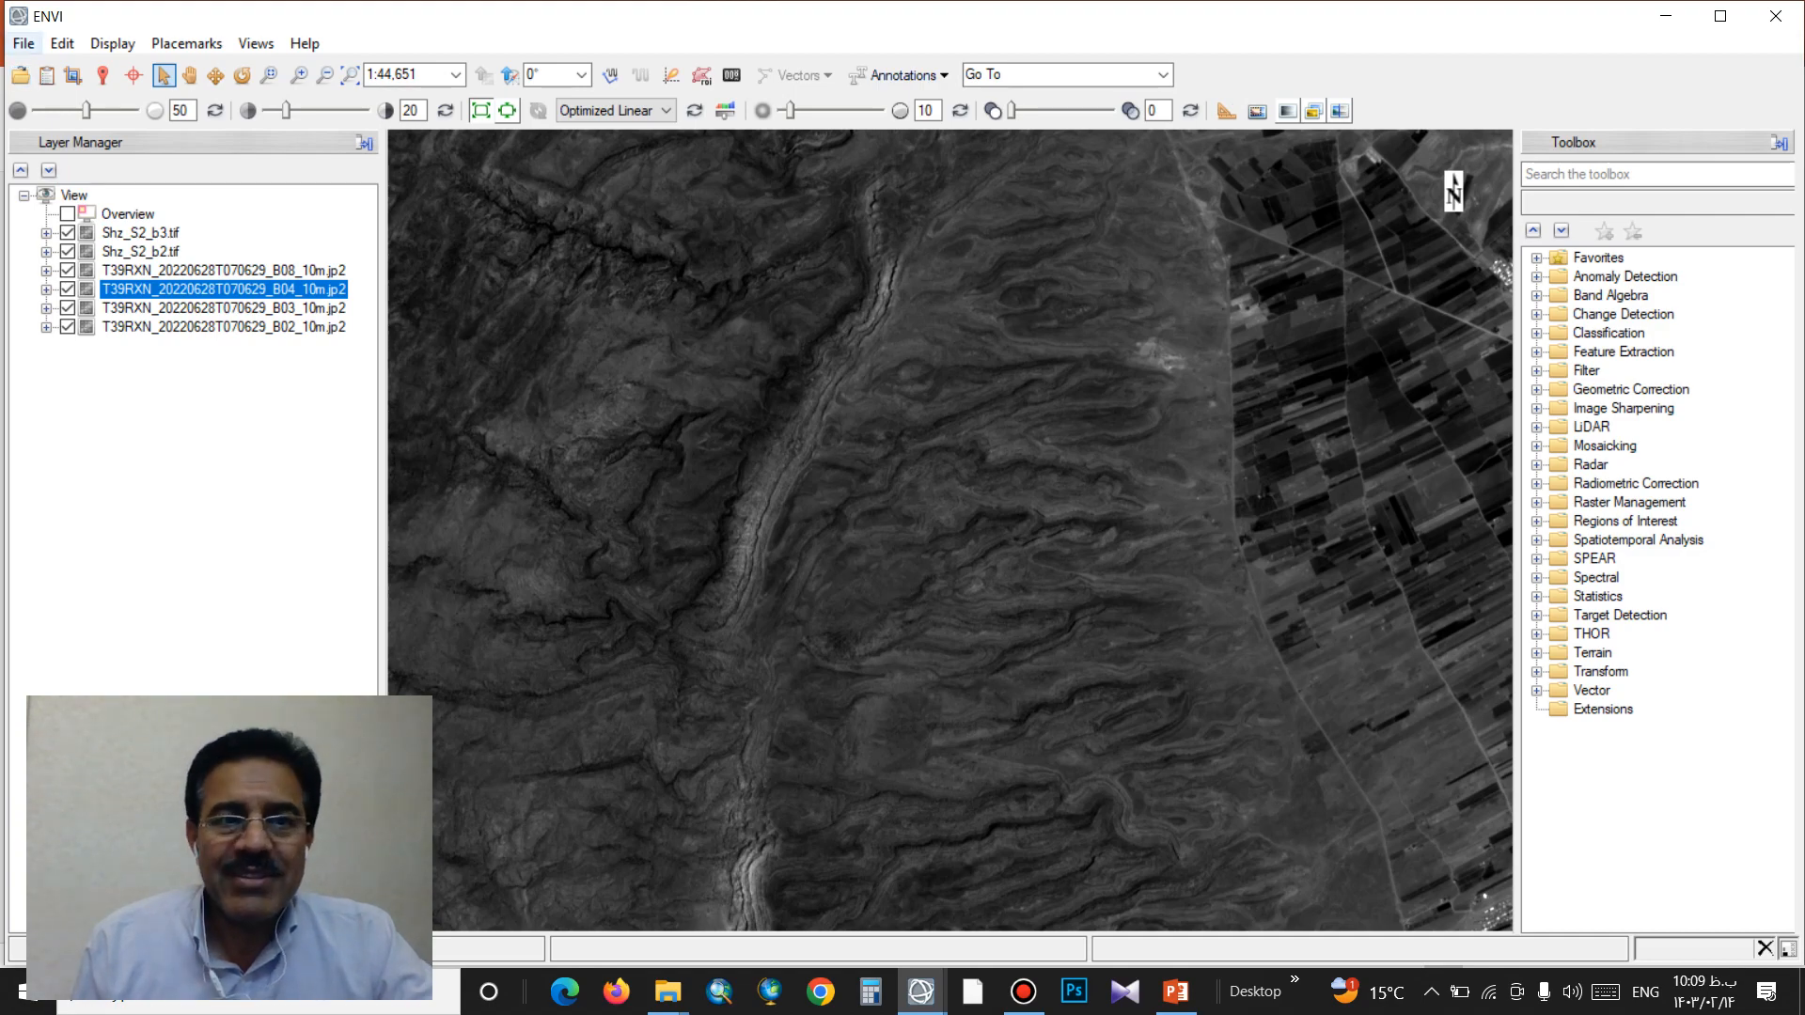
click(24, 43)
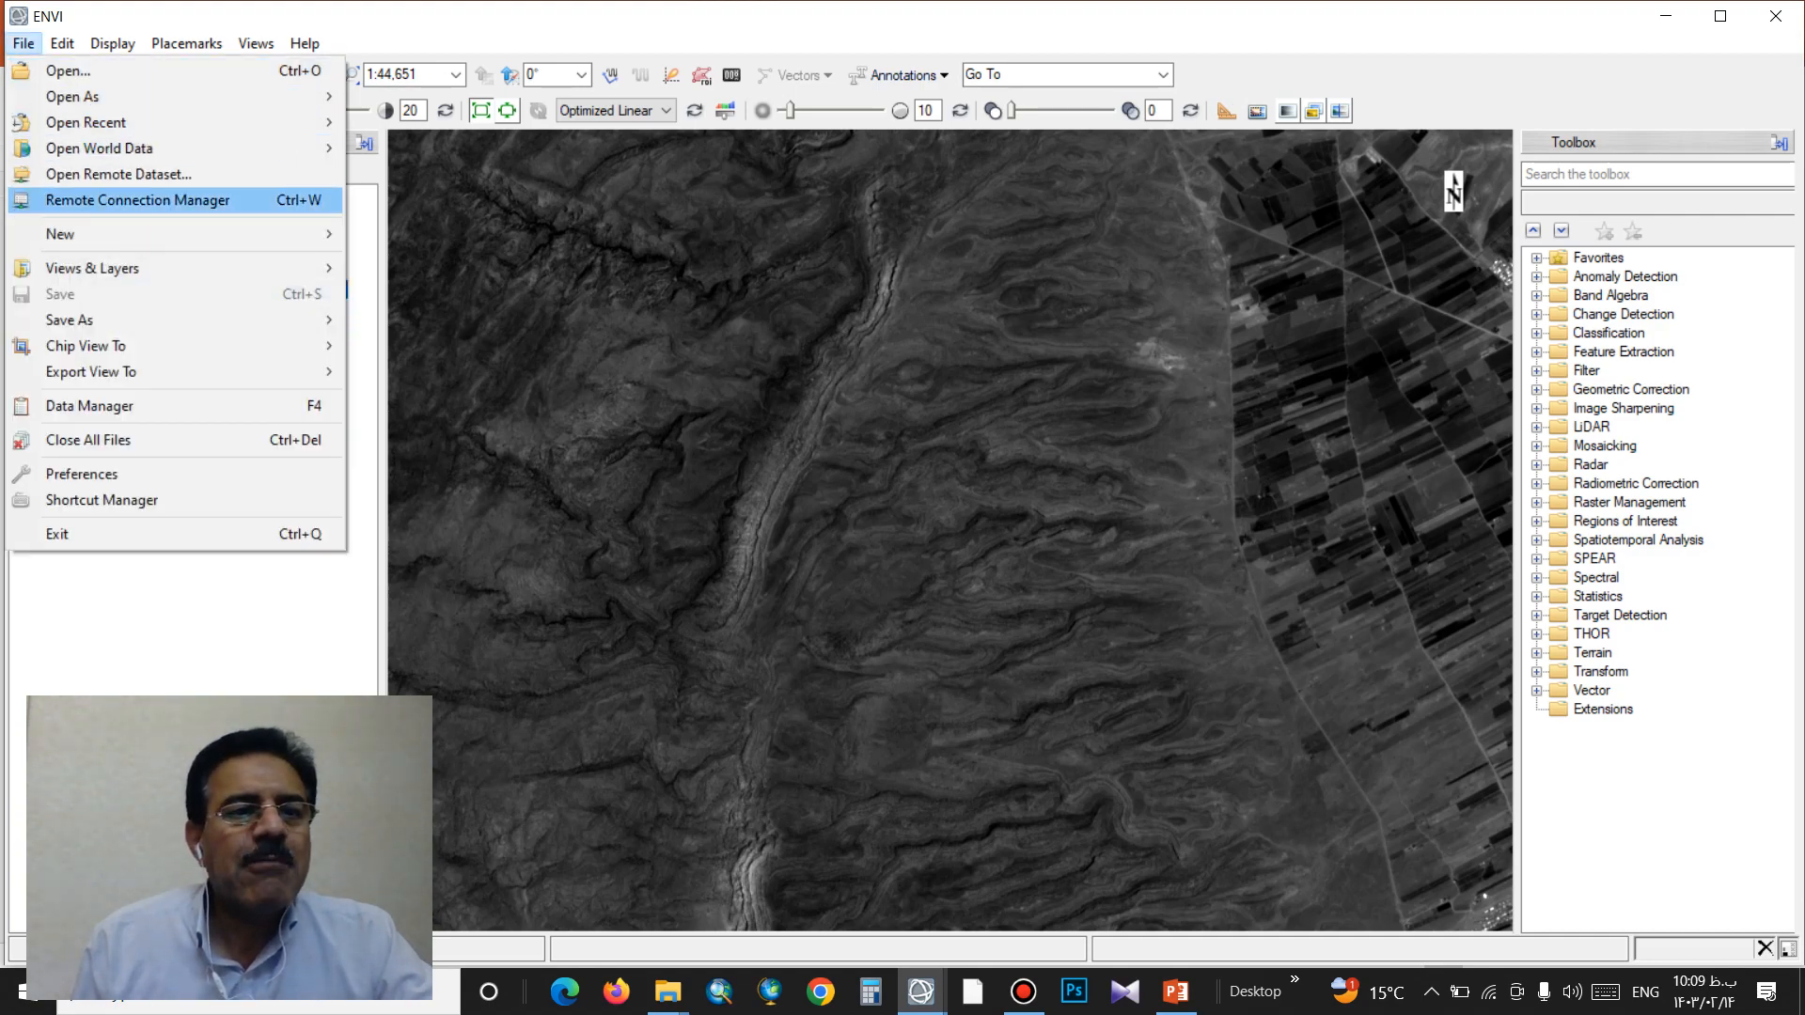
mouse_move(94, 321)
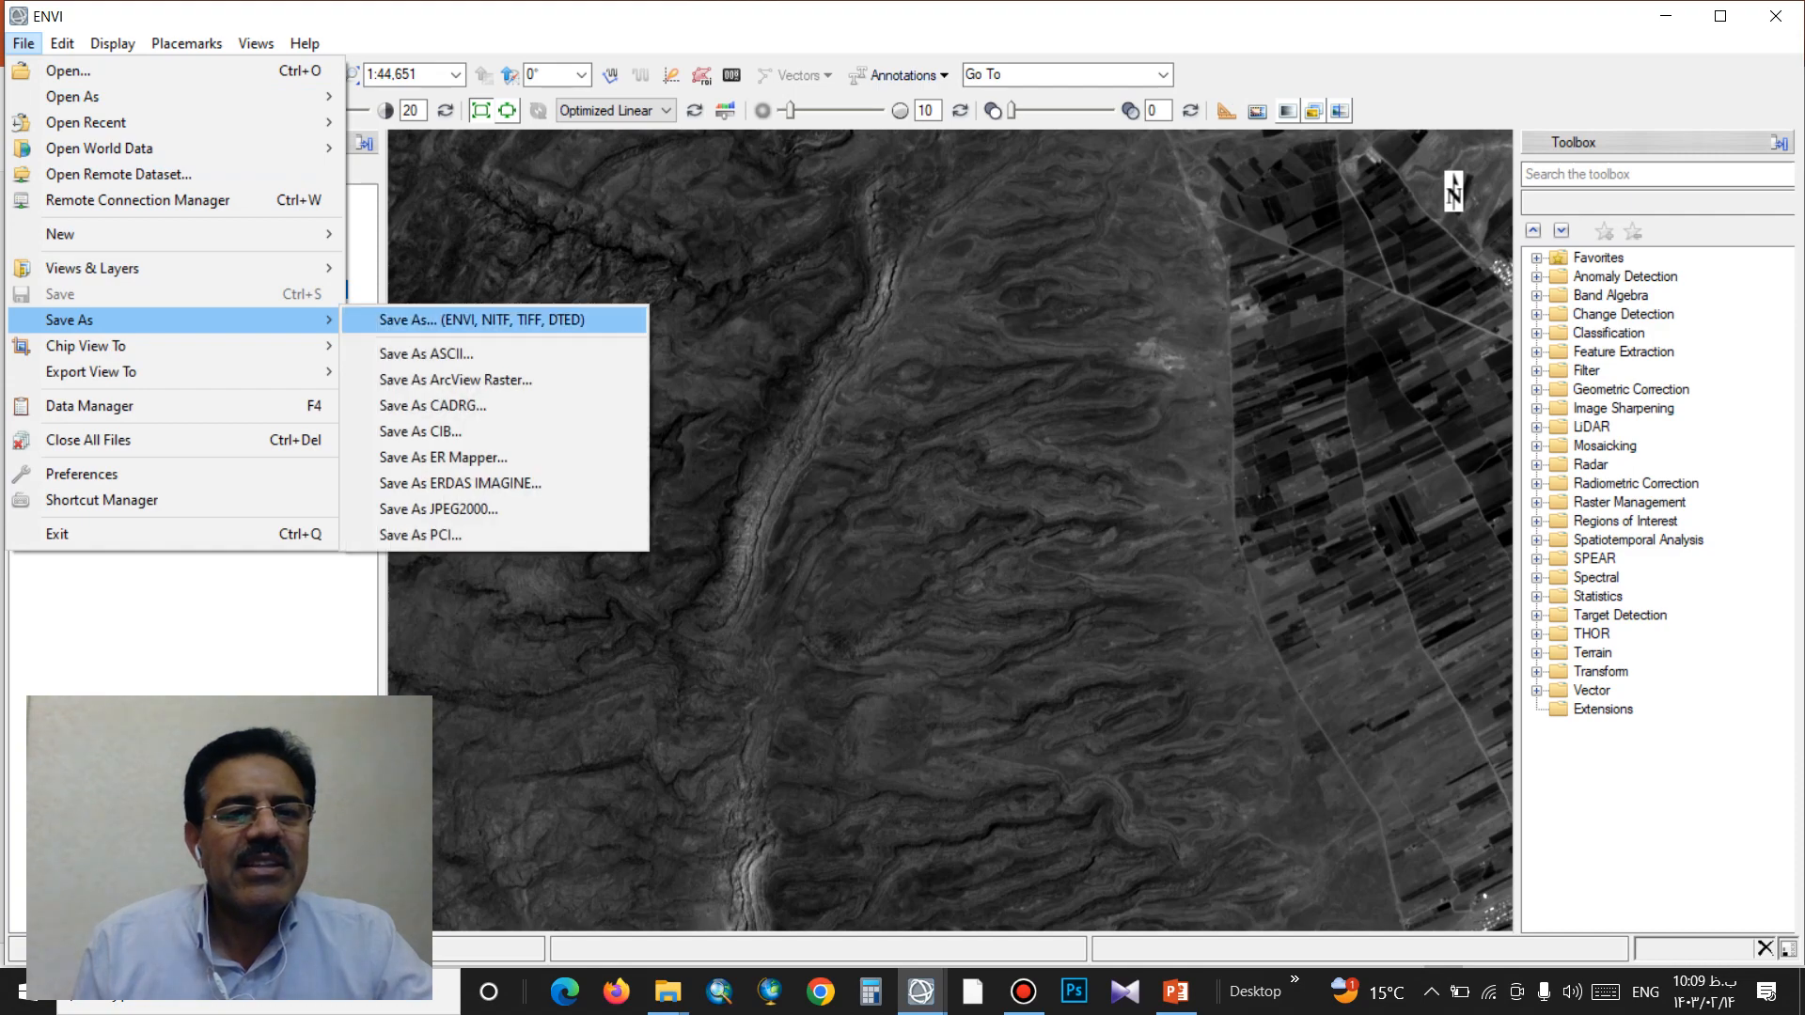
click(482, 319)
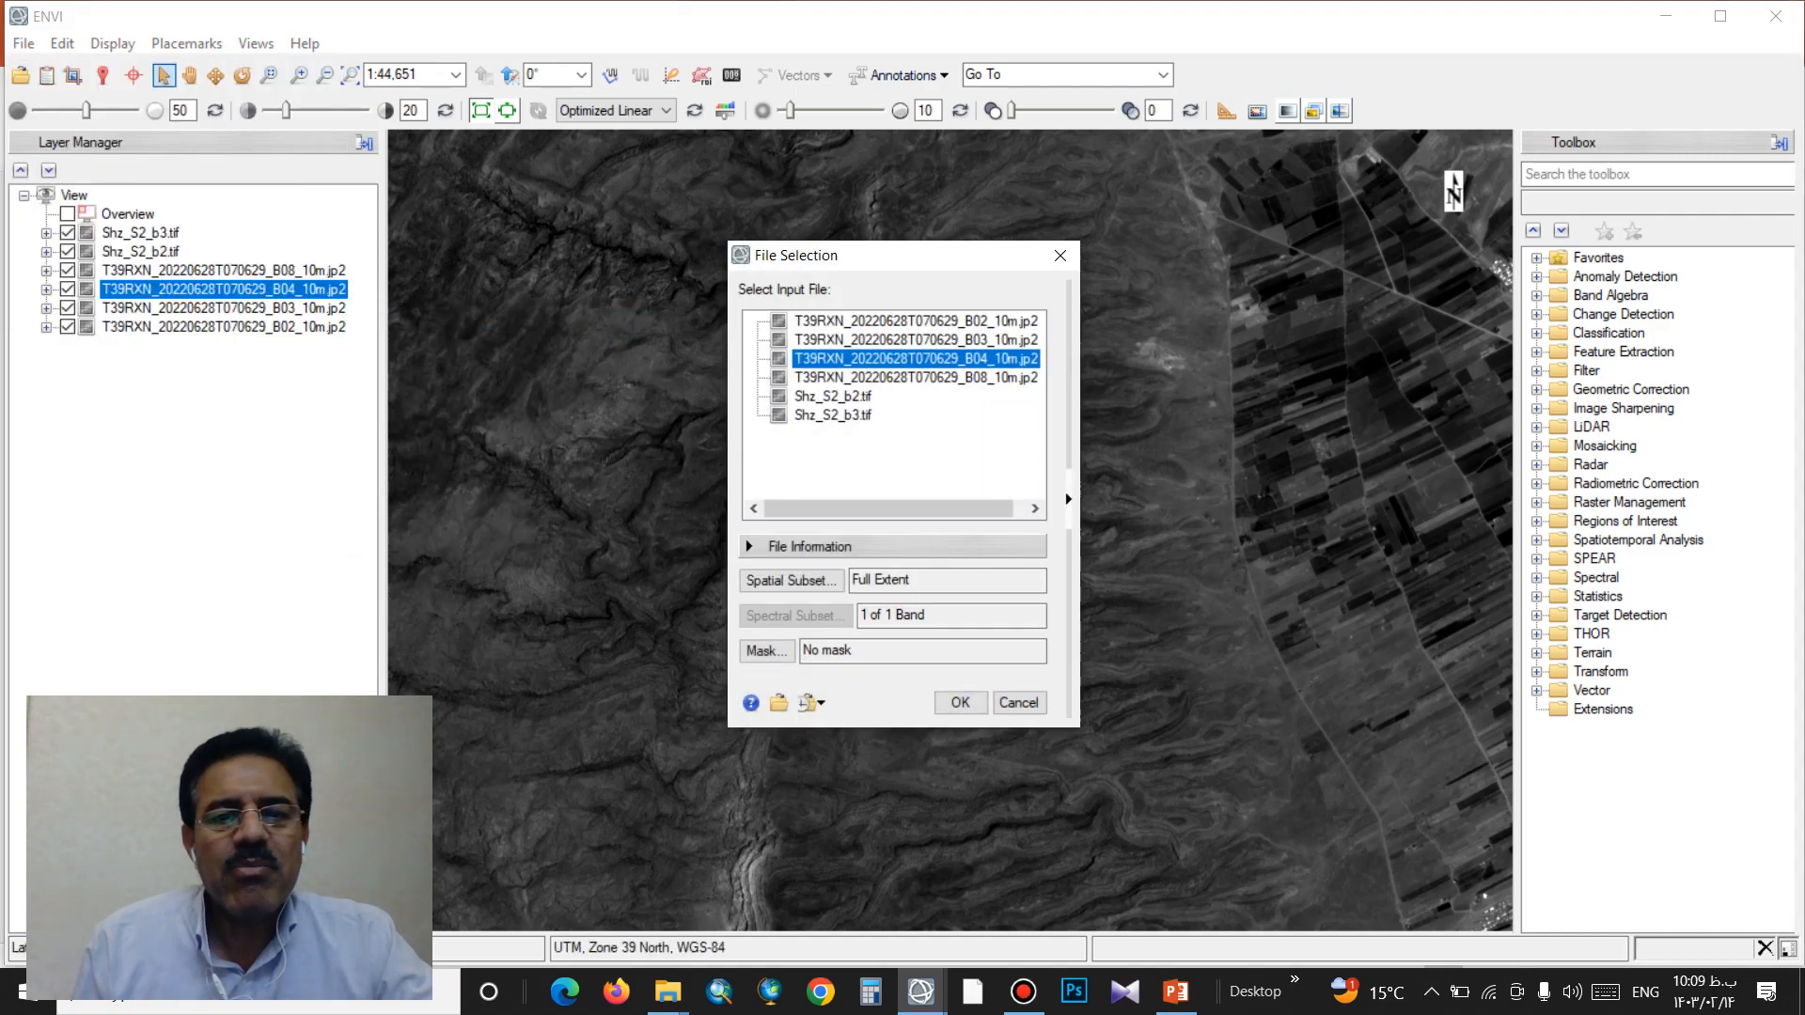
drag(890, 509, 907, 509)
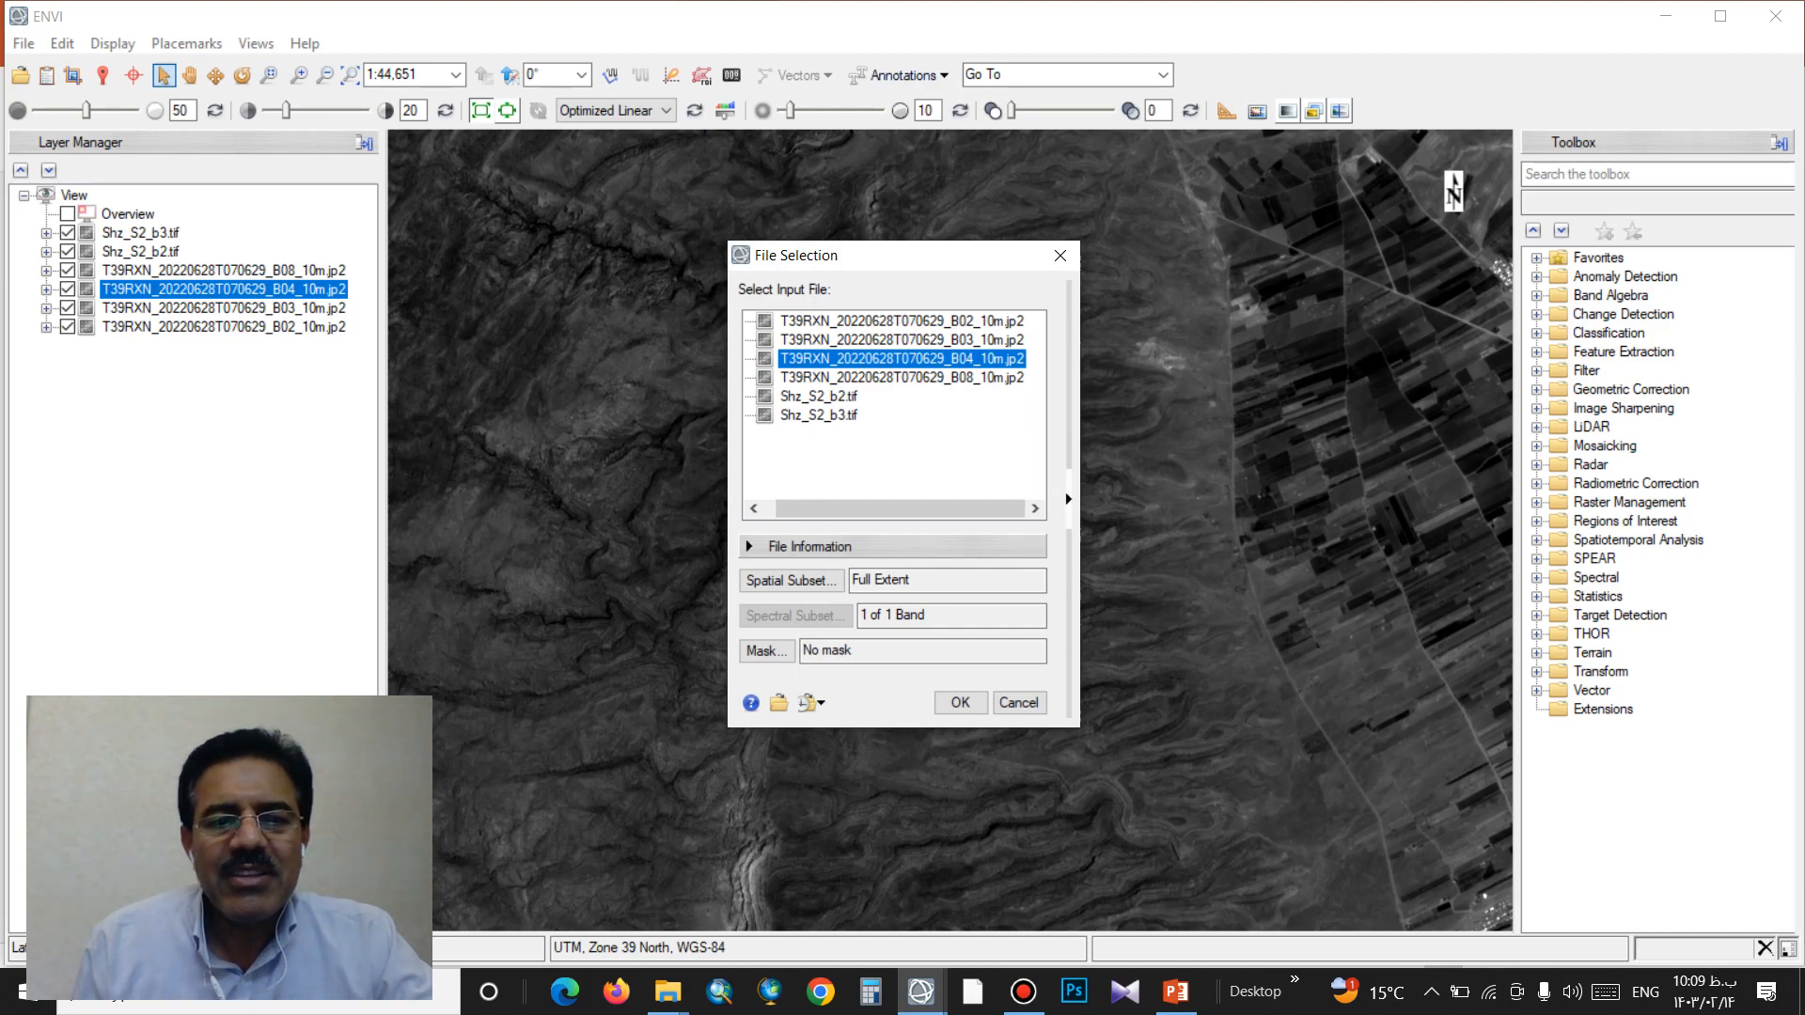
click(960, 703)
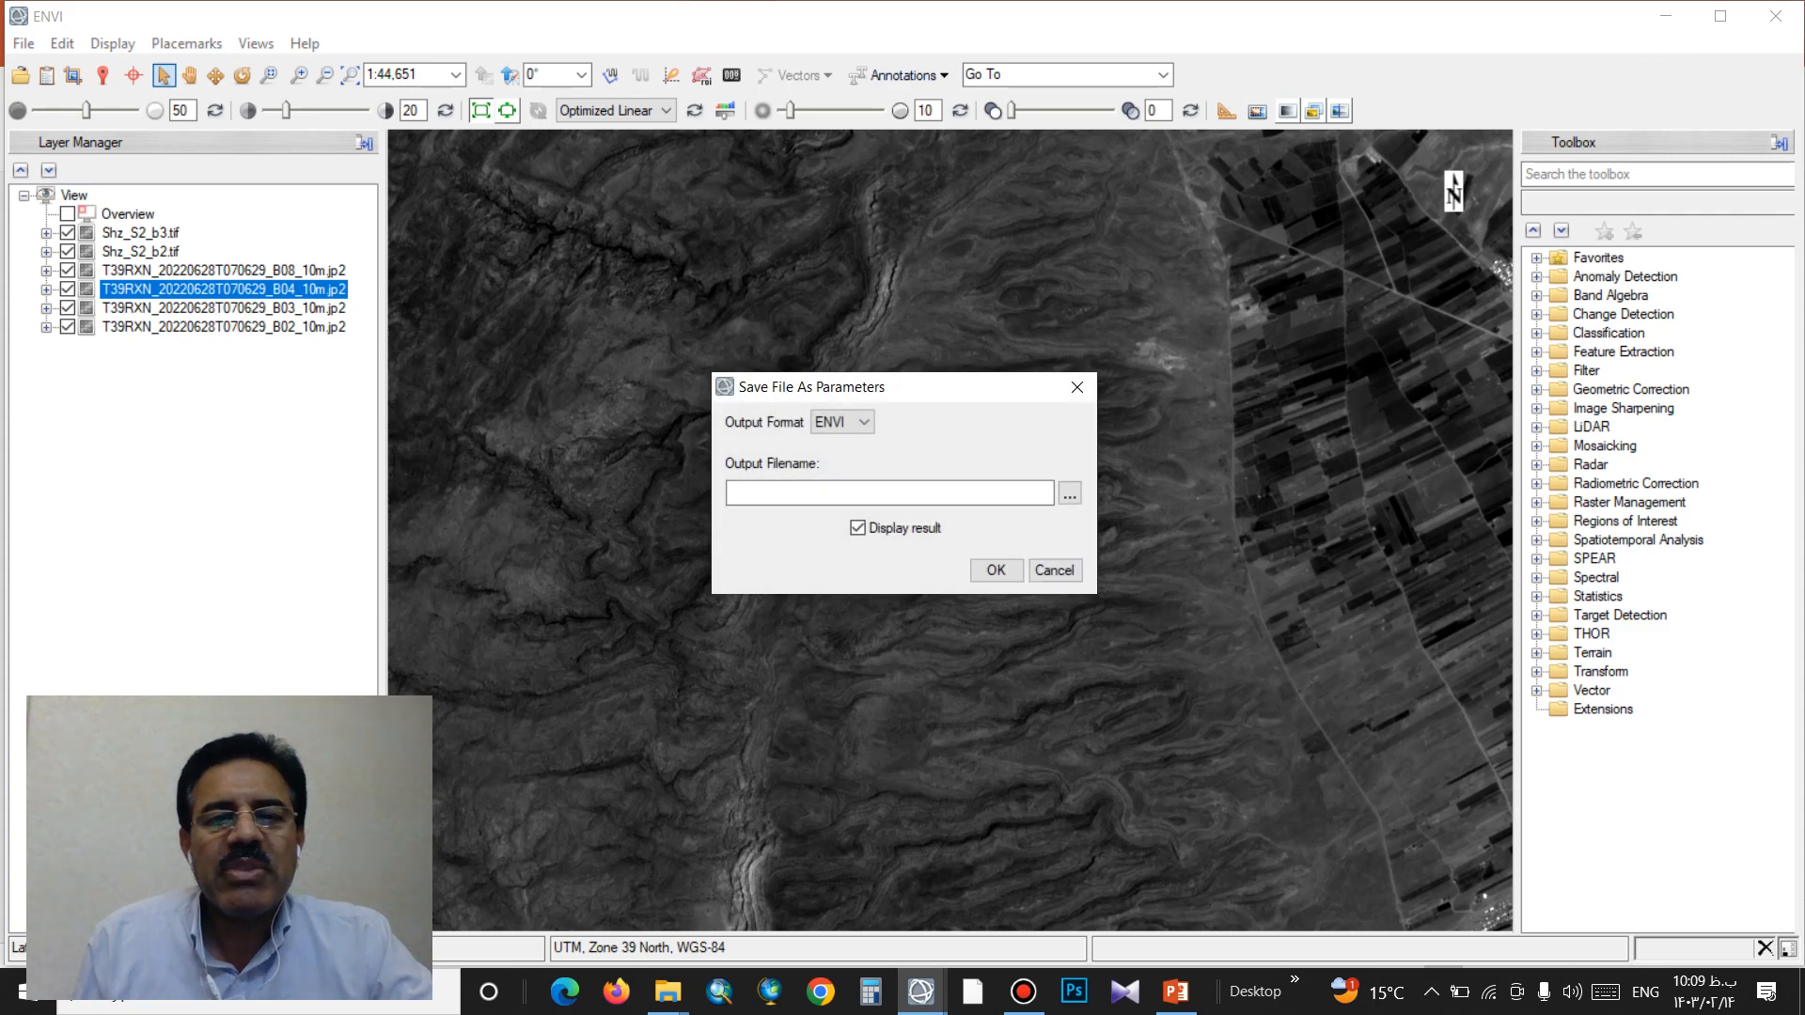
Step: Export the B04 band in TIFF format to the Shz_S2_tif folder under the name Shz_S2_b4
click(862, 422)
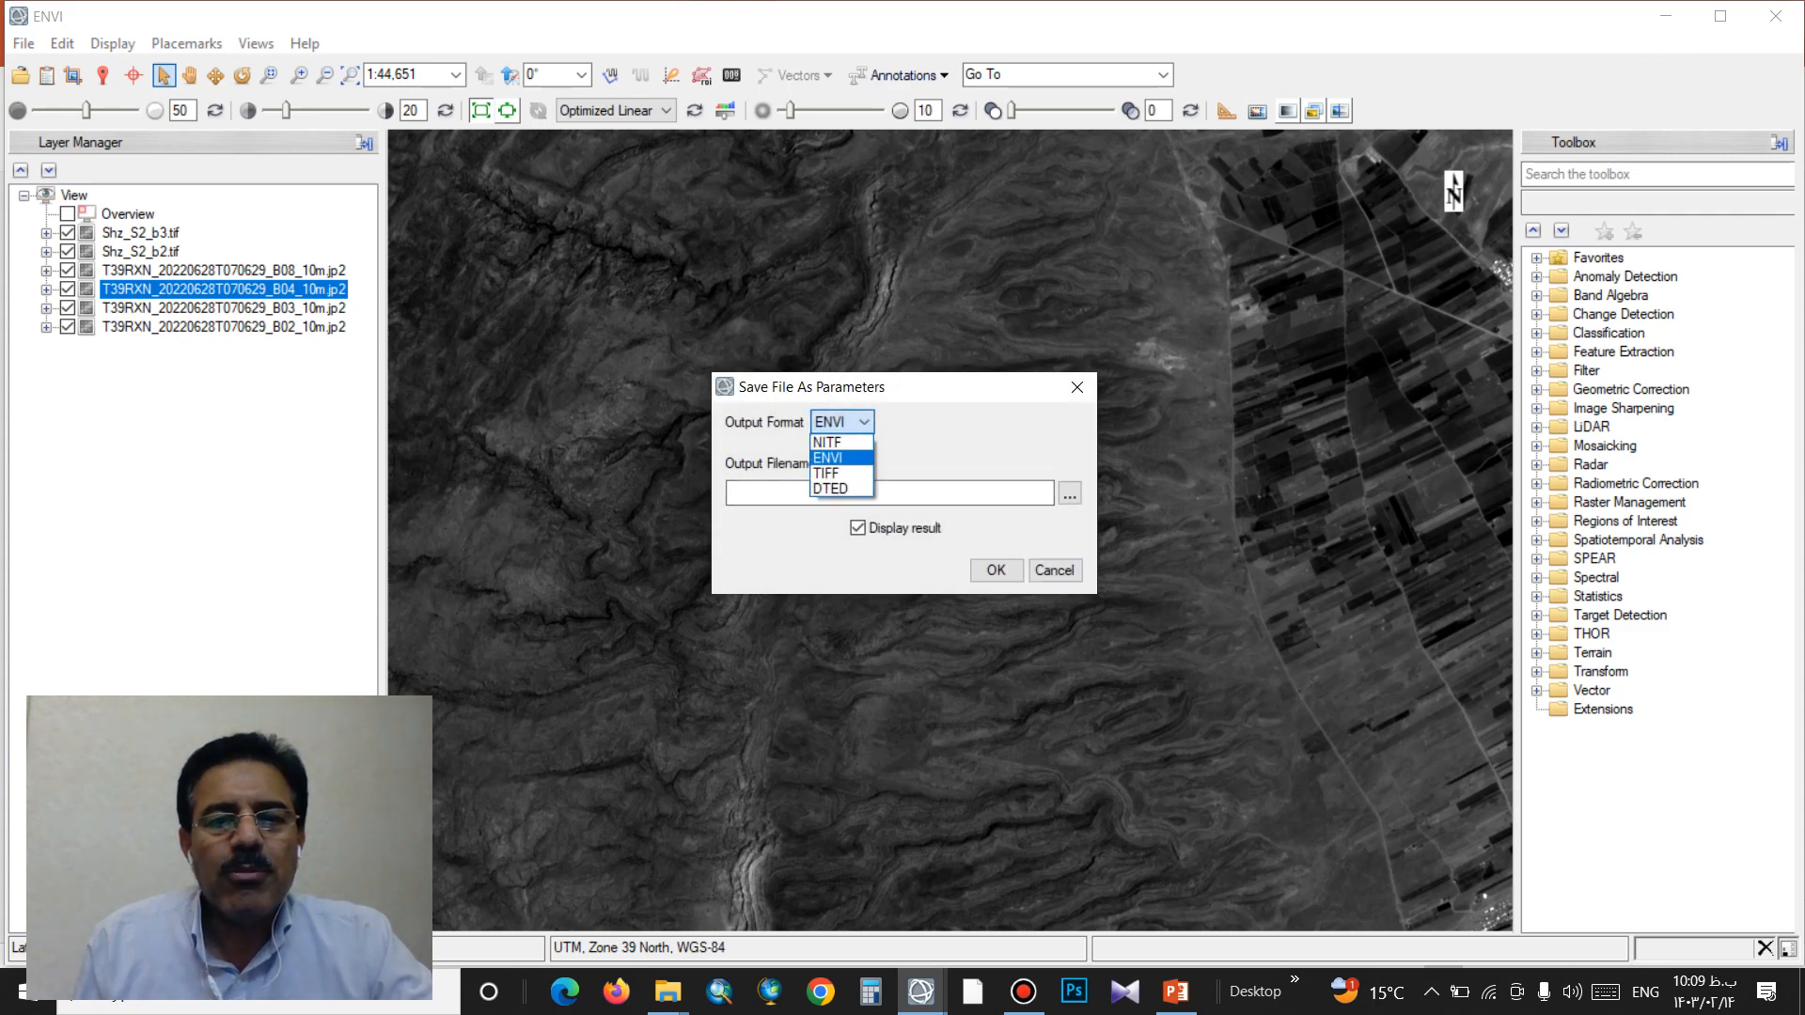
click(826, 472)
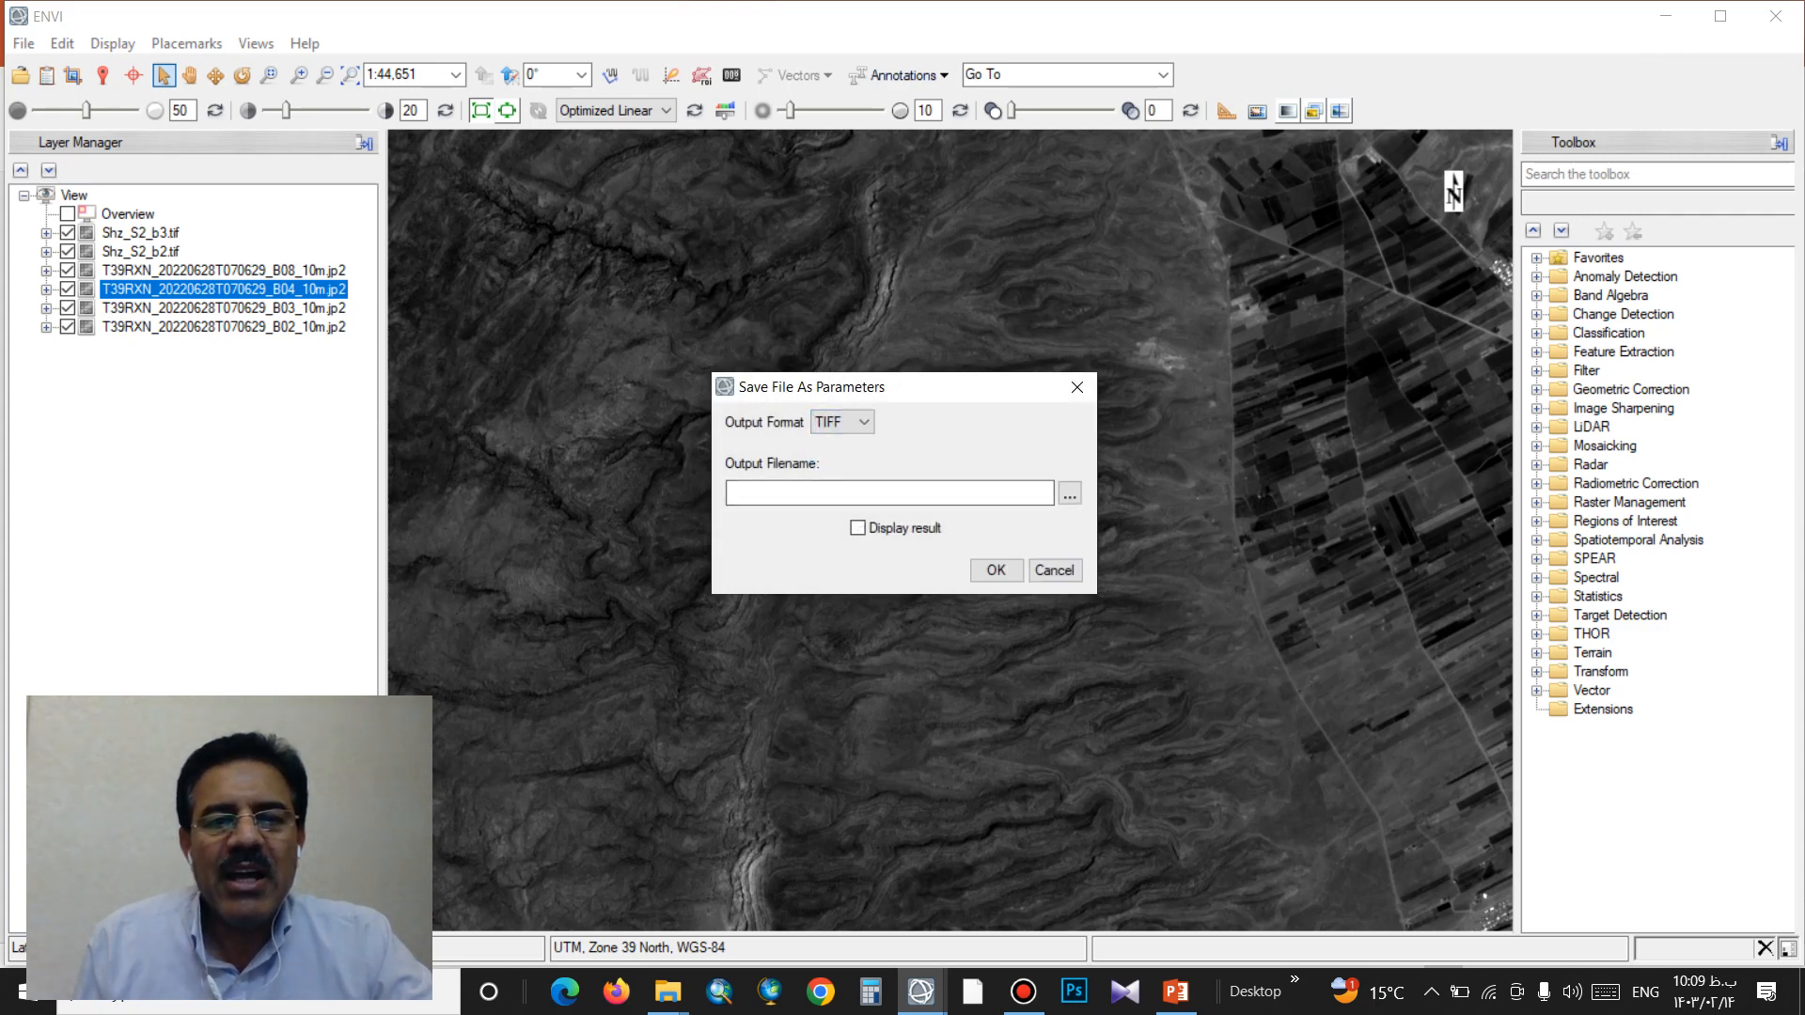
click(1069, 493)
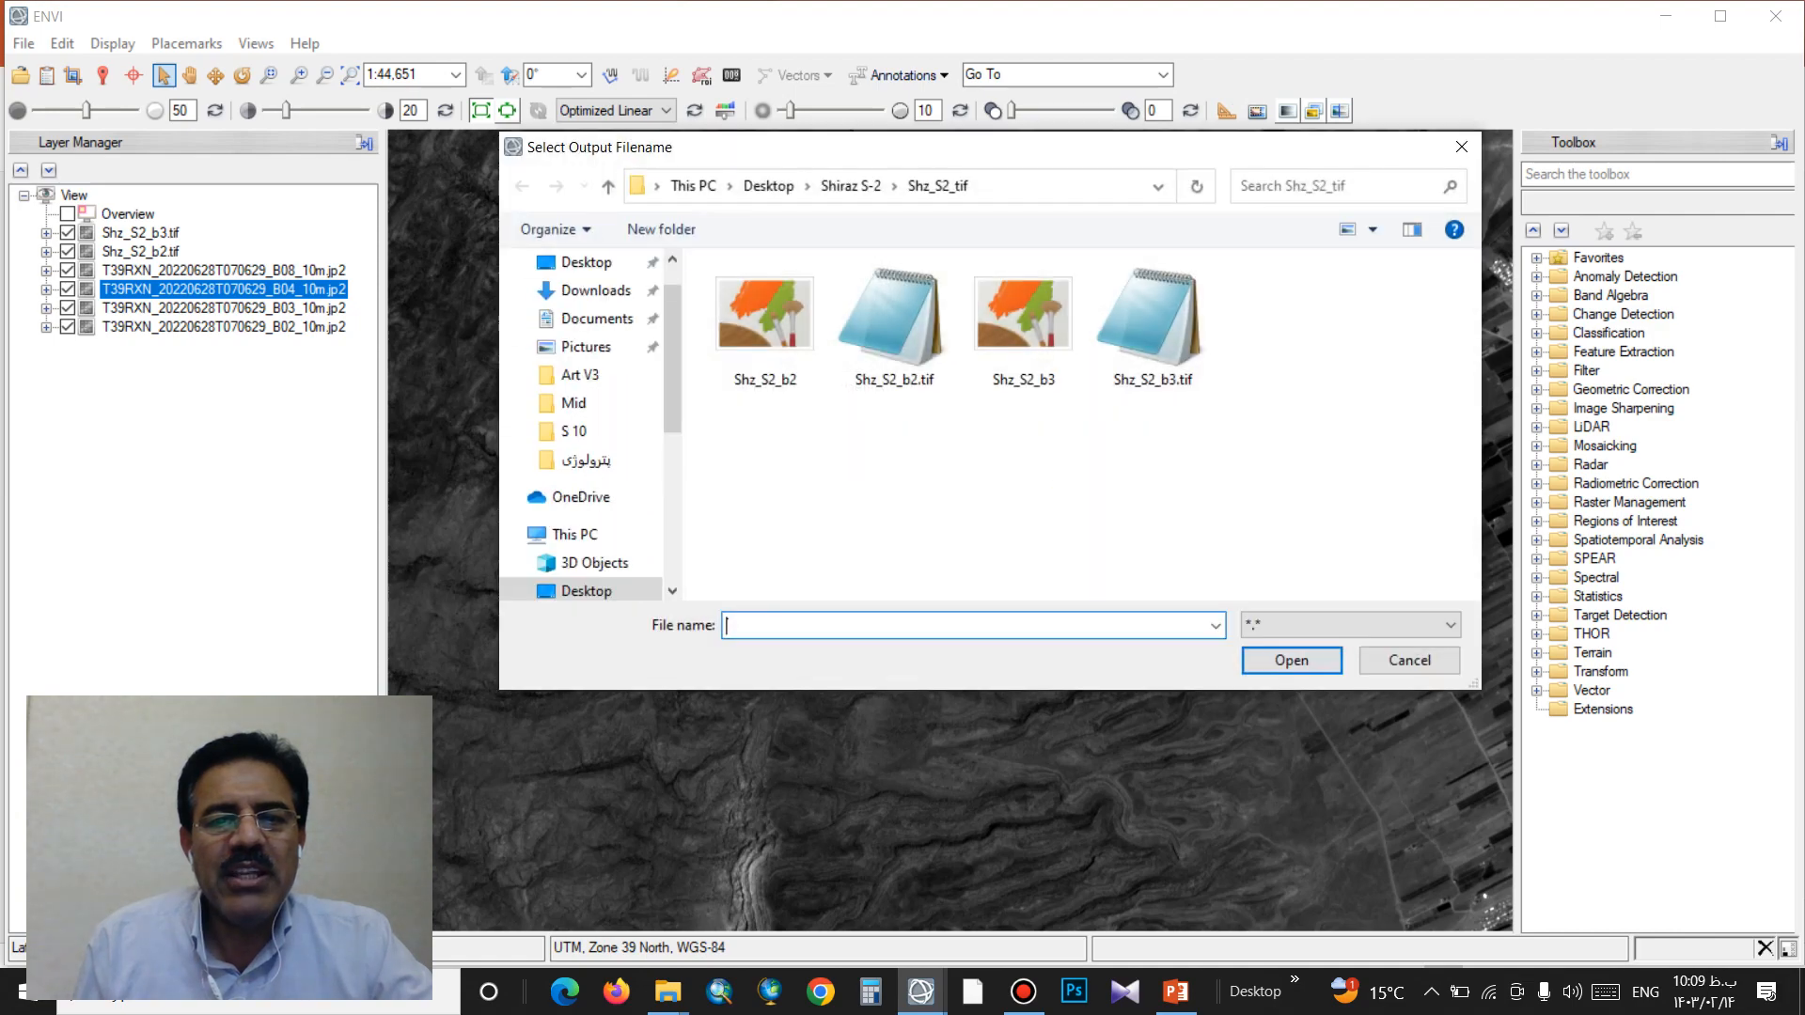
click(1023, 325)
click(807, 626)
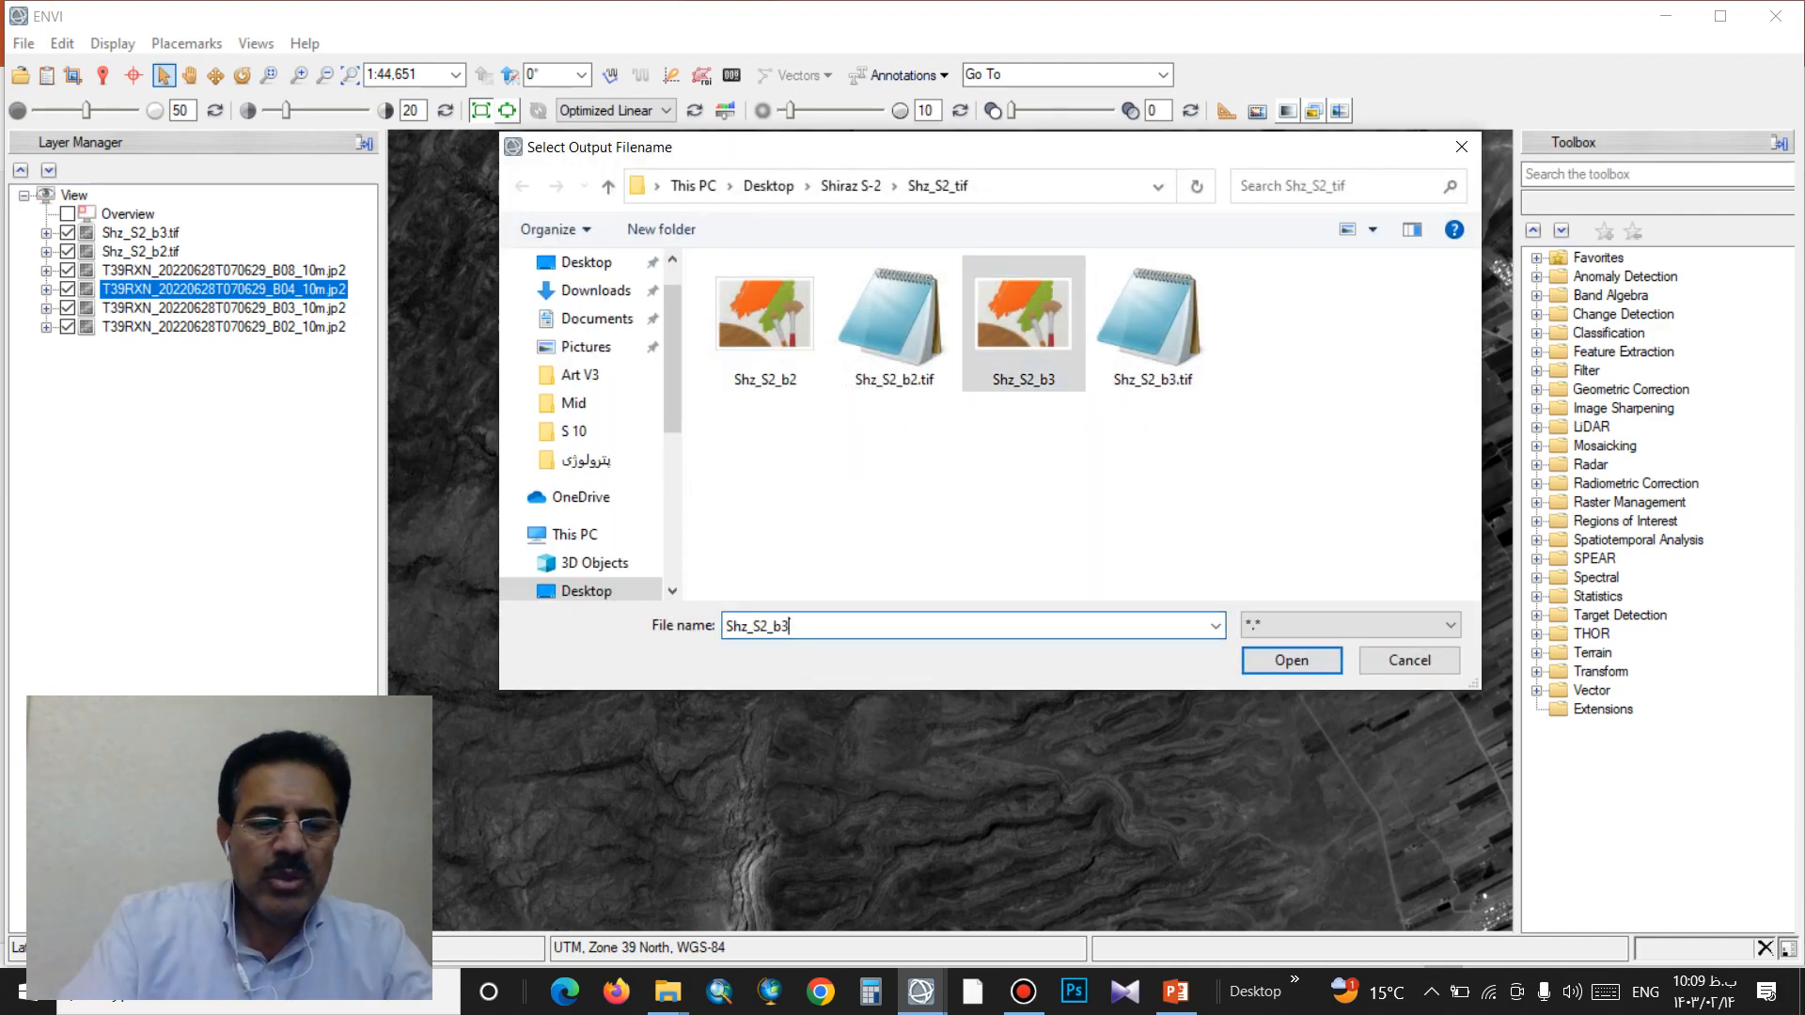
key(BackSpace)
text(4)
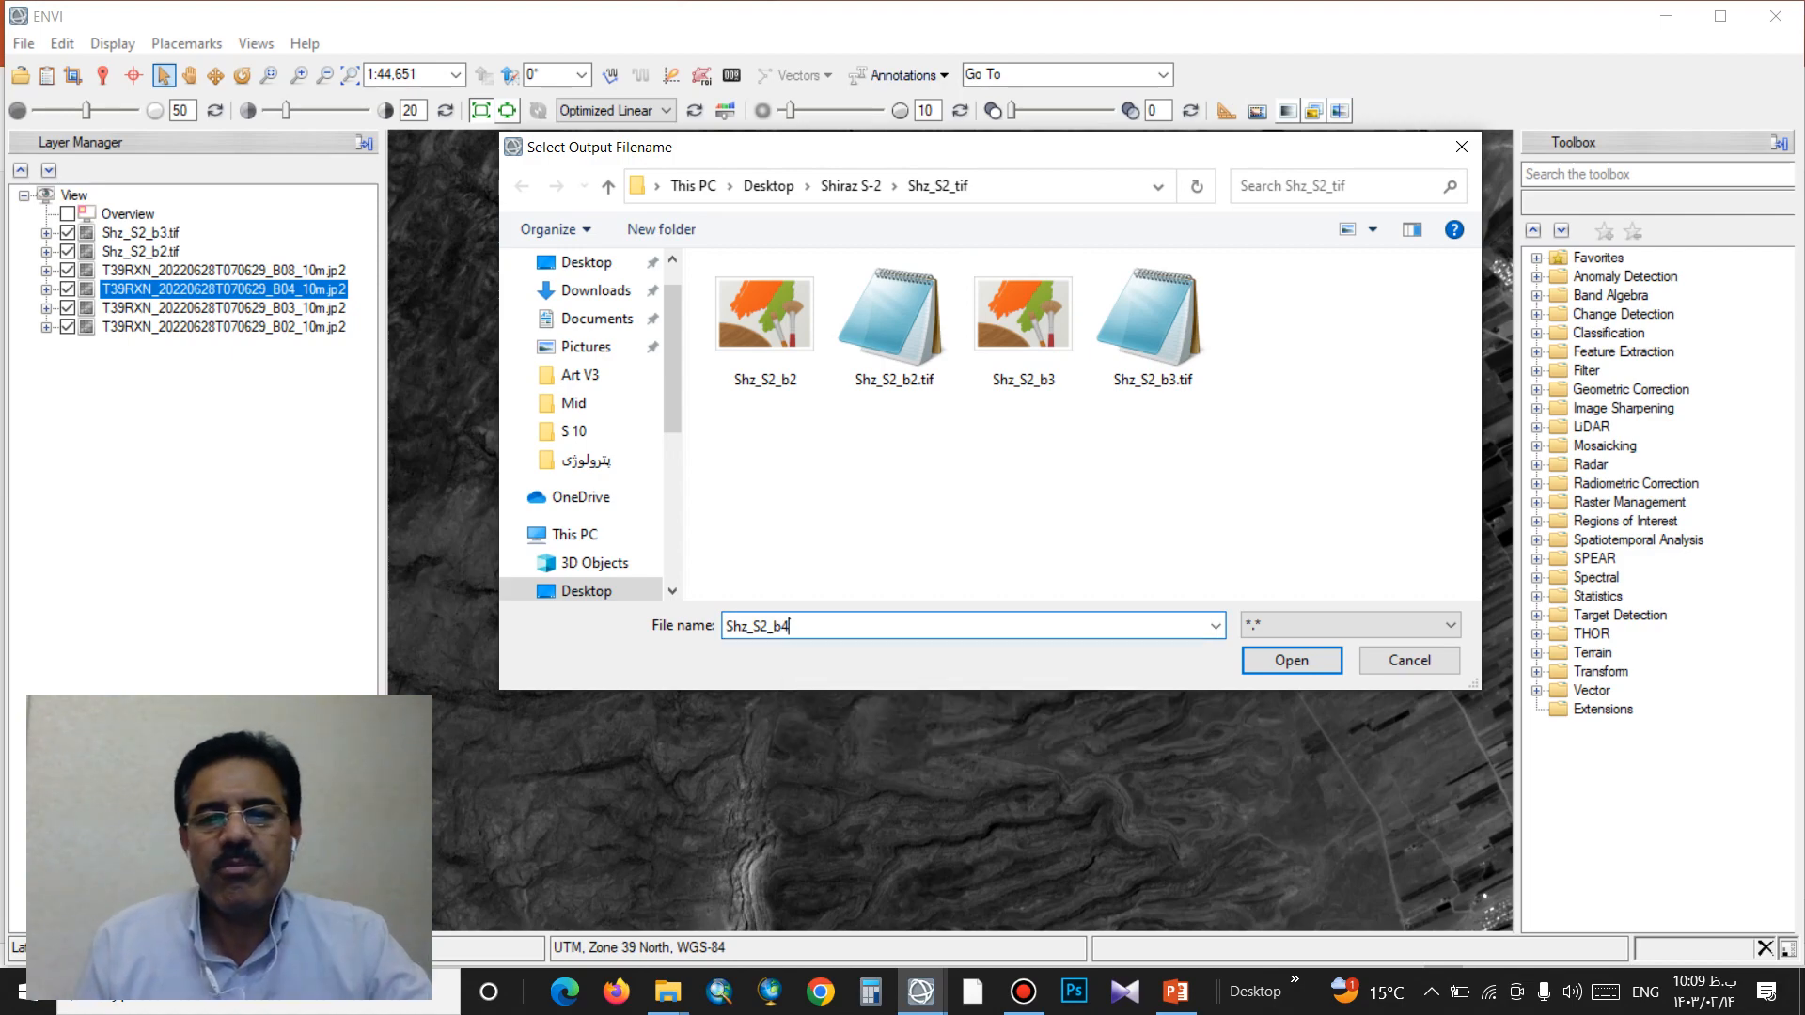
key(Return)
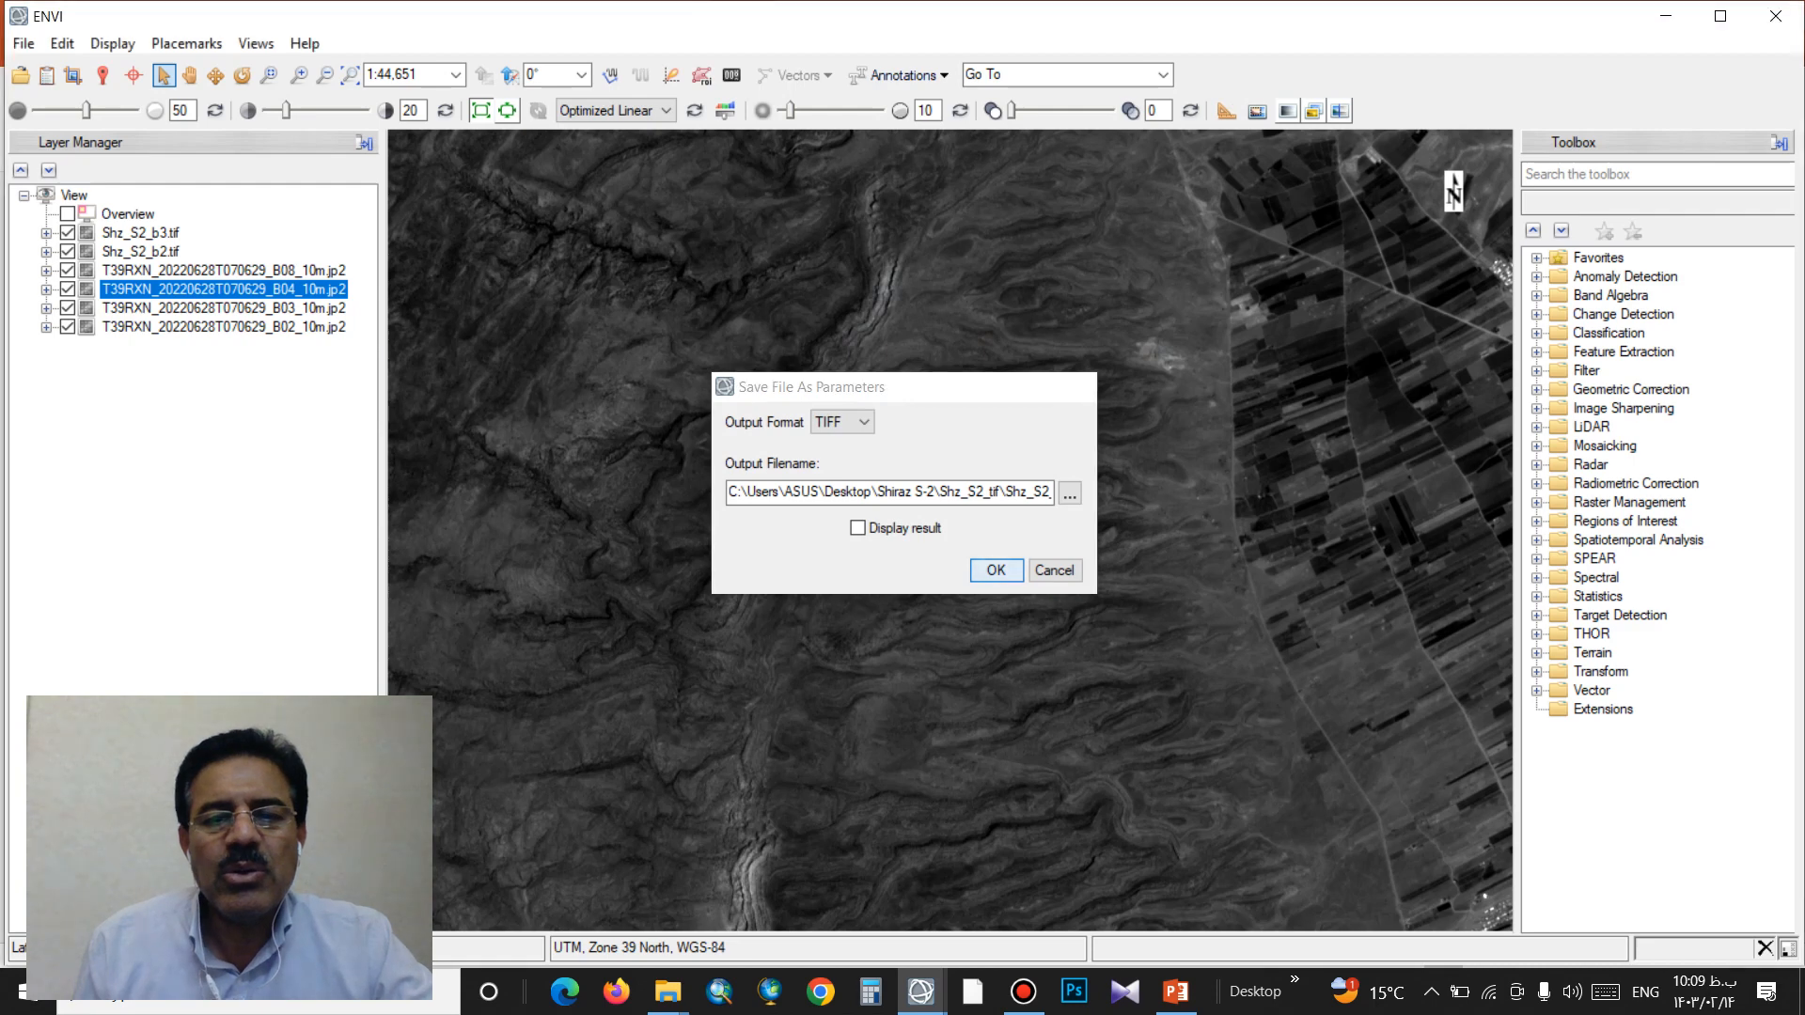
key(Return)
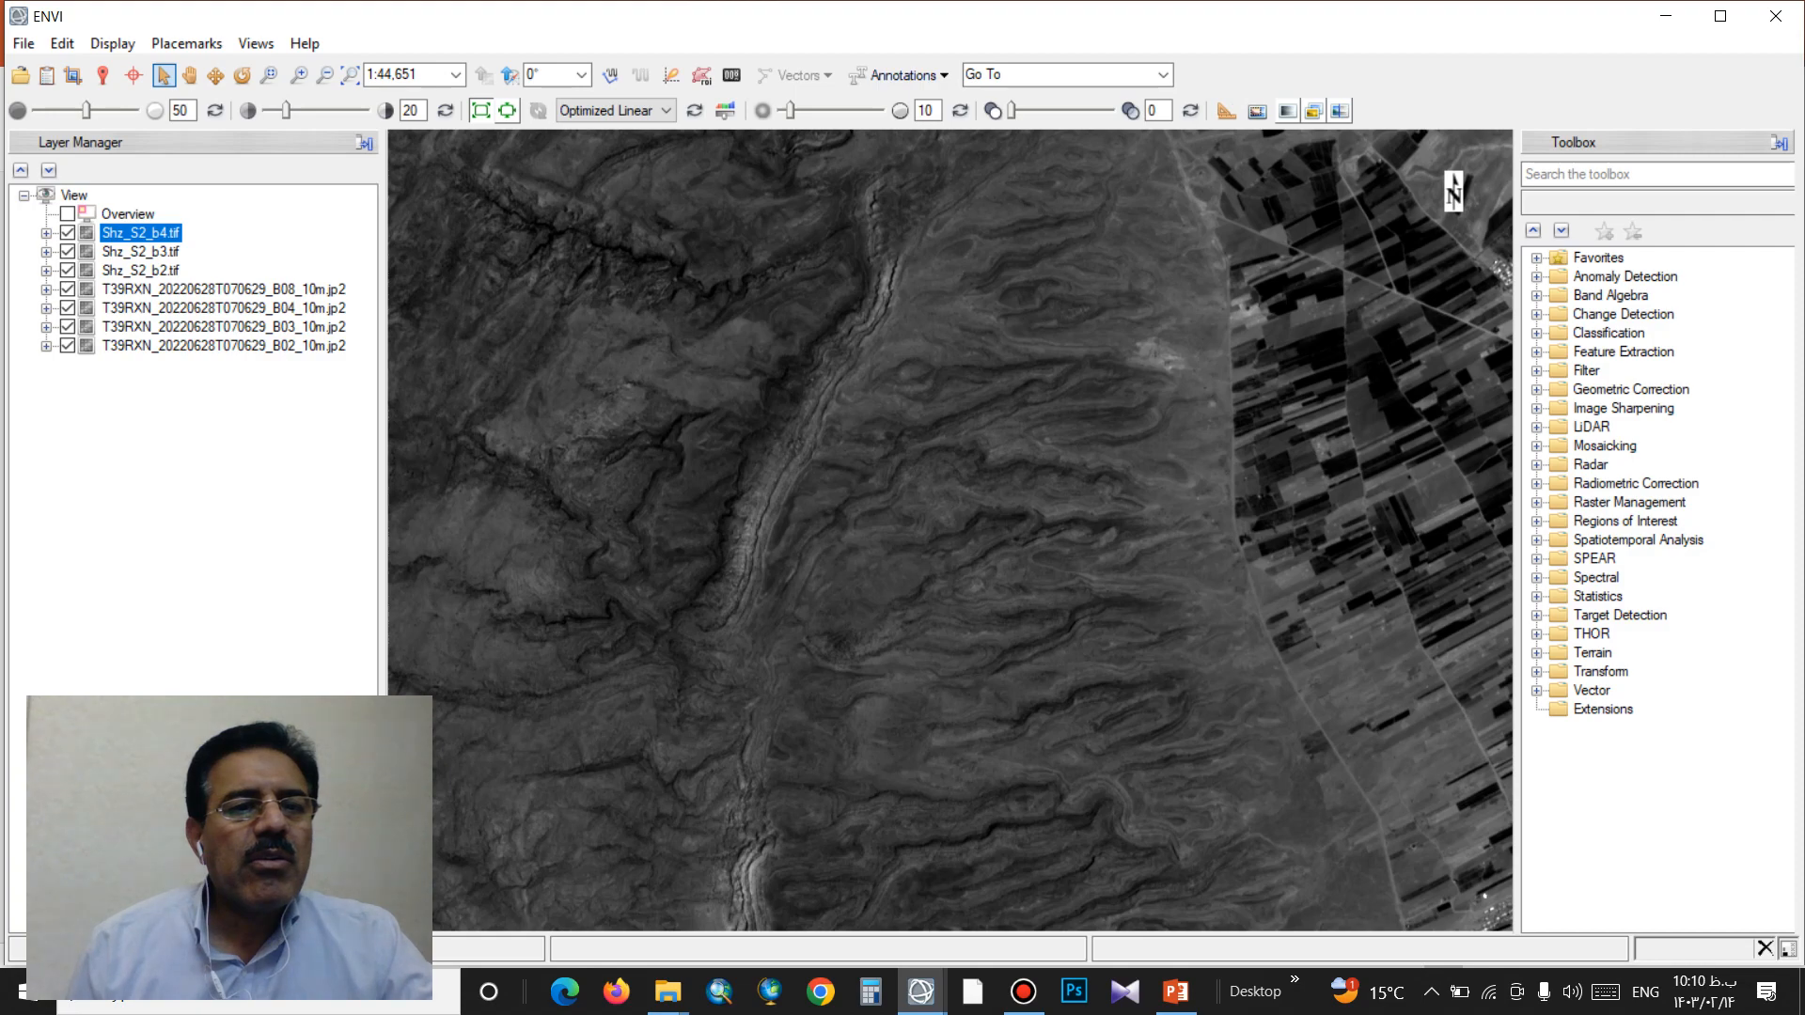
Step: Select the B08 10 m layer and start saving it as a new file, using that band as the full-extent input
click(224, 289)
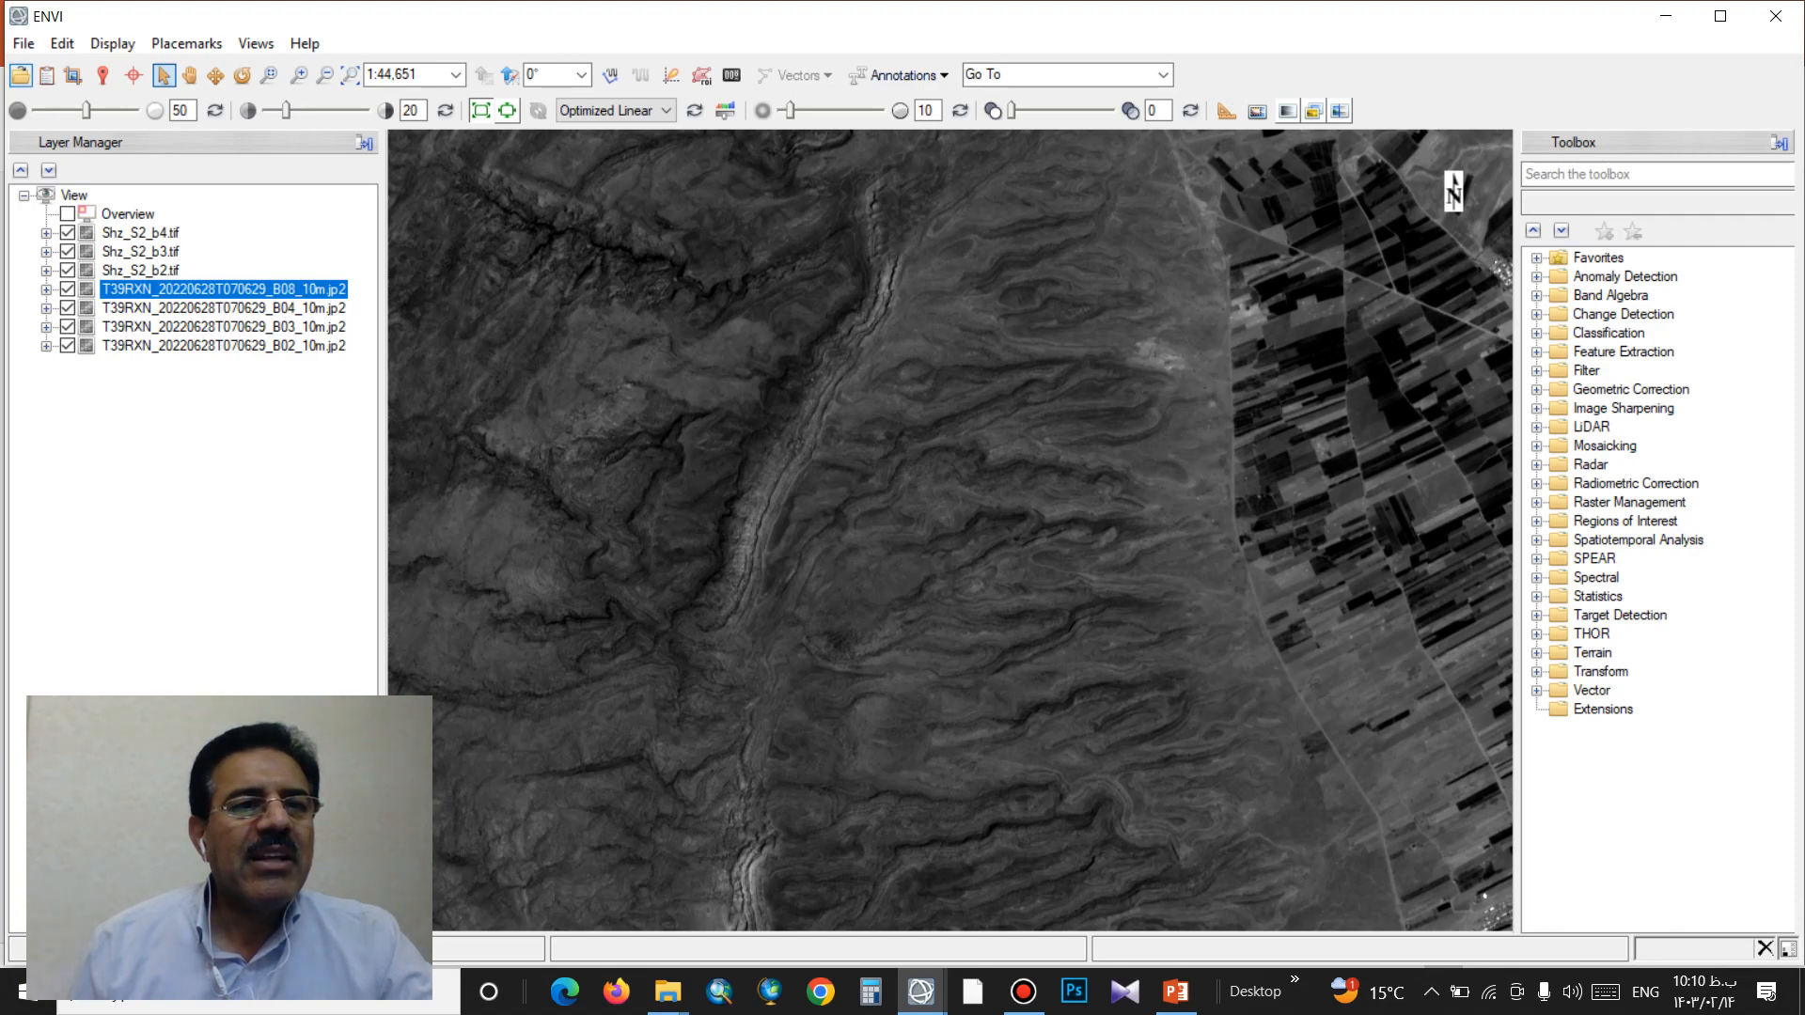
click(23, 43)
mouse_move(69, 320)
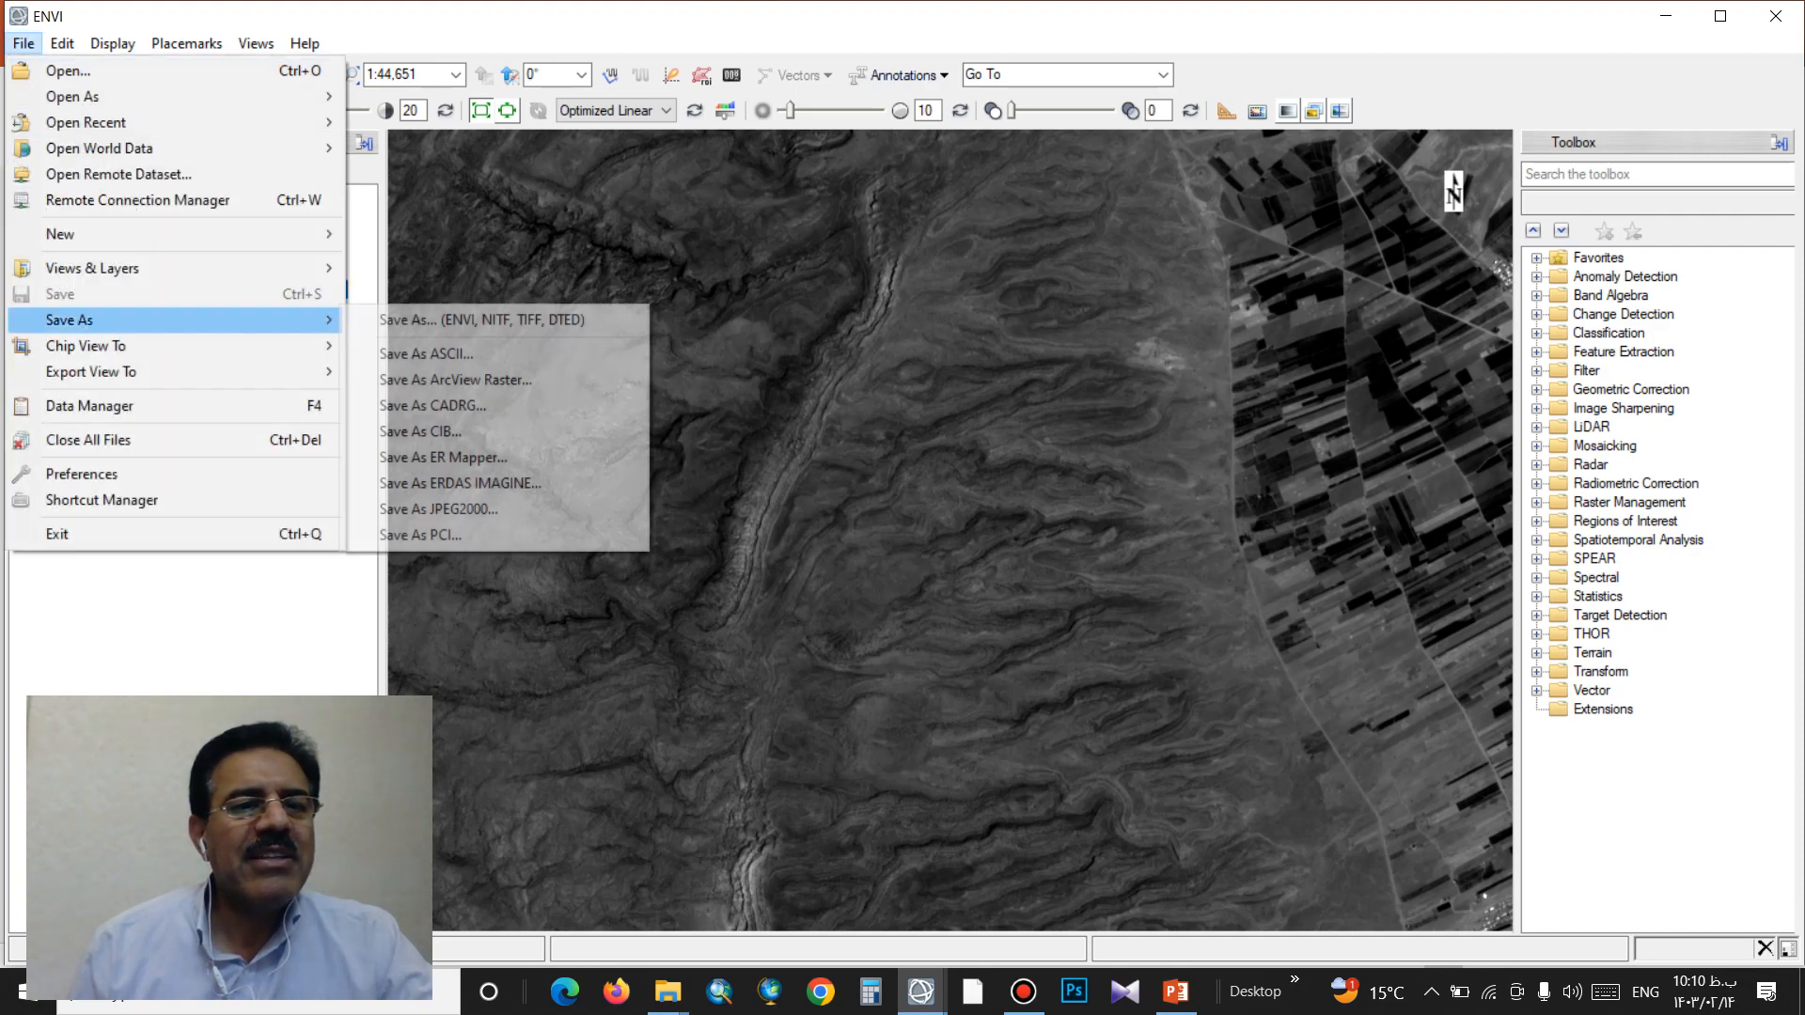
click(481, 320)
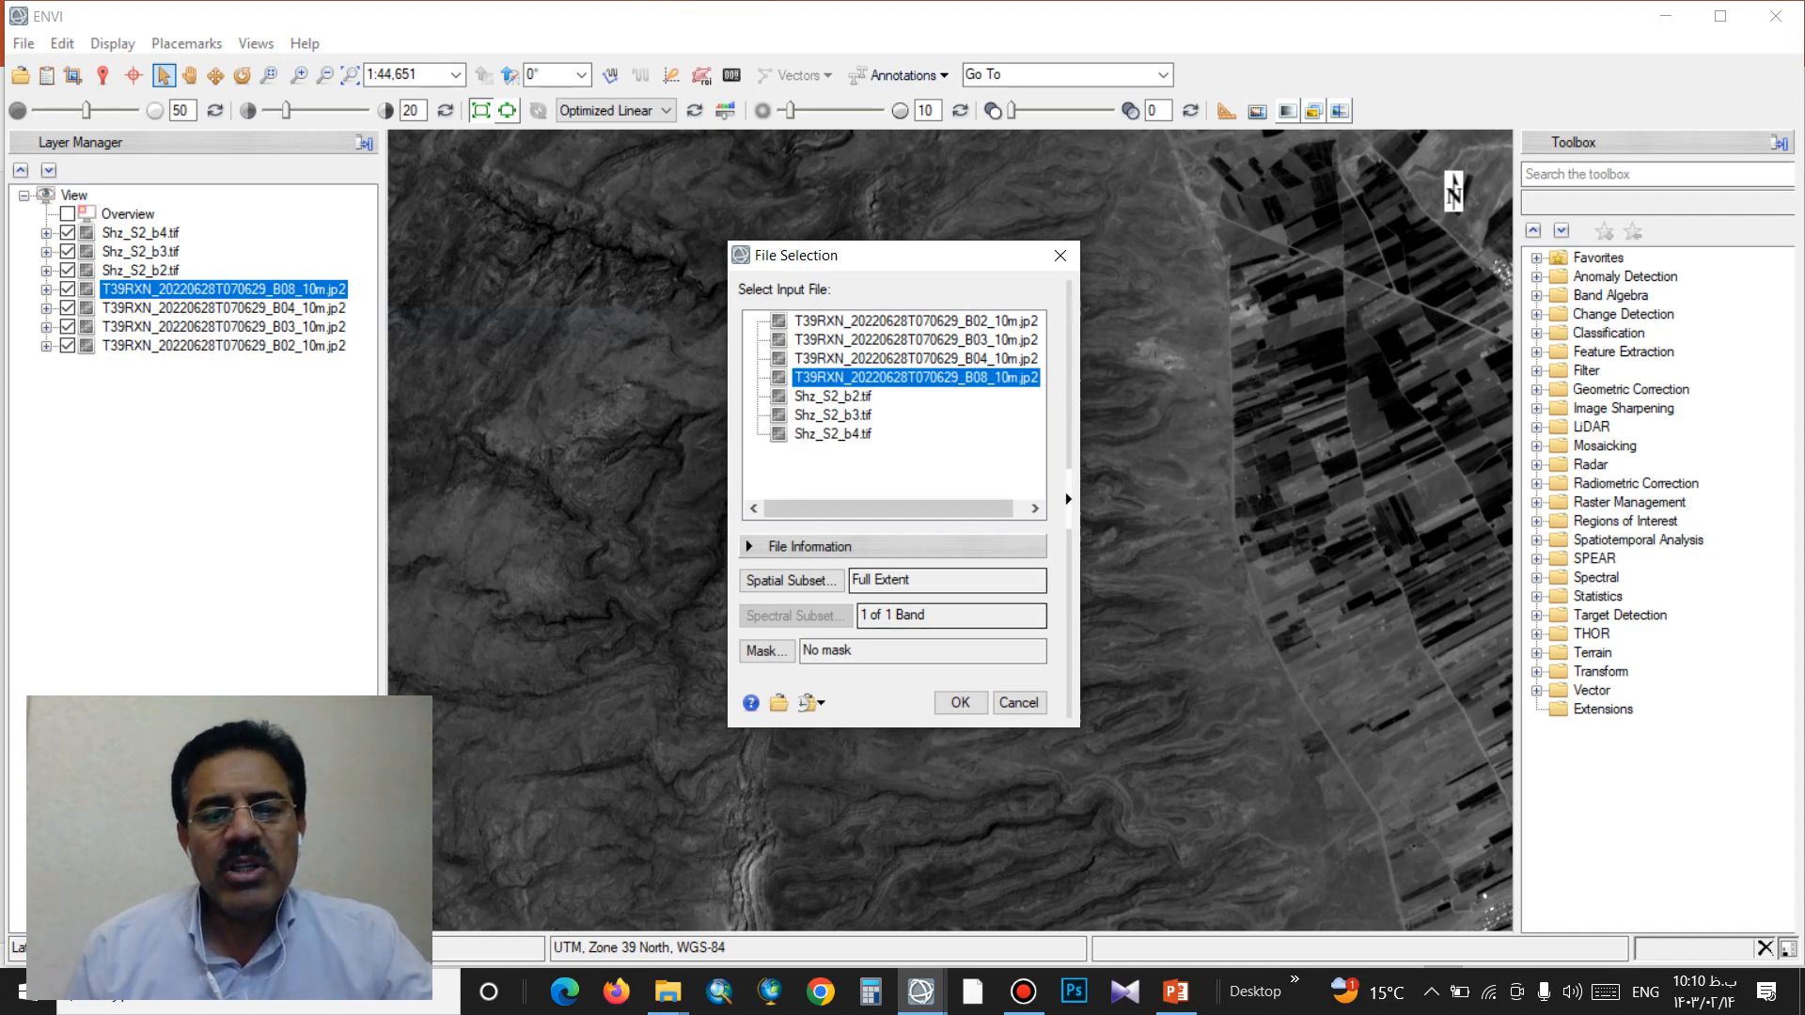
click(960, 702)
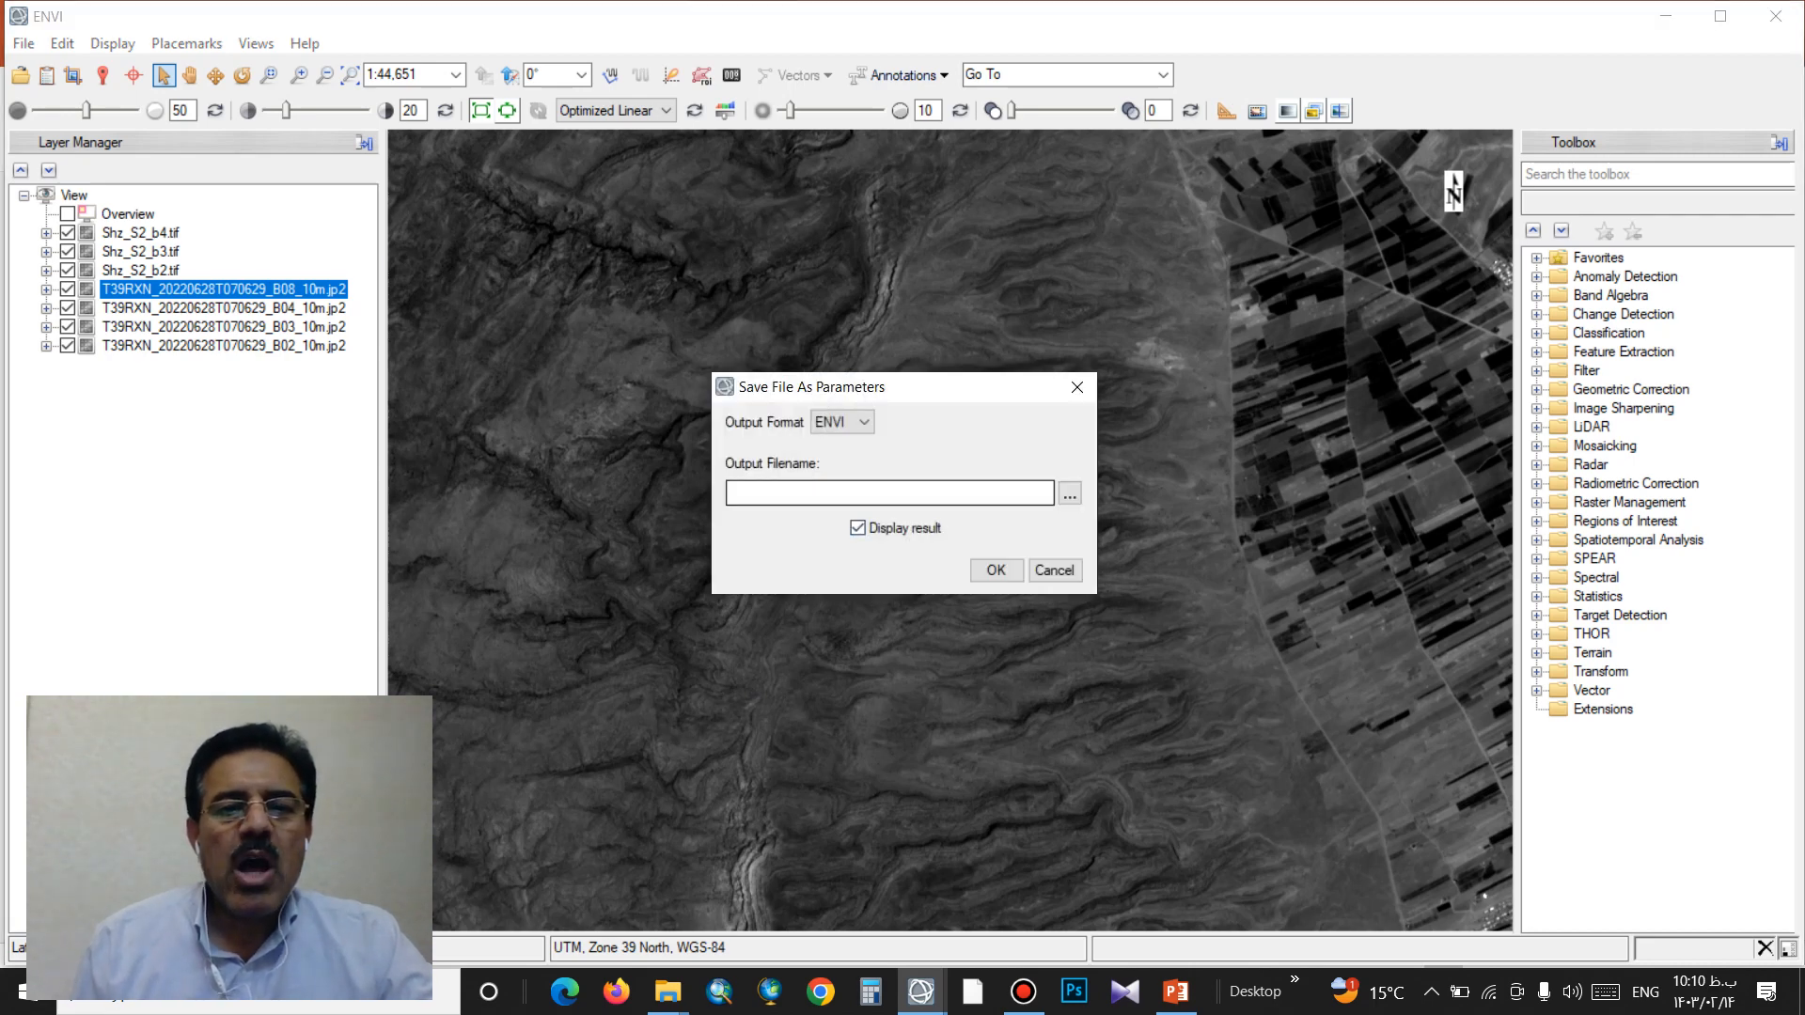
Step: Export the B08 band in TIFF format to the Shz_S2_tif folder under the name Shz_S2_b8
click(843, 422)
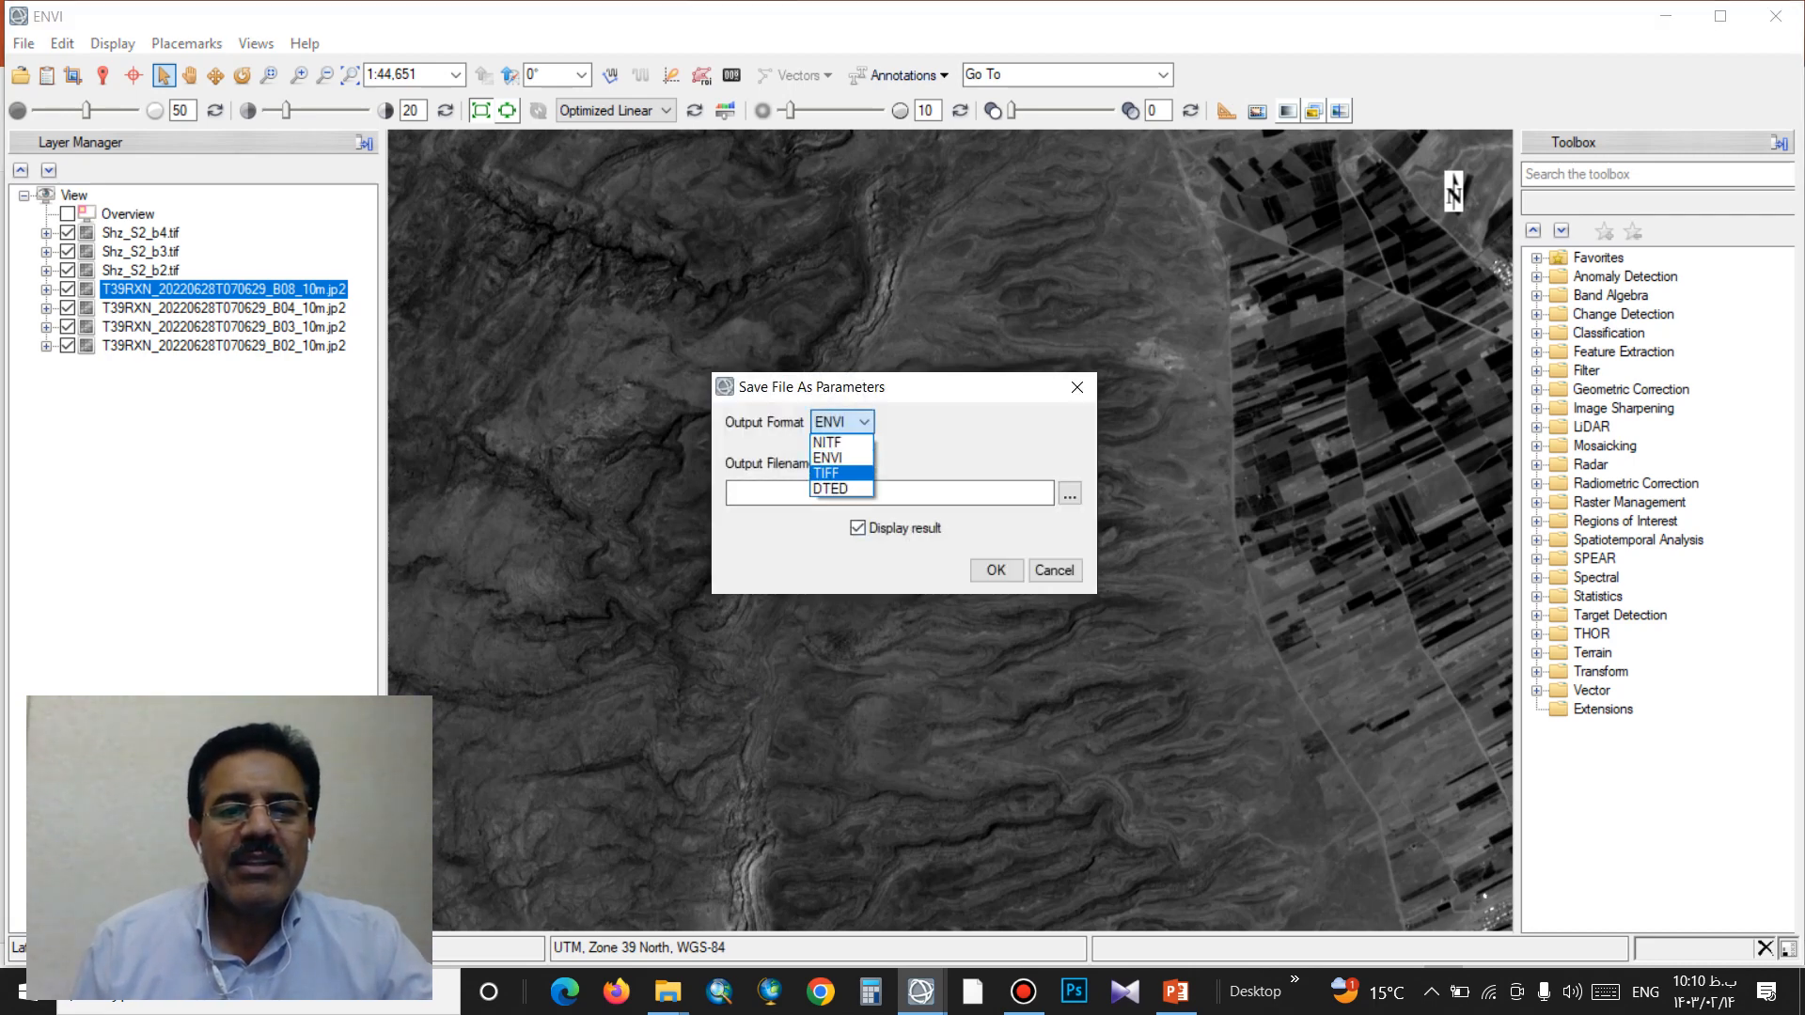
click(841, 473)
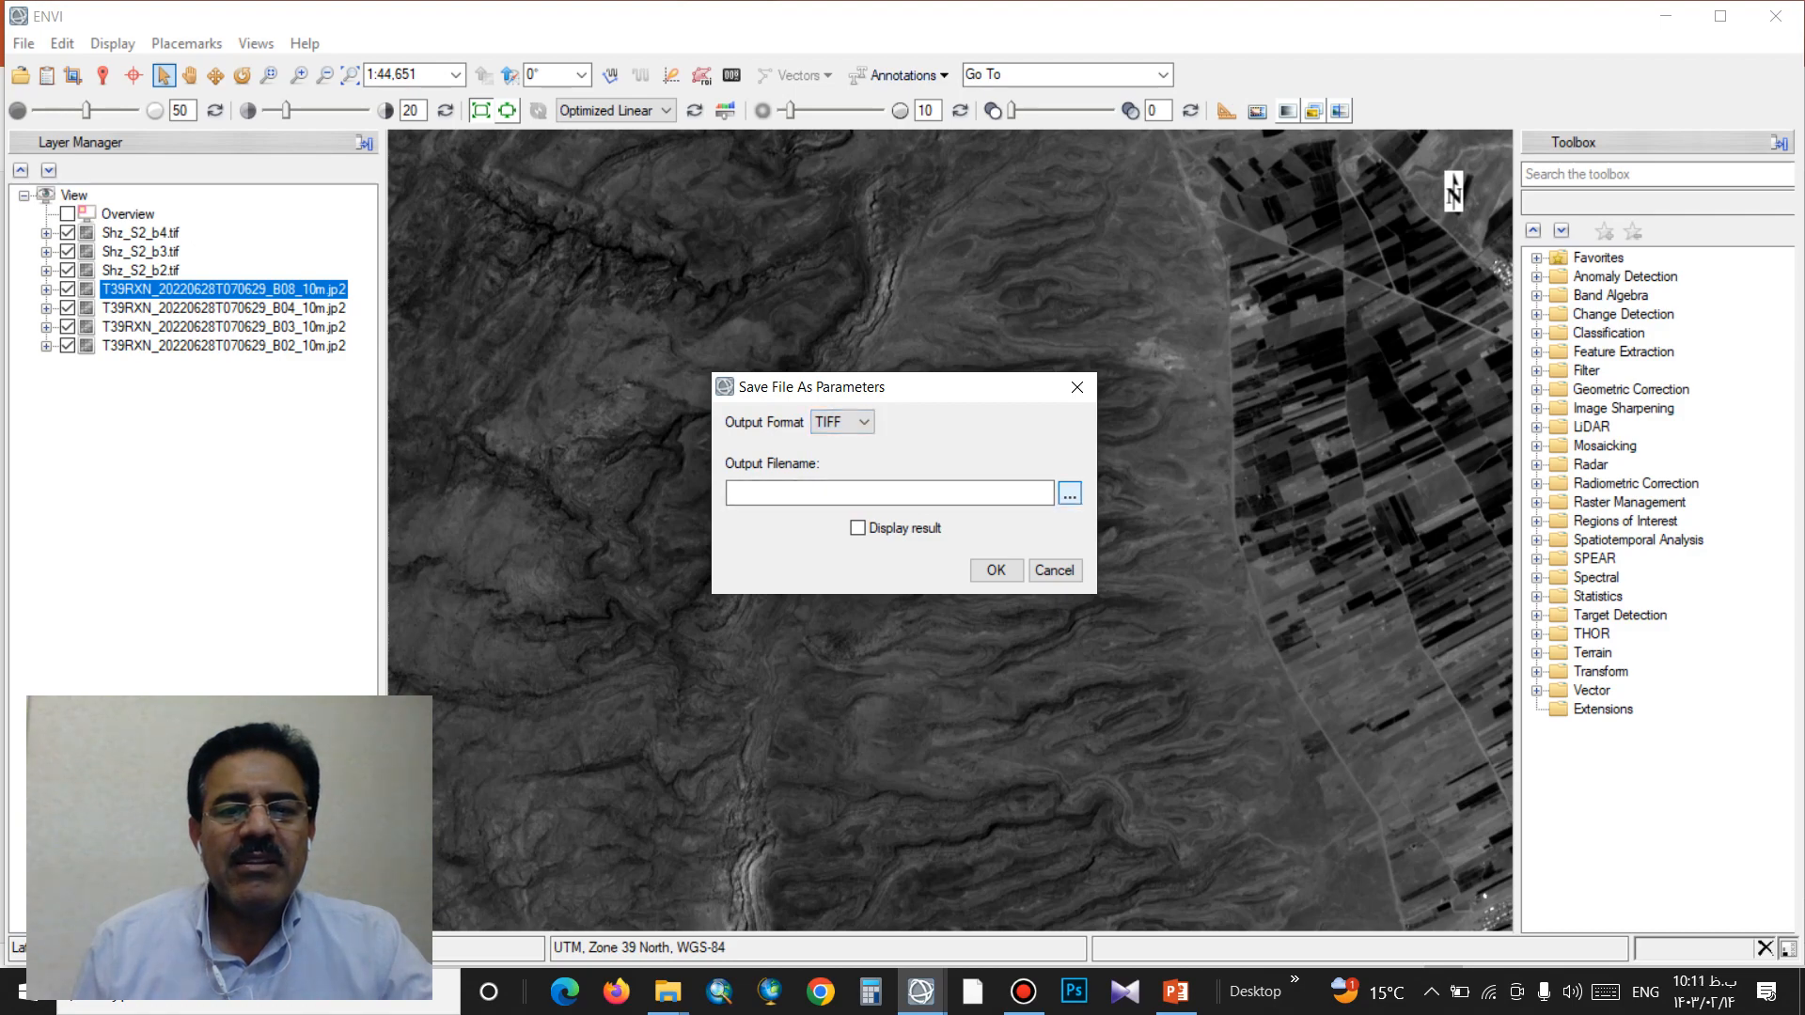
click(1070, 494)
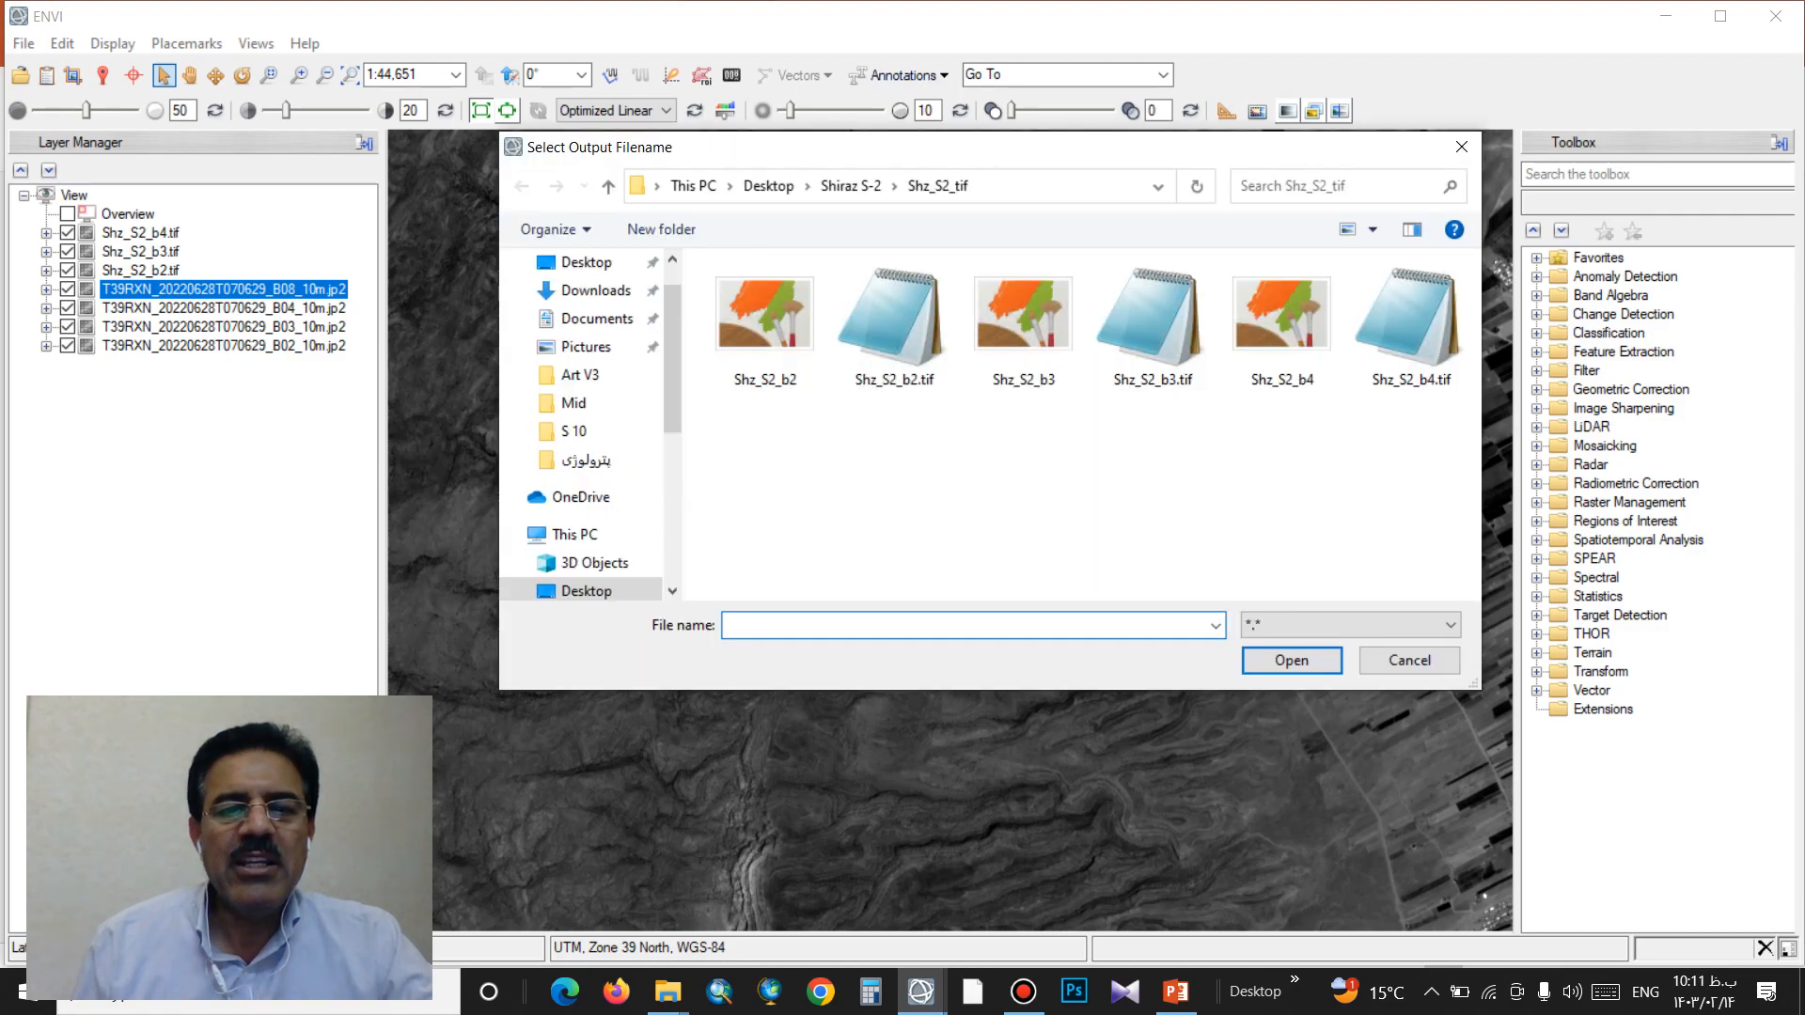
click(764, 324)
click(804, 626)
click(804, 626)
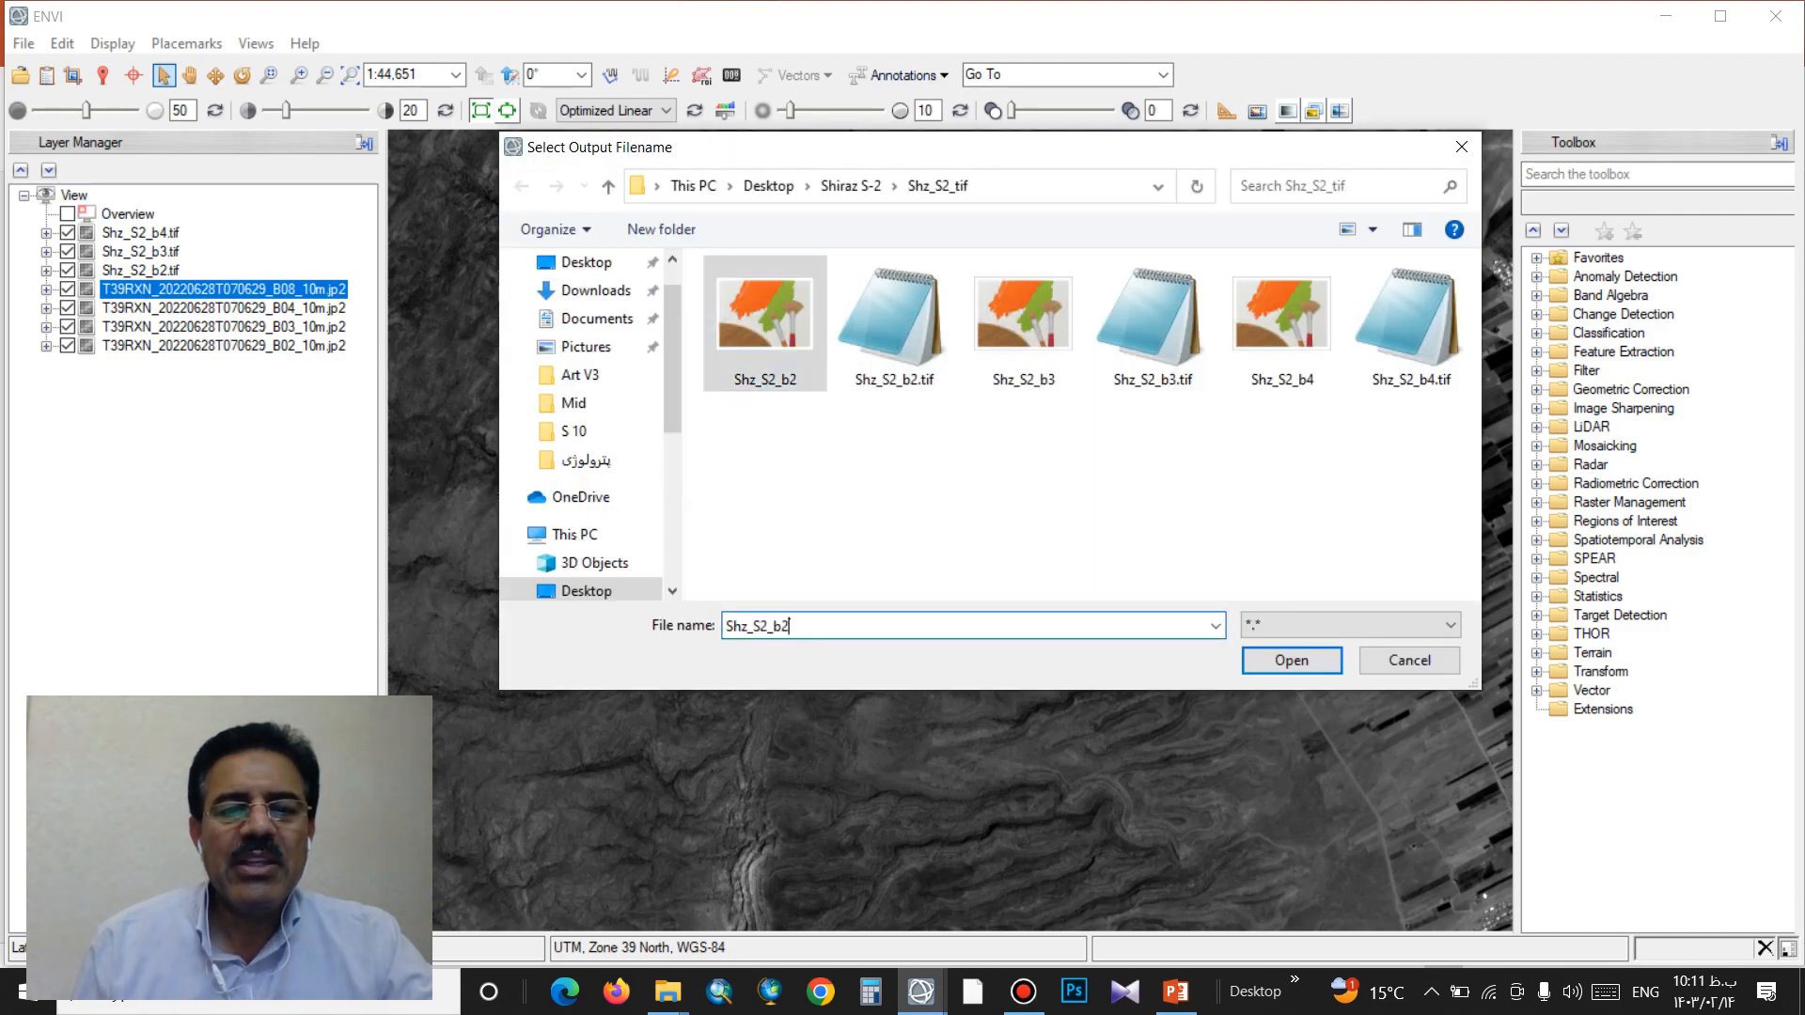
key(BackSpace)
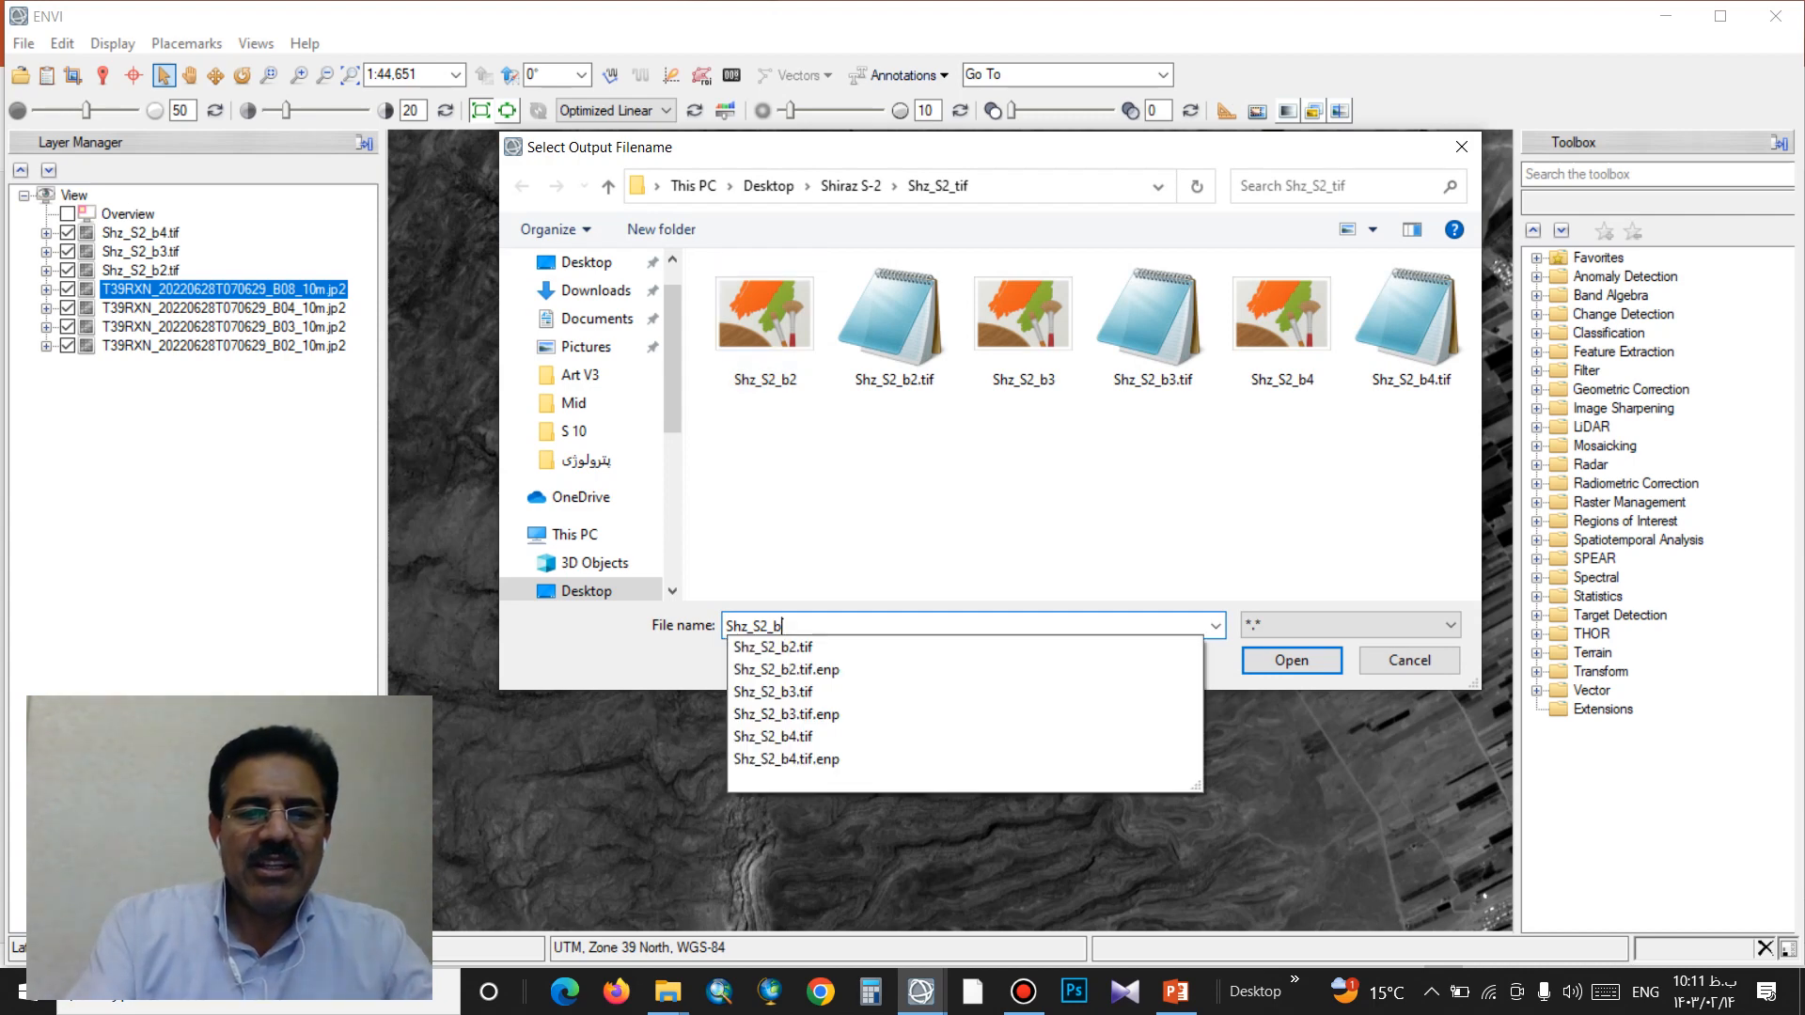
text(8)
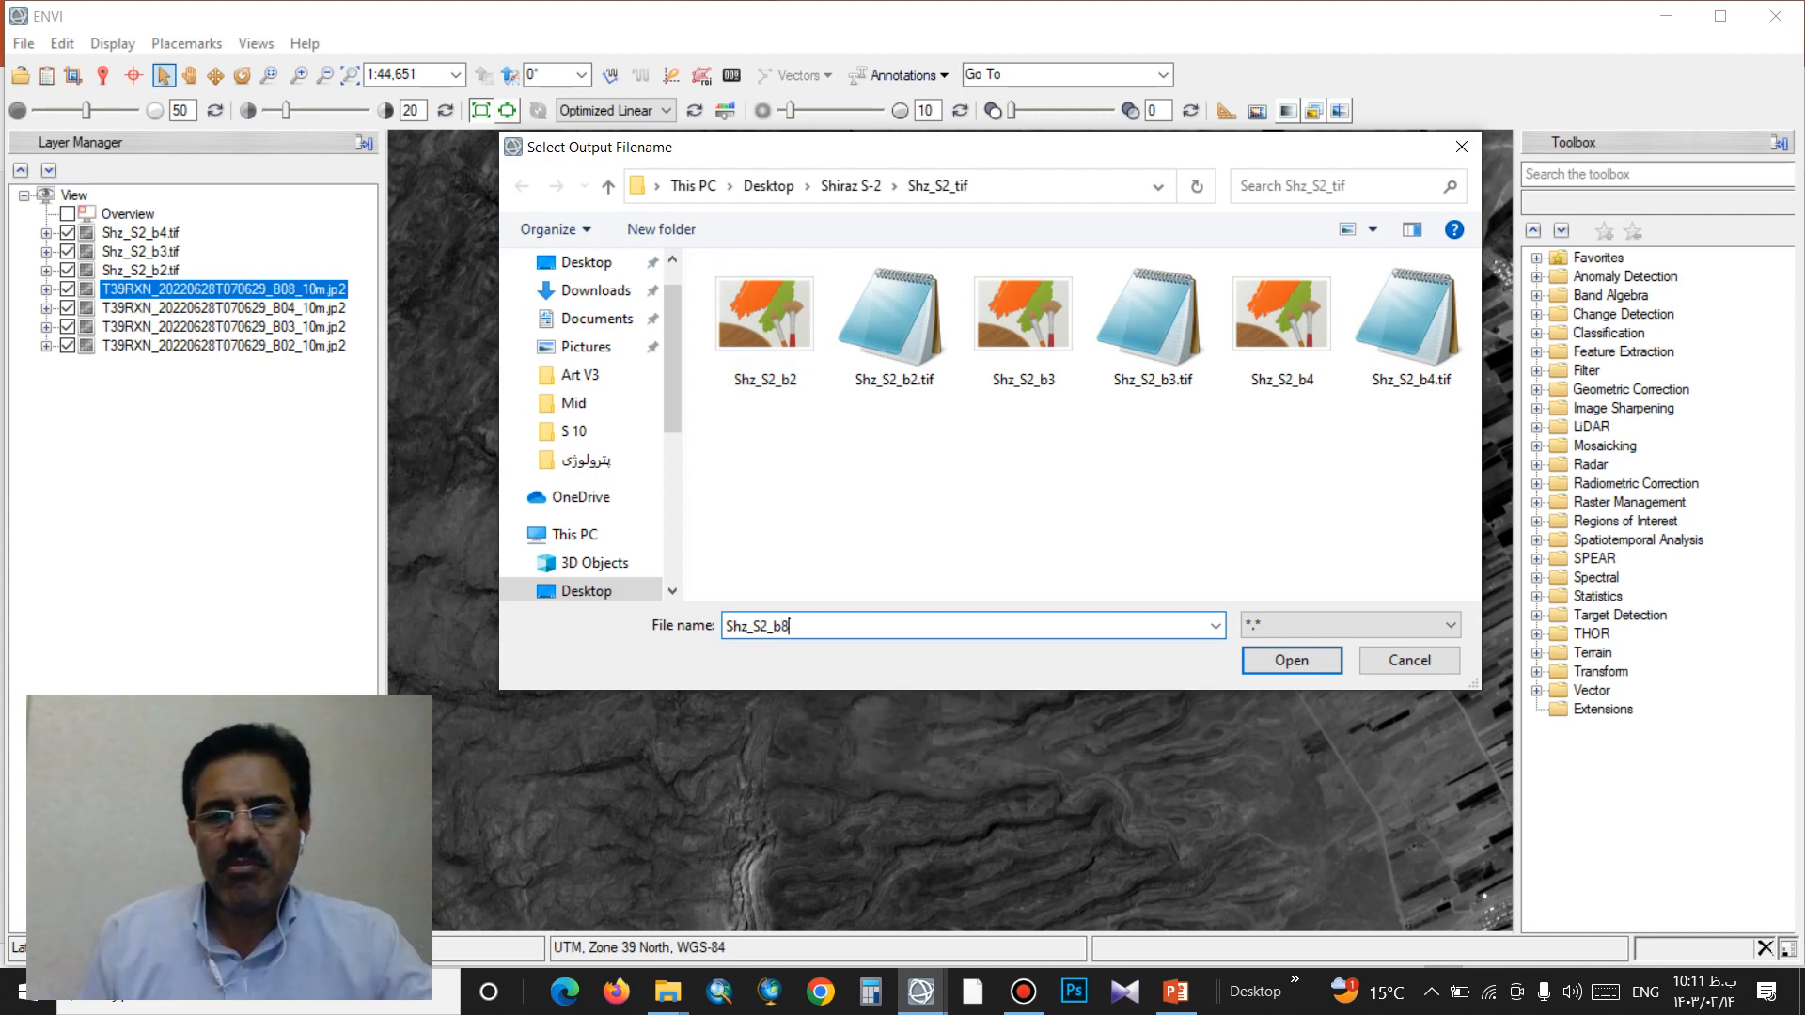
click(1292, 660)
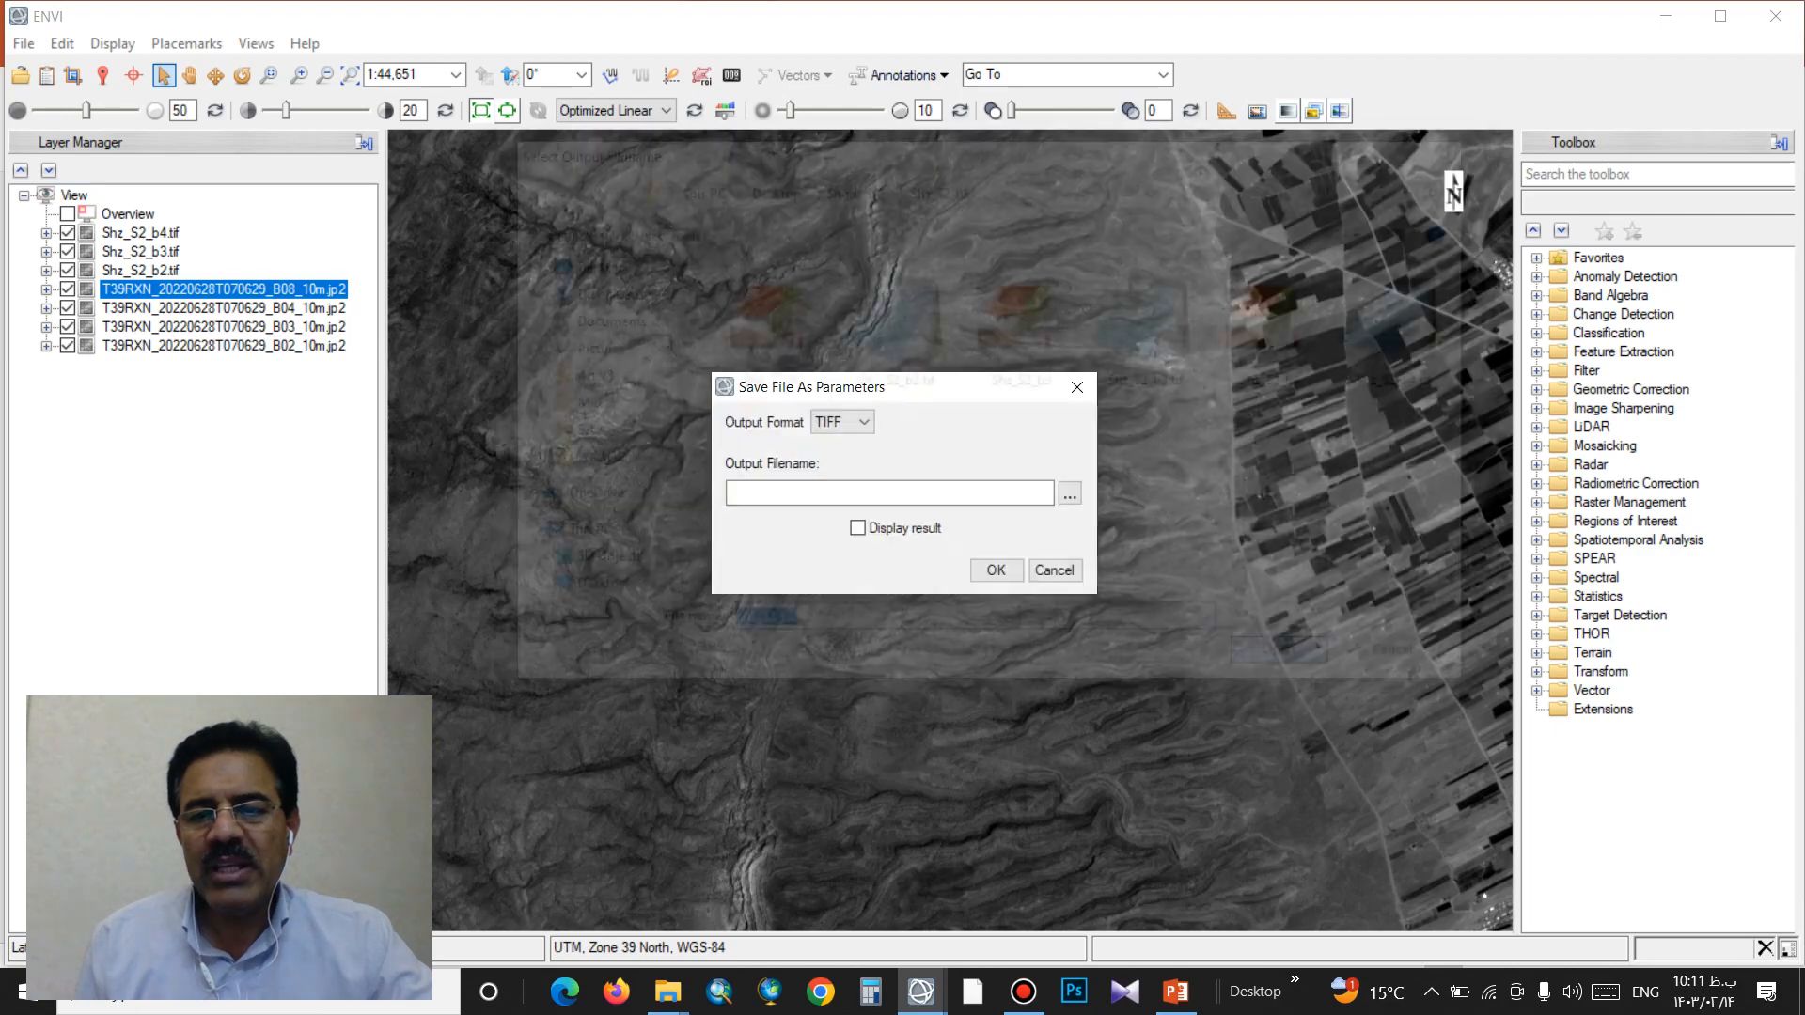
key(Return)
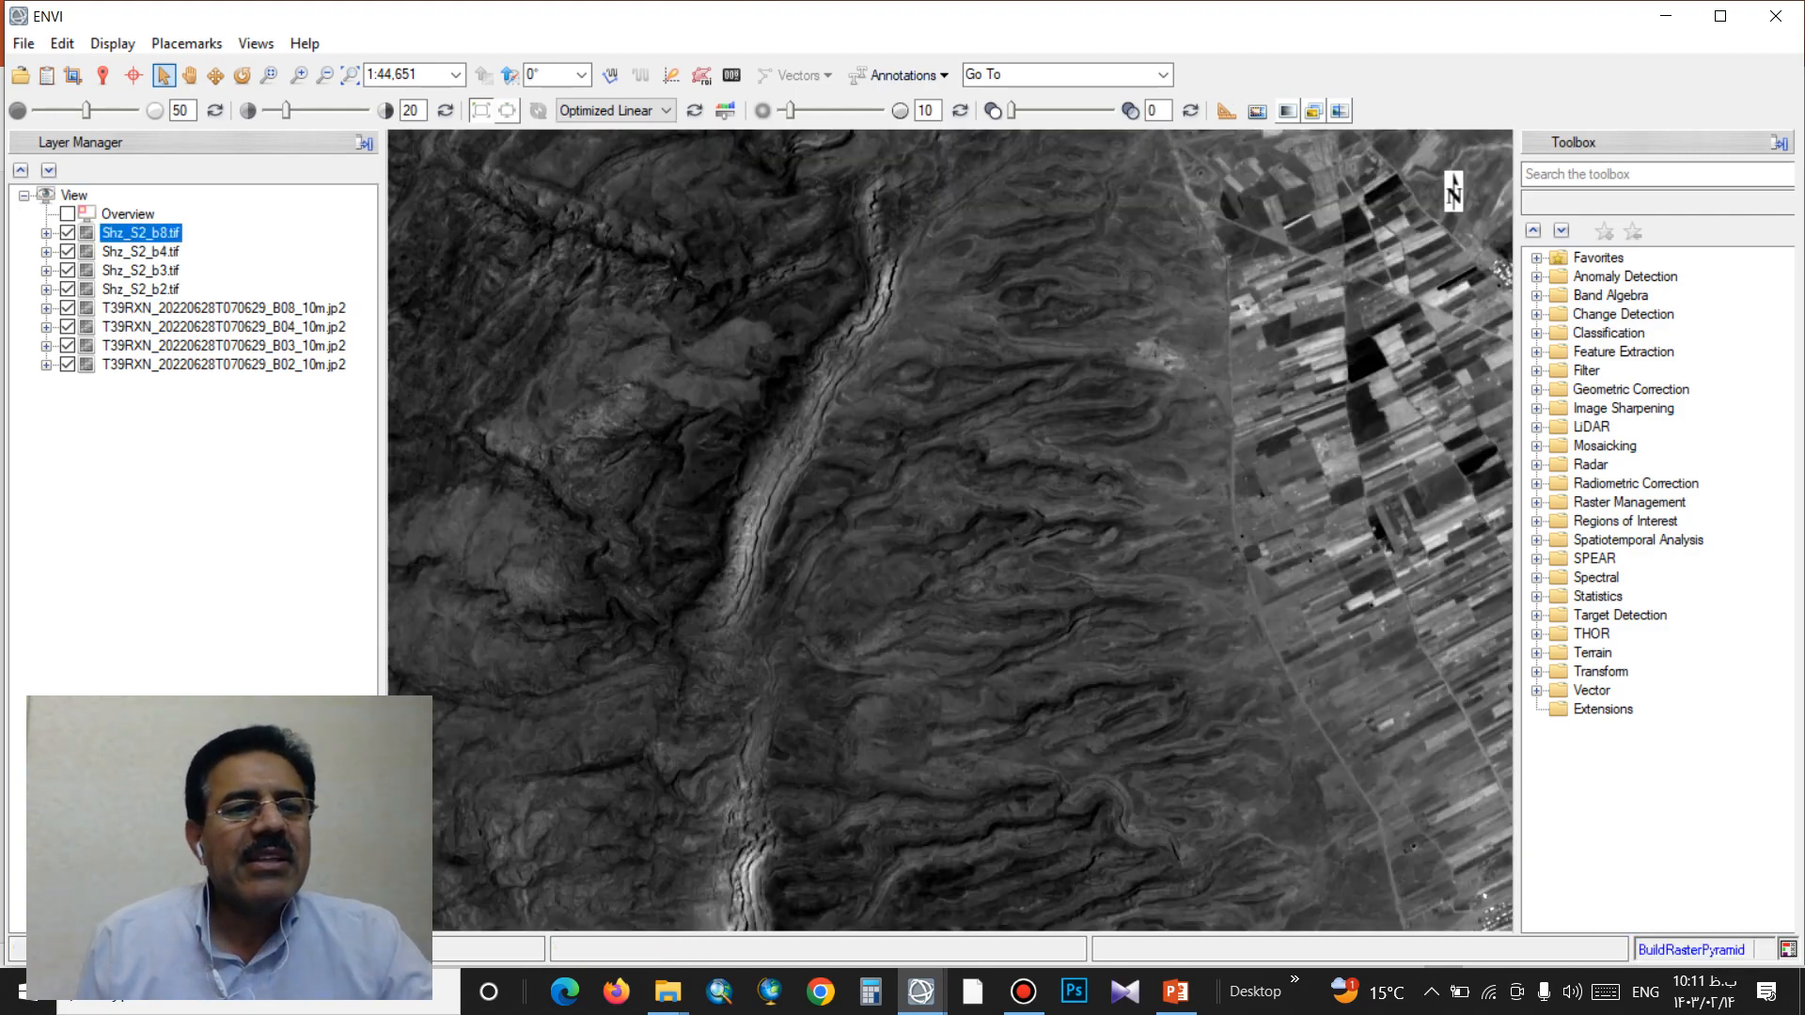
Step: Review the exported Shz_S2 TIFF layers and switch to PowerPoint's slide on the primary processing steps for Sentinel 2 images
click(141, 289)
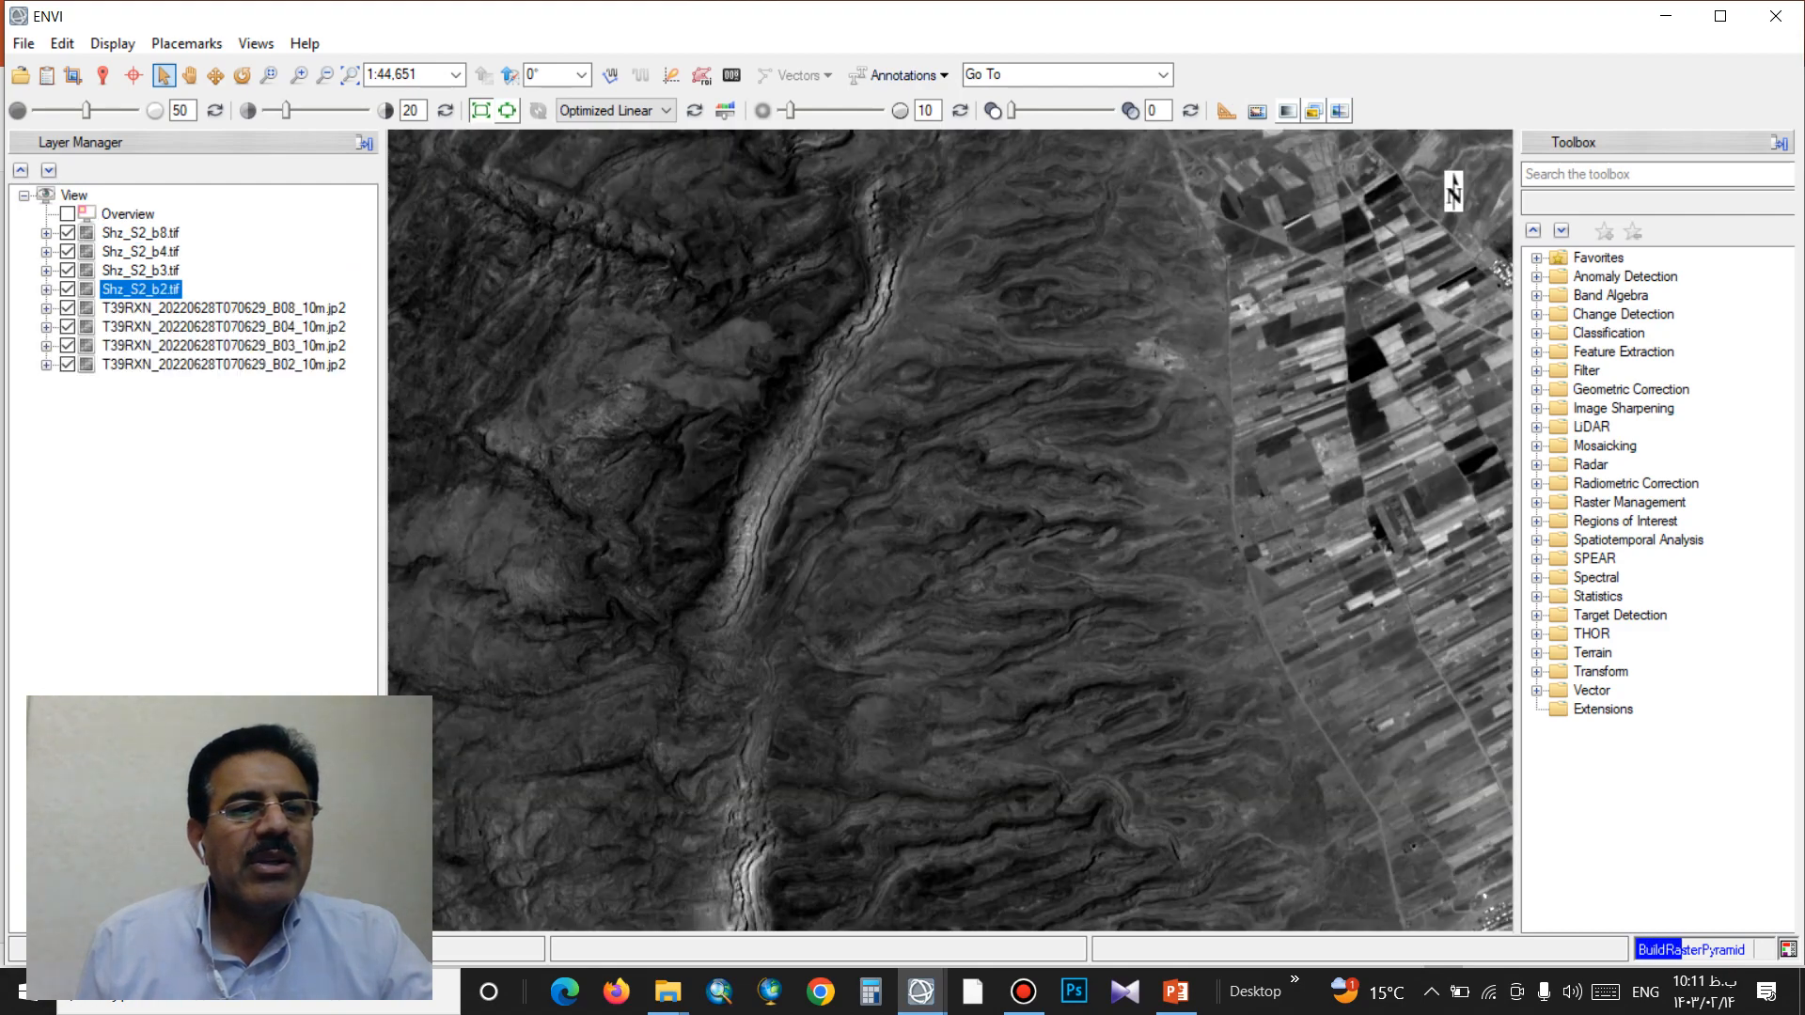
click(141, 271)
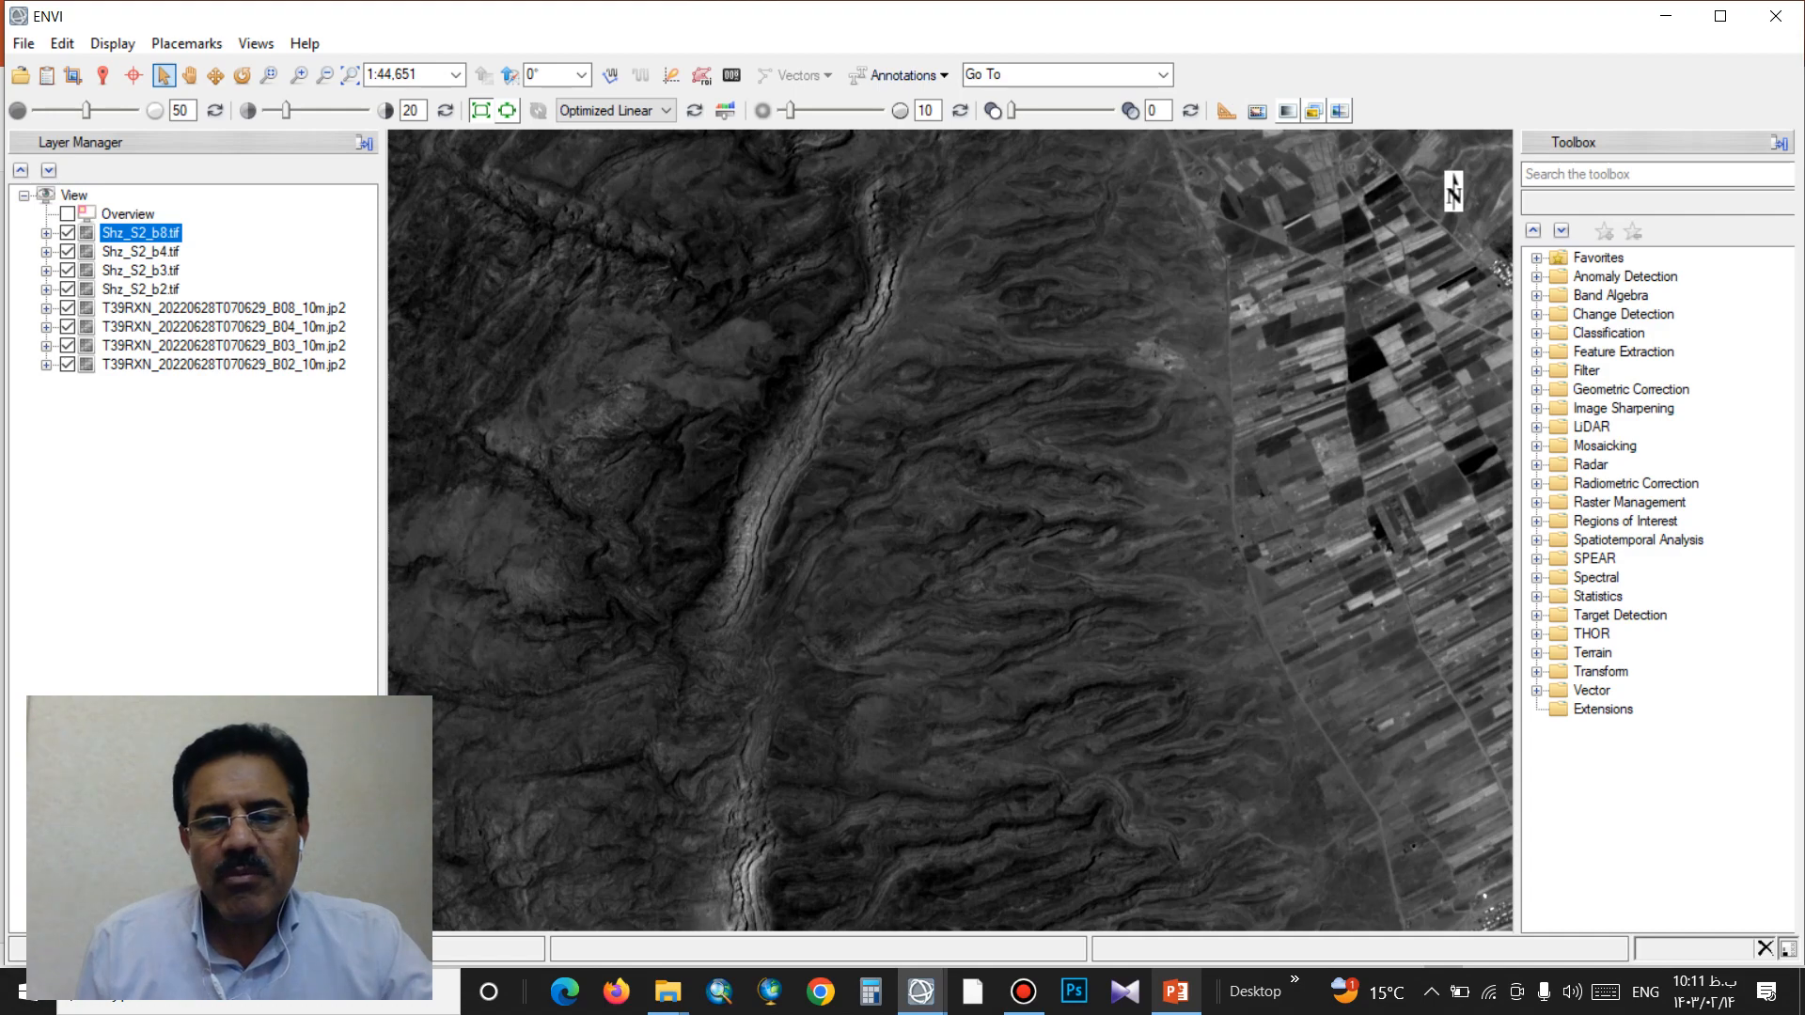
key(alt+Tab)
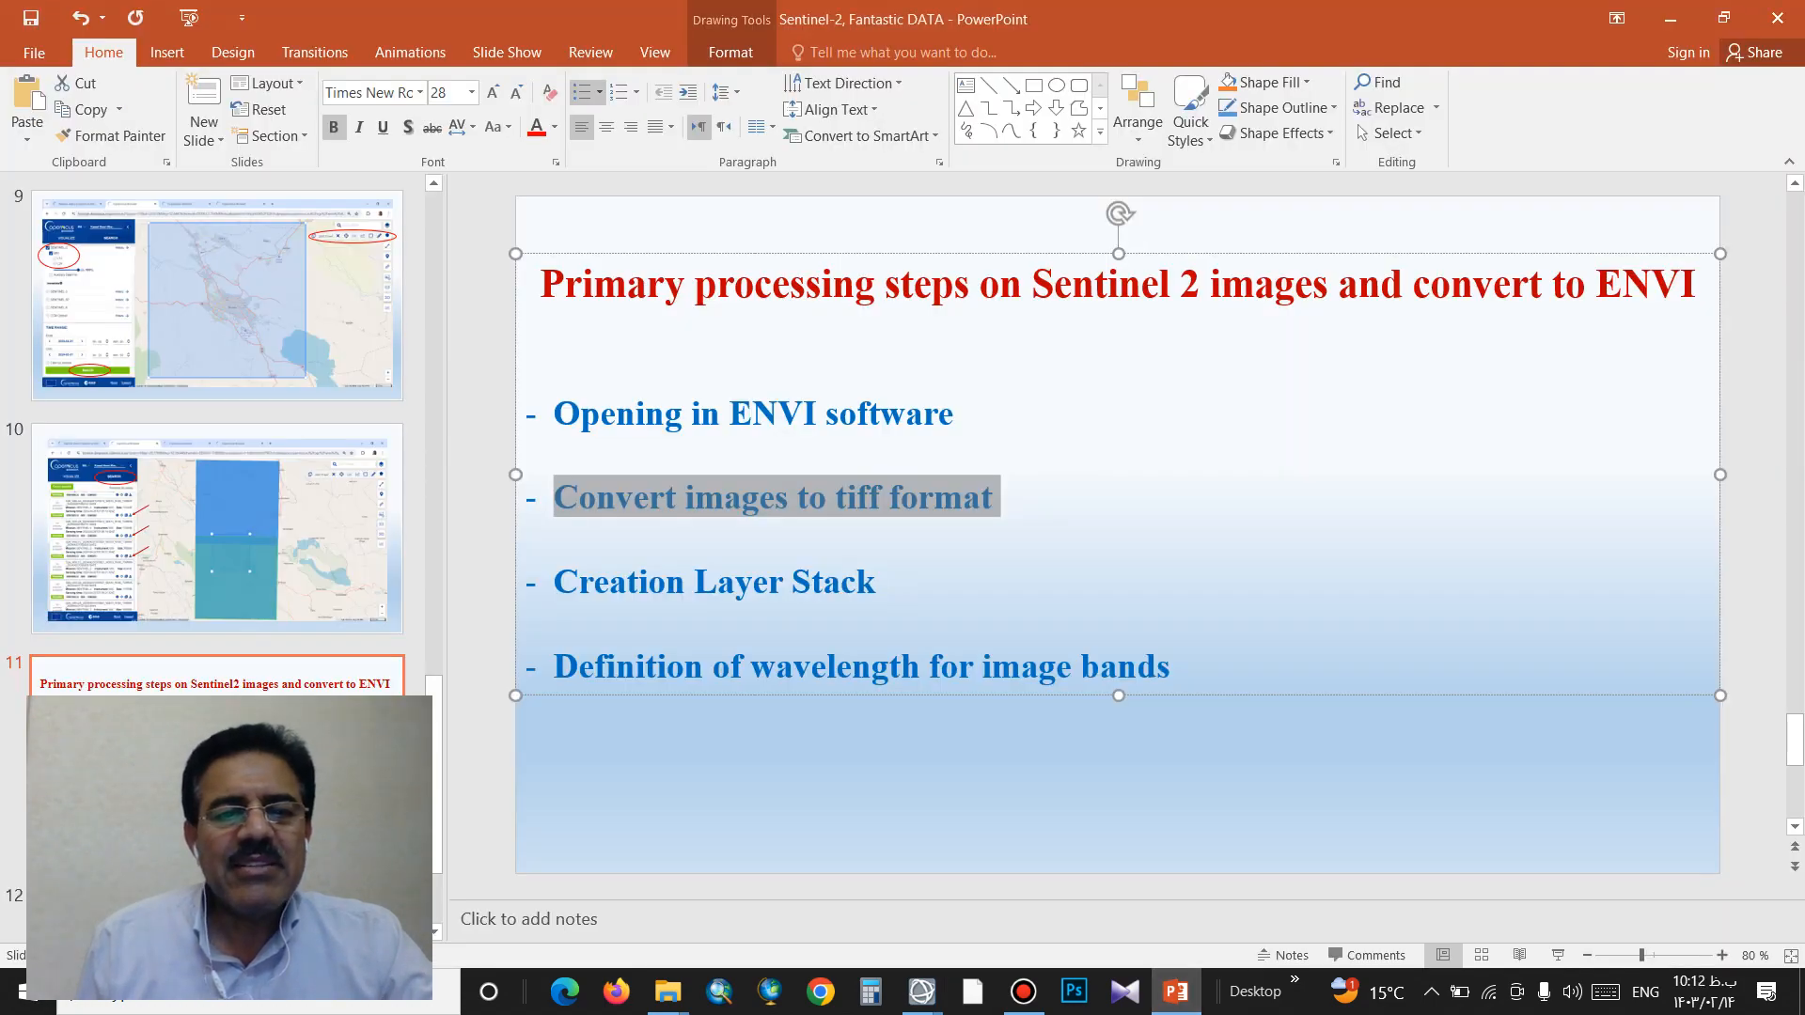
Step: Highlight the Creation Layer Stack item on the processing steps slide and switch to ENVI
triple_click(738, 583)
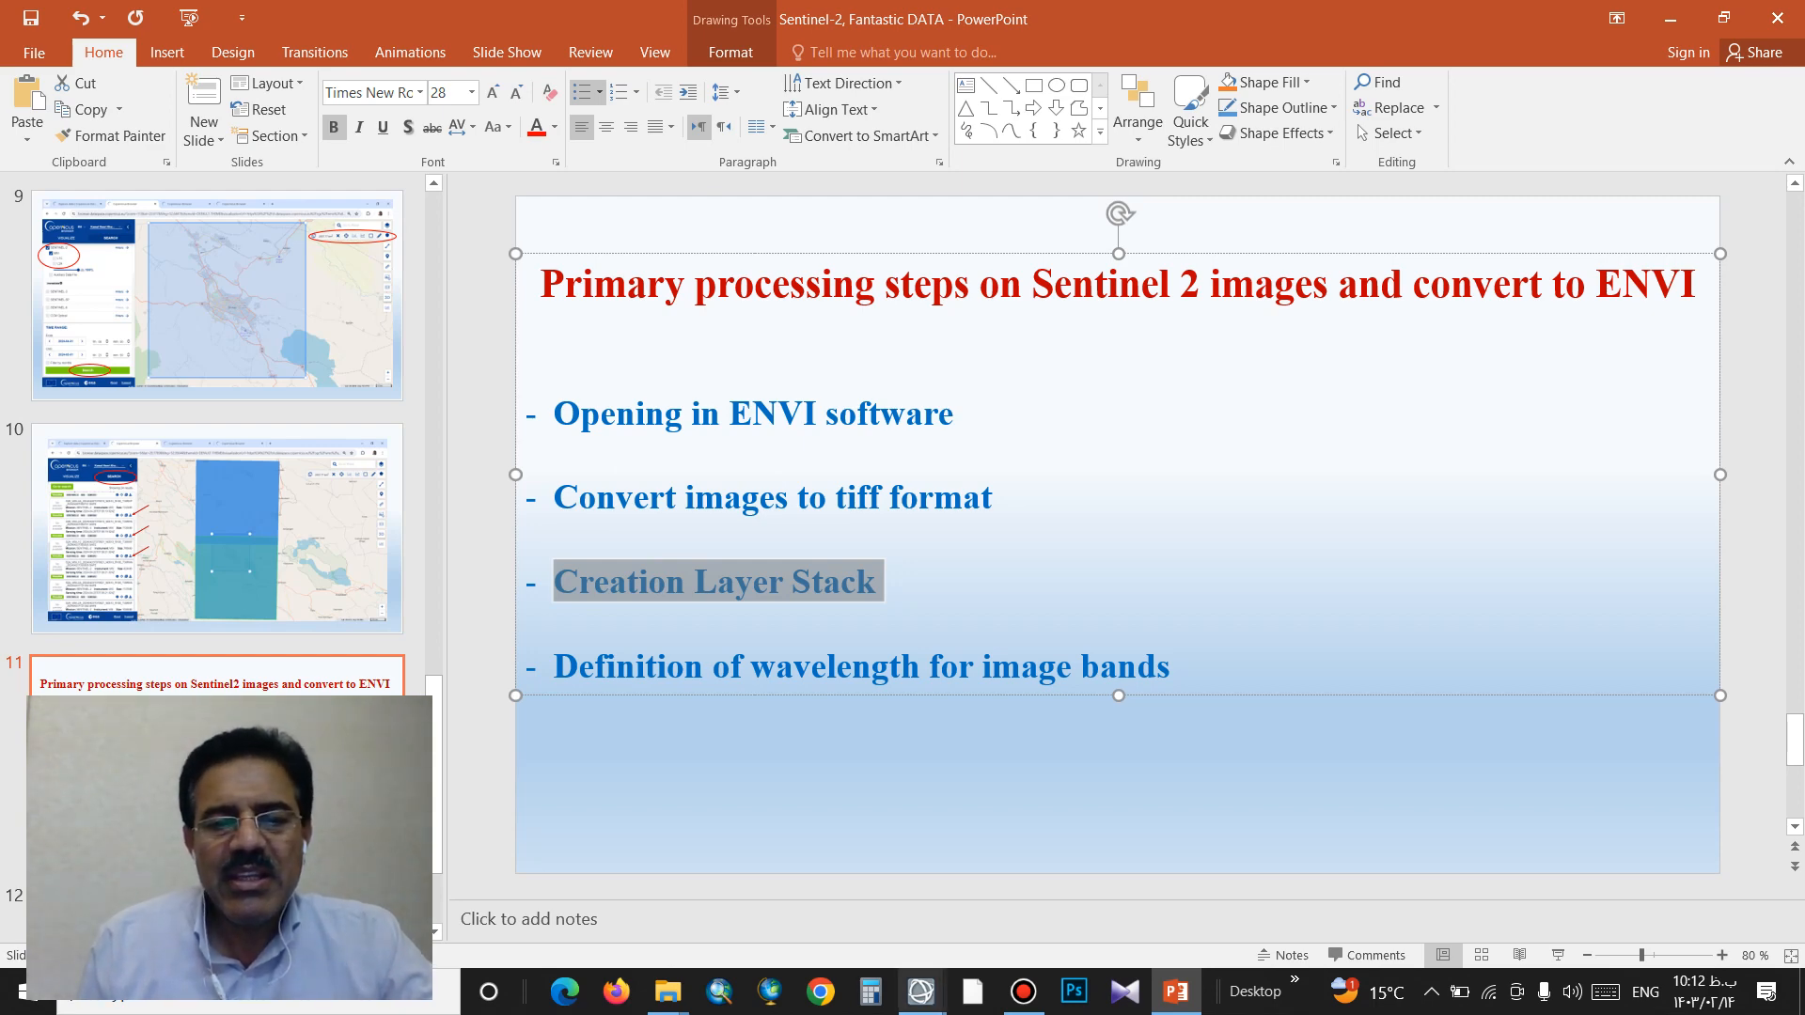
mouse_move(921, 991)
click(1051, 890)
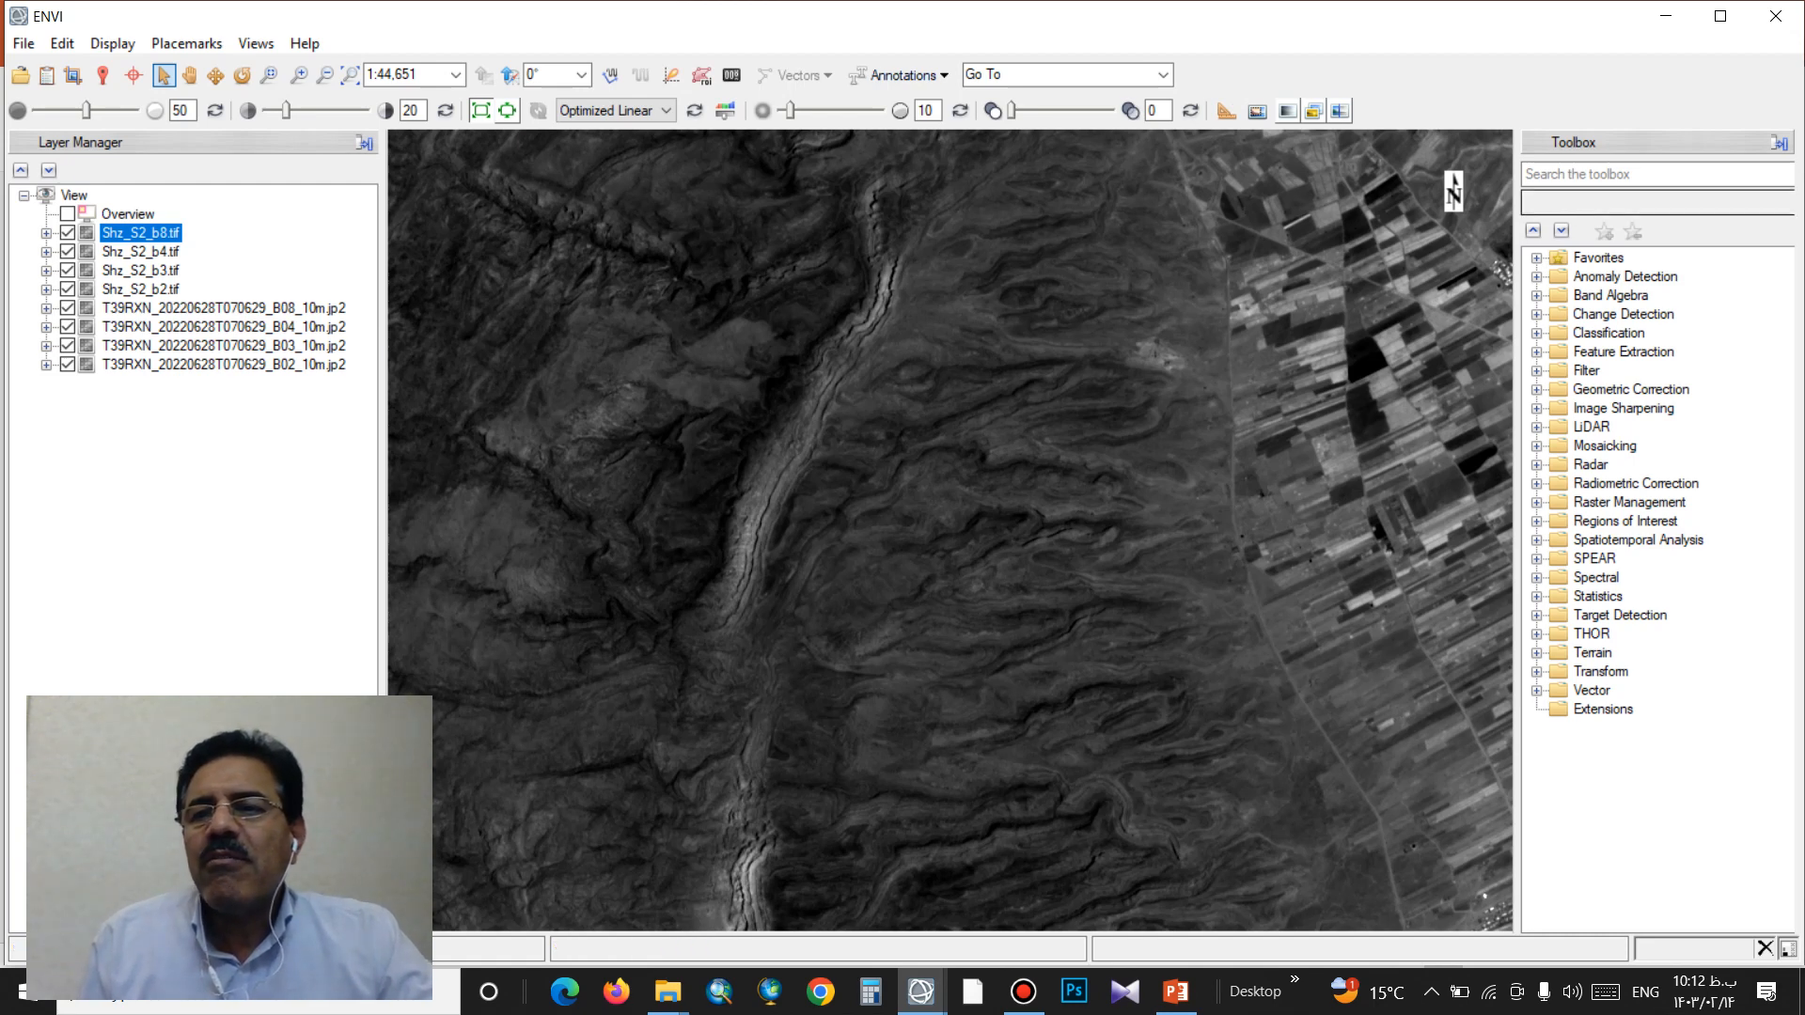
Step: Search the toolbox for "layer sta" and open the Layer Stacking tool, moving its dialog clear for working
click(1636, 175)
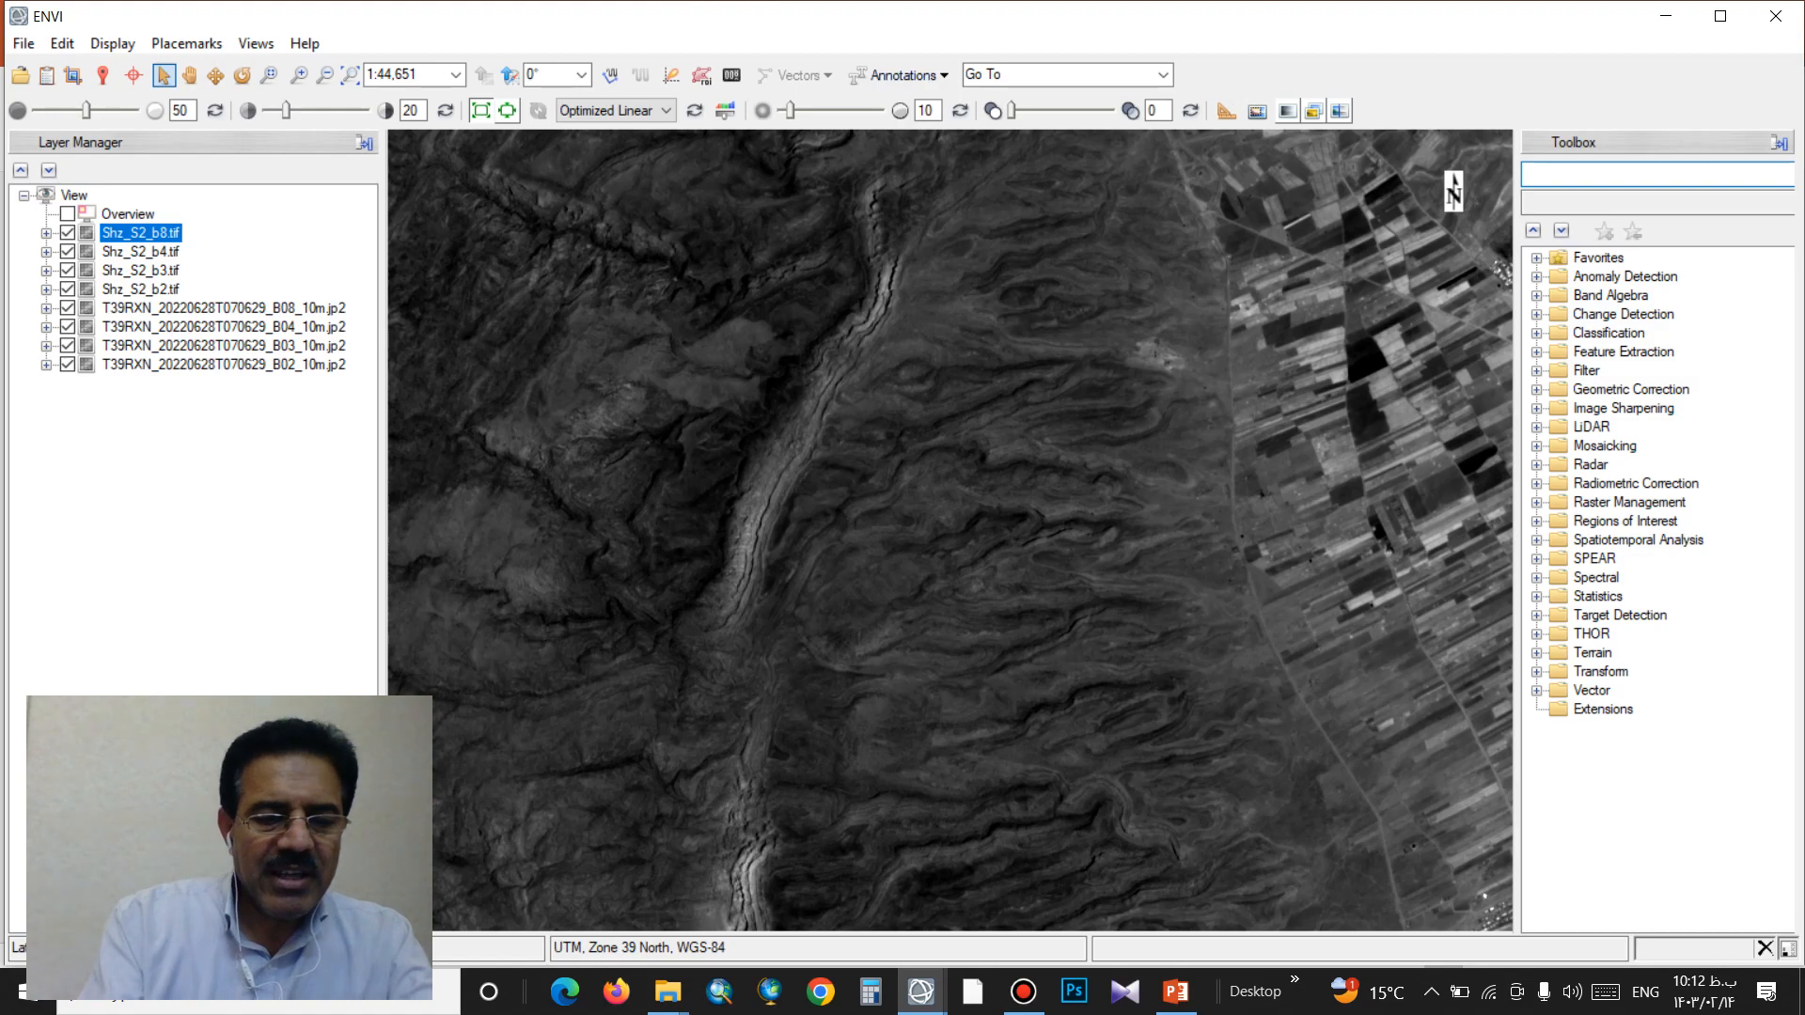
text(layer)
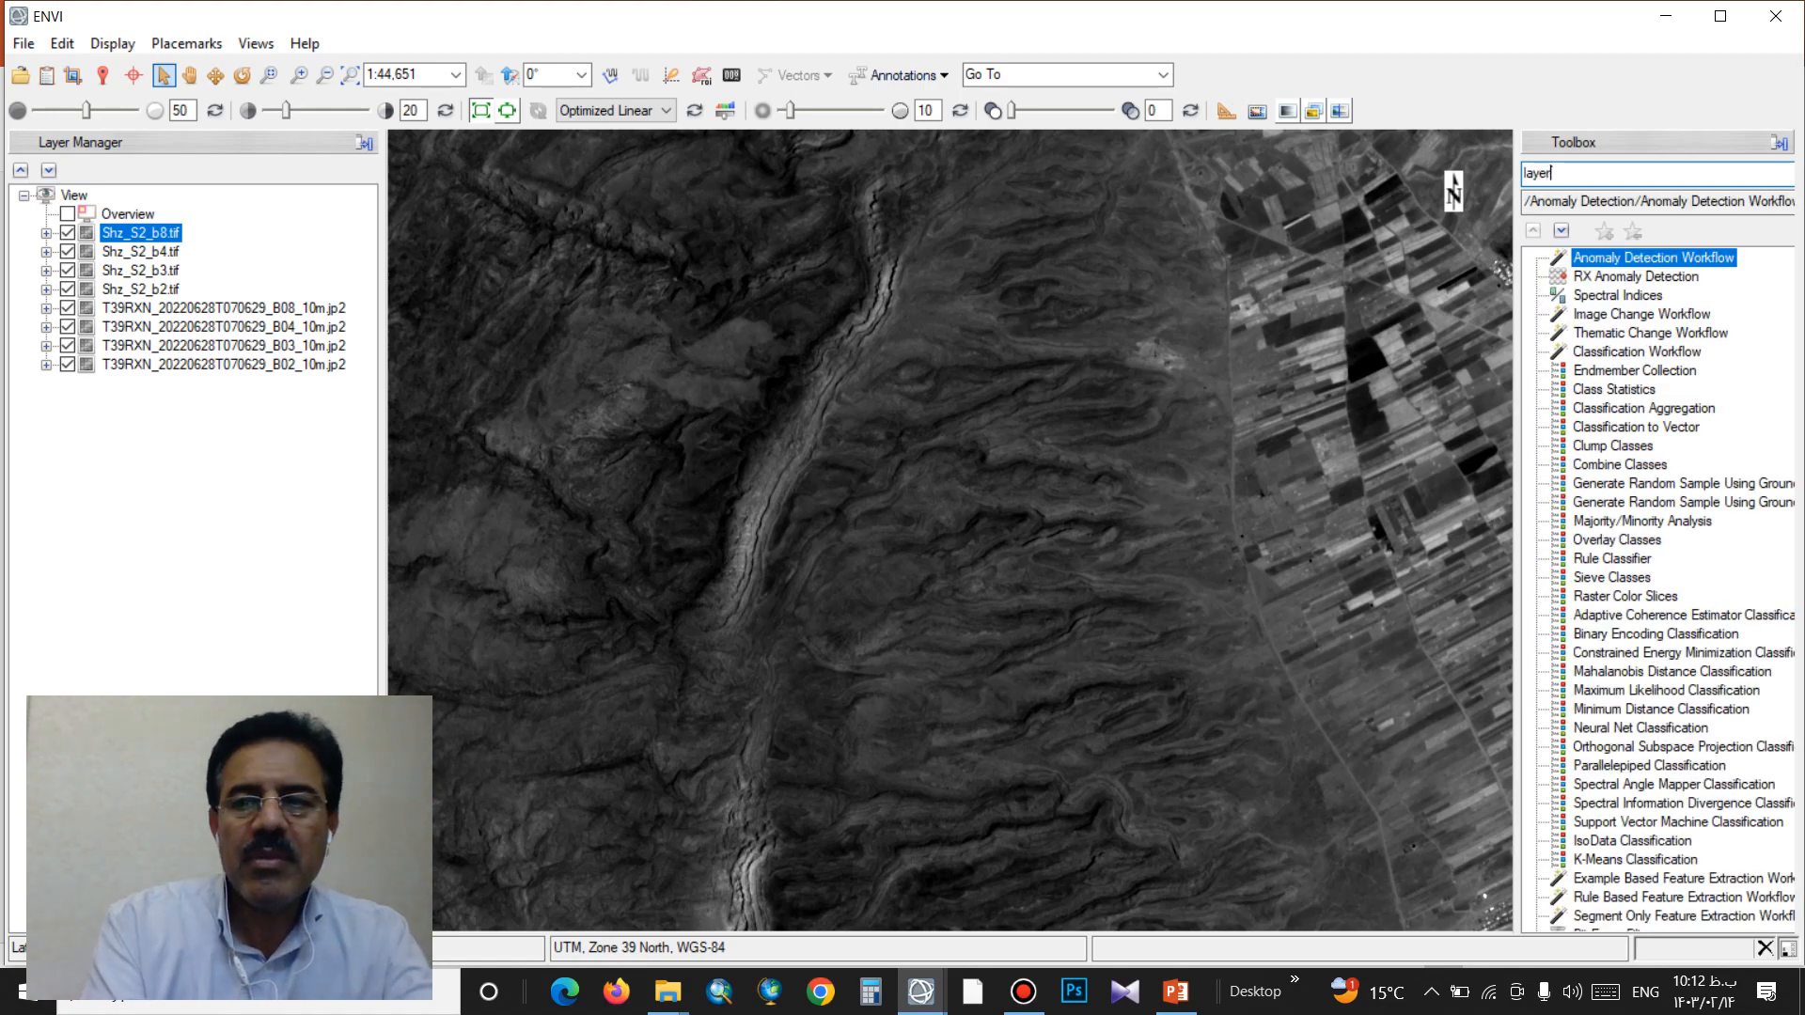
text( sta)
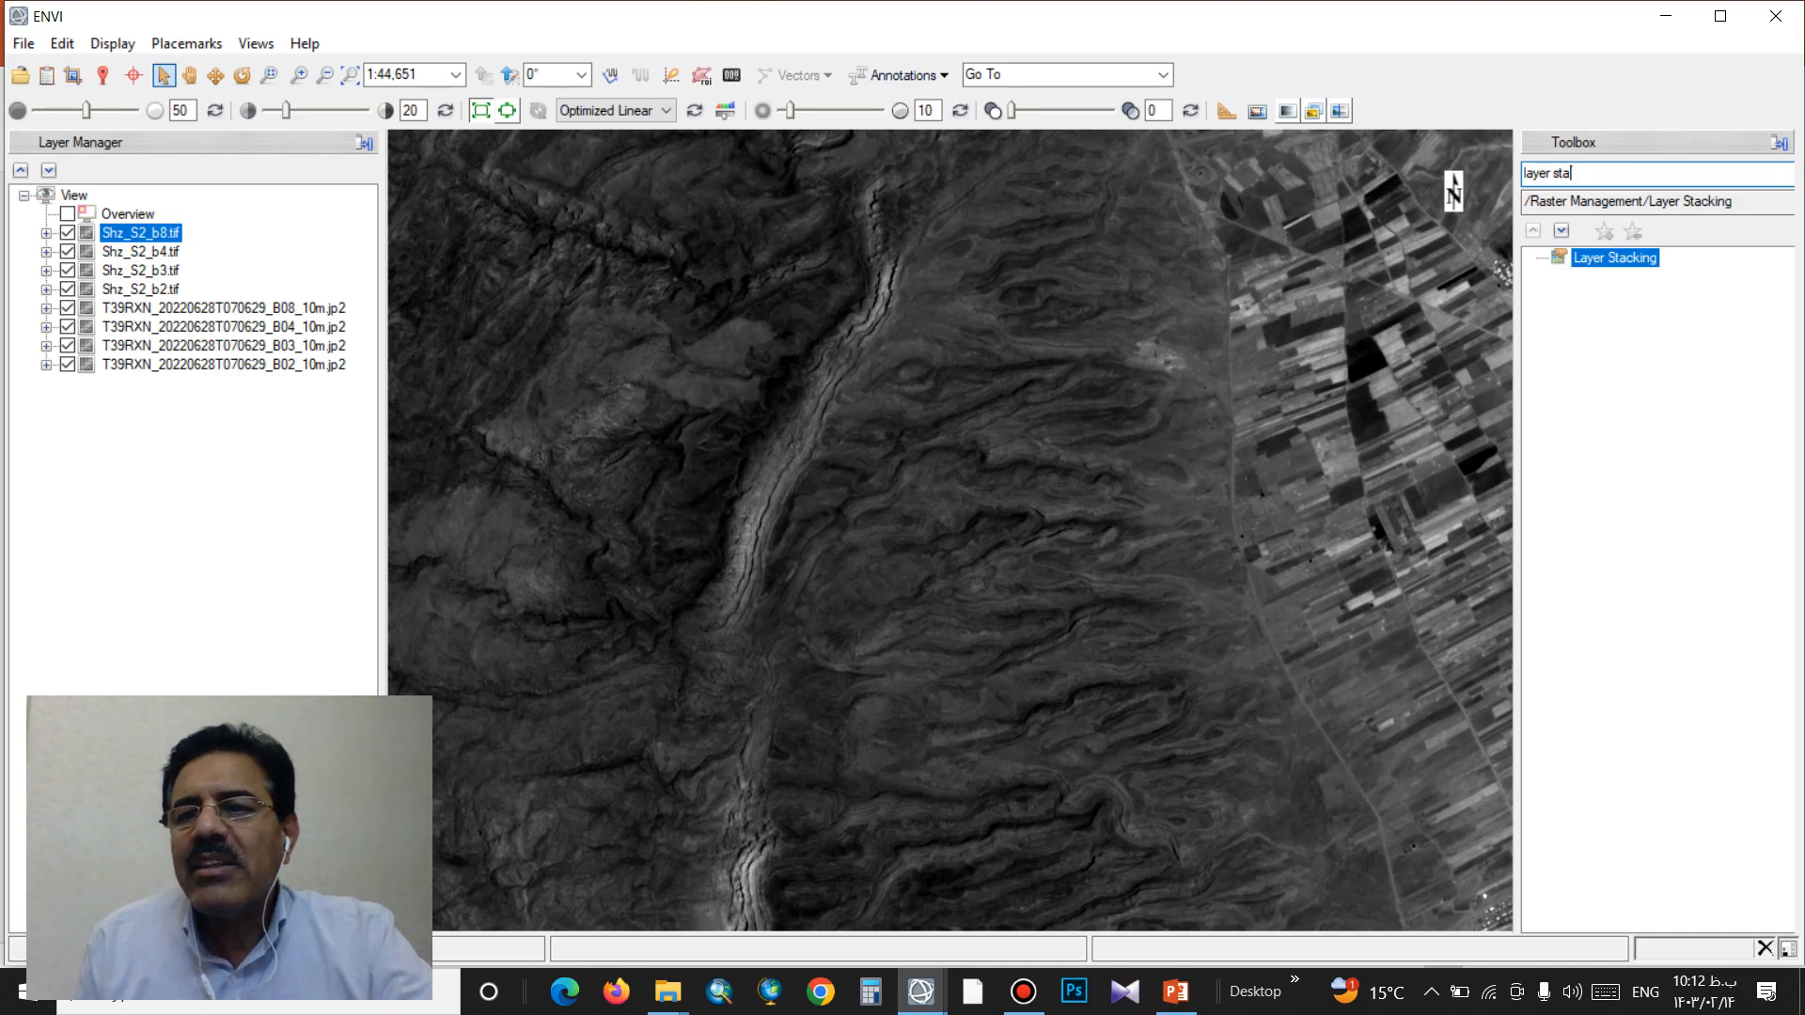
double_click(1614, 258)
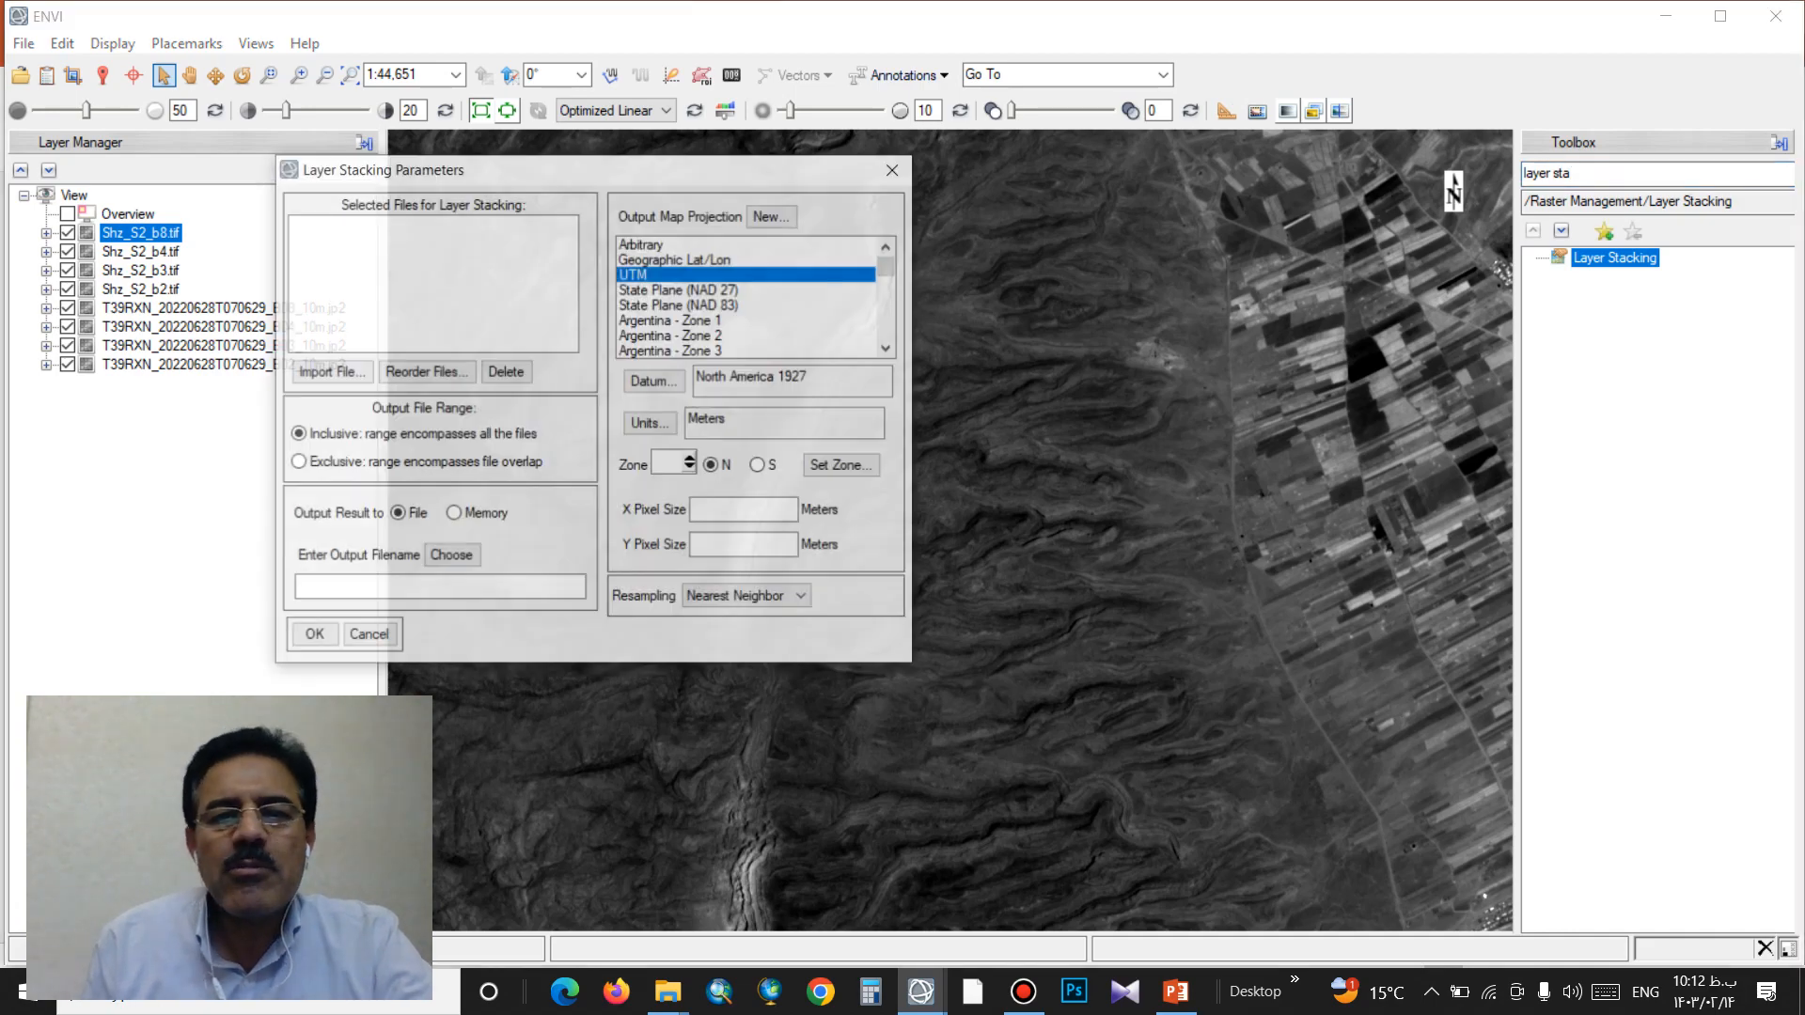
drag(658, 106, 716, 82)
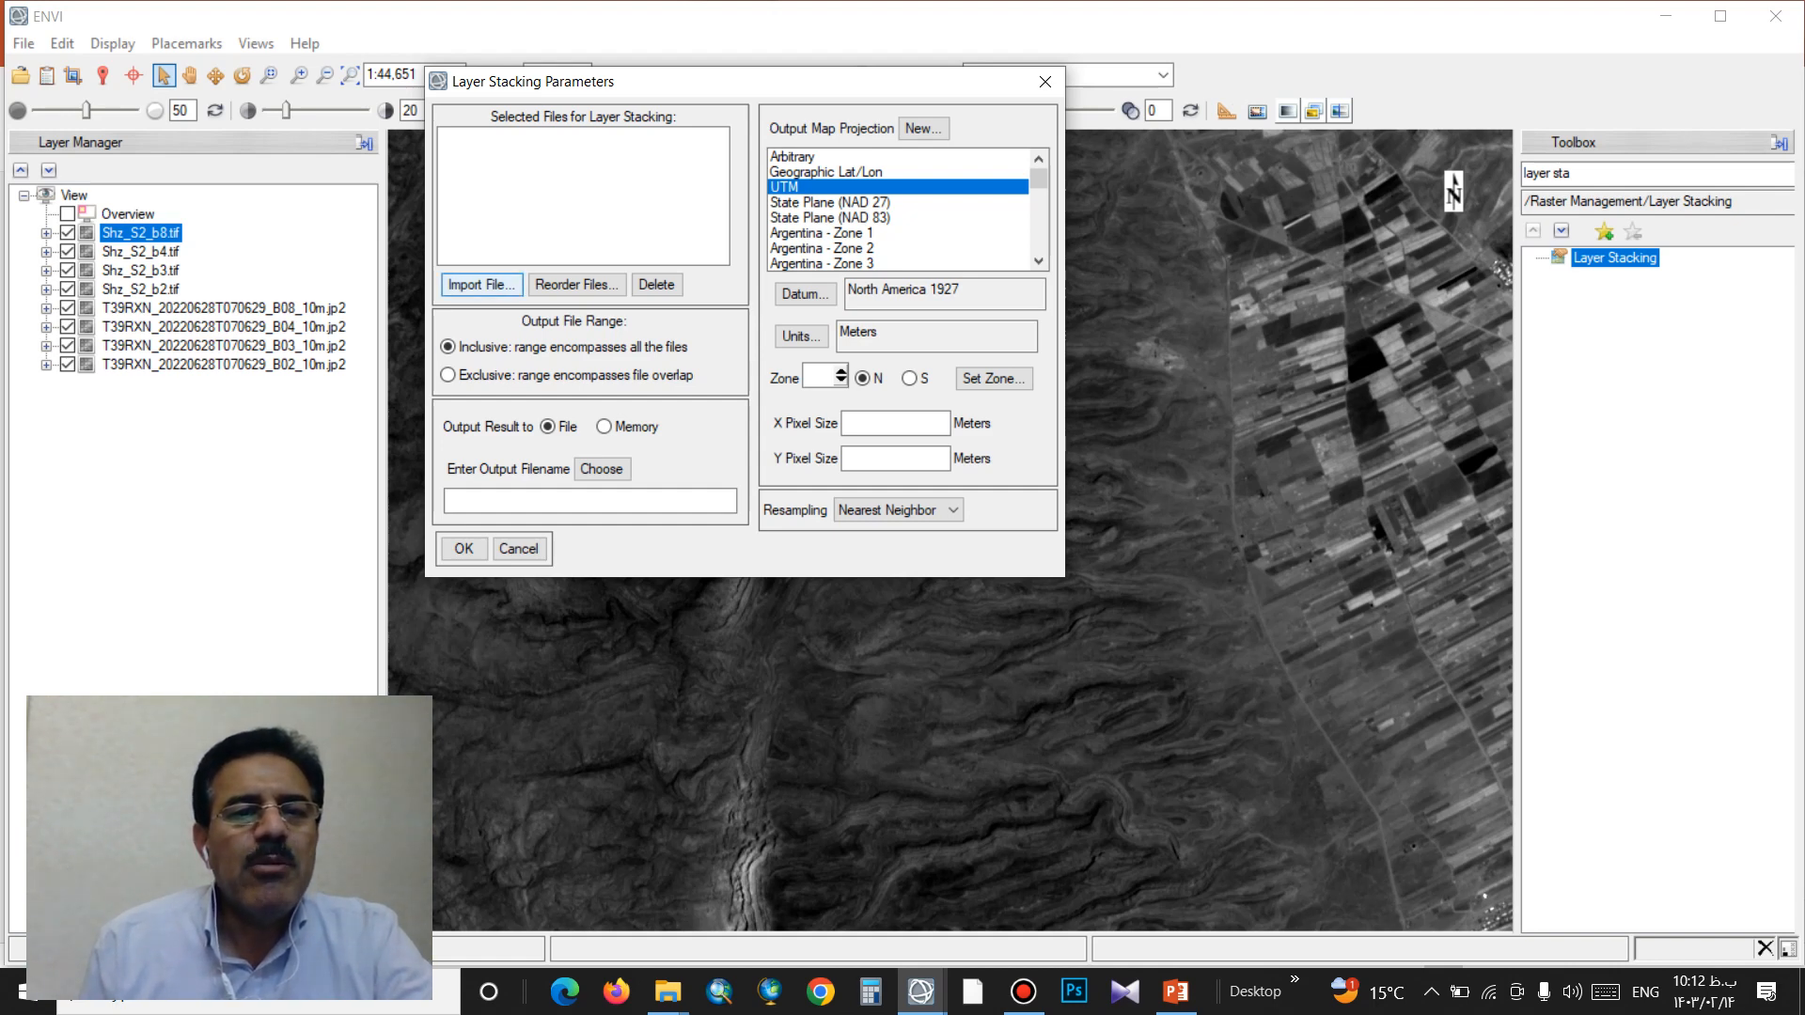
Step: Import Shz_S2_b2.tif, Shz_S2_b3.tif, Shz_S2_b4.tif and Shz_S2_b8.tif as layer stacking inputs and accept them in that order
click(478, 284)
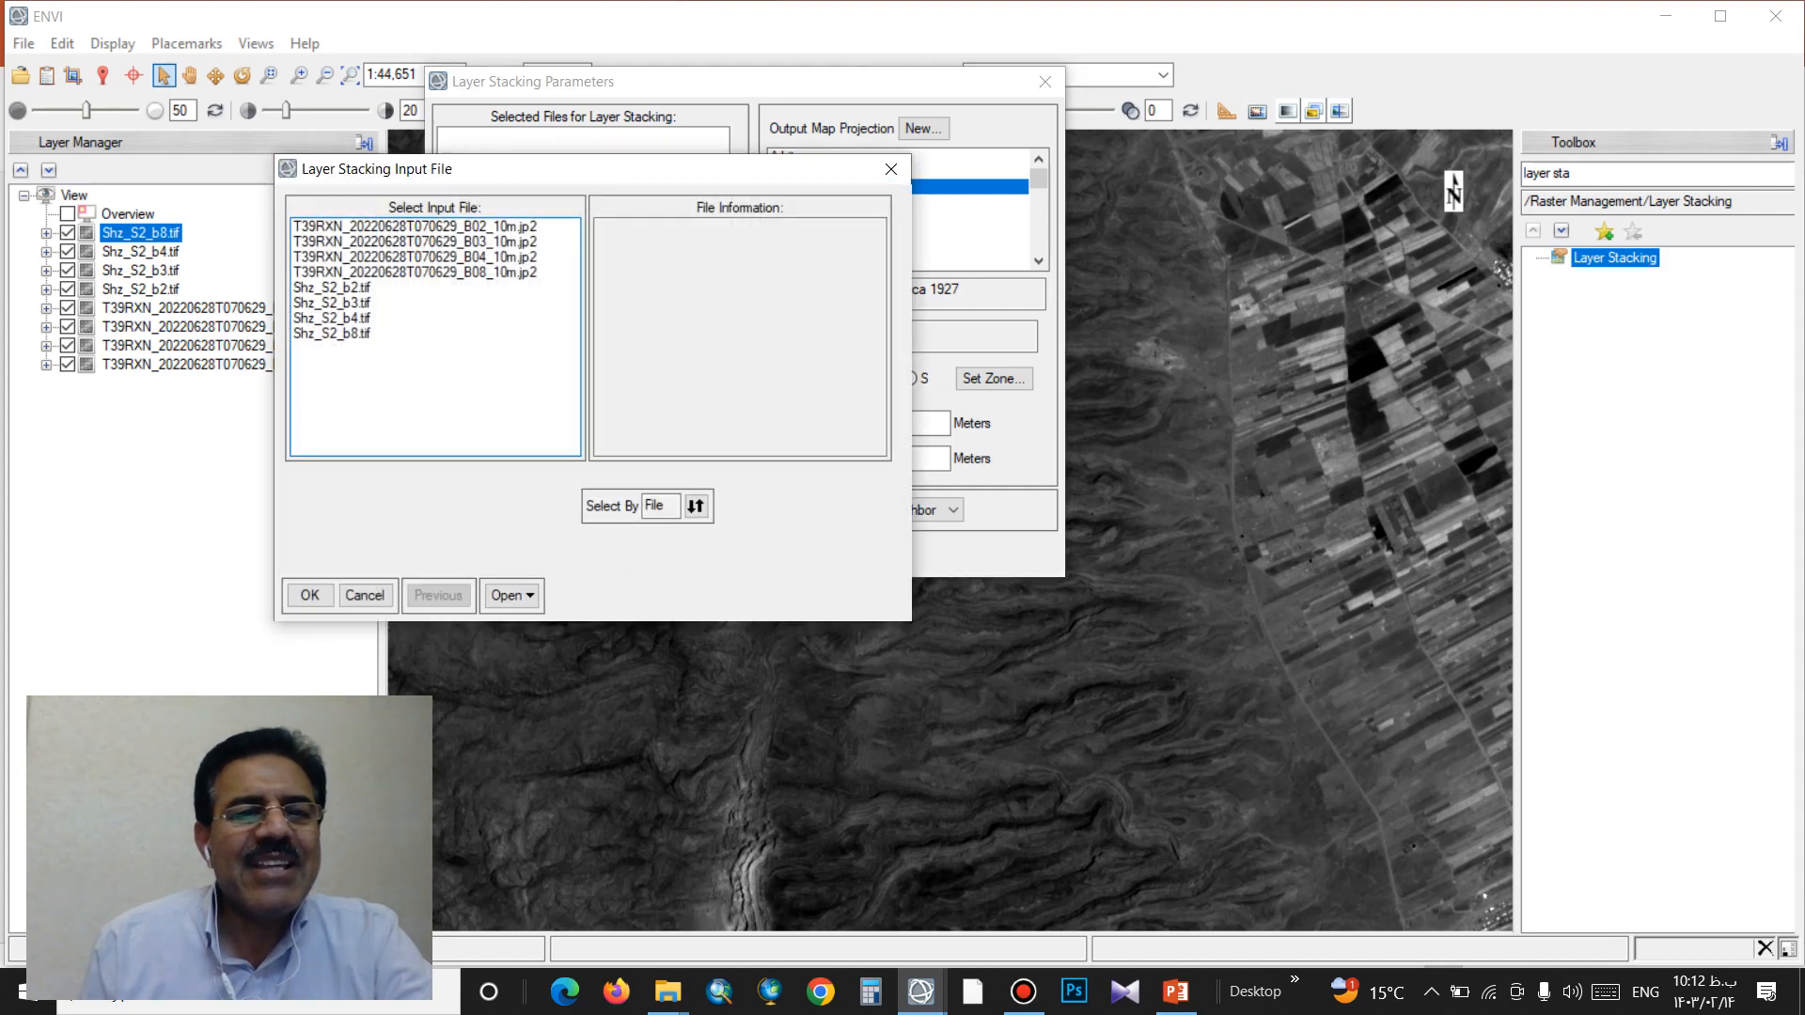
click(332, 288)
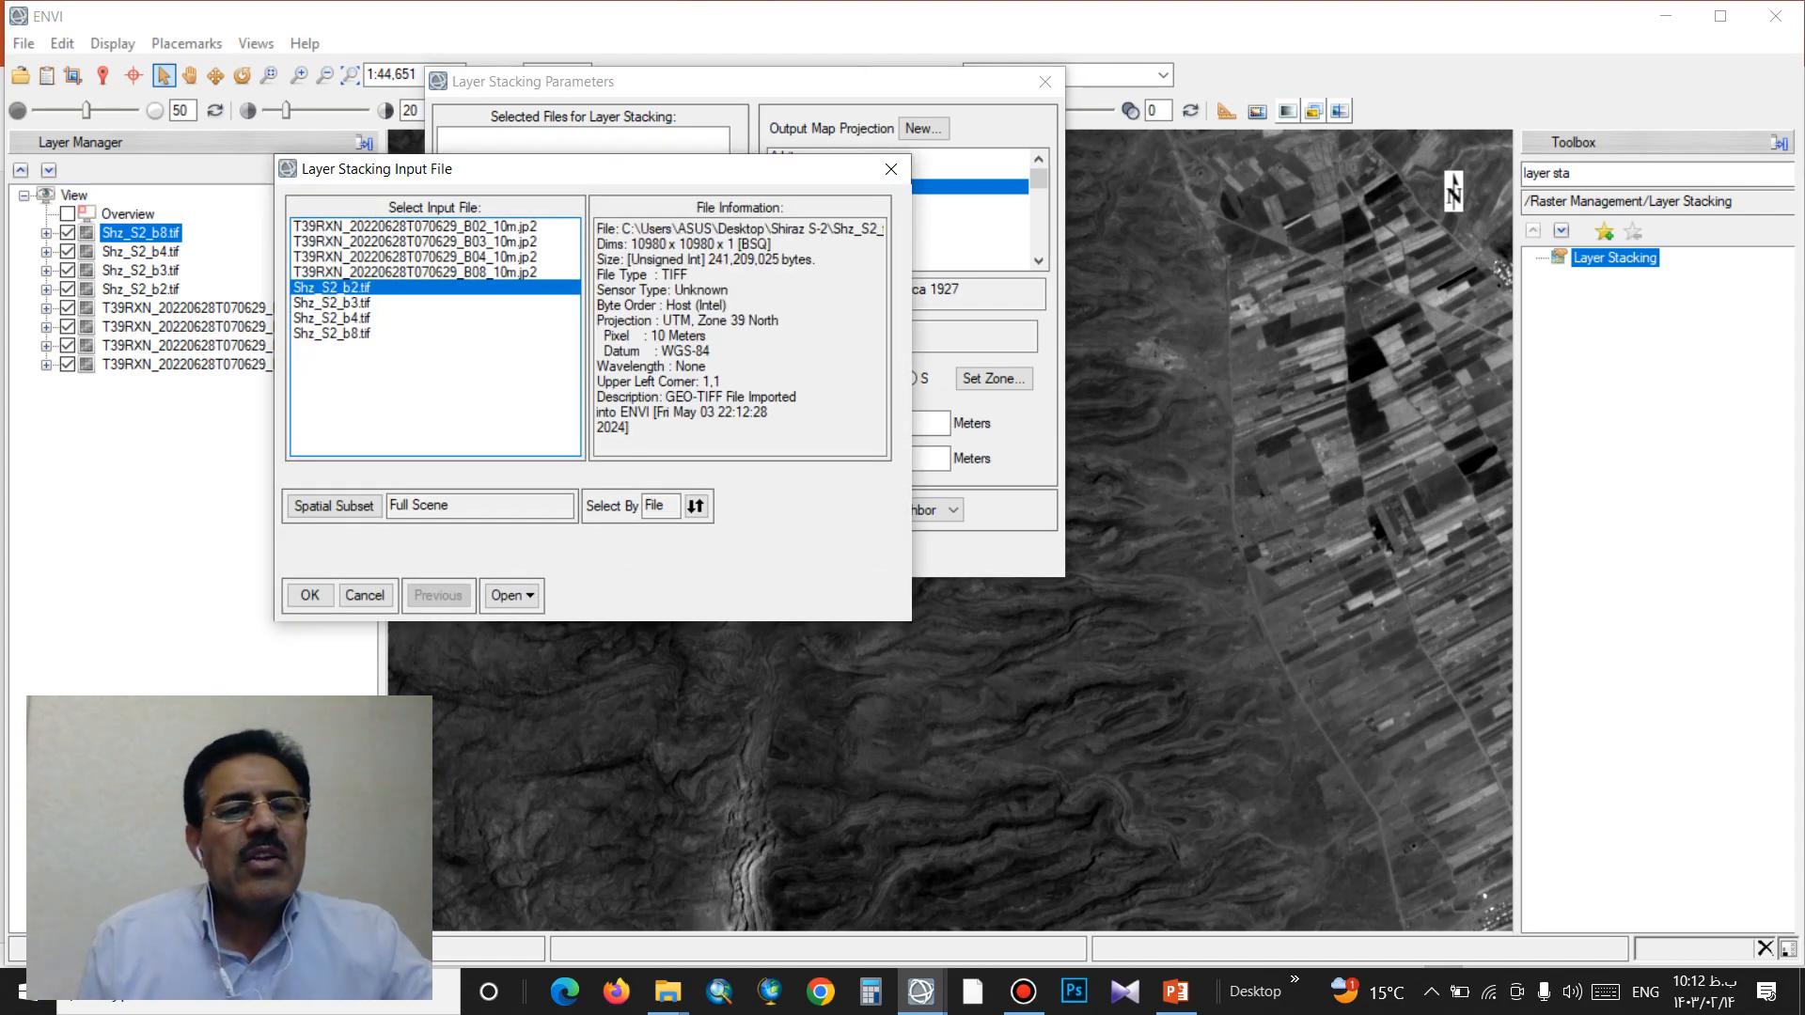
click(332, 302)
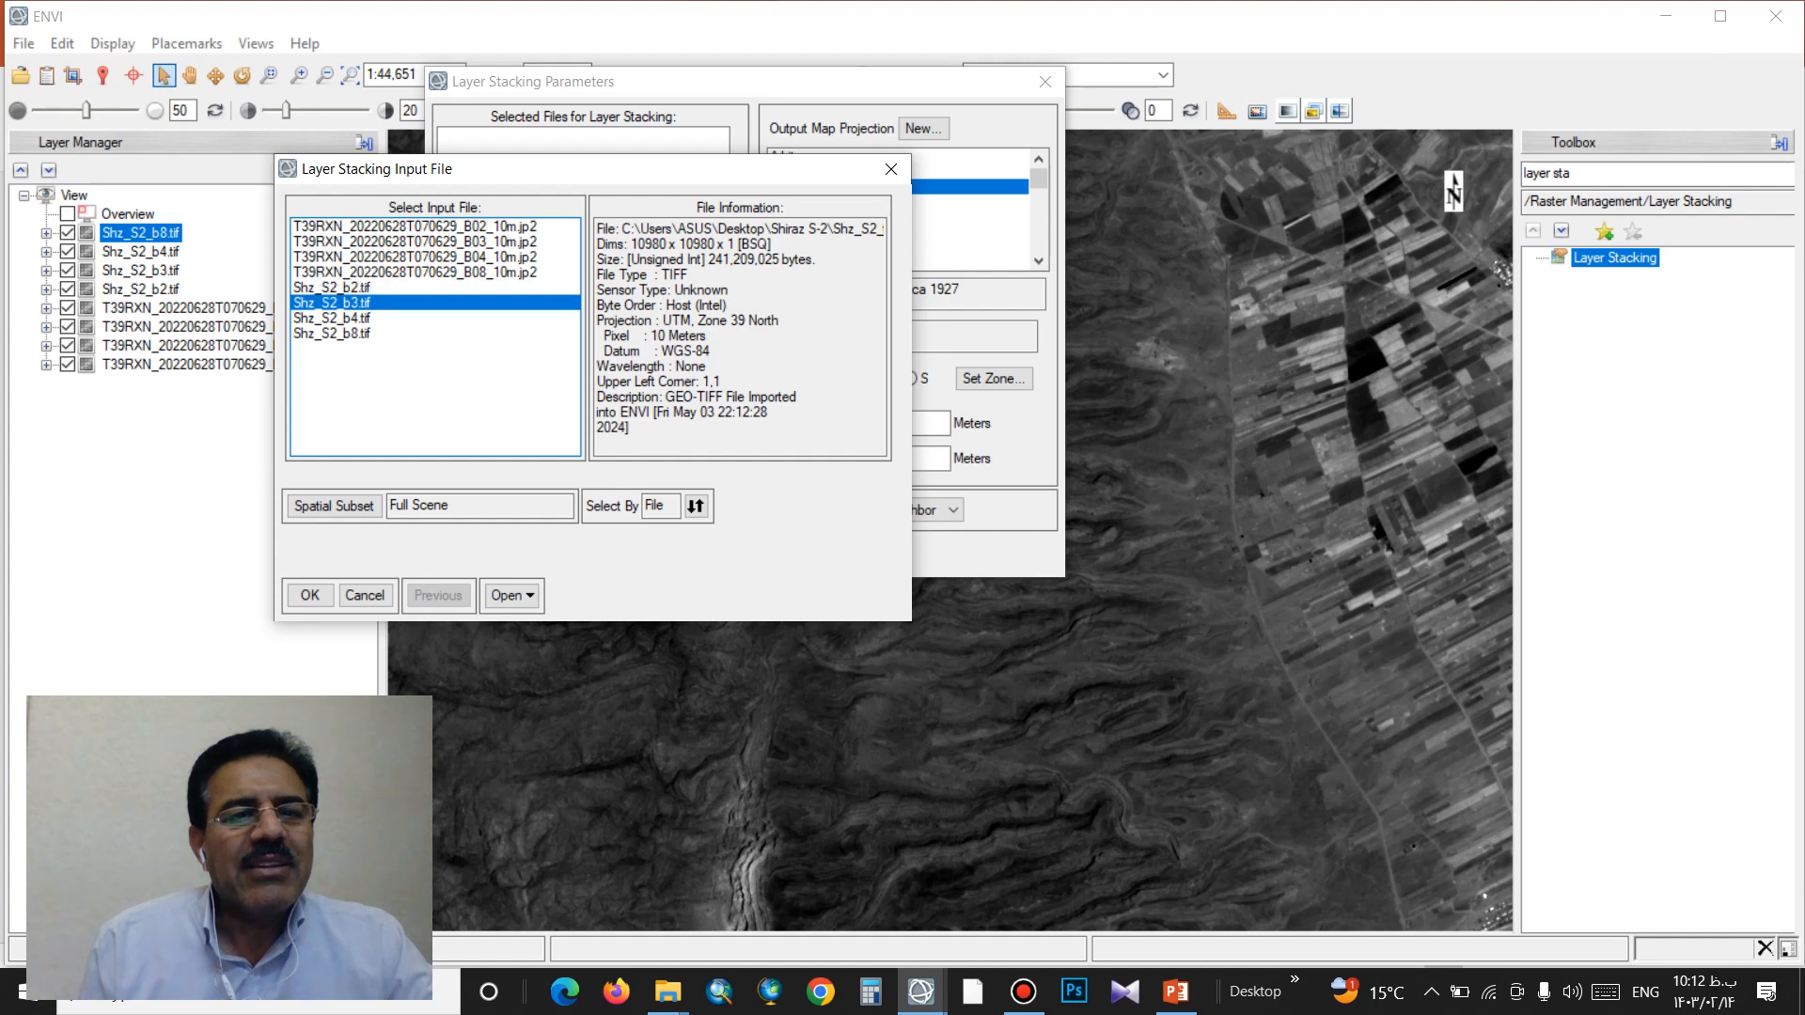
click(332, 288)
shift+click(332, 303)
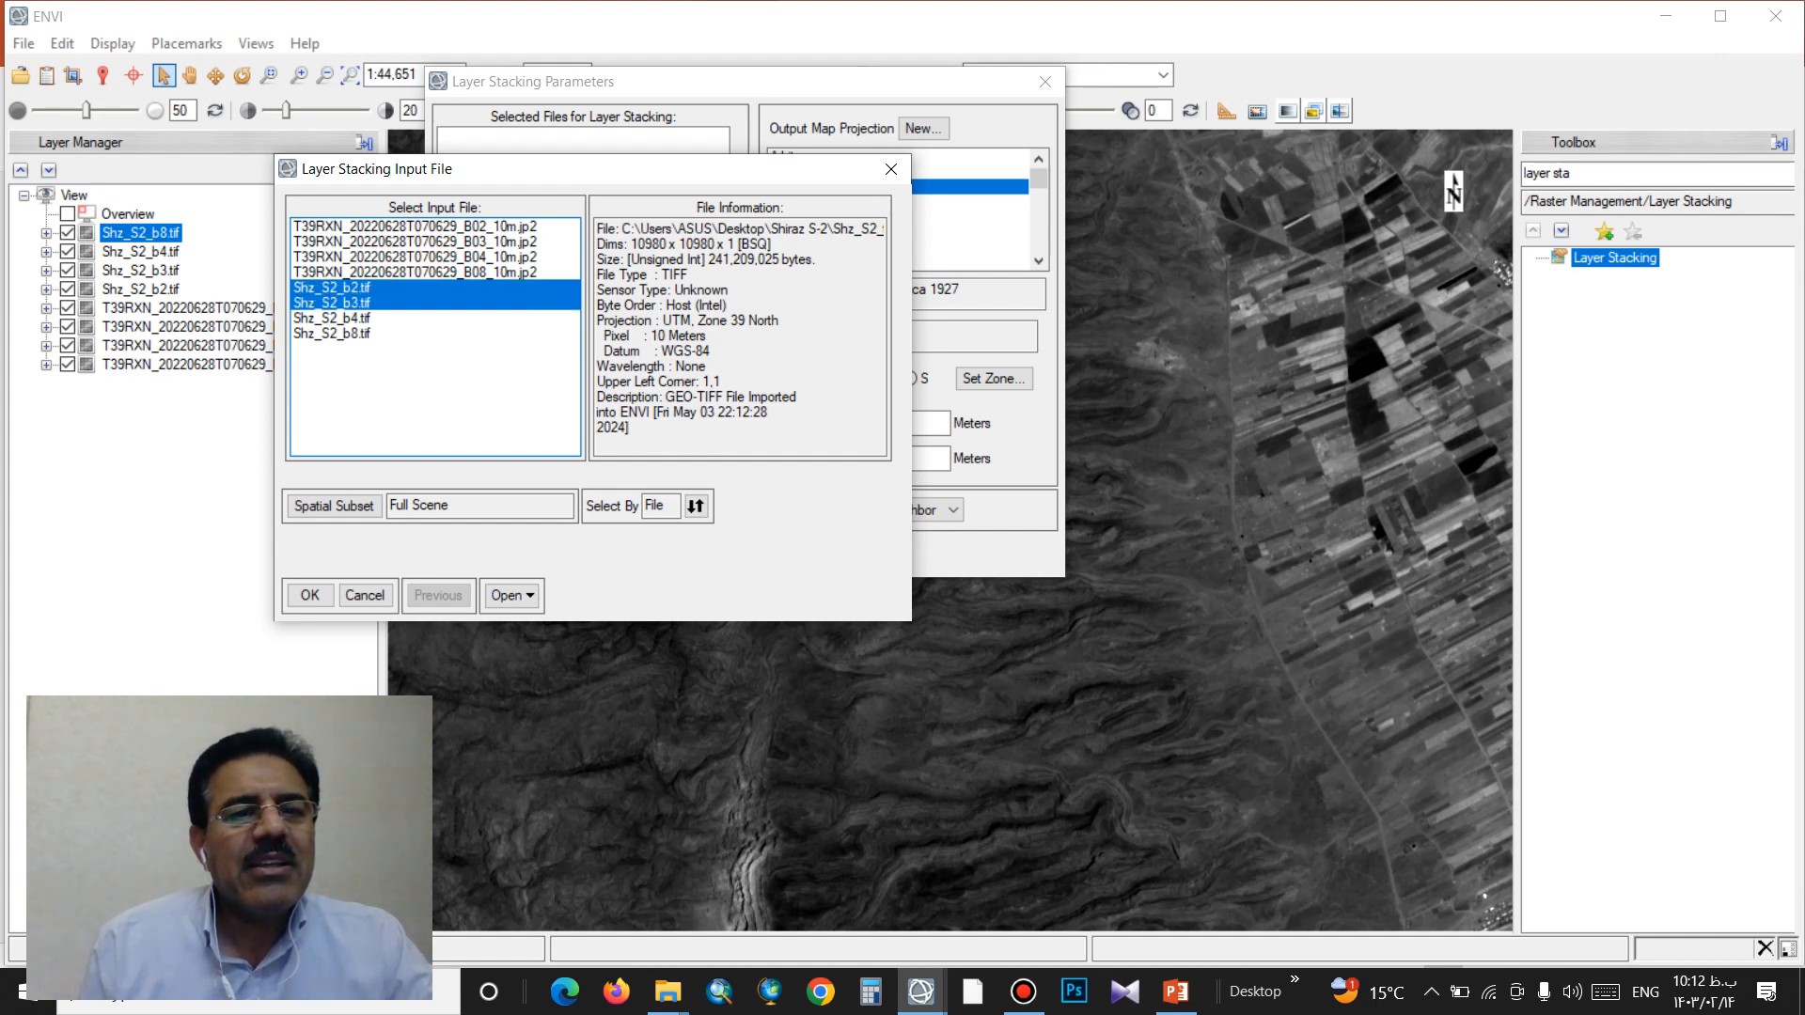
ctrl+click(332, 319)
ctrl+click(332, 334)
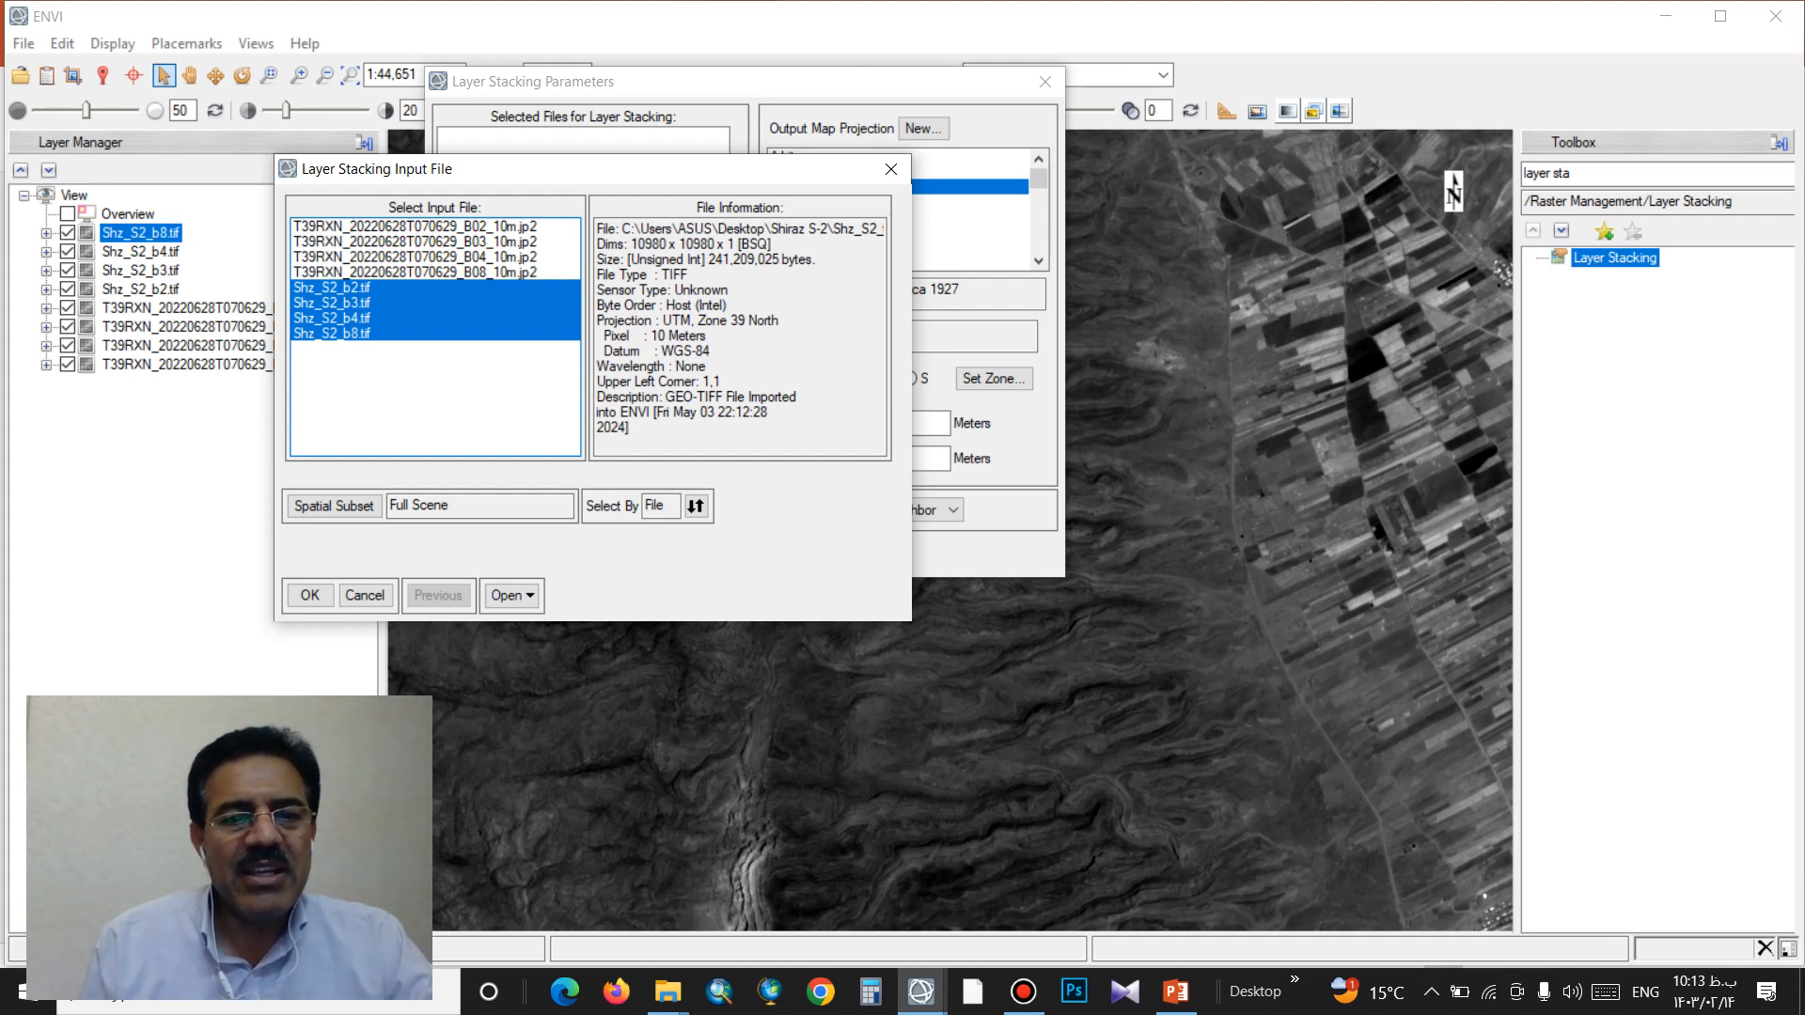
click(310, 595)
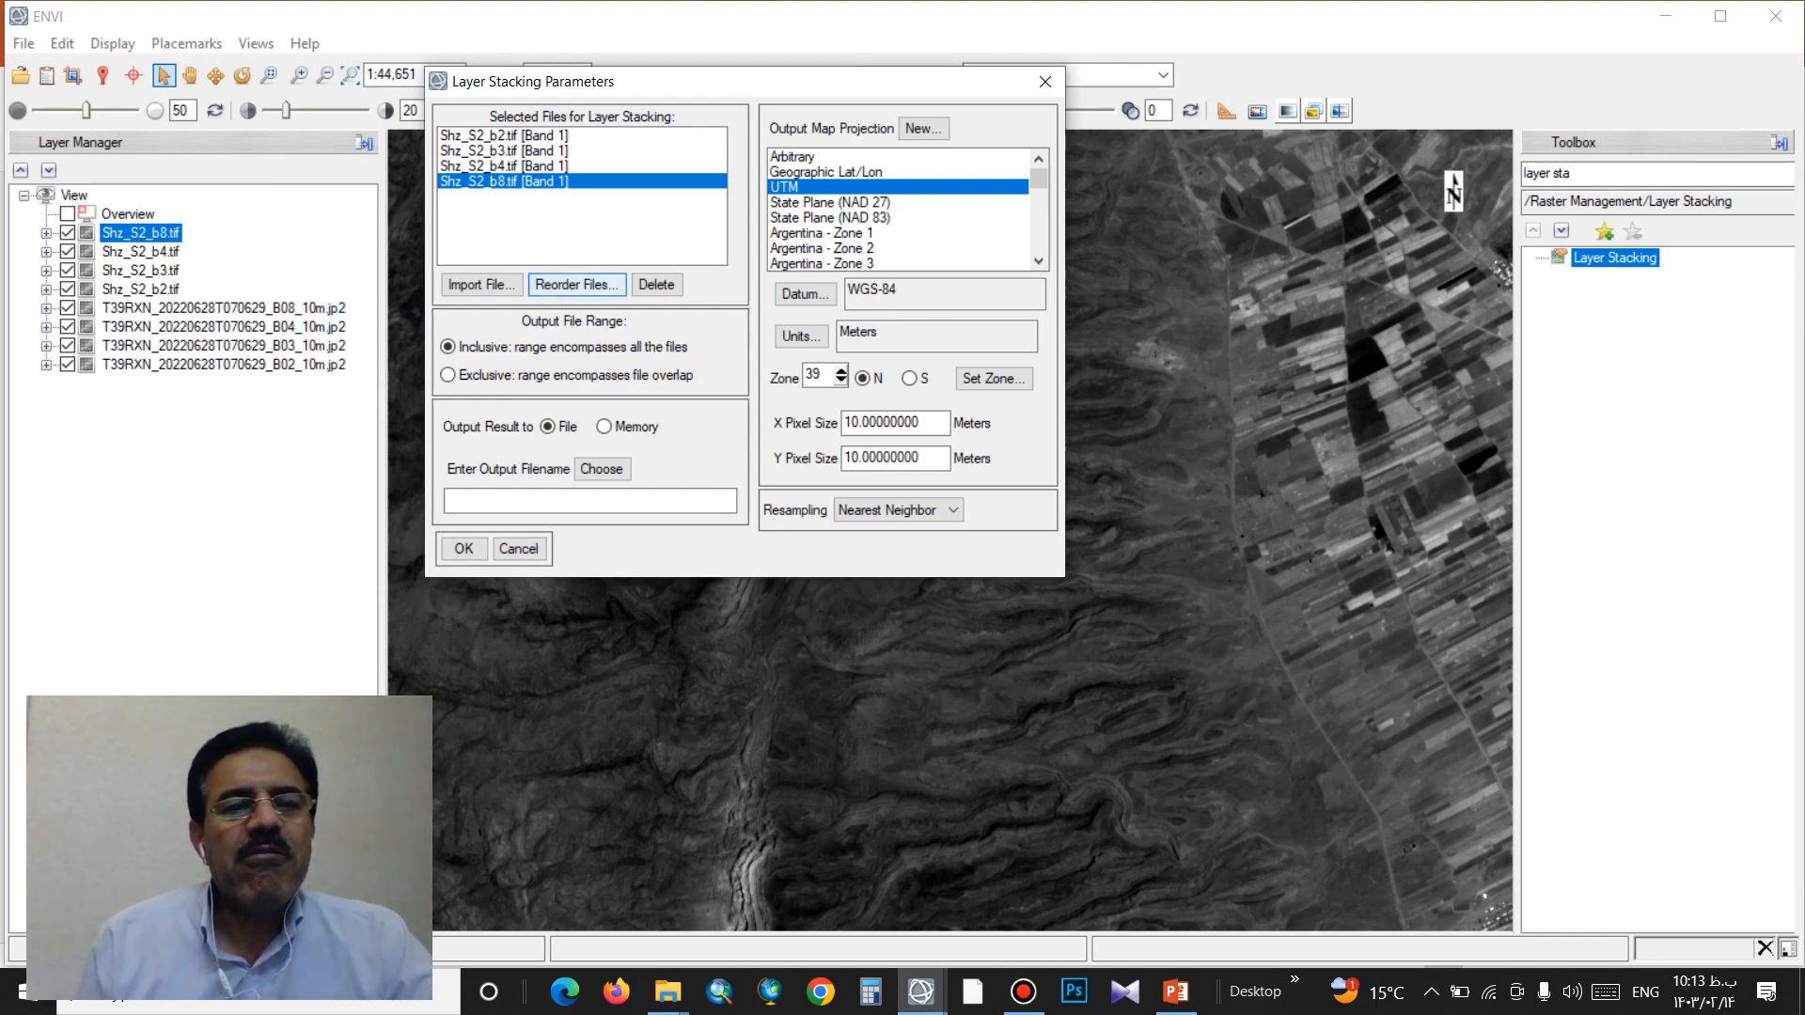
click(575, 284)
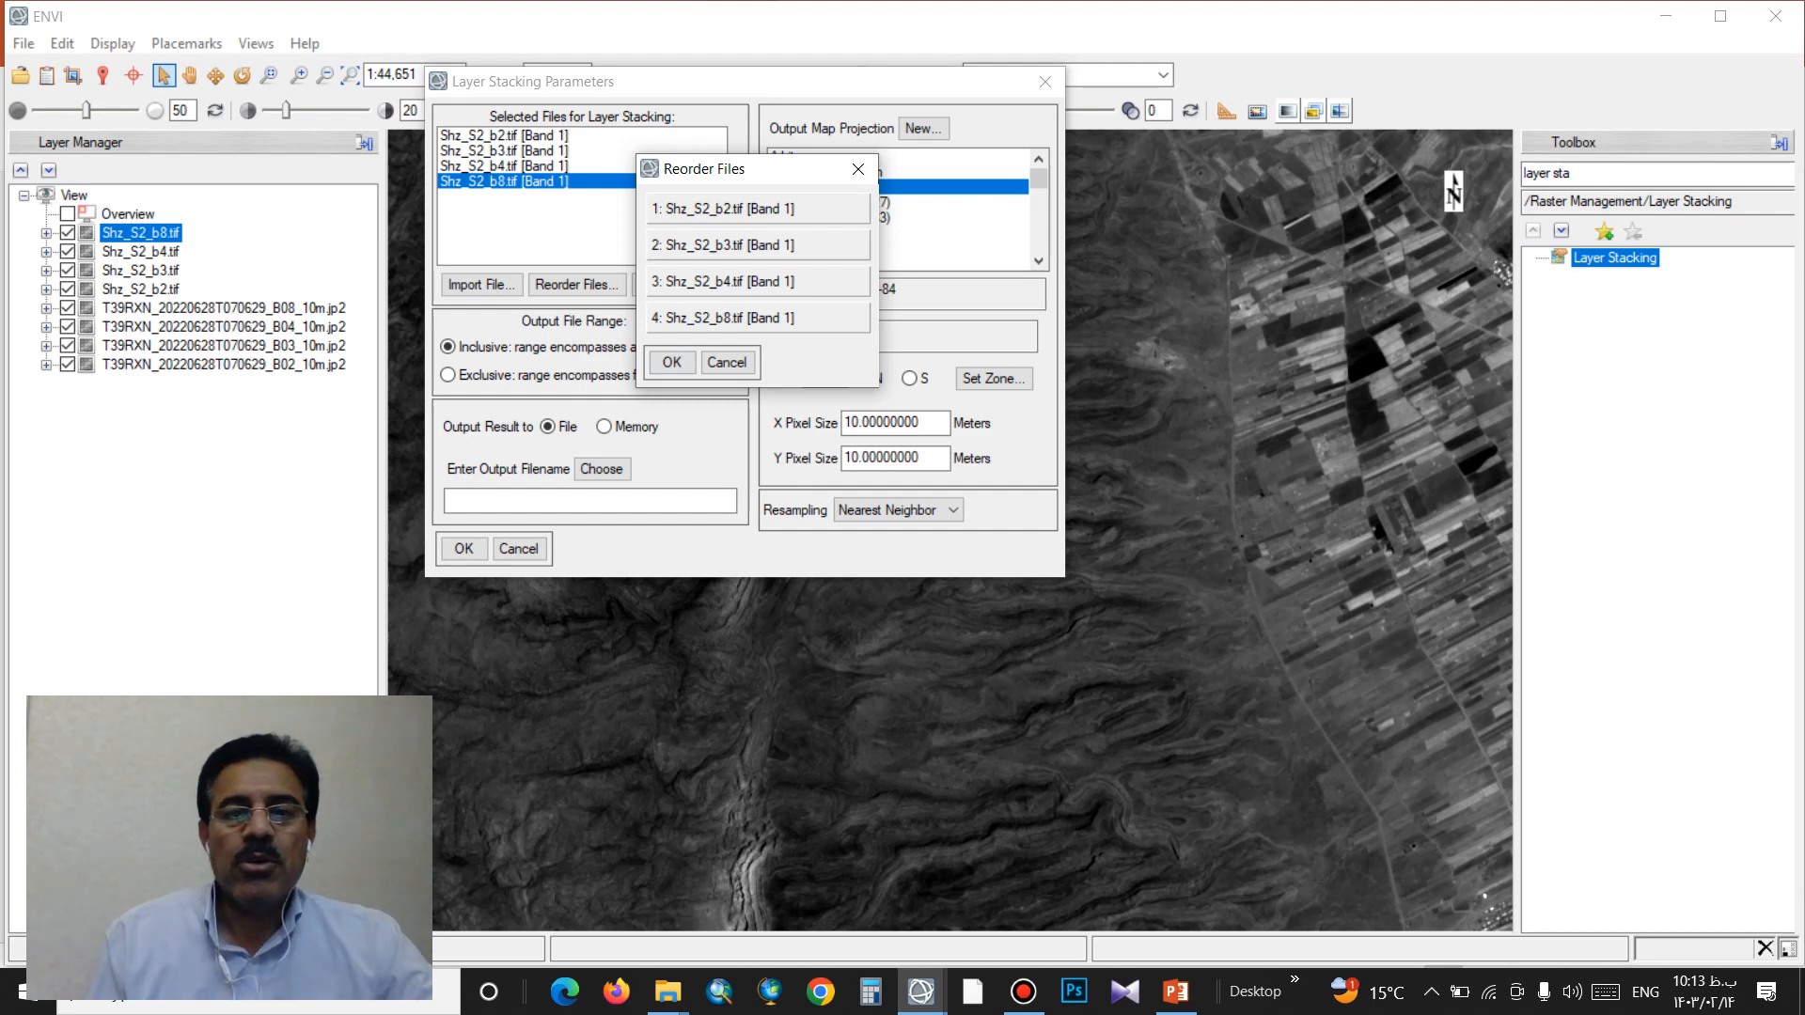
click(671, 362)
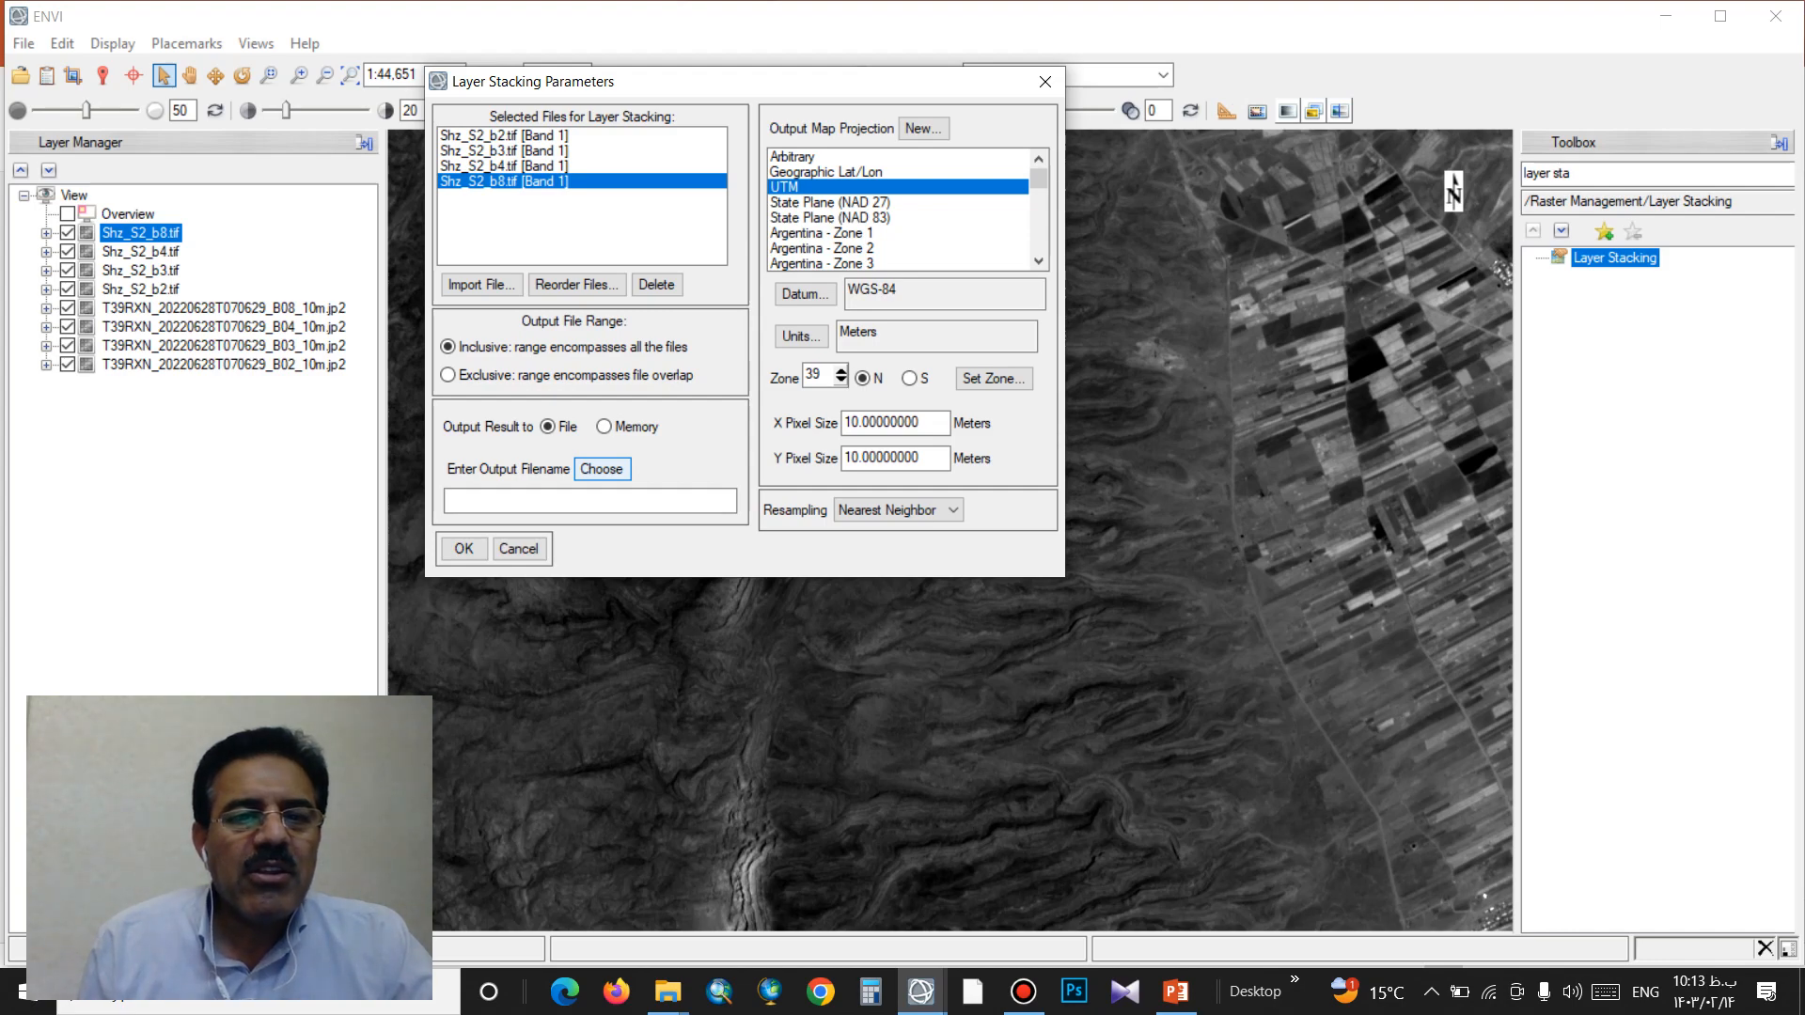
Step: Name the stack's output file Shz_S2_LS1 in the Shz_S2_tif folder and run the layer stacking
click(601, 469)
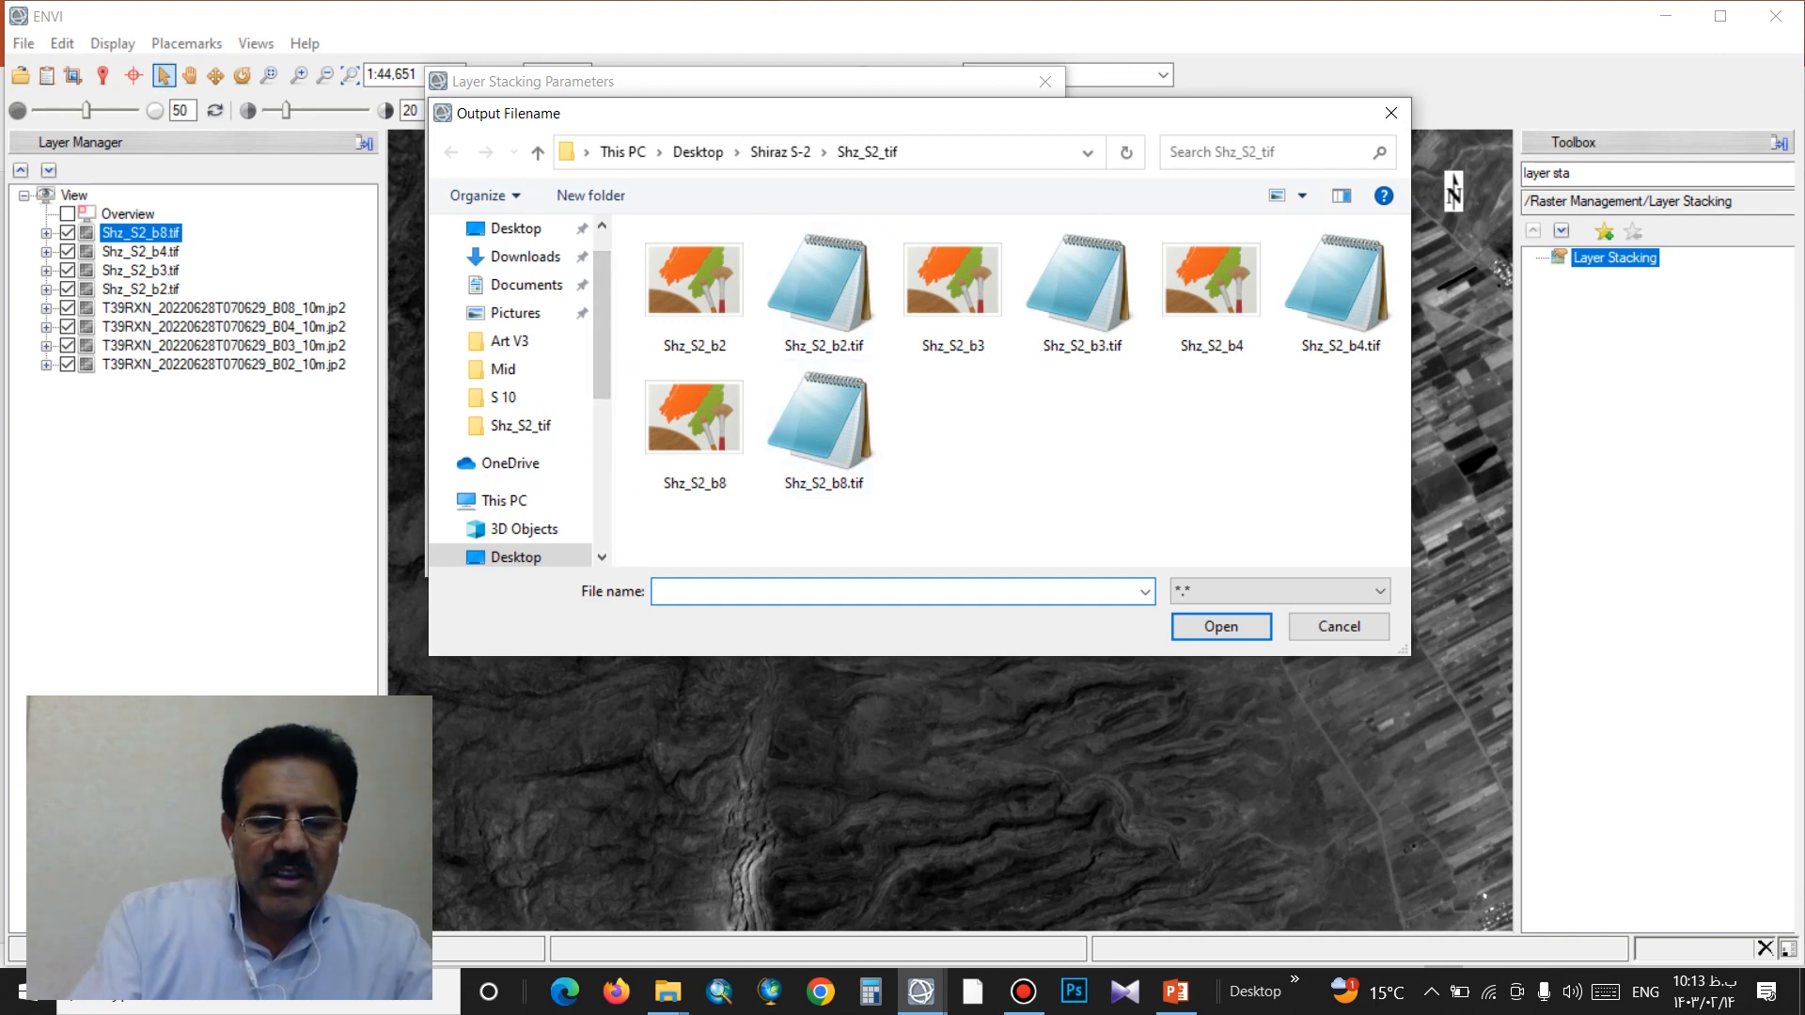
text(L)
click(694, 428)
click(742, 592)
click(743, 592)
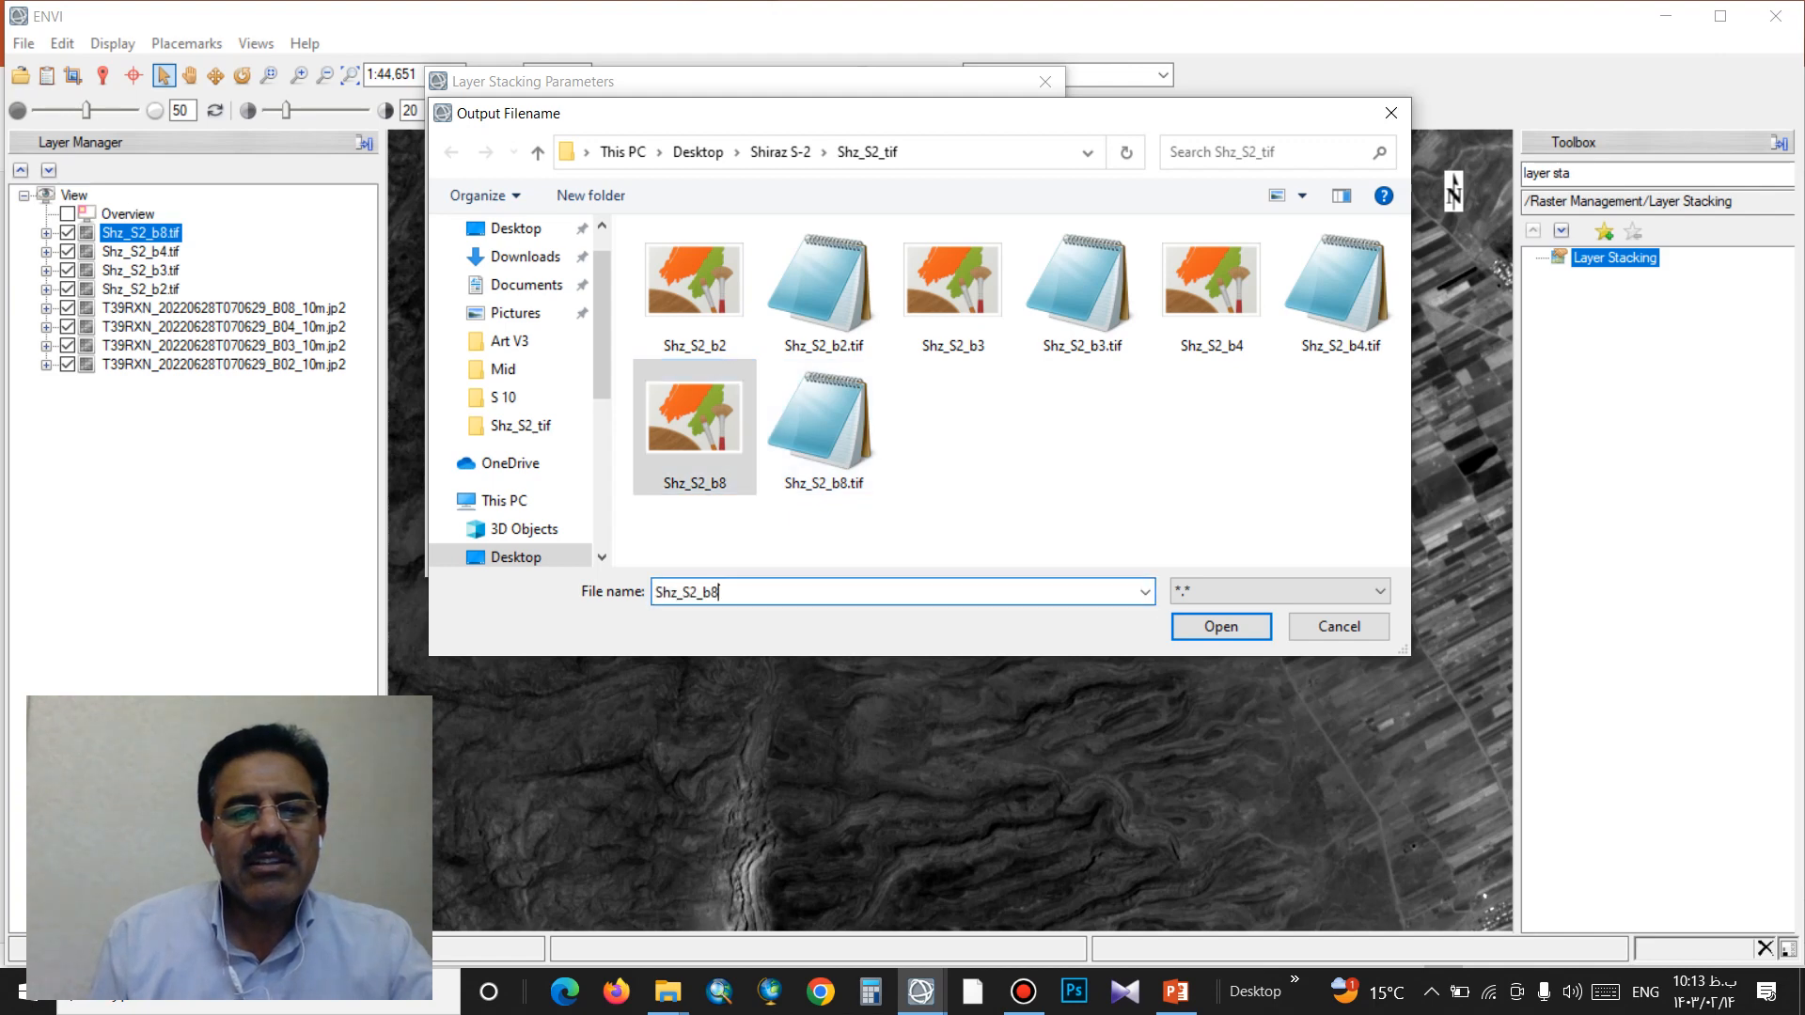
key(BackSpace)
key(BackSpace)
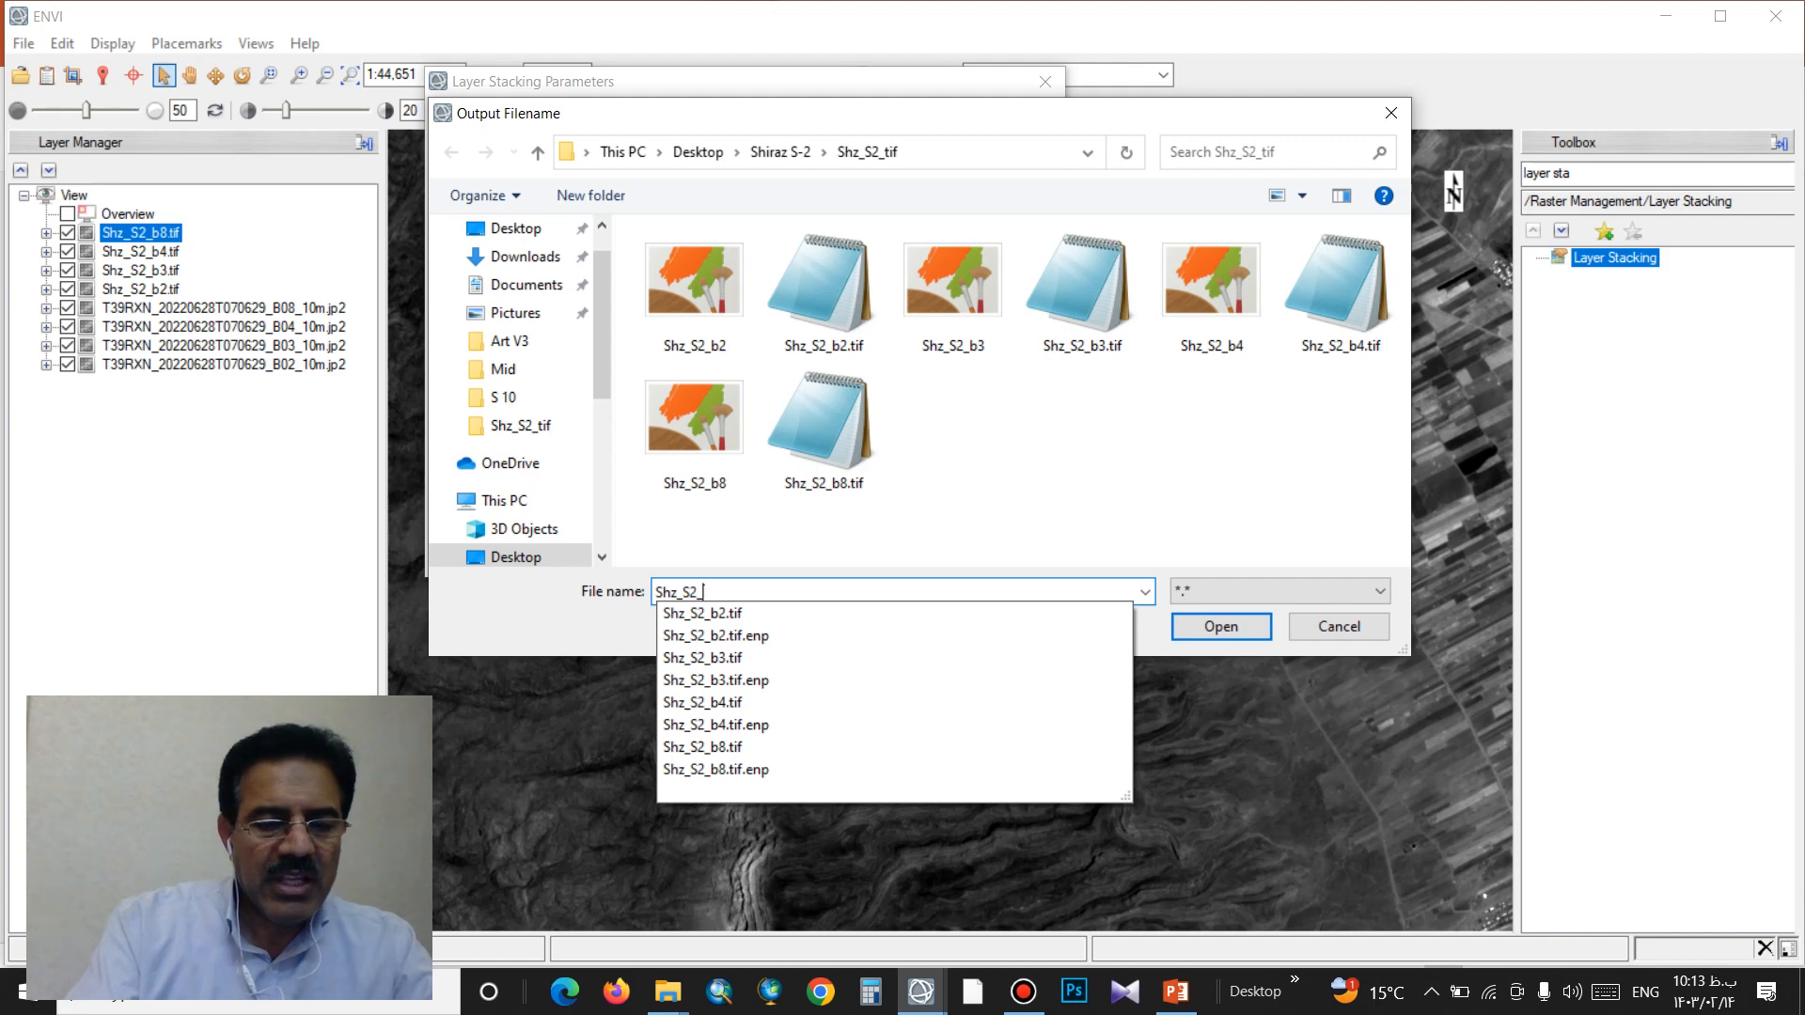
text(LS1)
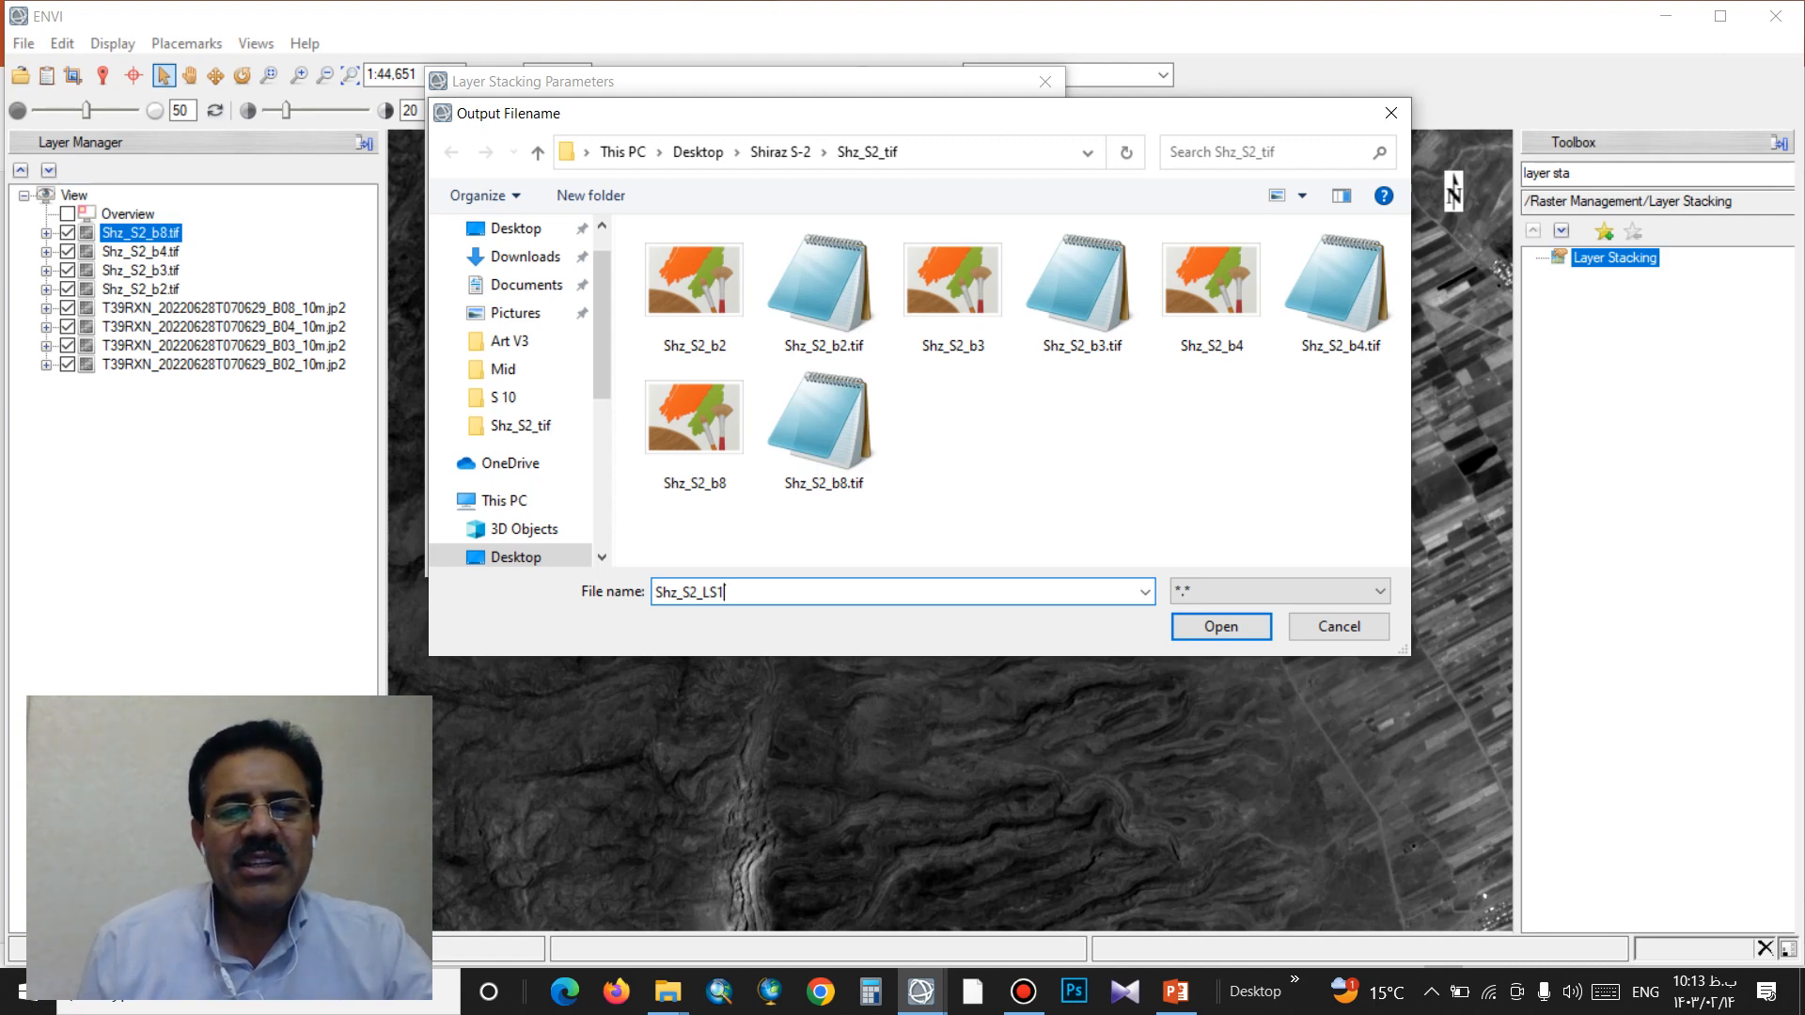
key(Return)
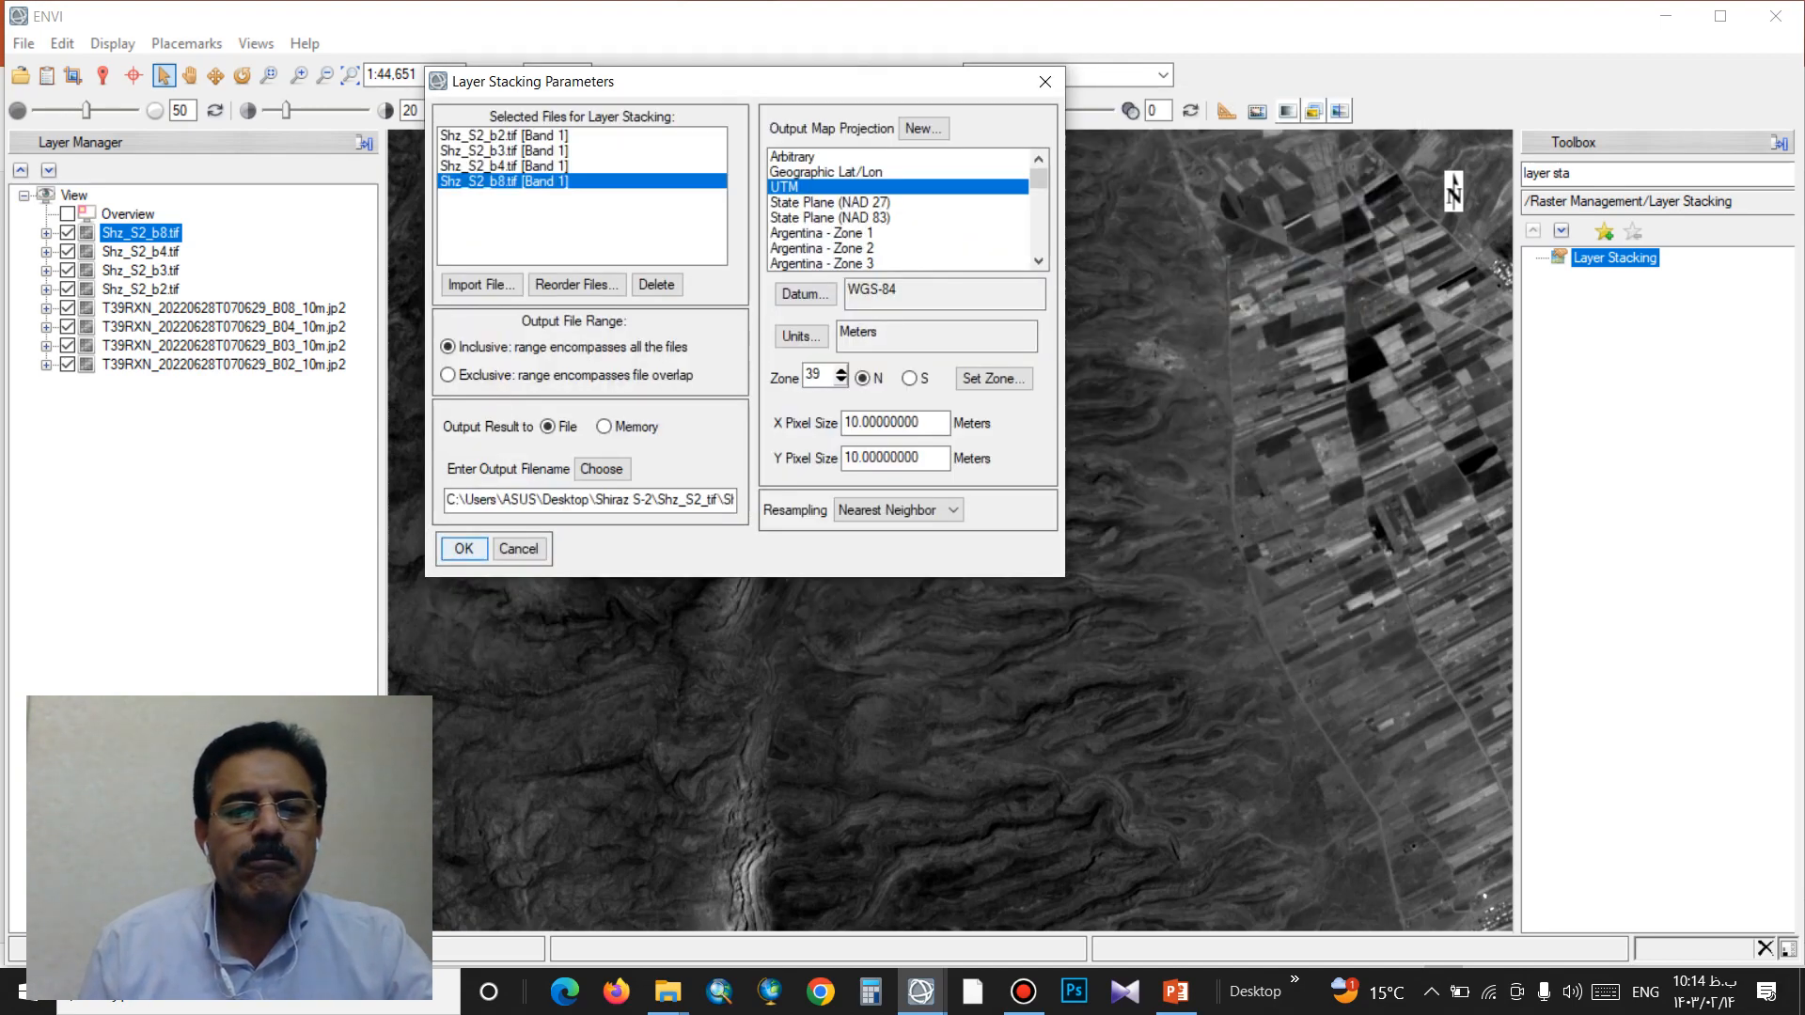
click(464, 548)
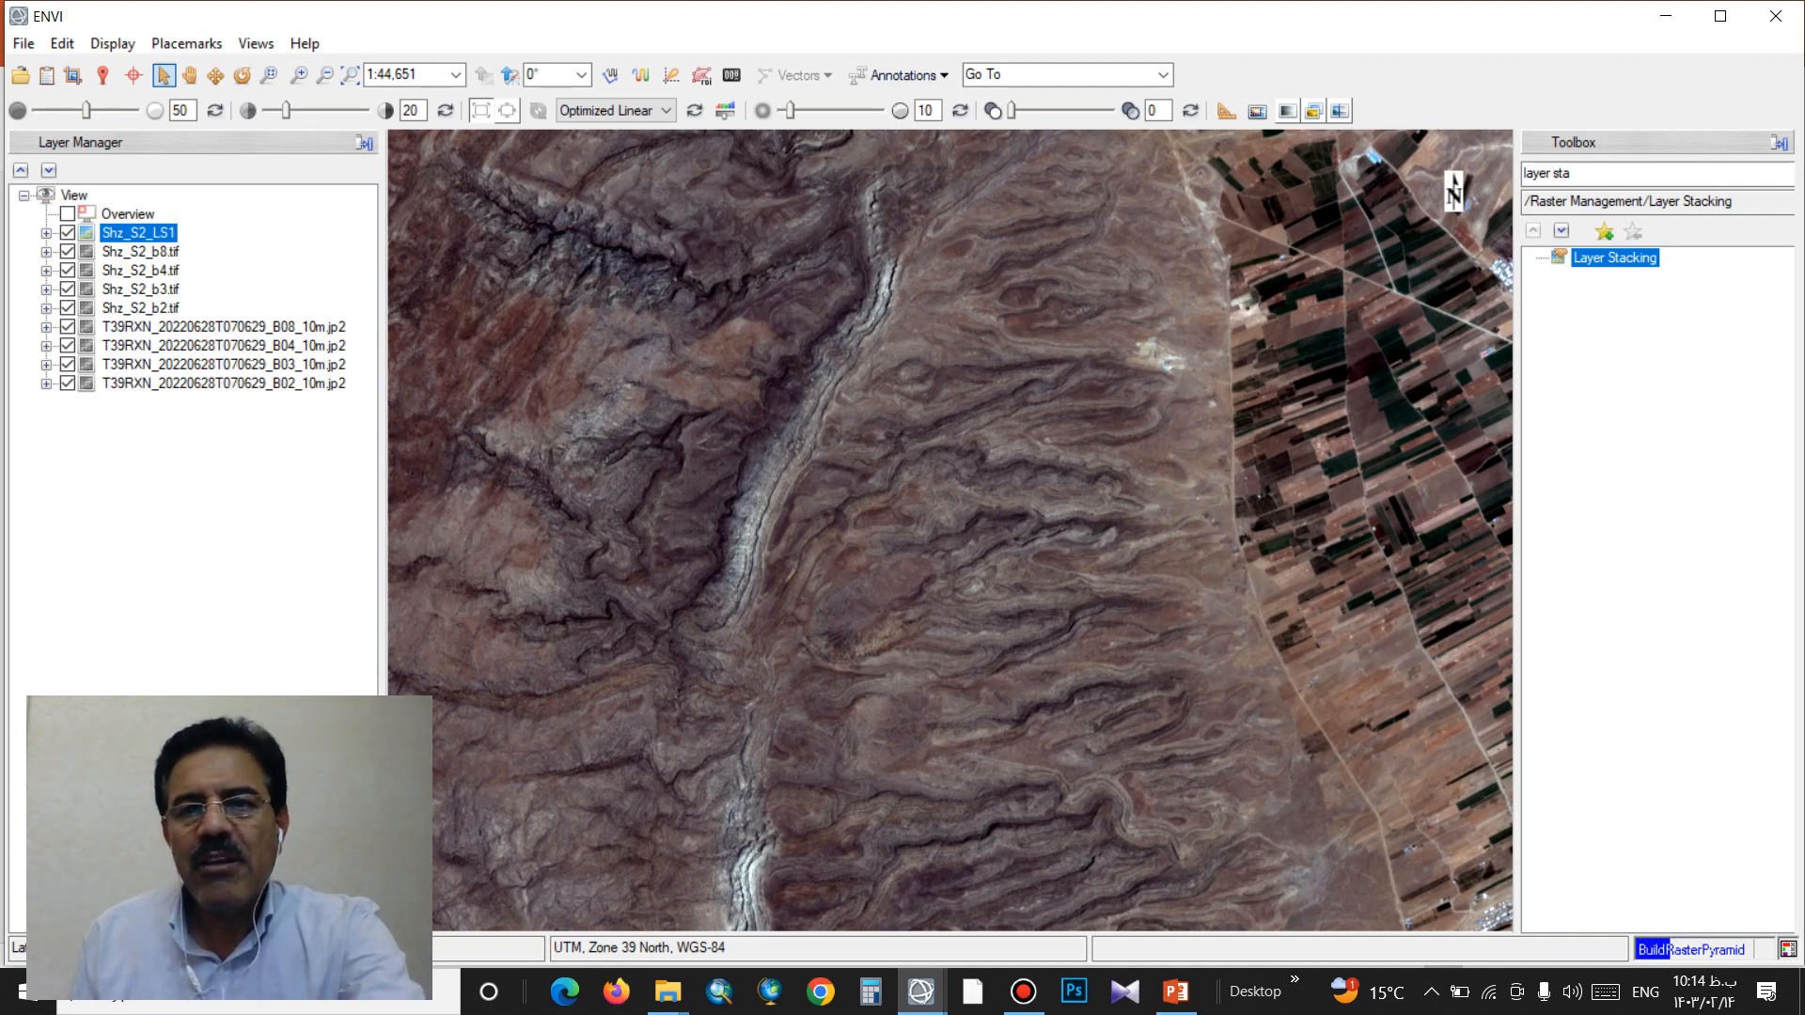
Step: Load a false-colour composite of Shz_S2_LS1 at full extent, with b8 as red, b4 as green and b3 as blue
click(351, 75)
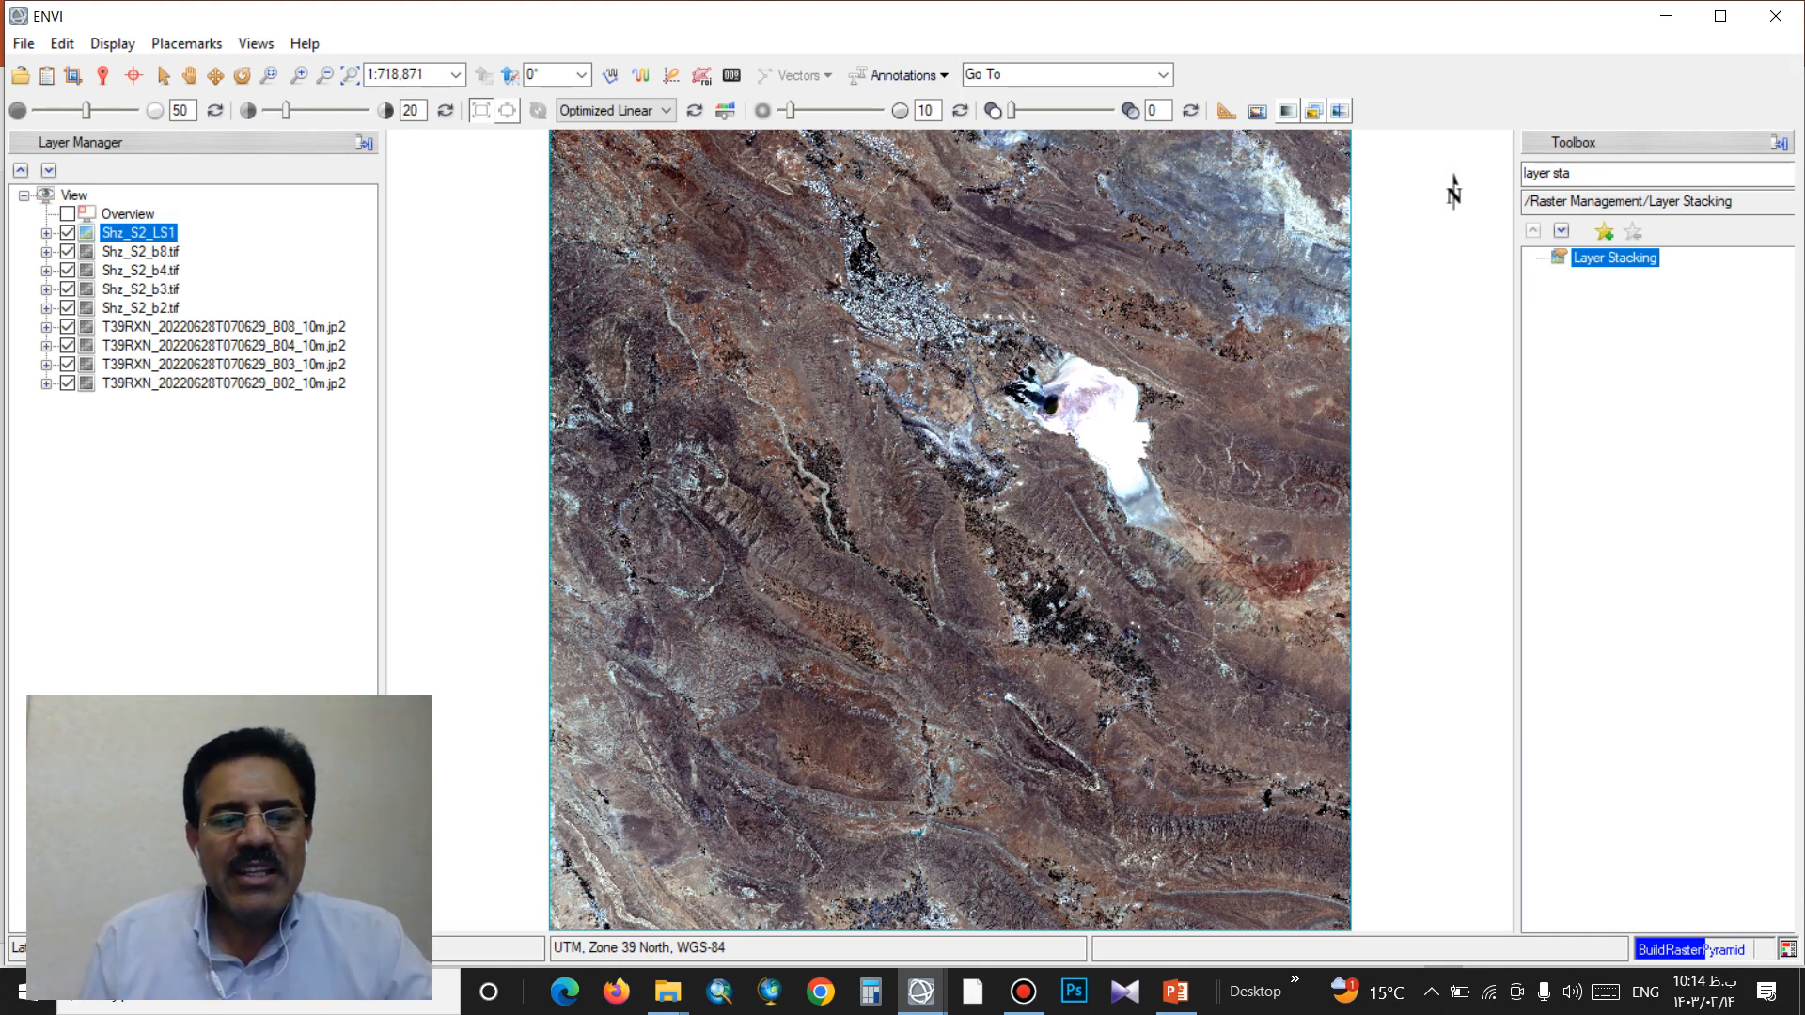
click(47, 75)
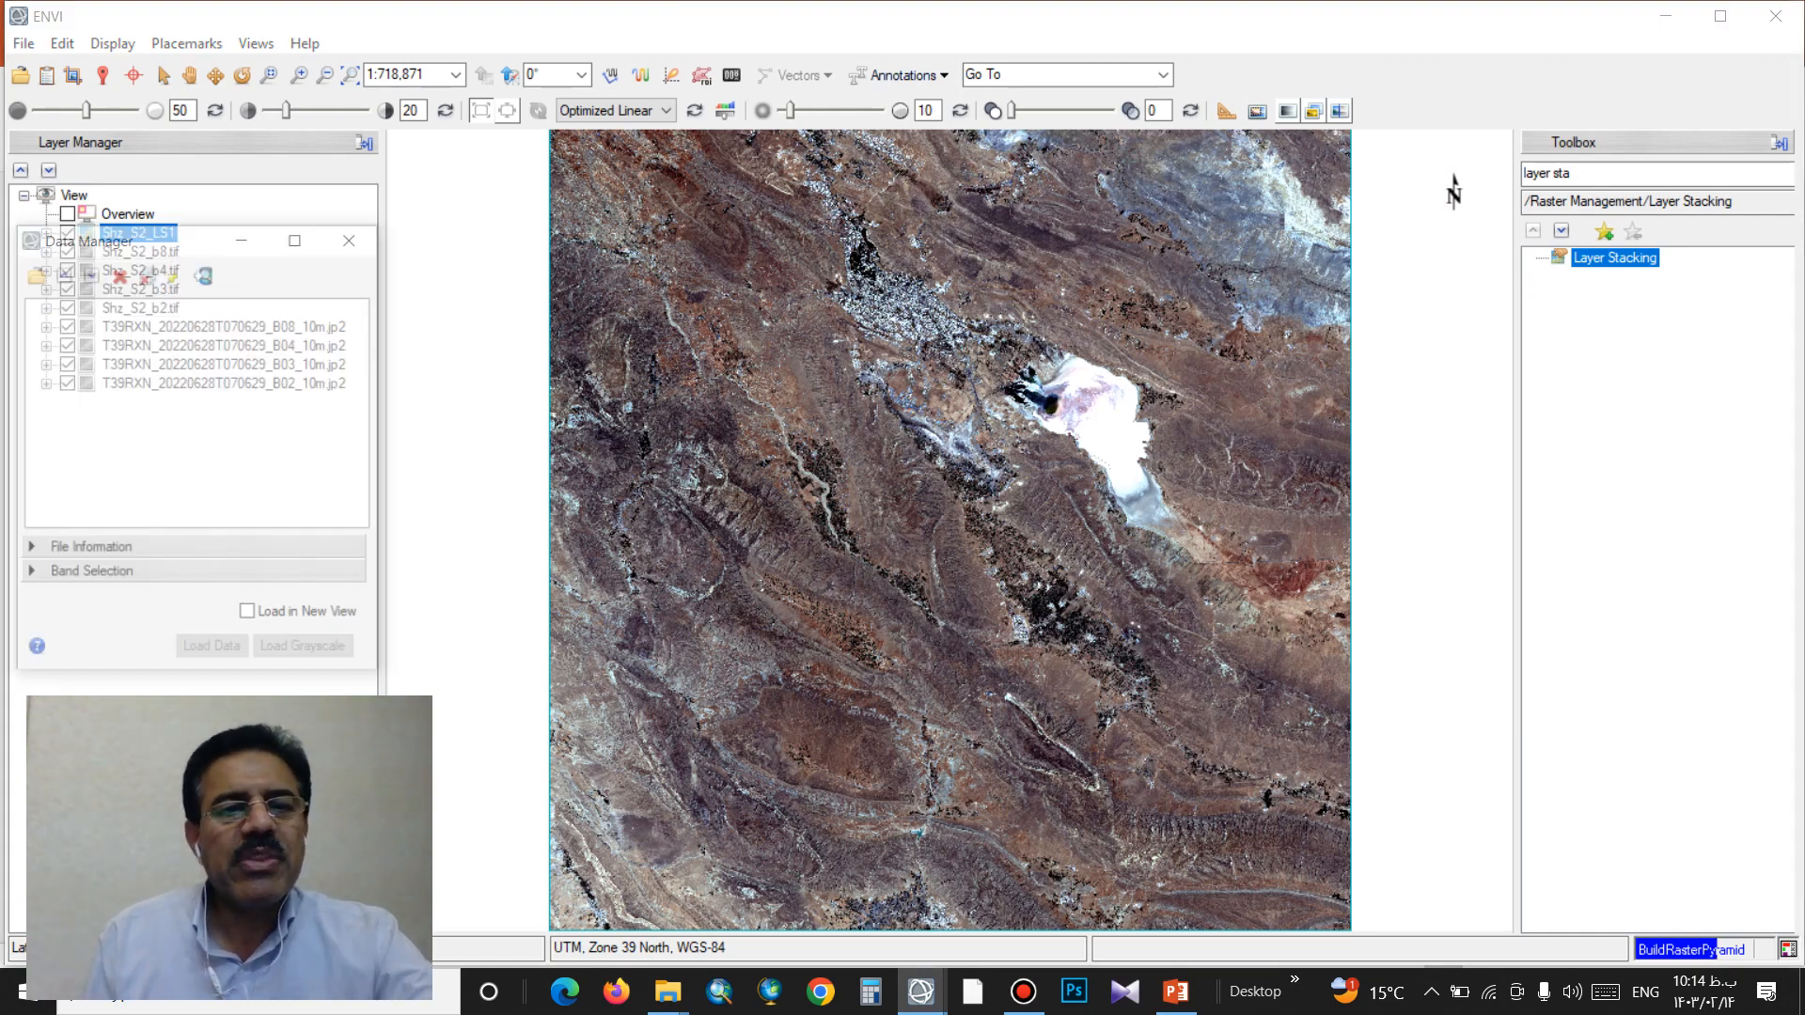
drag(179, 238, 328, 90)
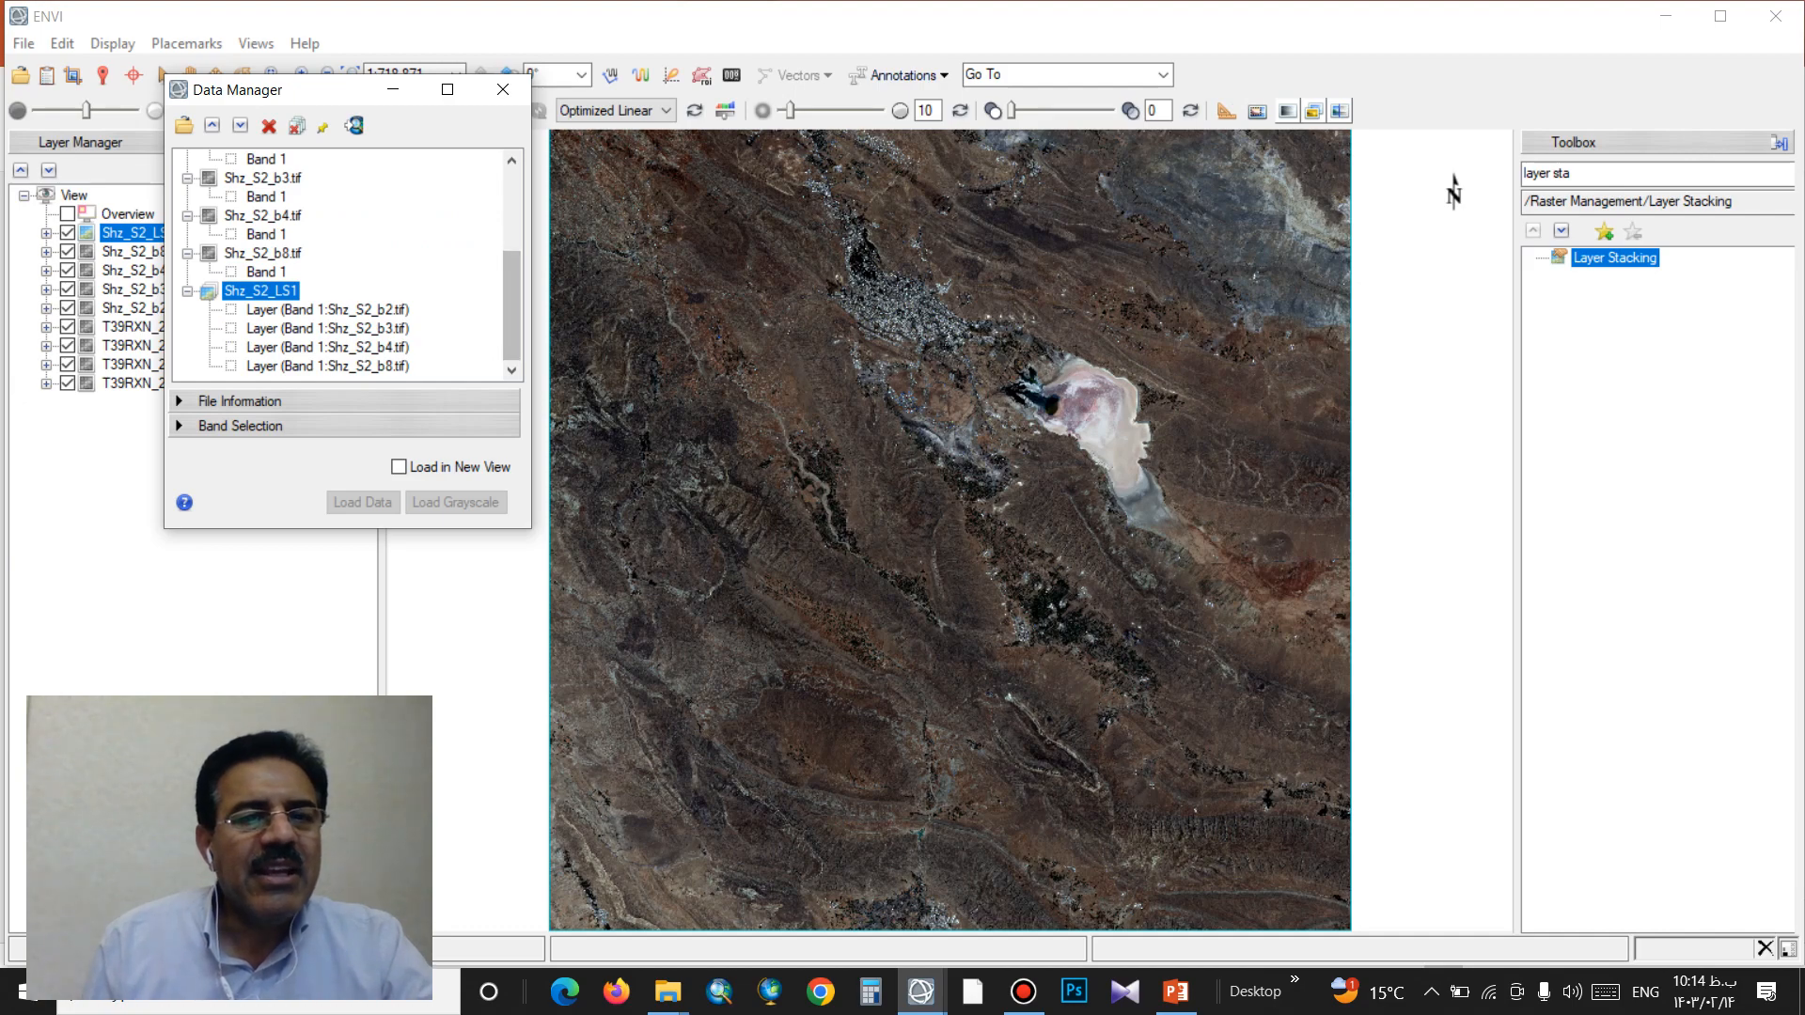
click(327, 367)
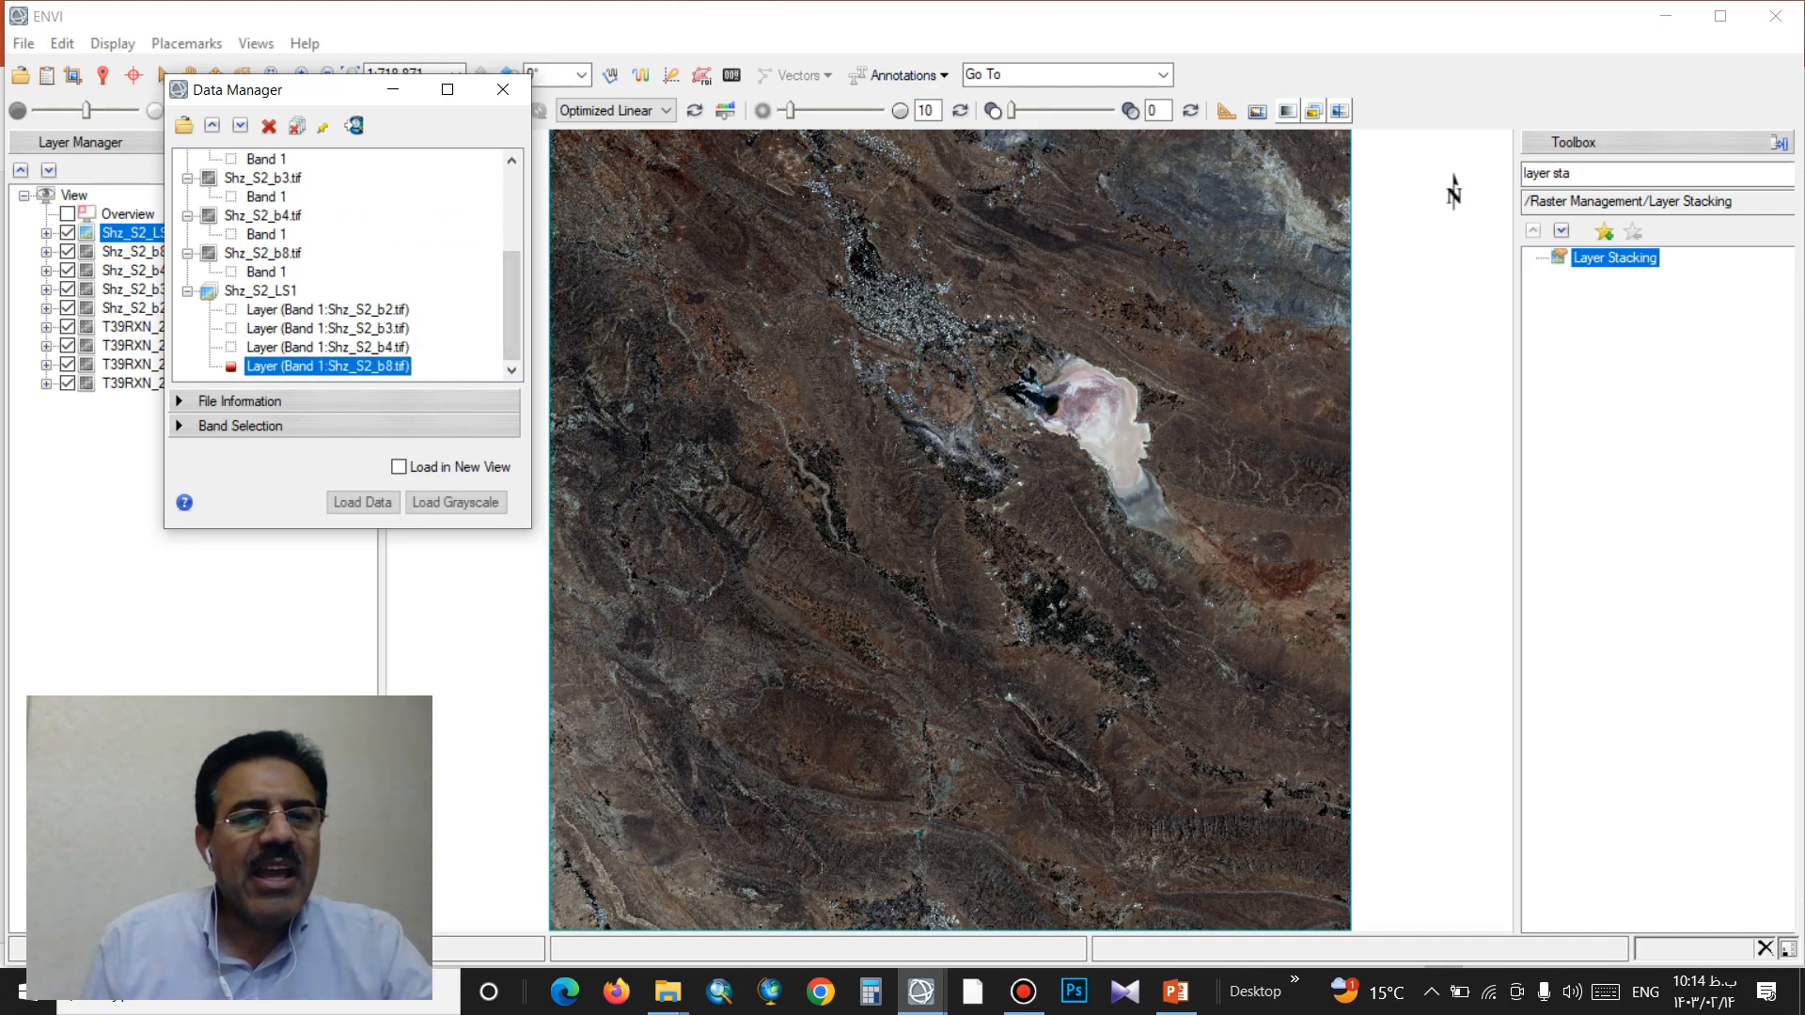
click(327, 348)
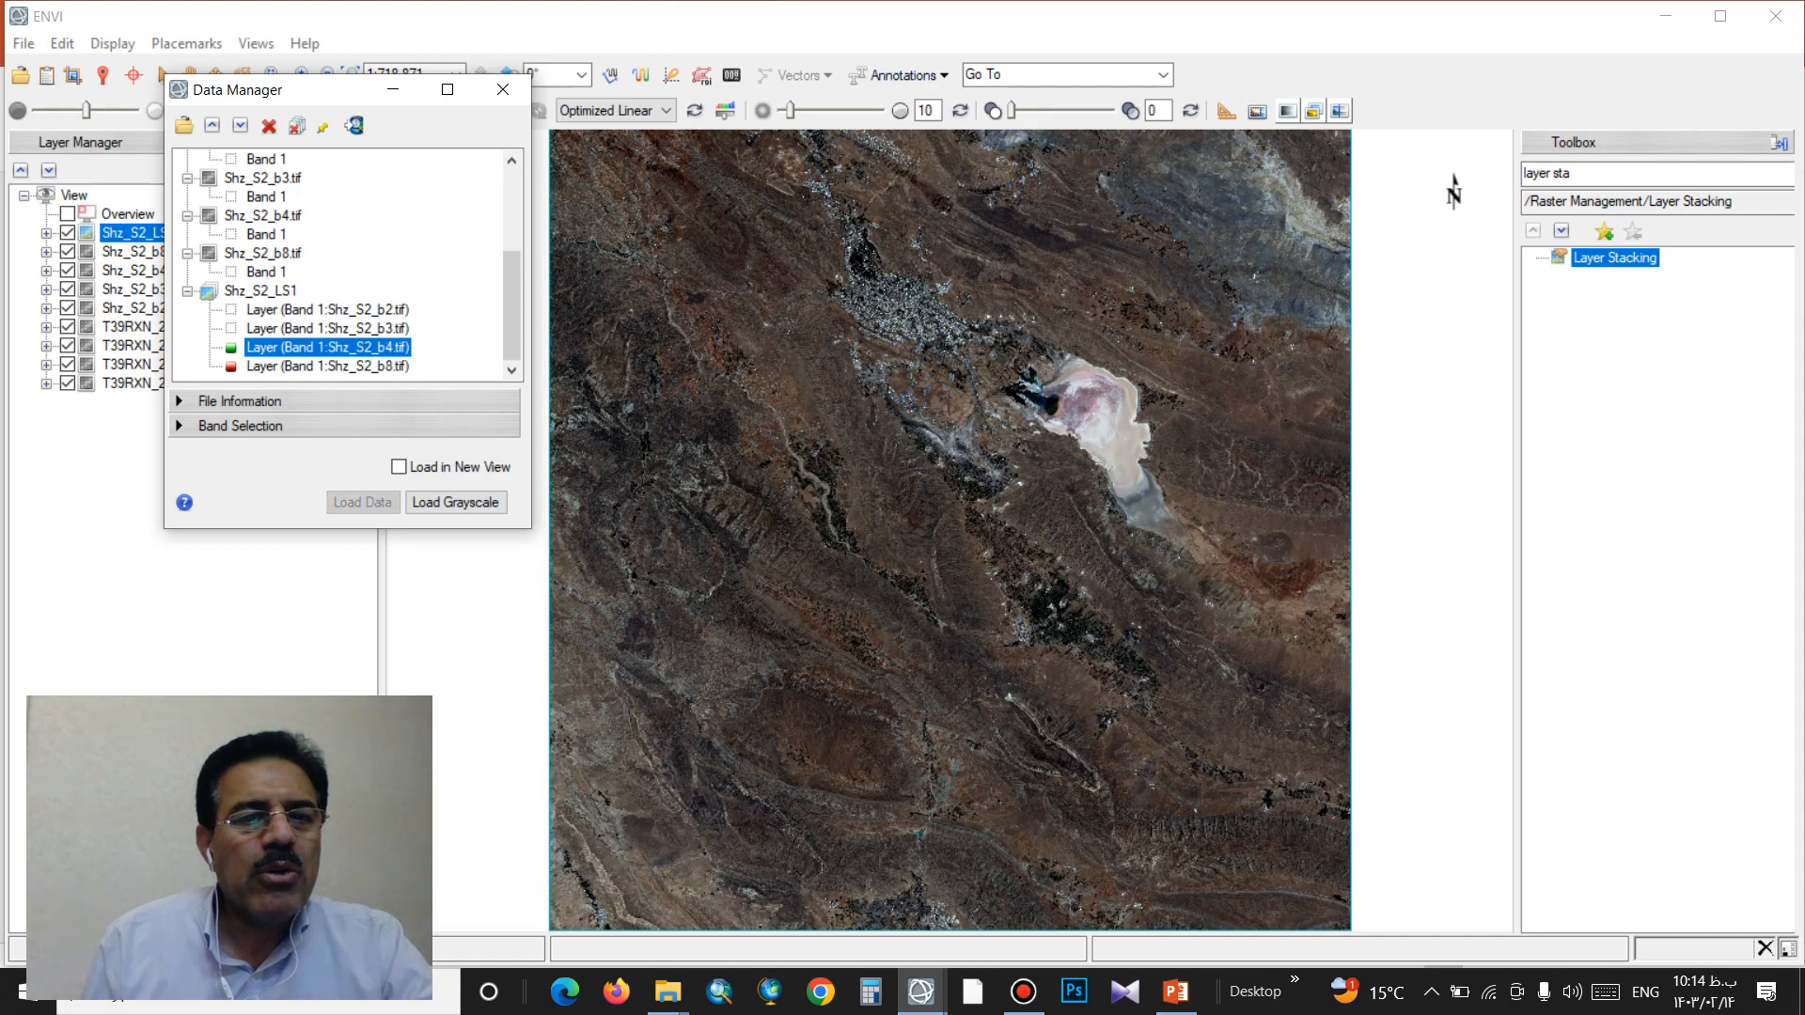
click(327, 329)
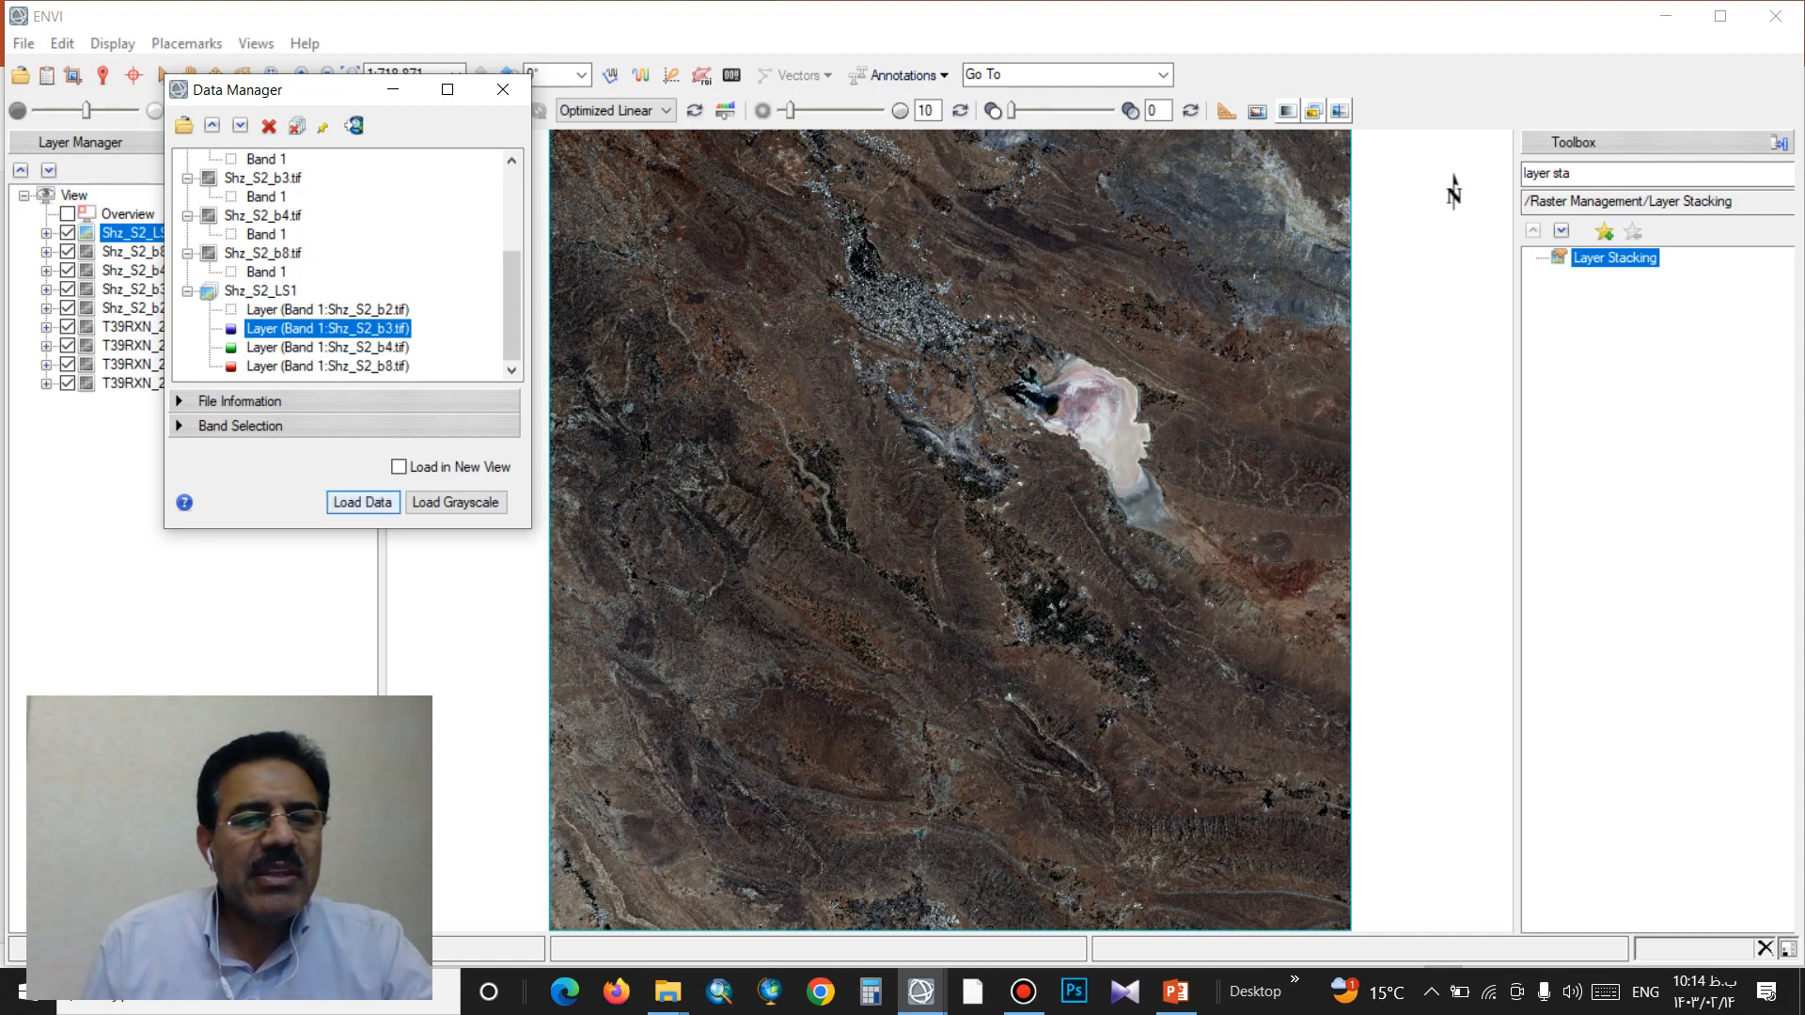
click(362, 502)
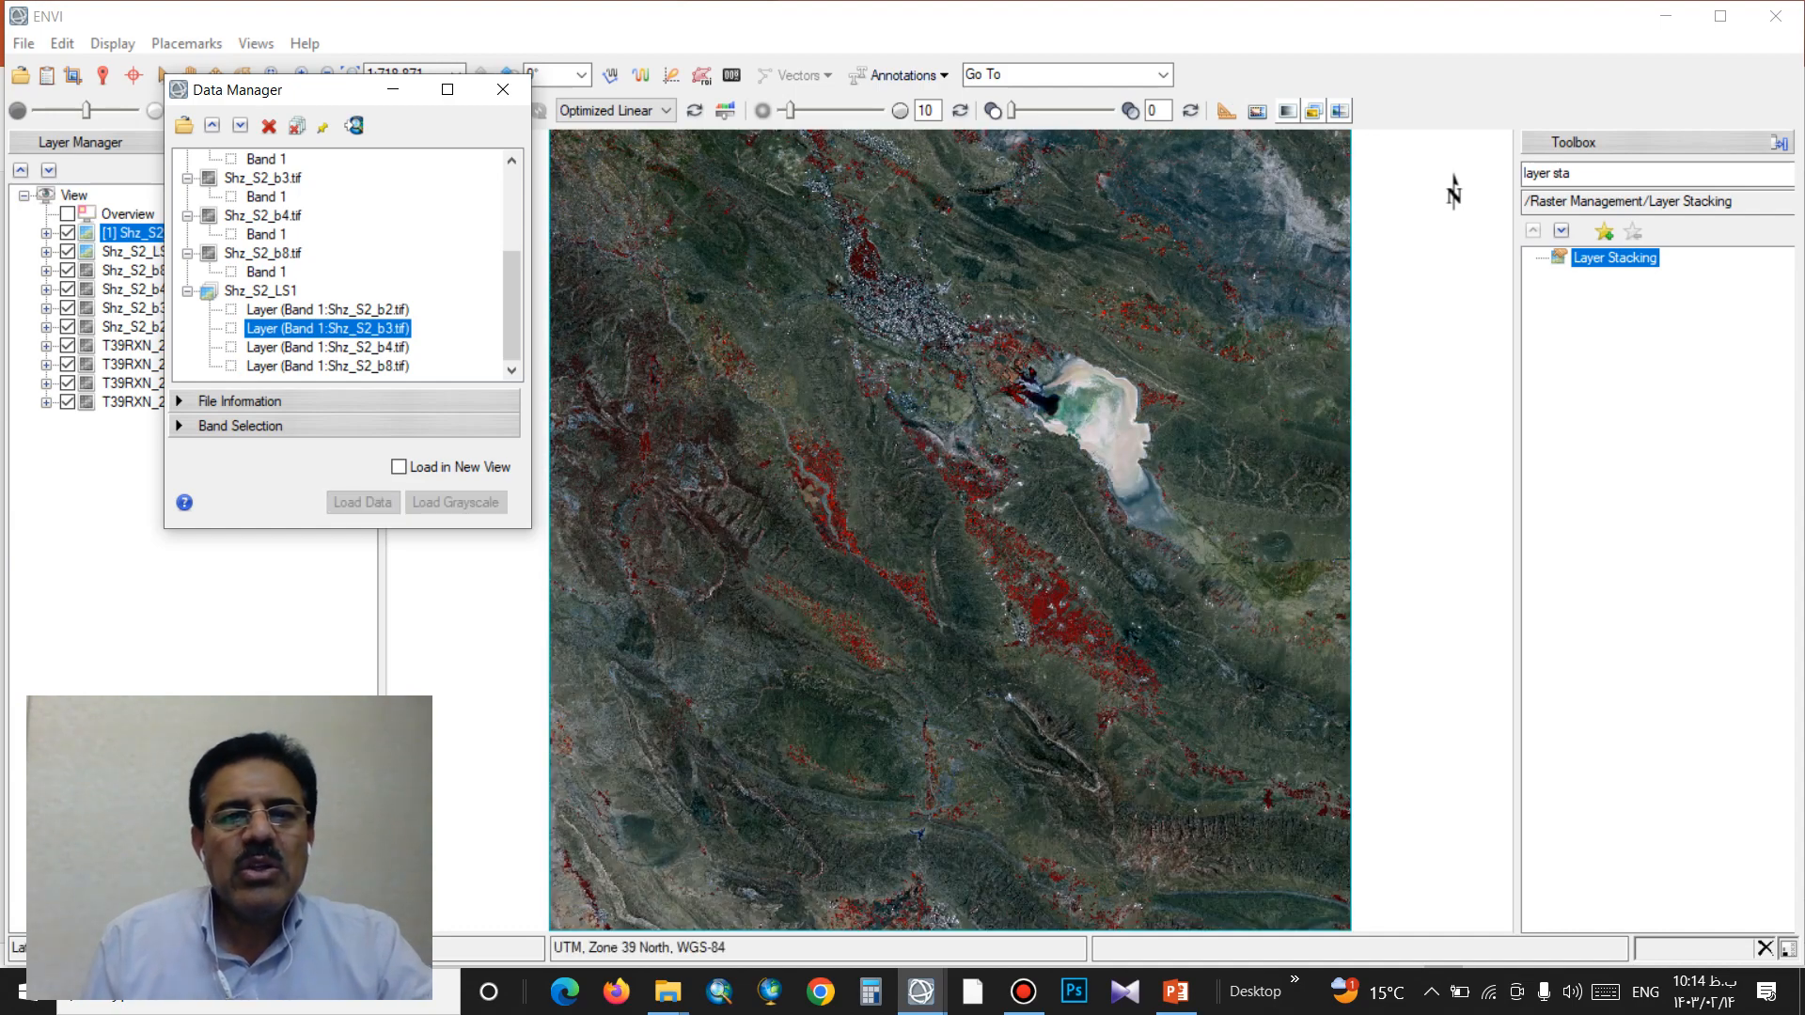
Step: Examine the city and the surrounding vegetation in the false-colour composite at several scales
scroll(813, 178, up, 1)
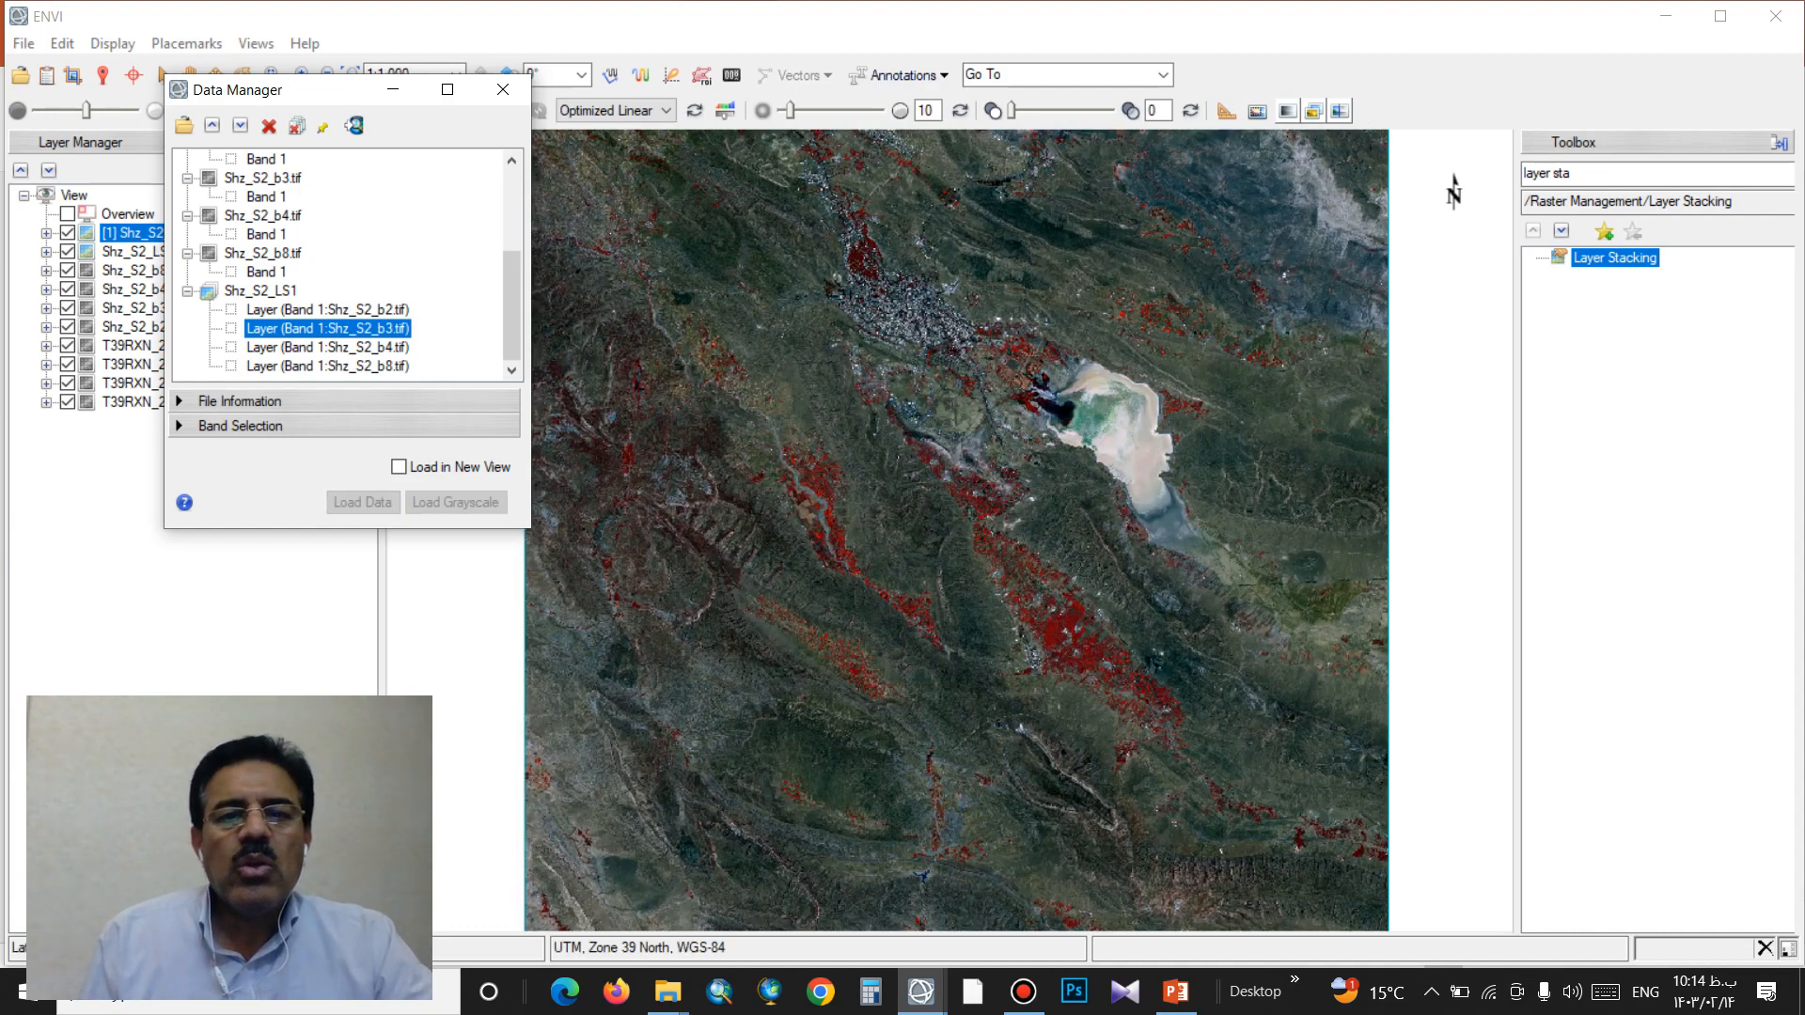
scroll(941, 351, down, 1)
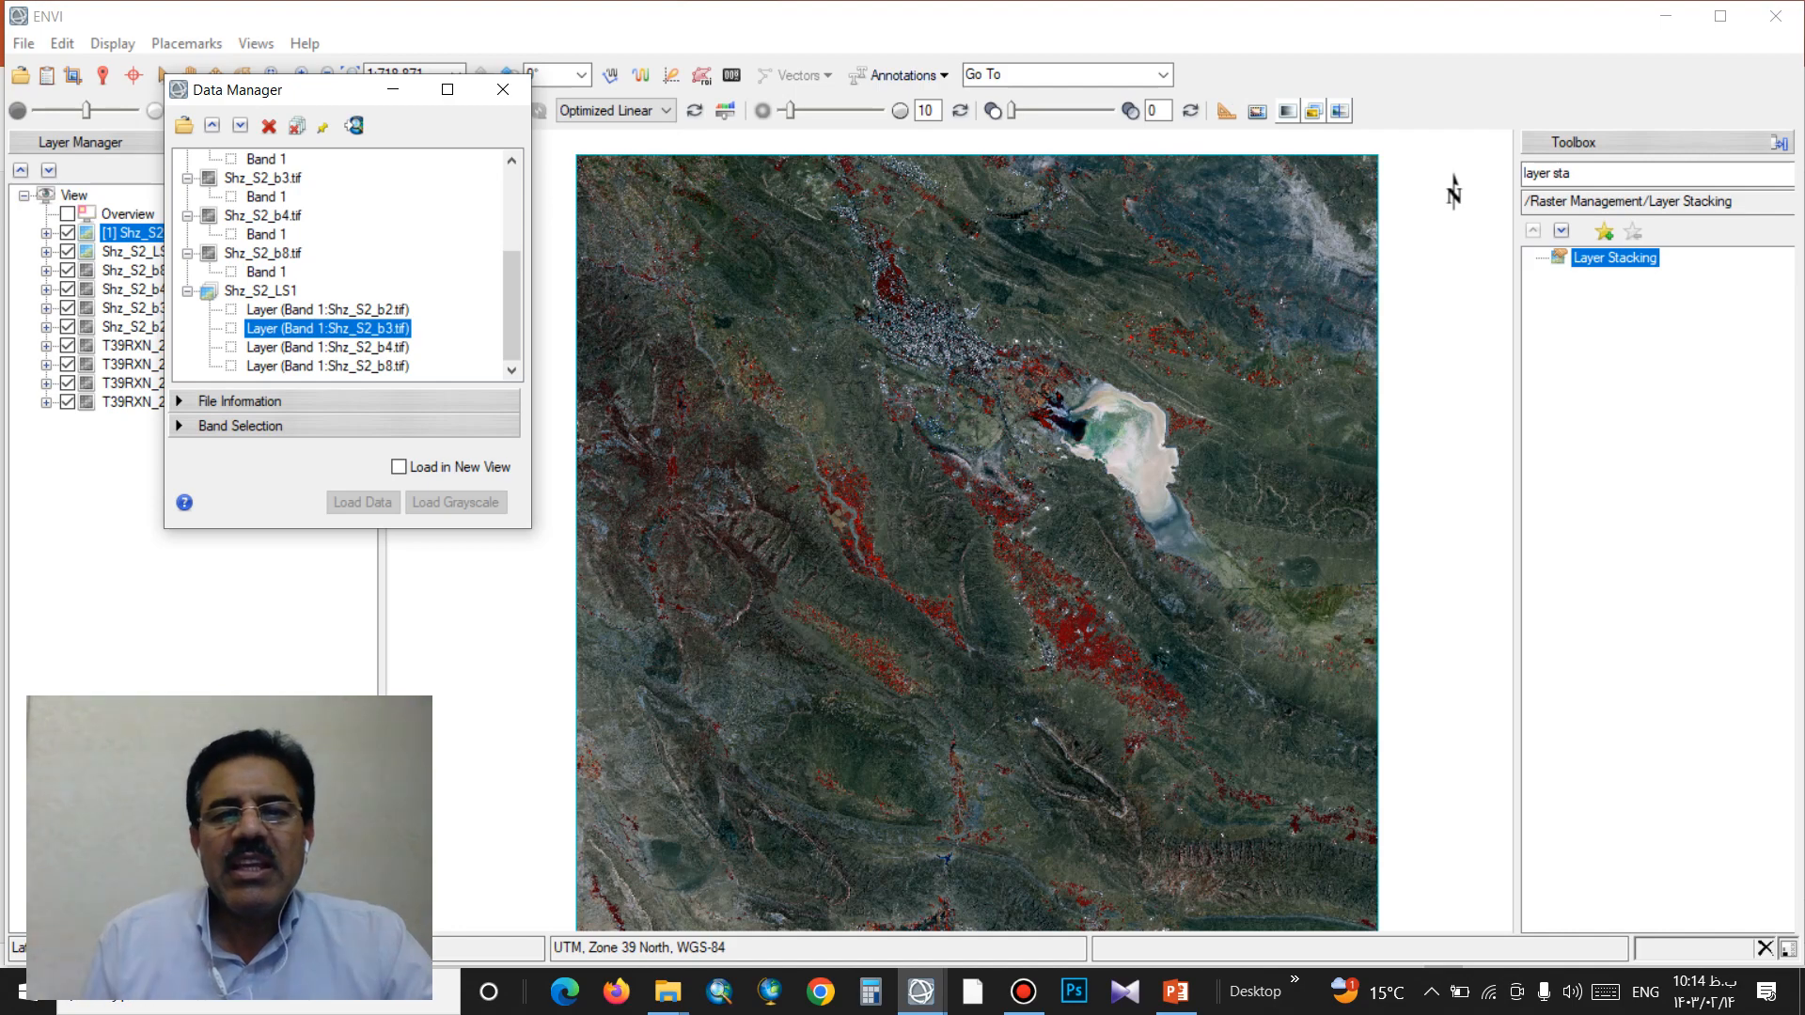
scroll(907, 325, up, 3)
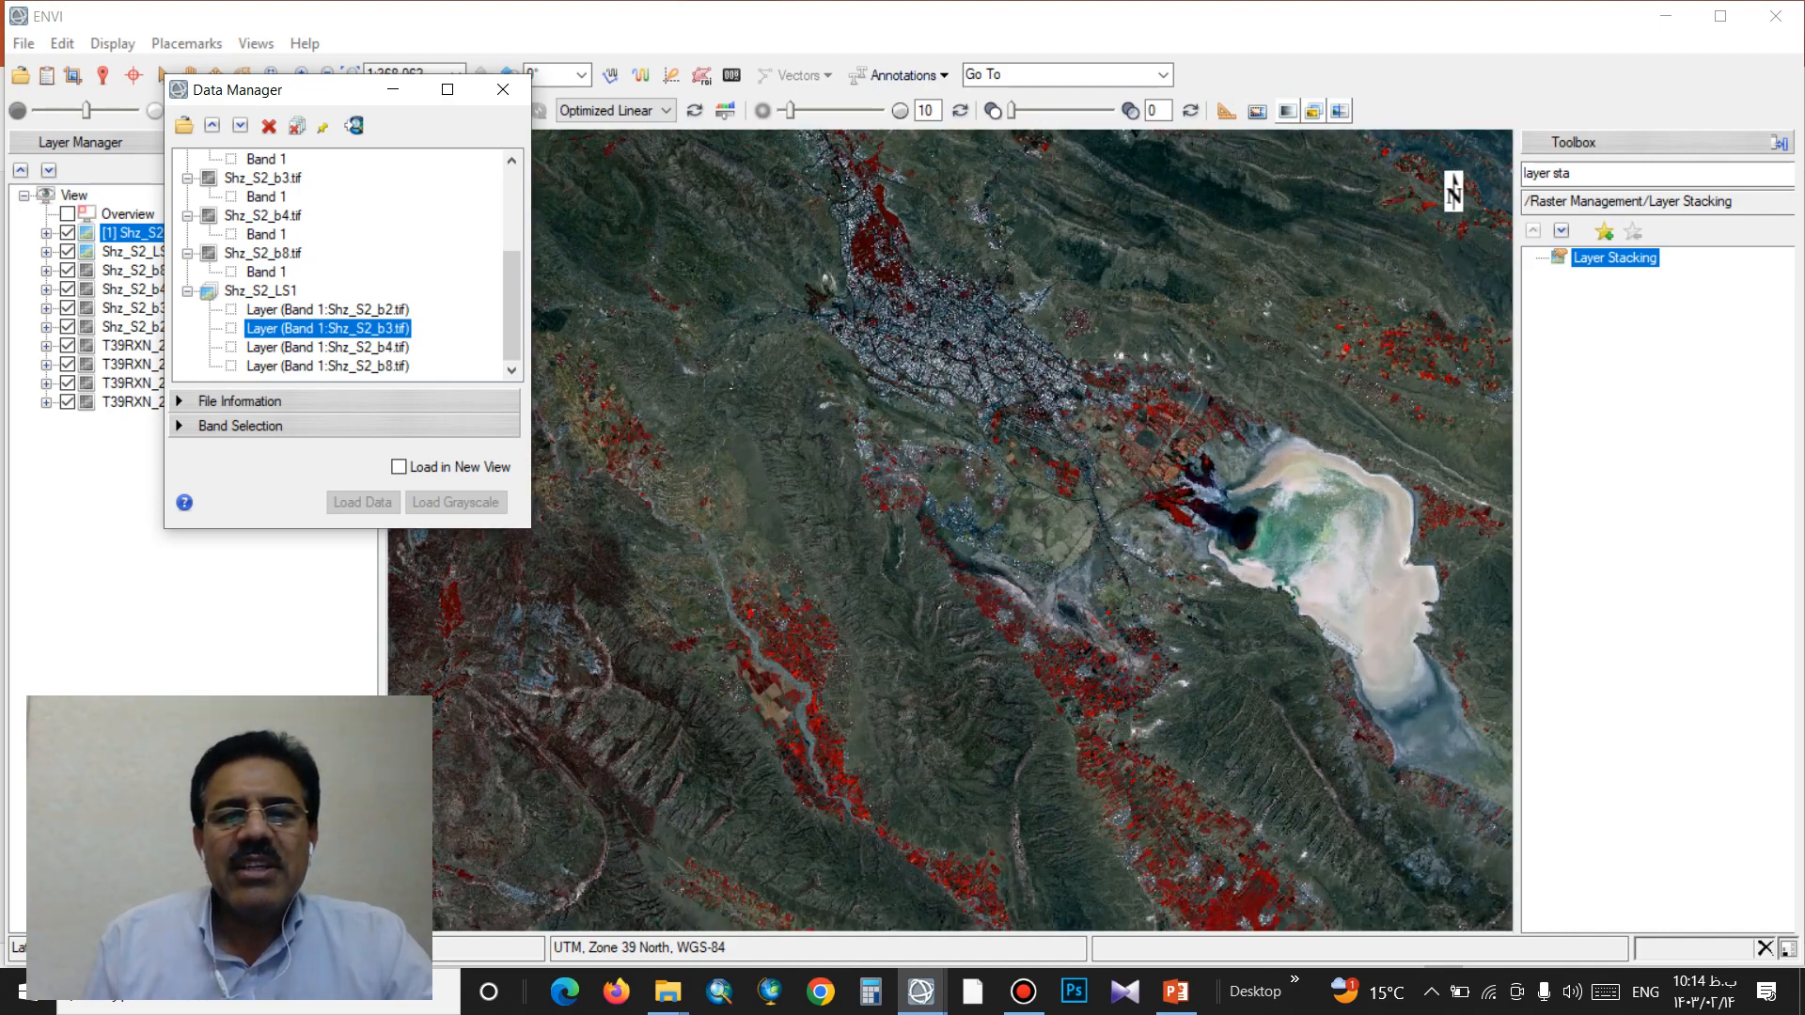
scroll(884, 305, up, 1)
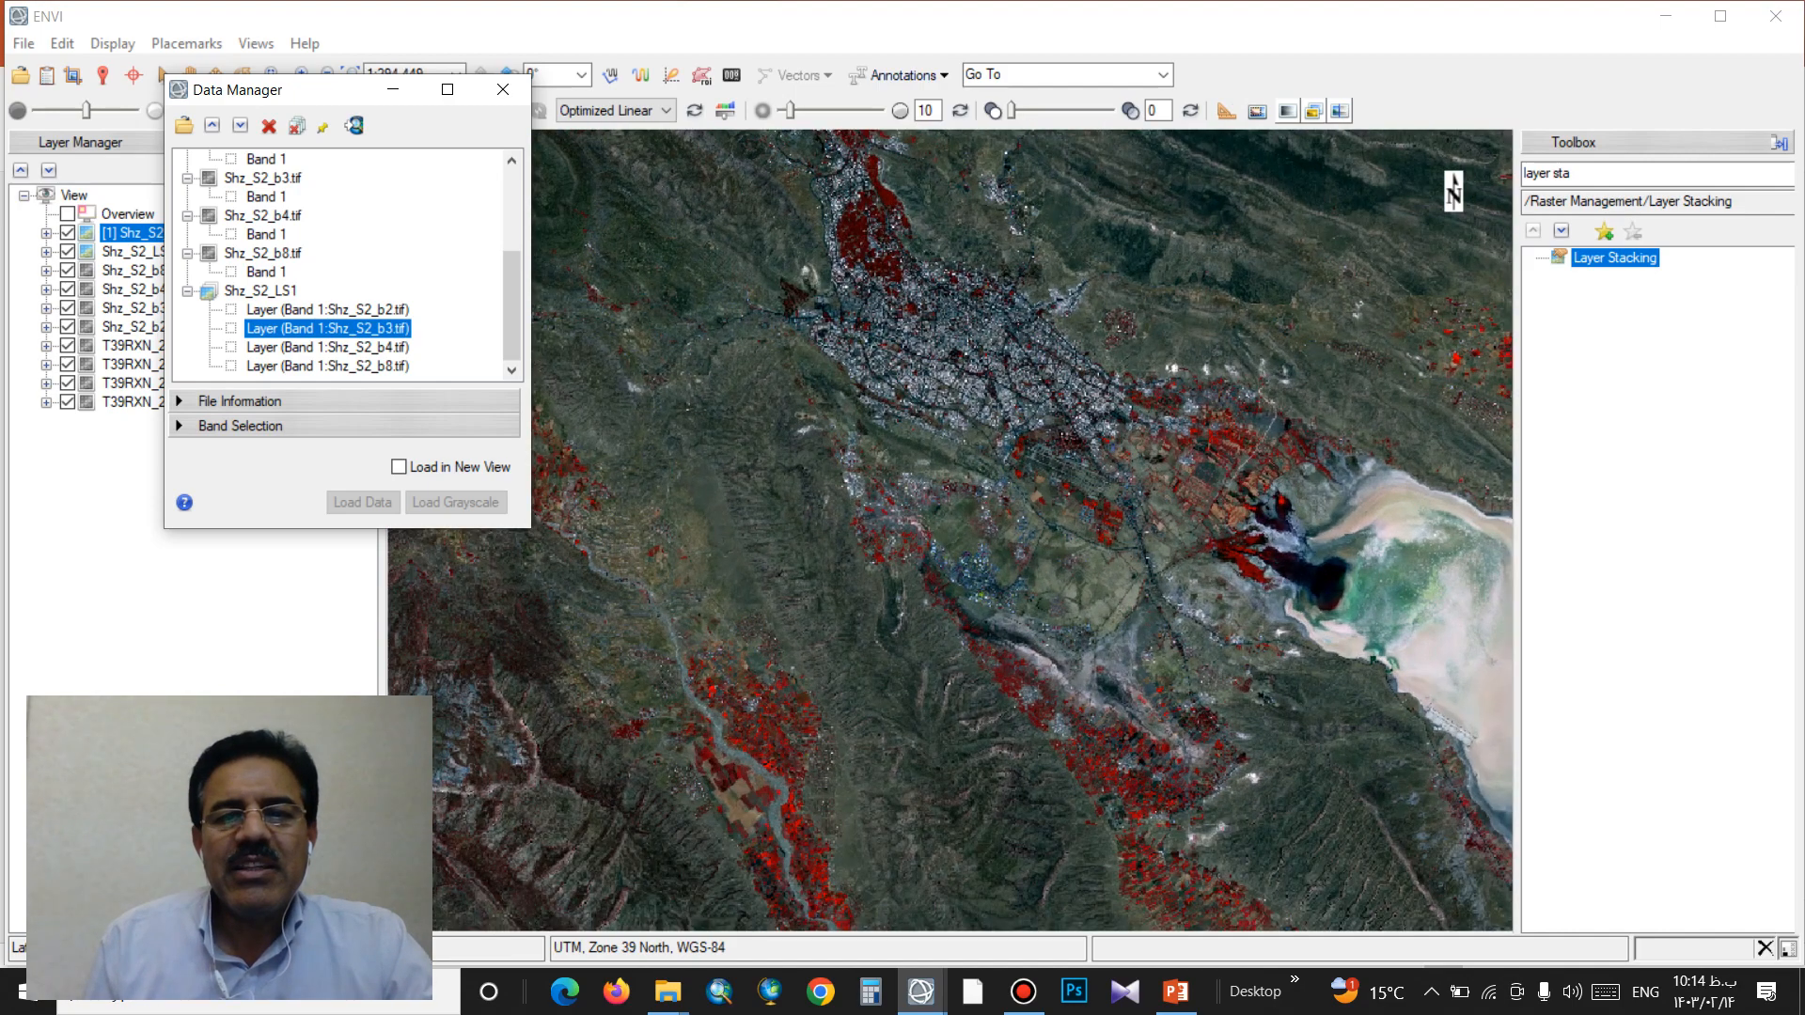
drag(884, 305, 926, 460)
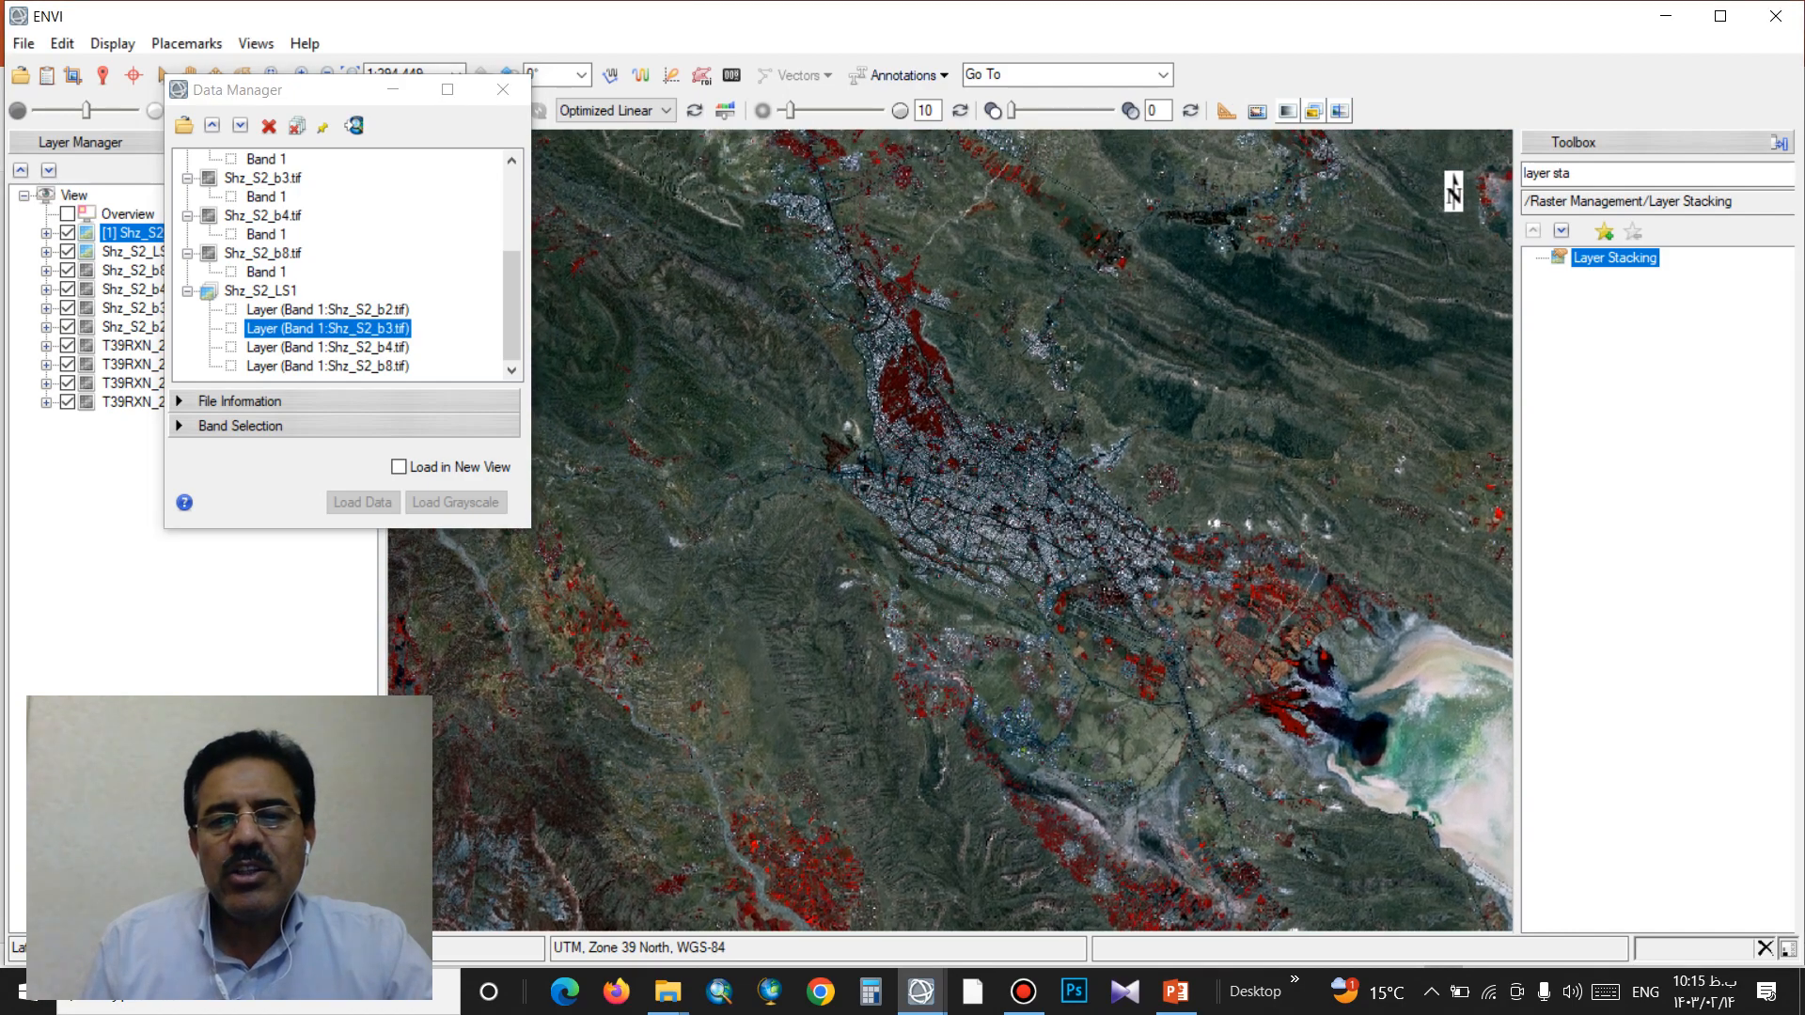
scroll(949, 471, up, 3)
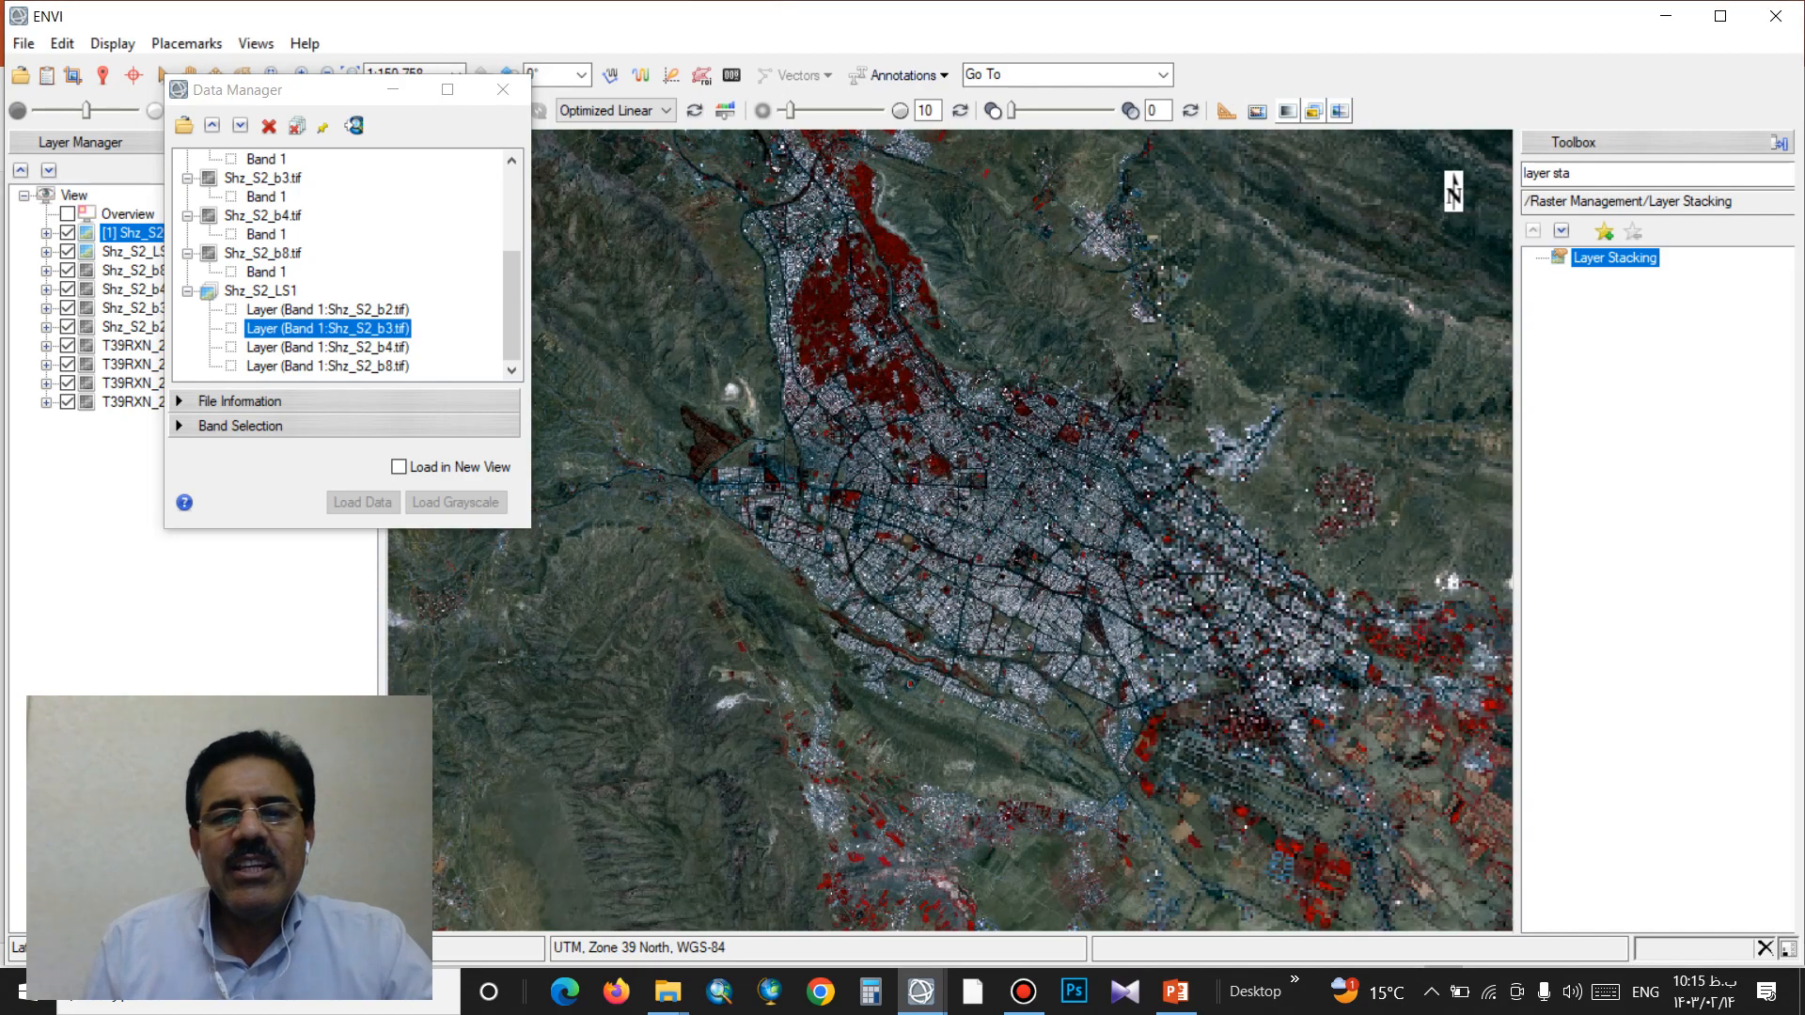
scroll(1100, 573, down, 2)
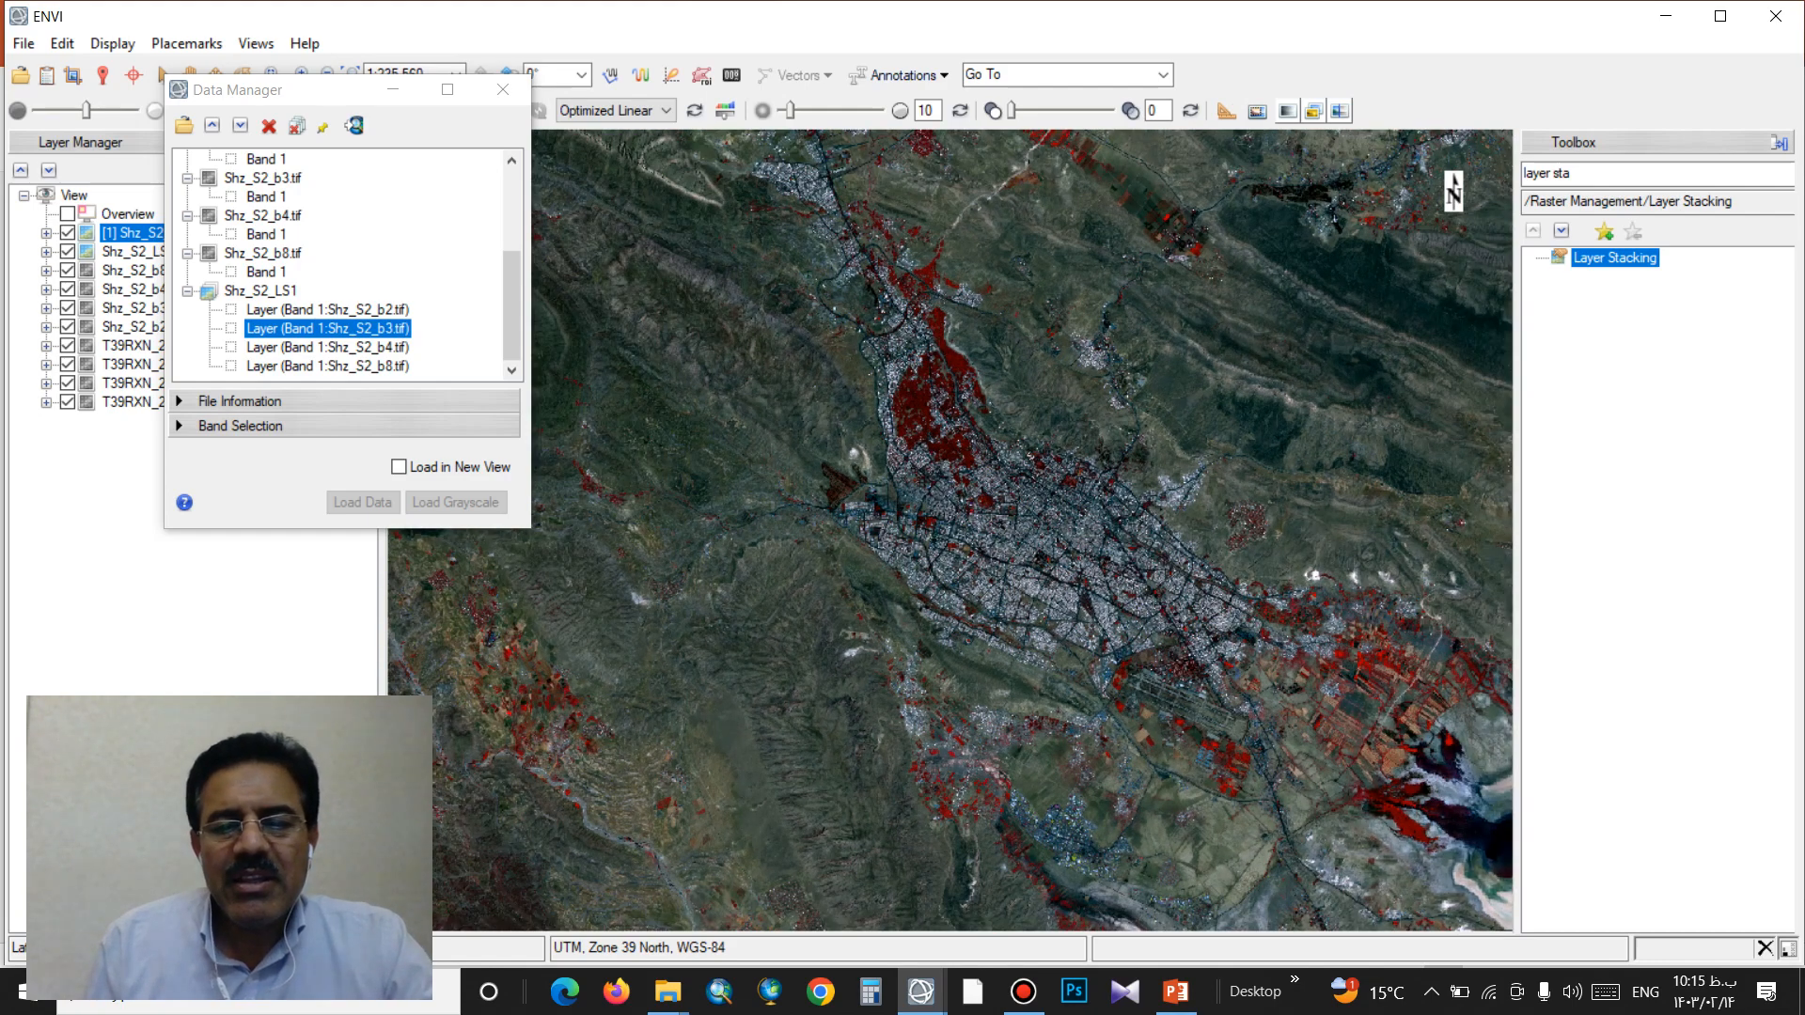
Step: Highlight the "Definition of wavelength for image bands" line on the PowerPoint slide and return to ENVI
click(1175, 991)
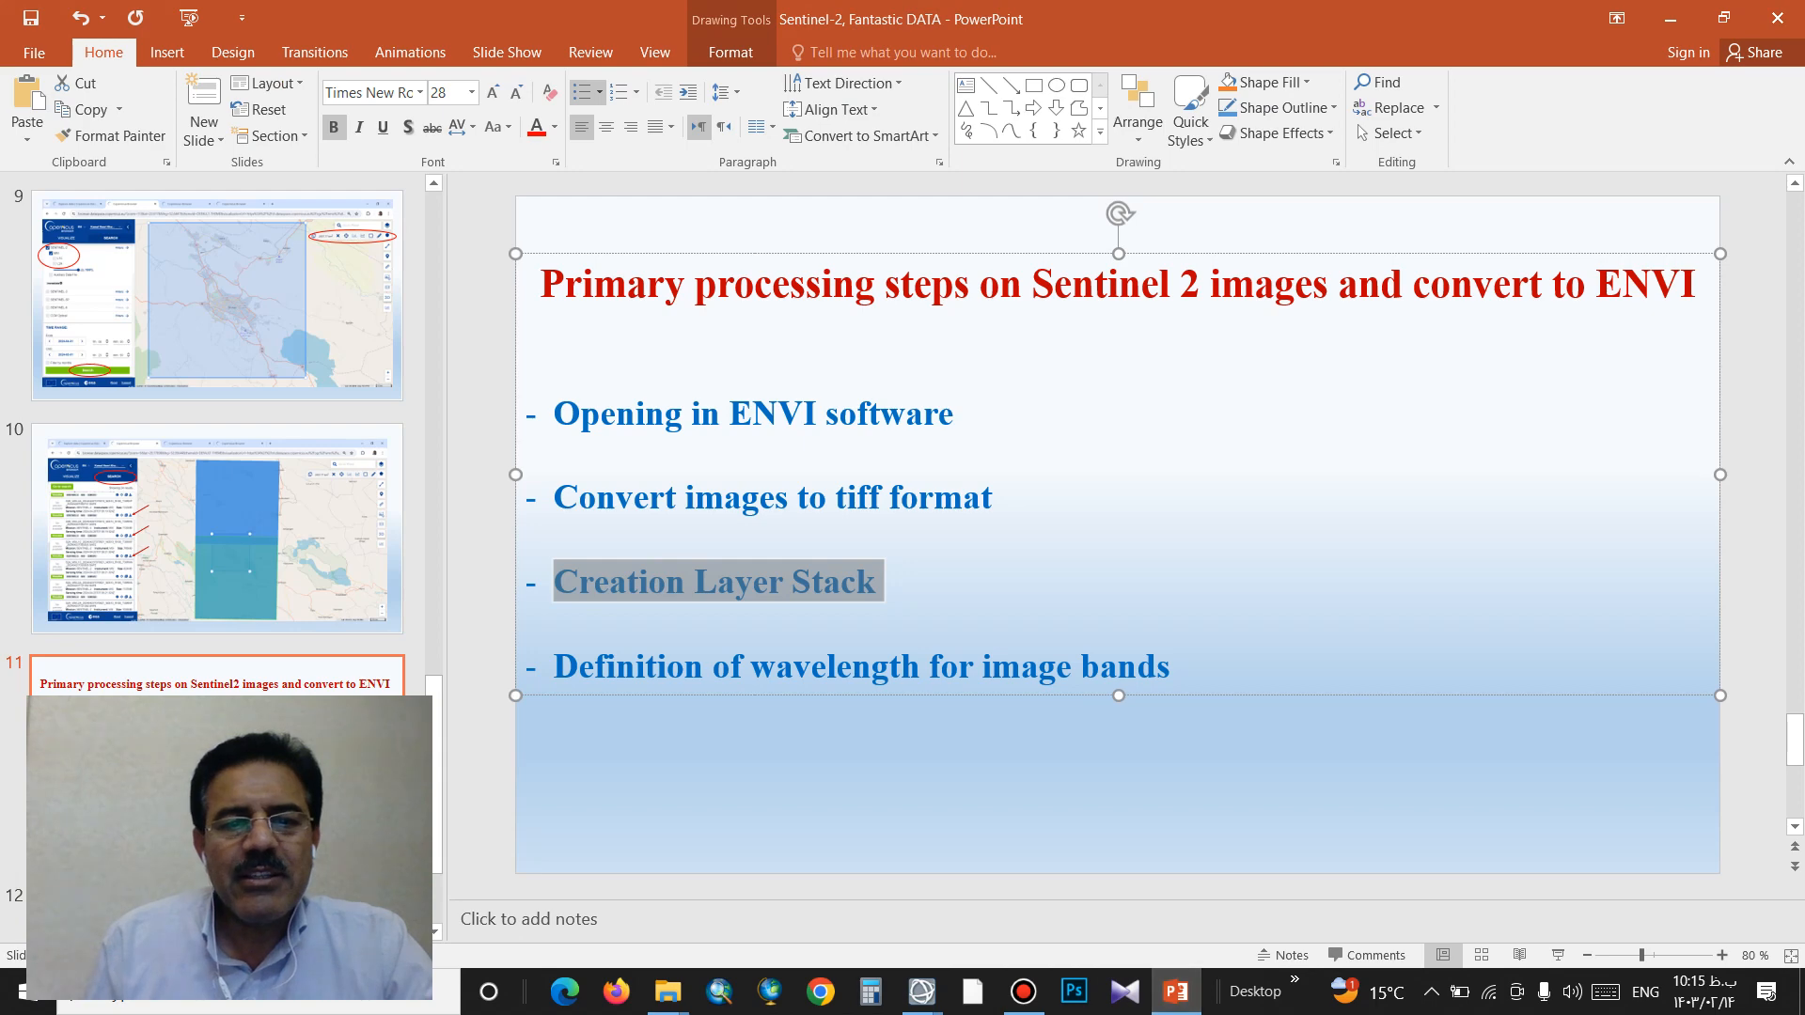
triple_click(685, 667)
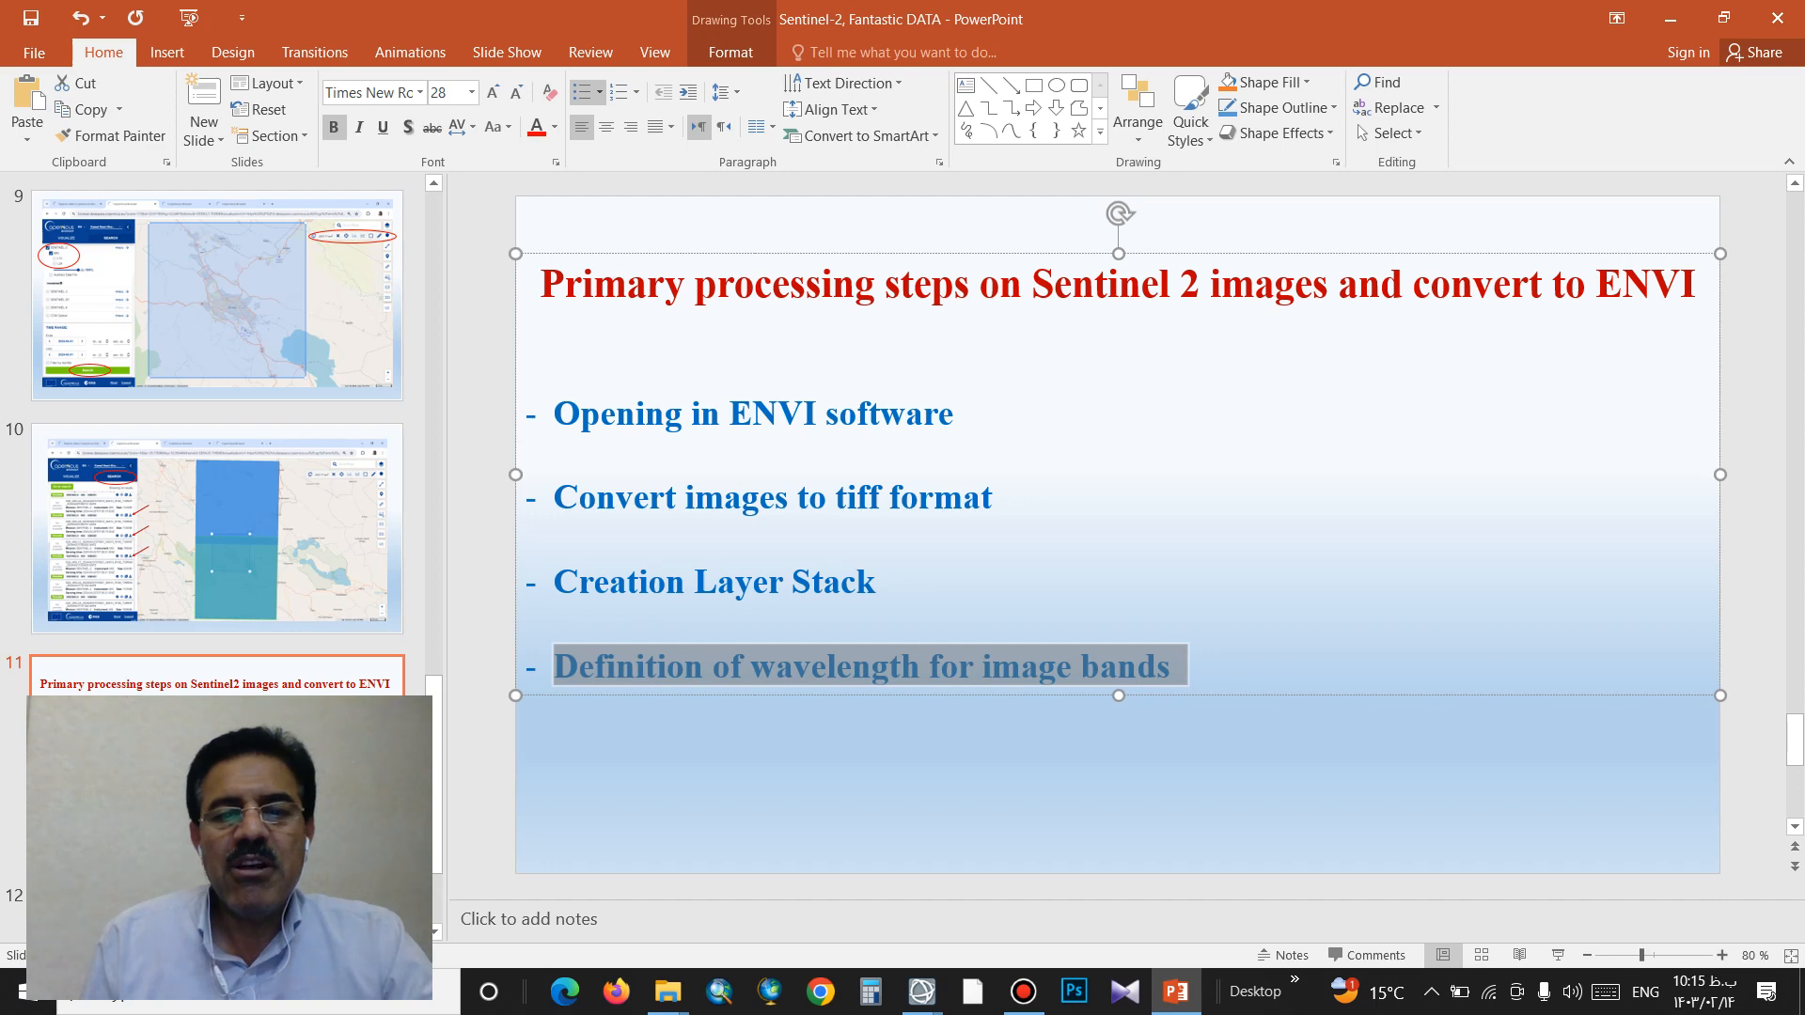
mouse_move(921, 991)
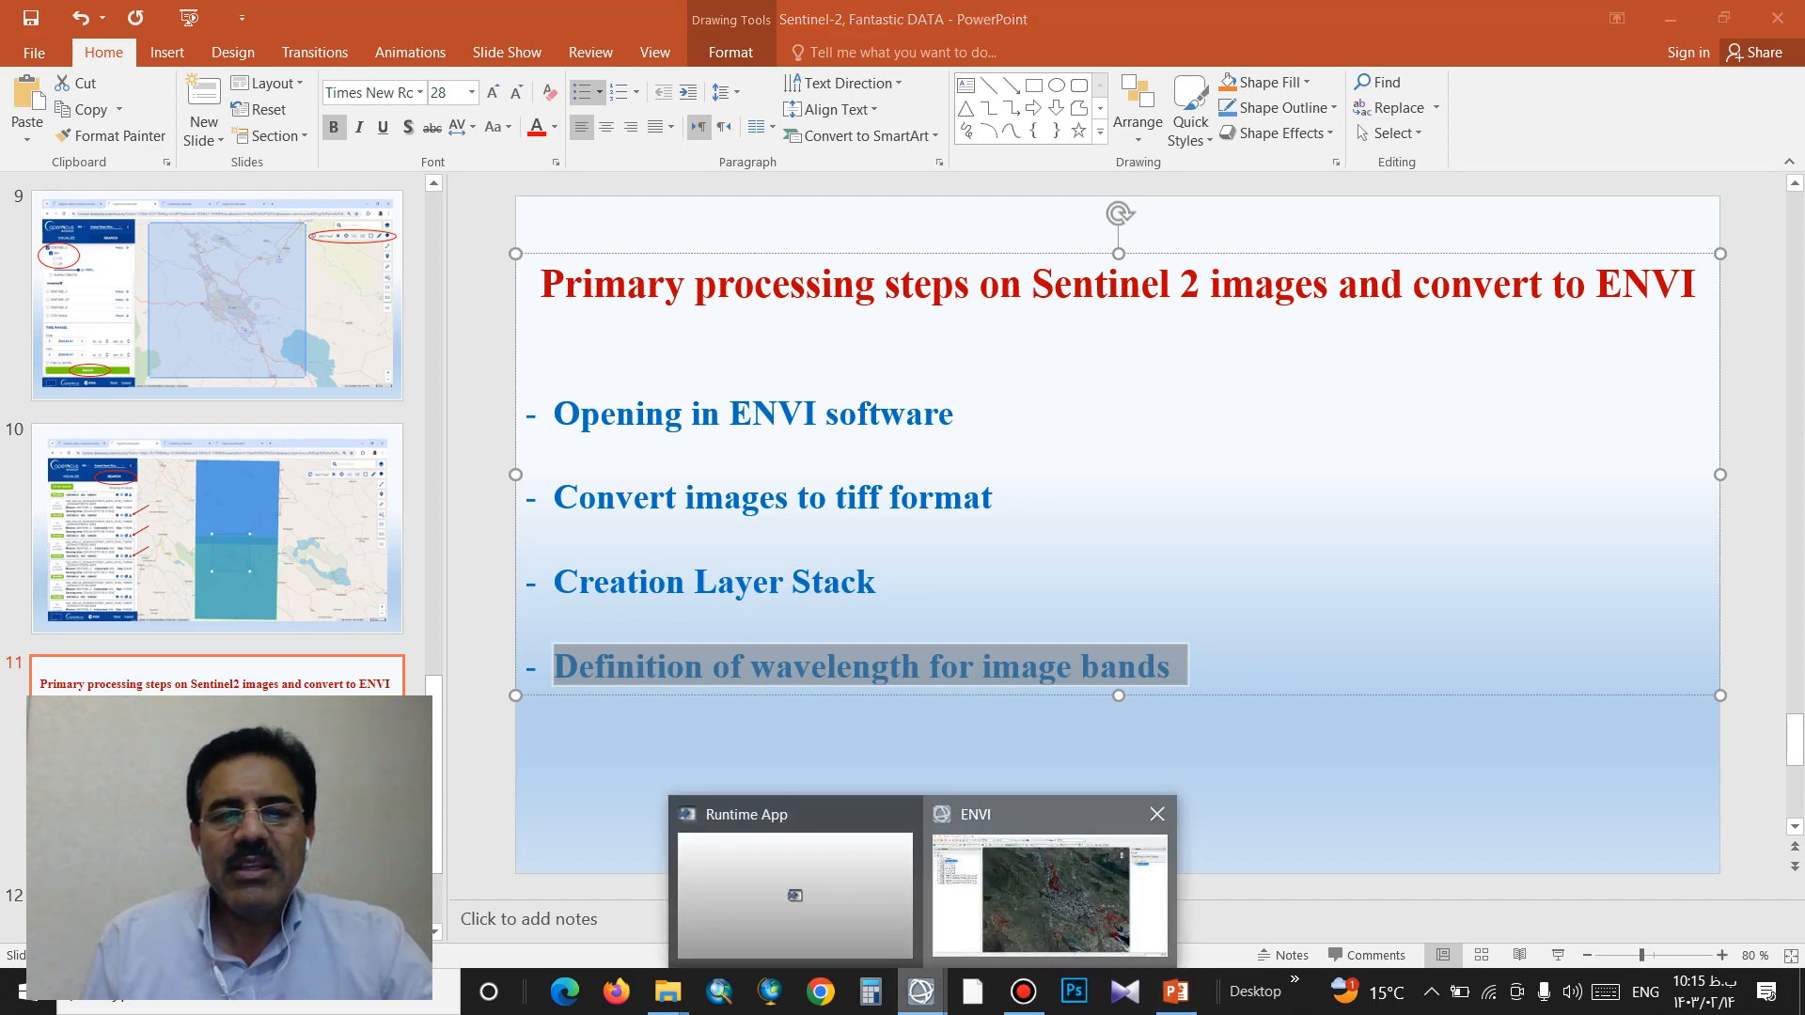
click(1051, 883)
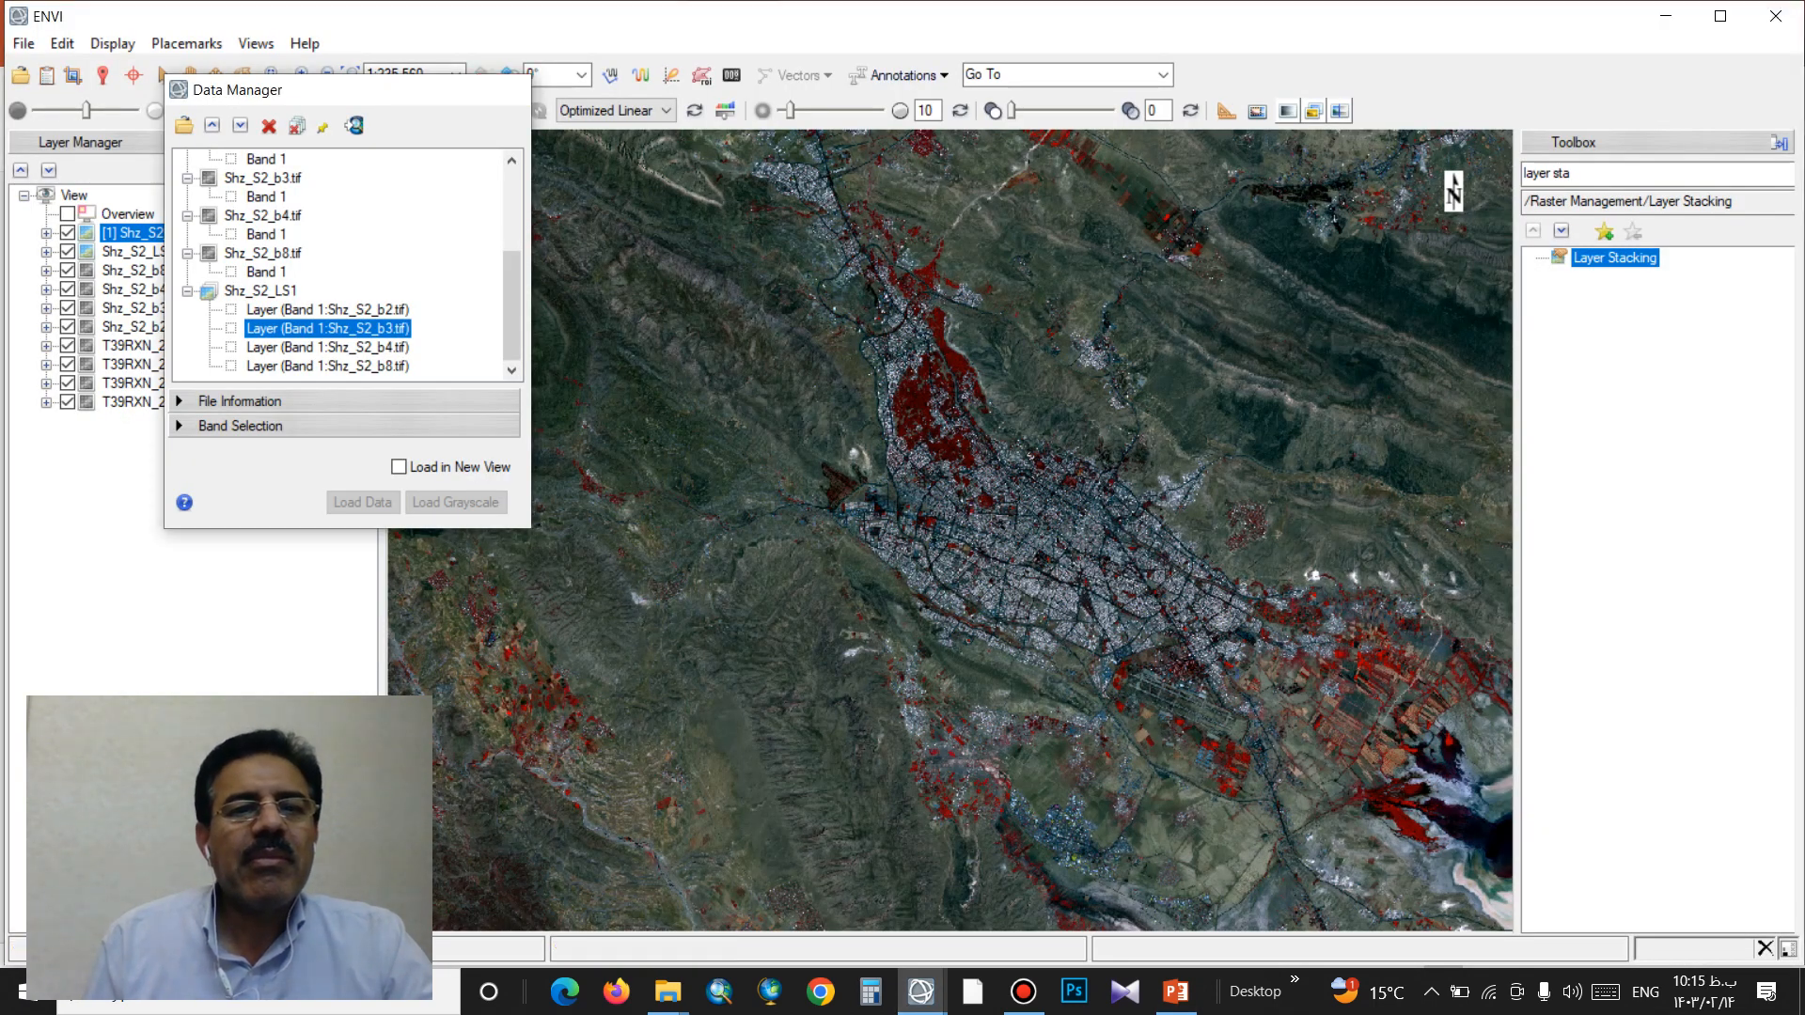
Step: Close the Data Manager and search the toolbox for "edit envi"
click(503, 90)
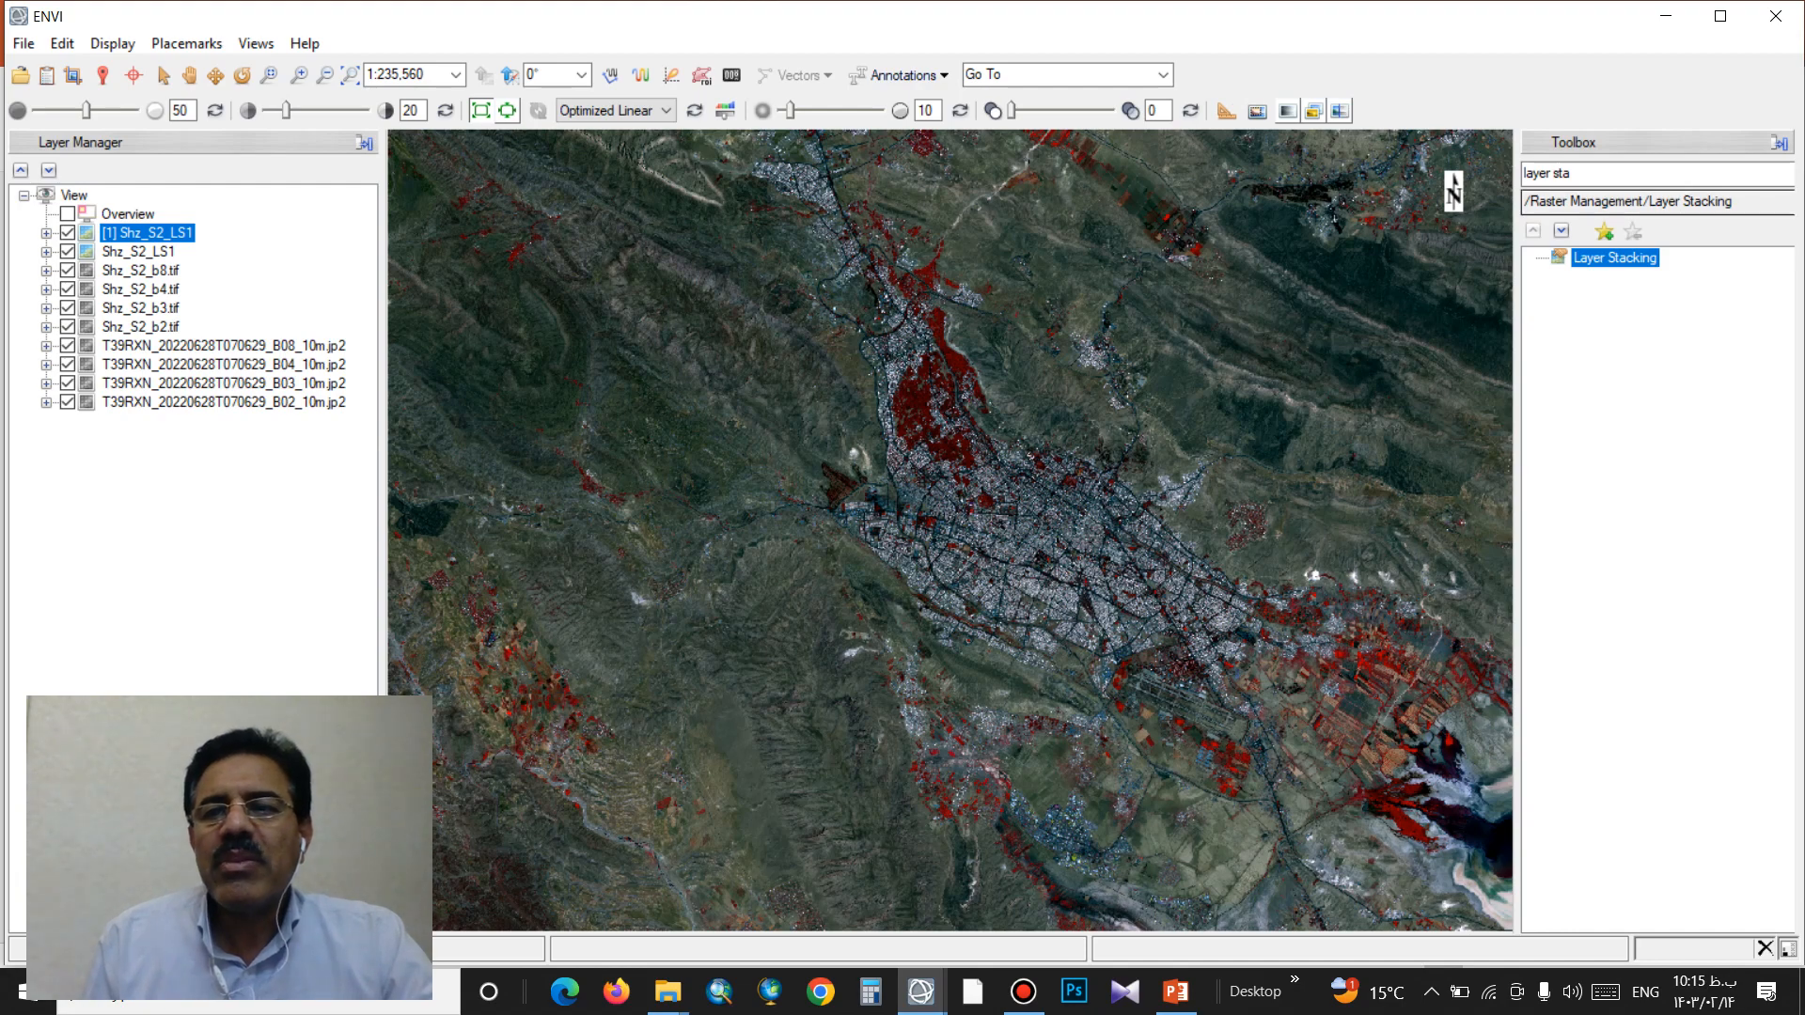
double_click(1539, 174)
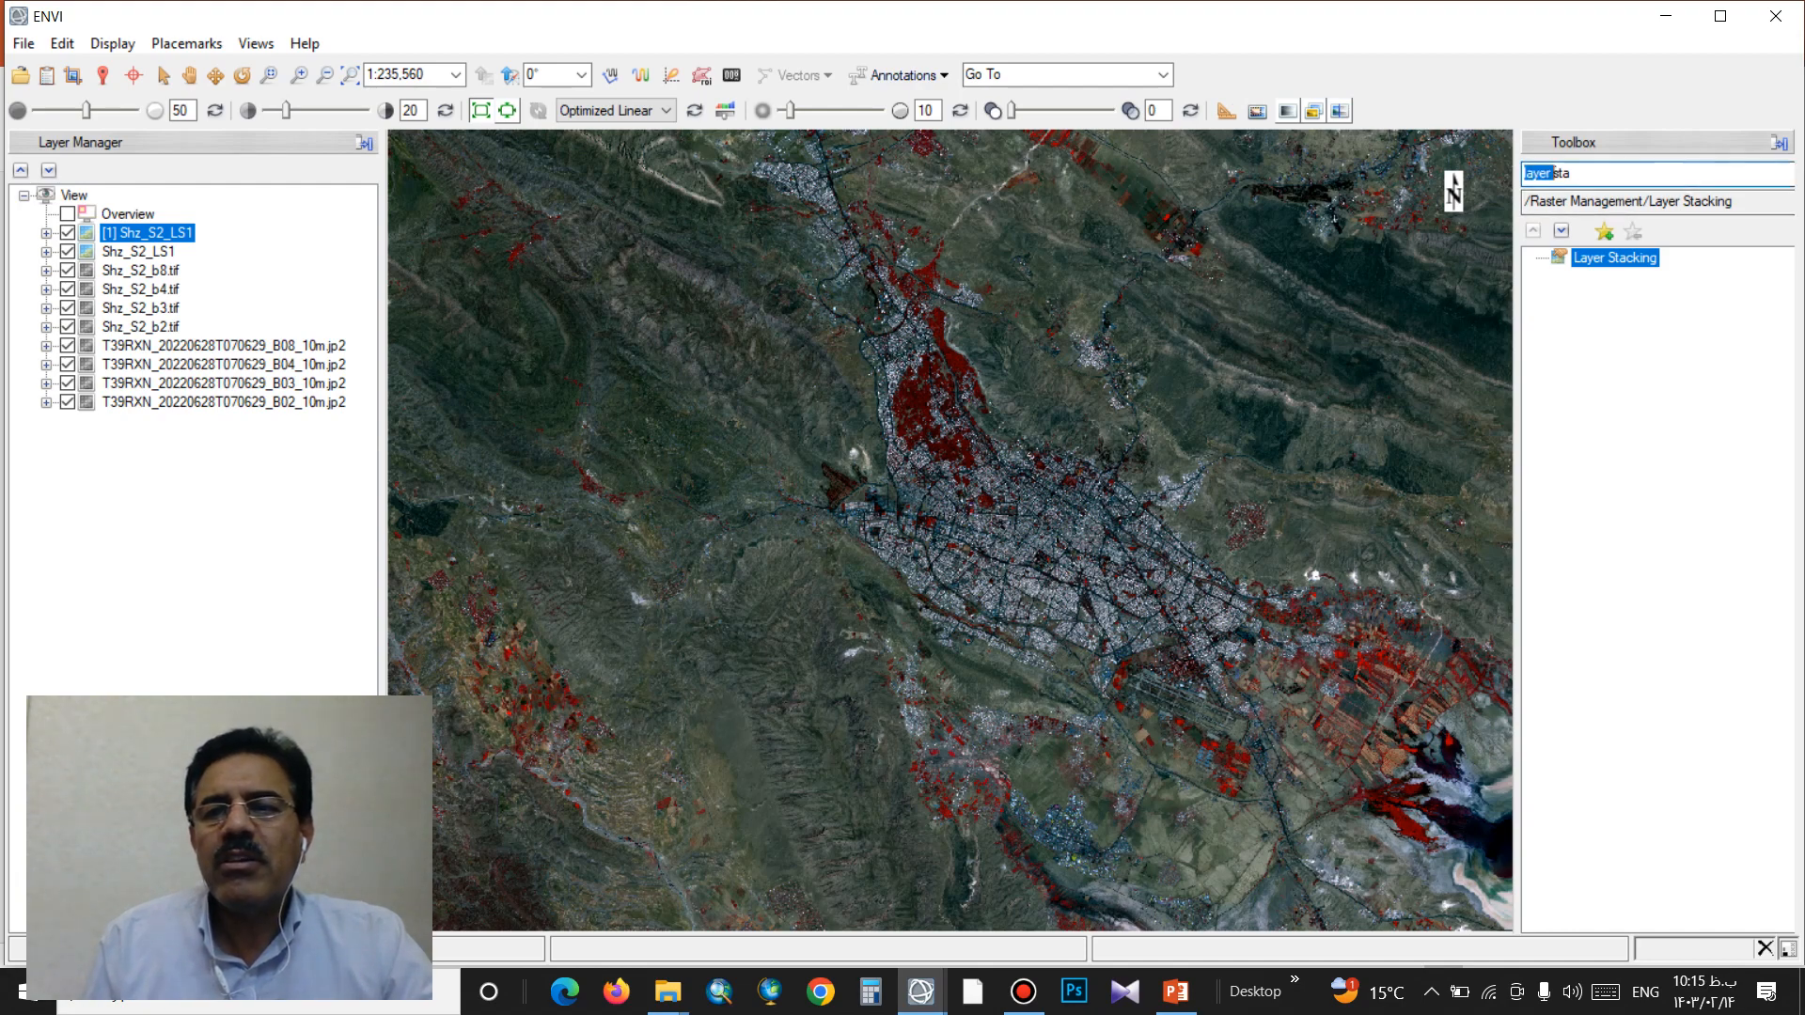
double_click(1539, 174)
drag(1573, 174, 1518, 173)
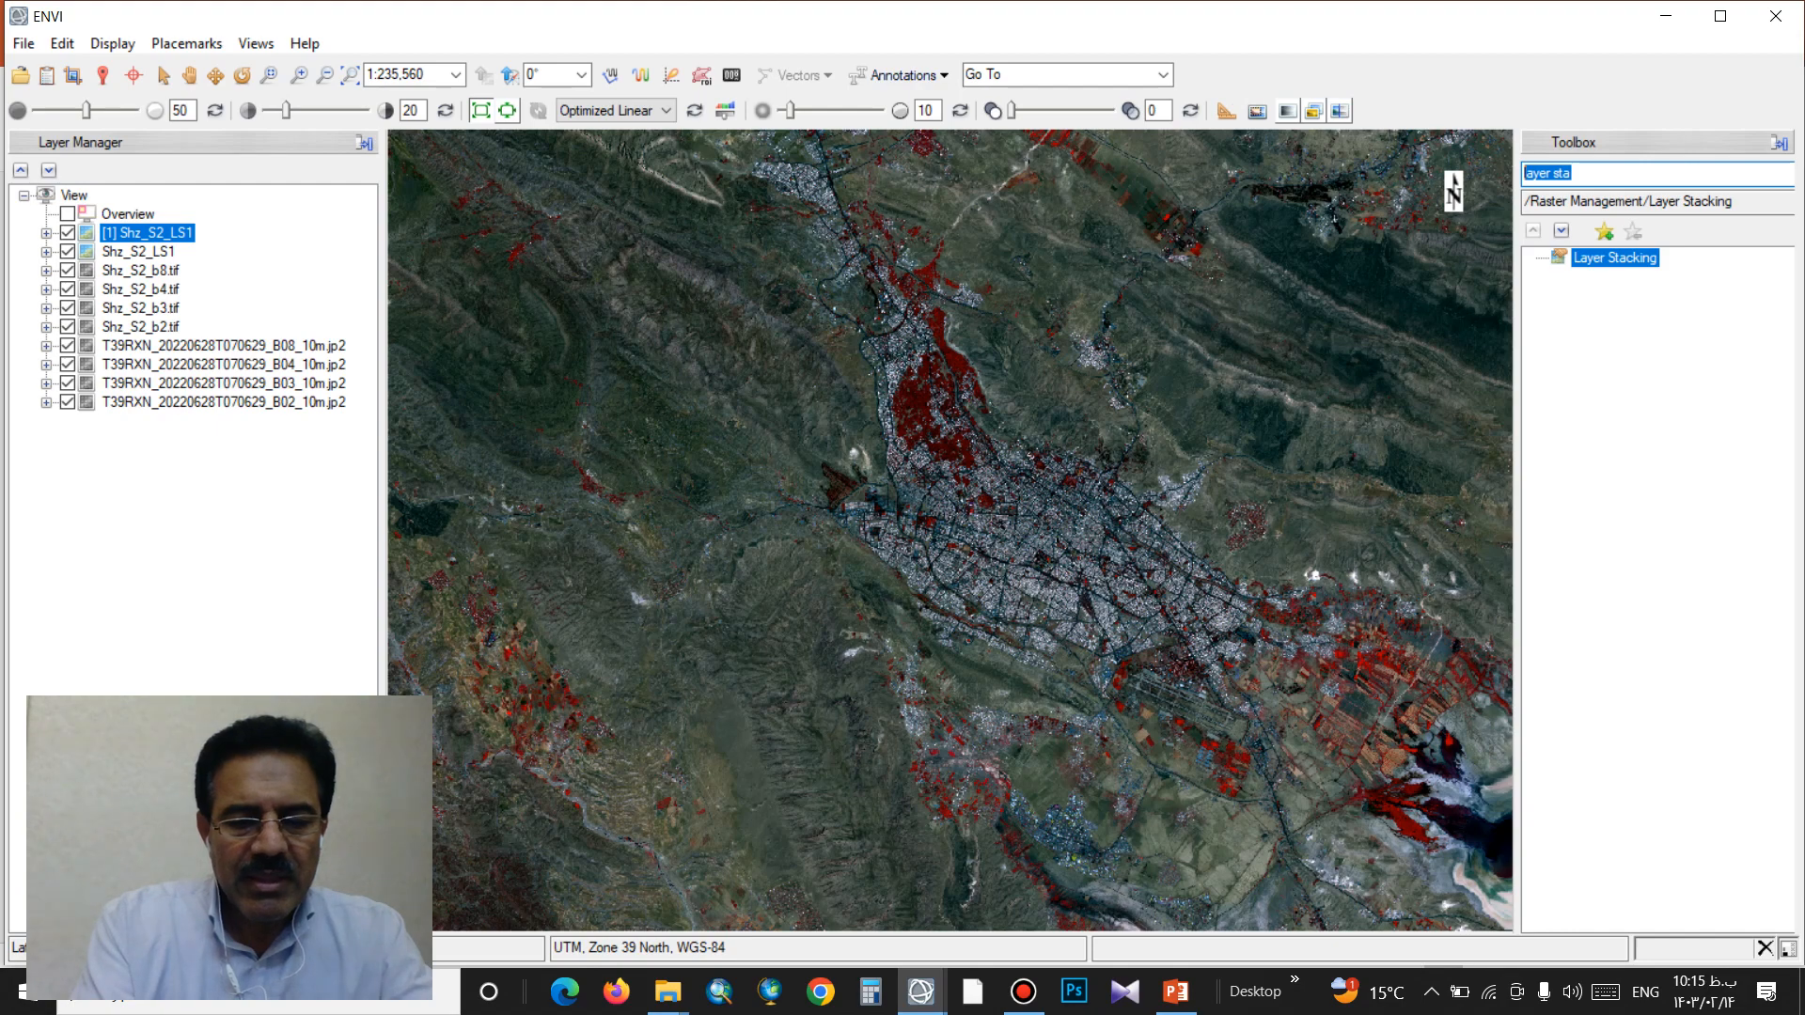
text(e)
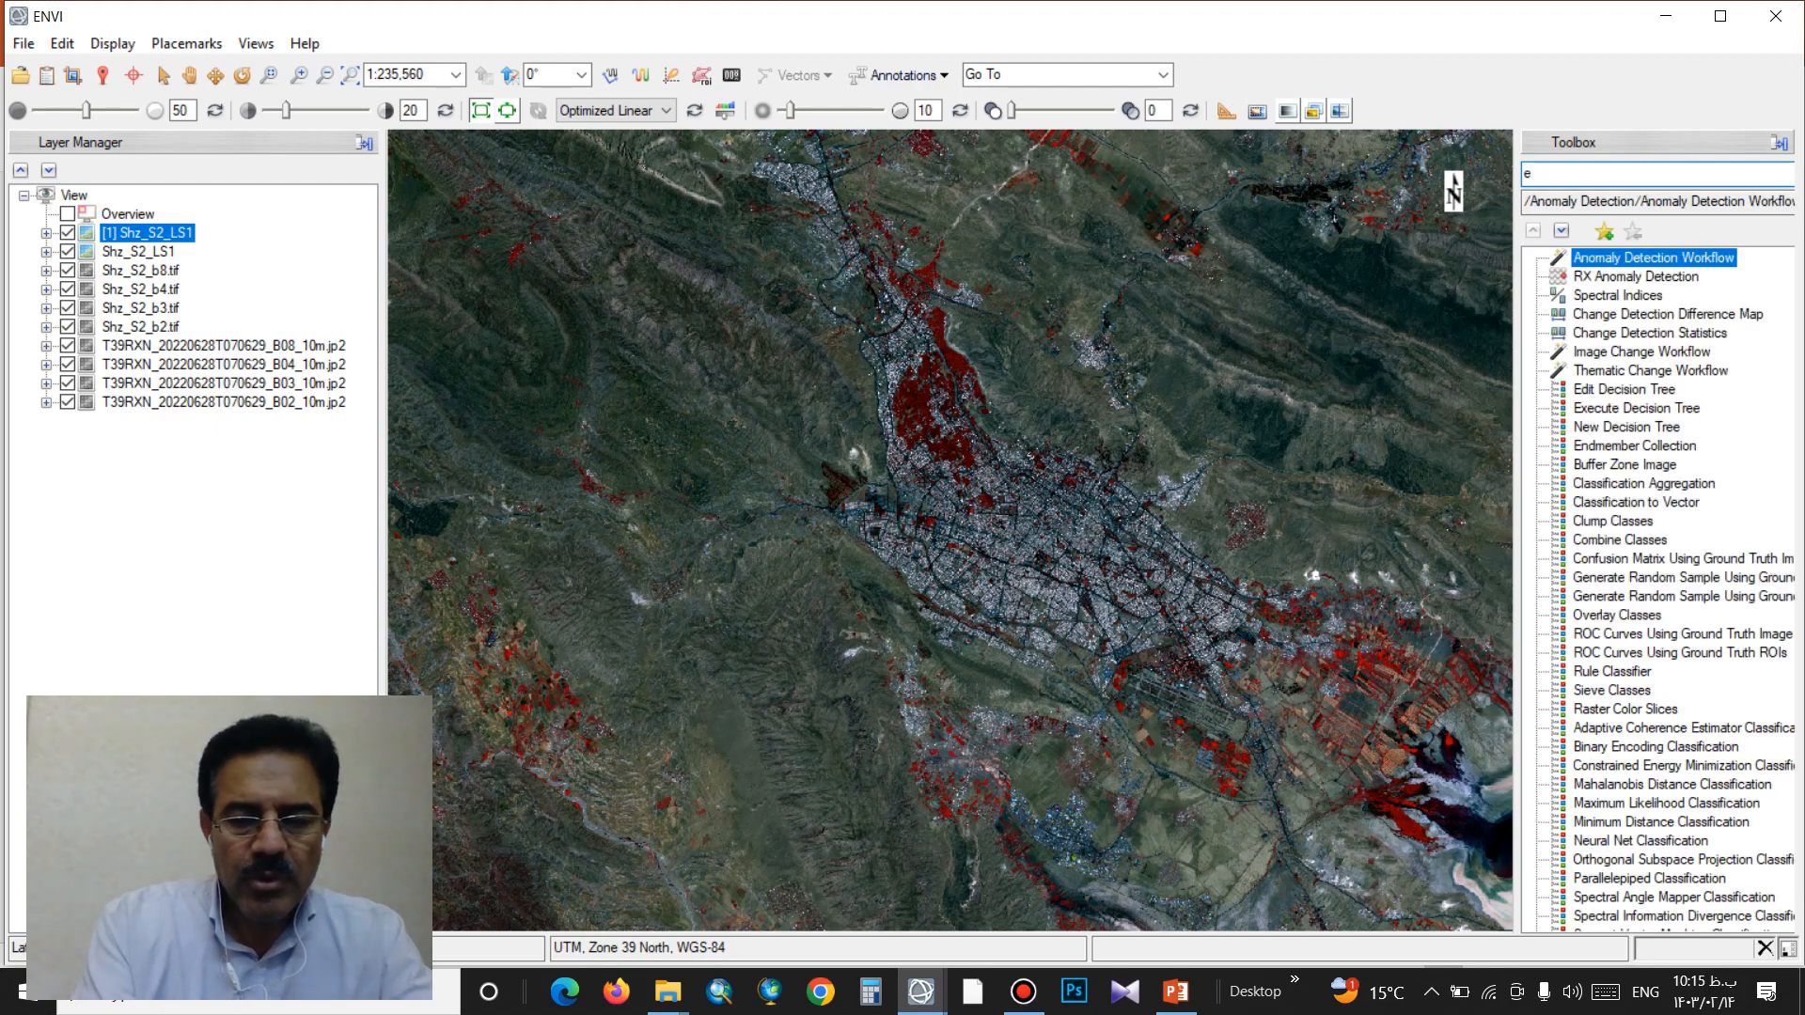
text(dit)
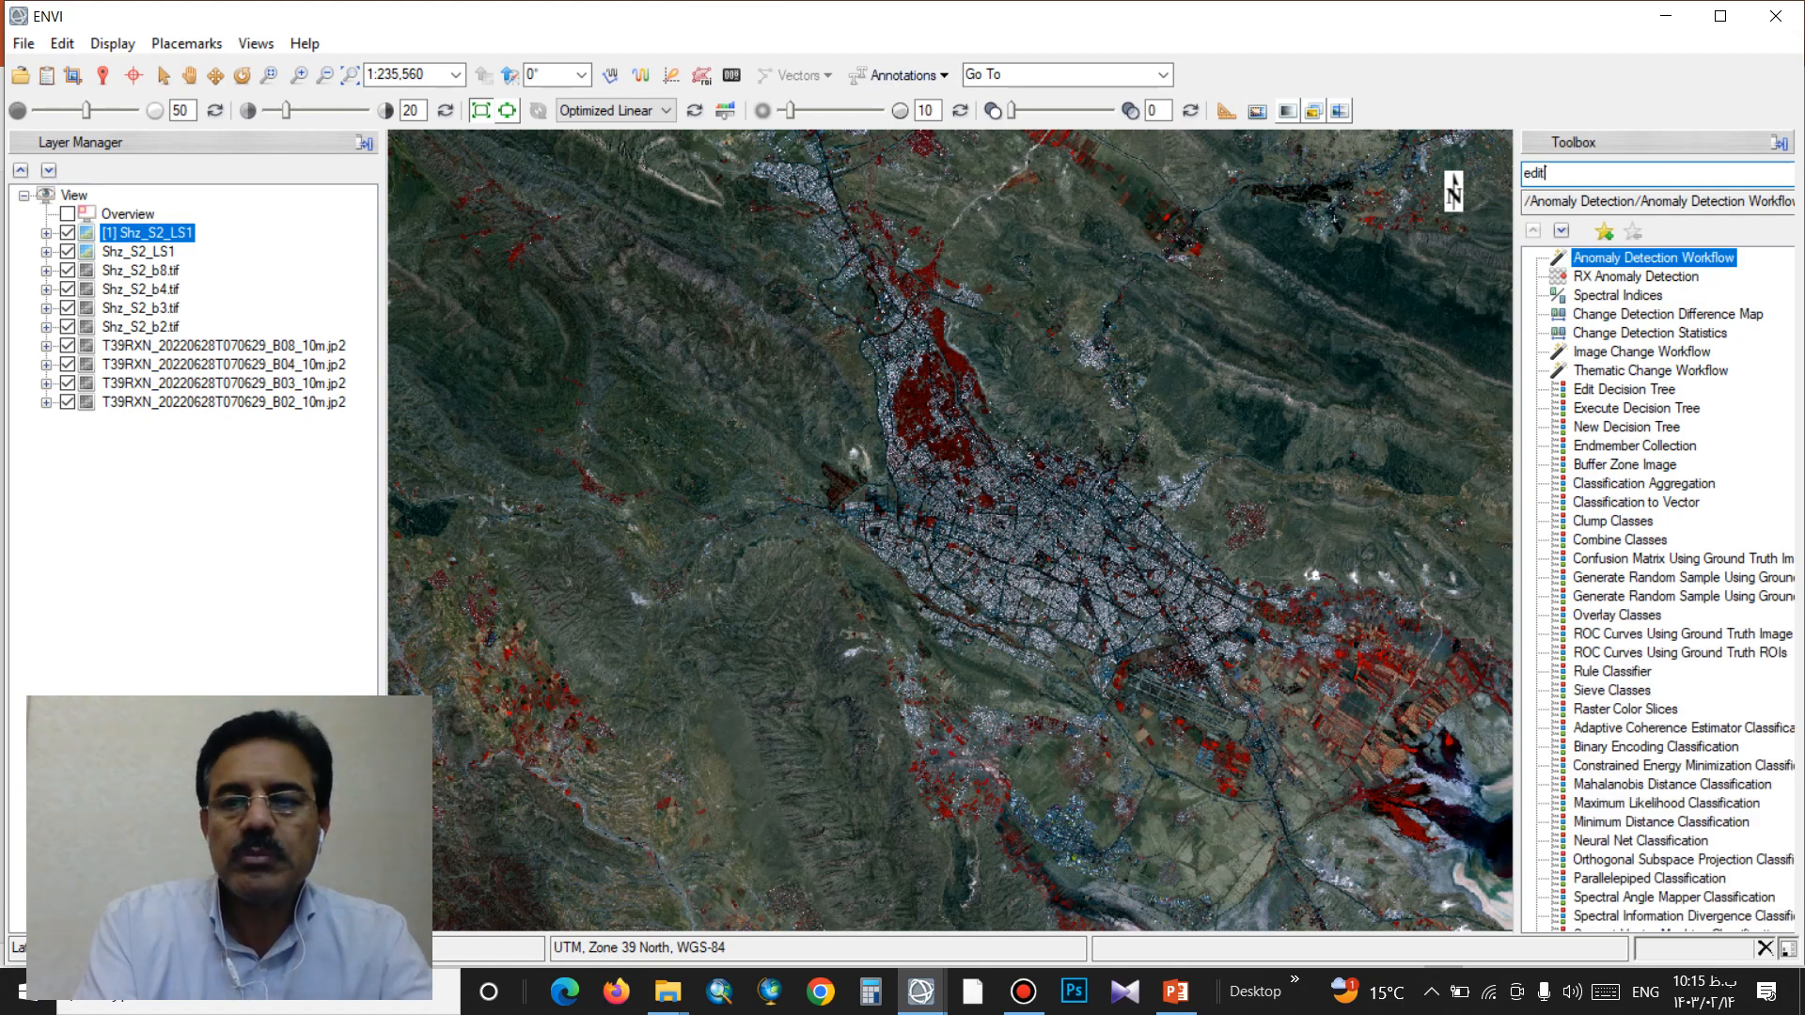
text(envi)
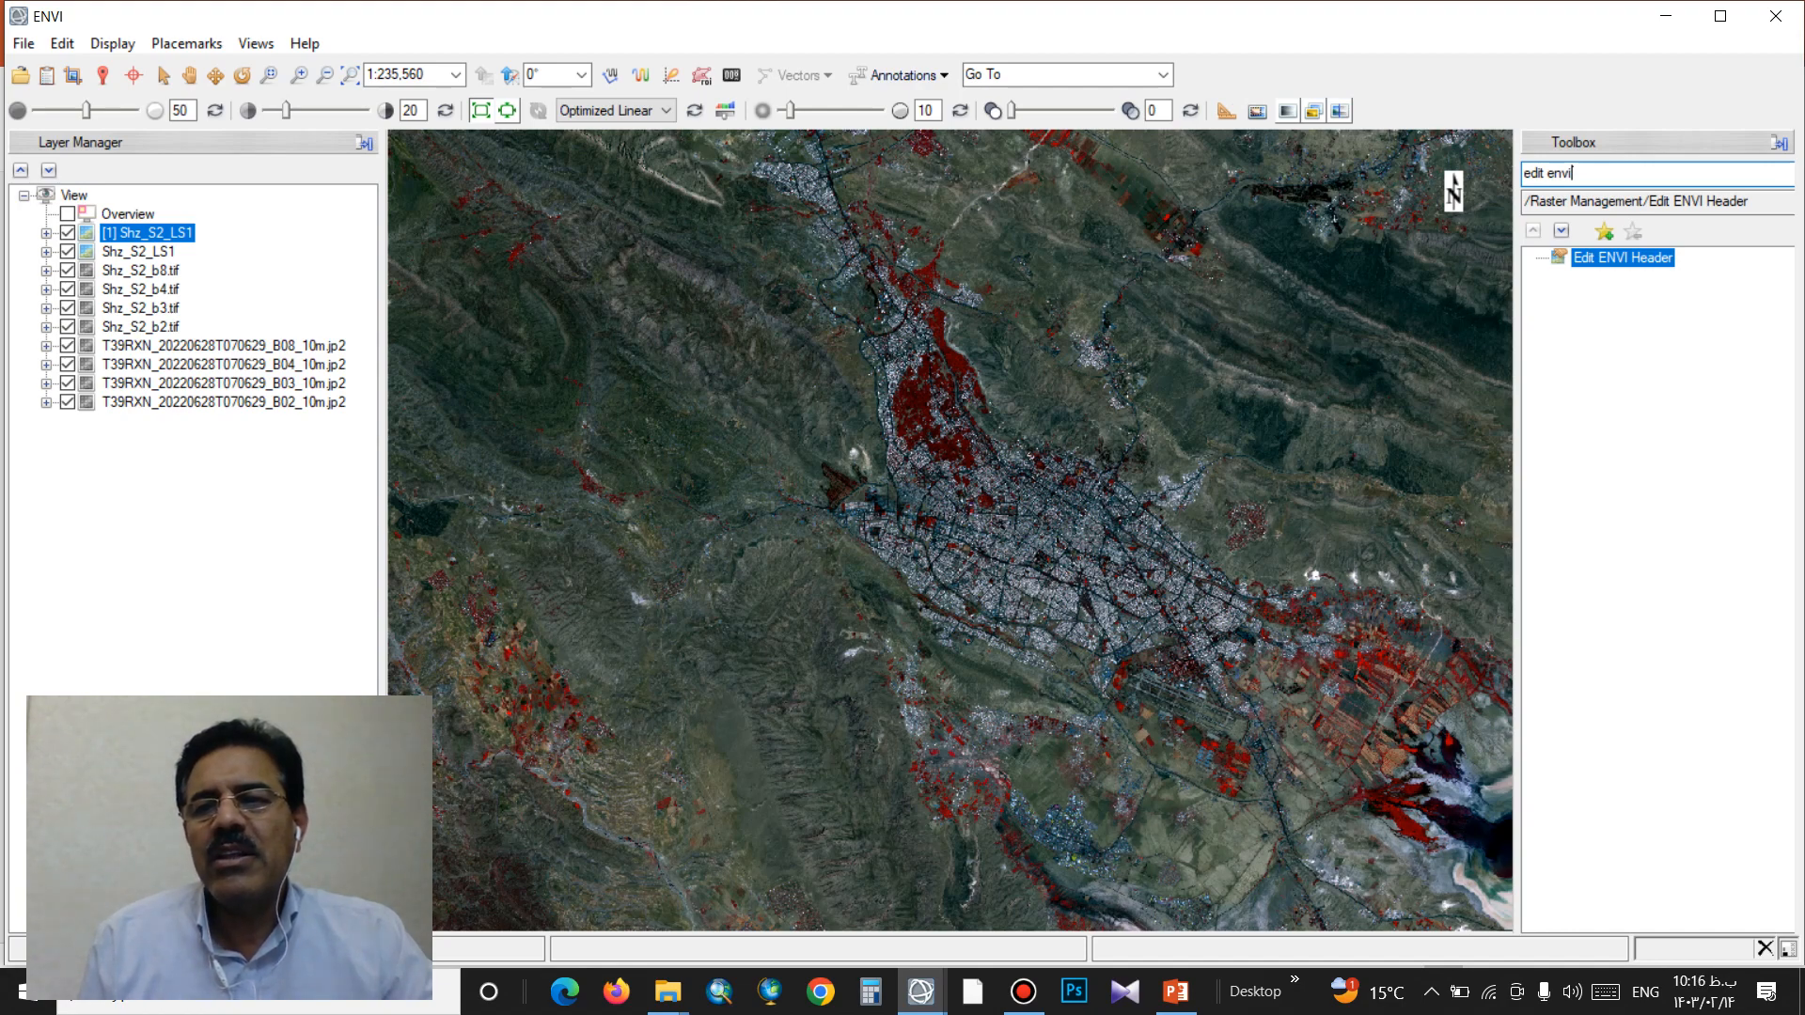
Step: Open the metadata of Shz_S2_LS1 for editing with the Edit ENVI Header tool
key(Return)
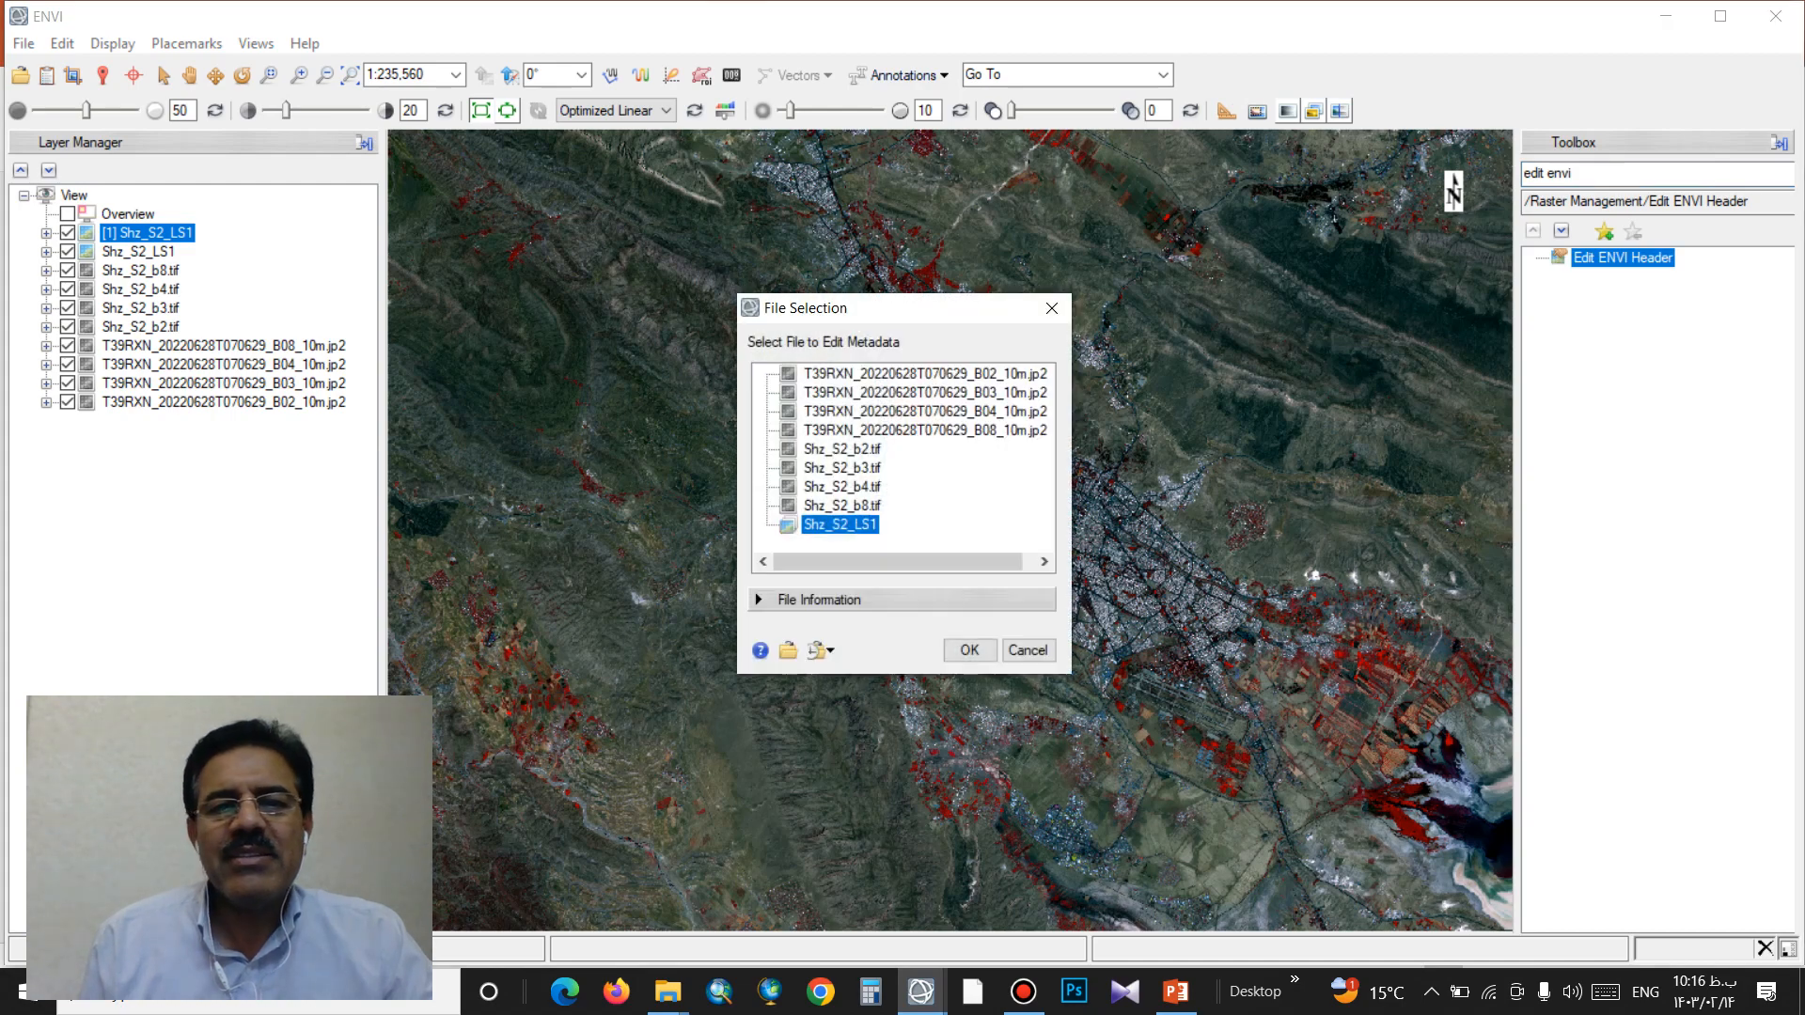
drag(846, 308, 603, 44)
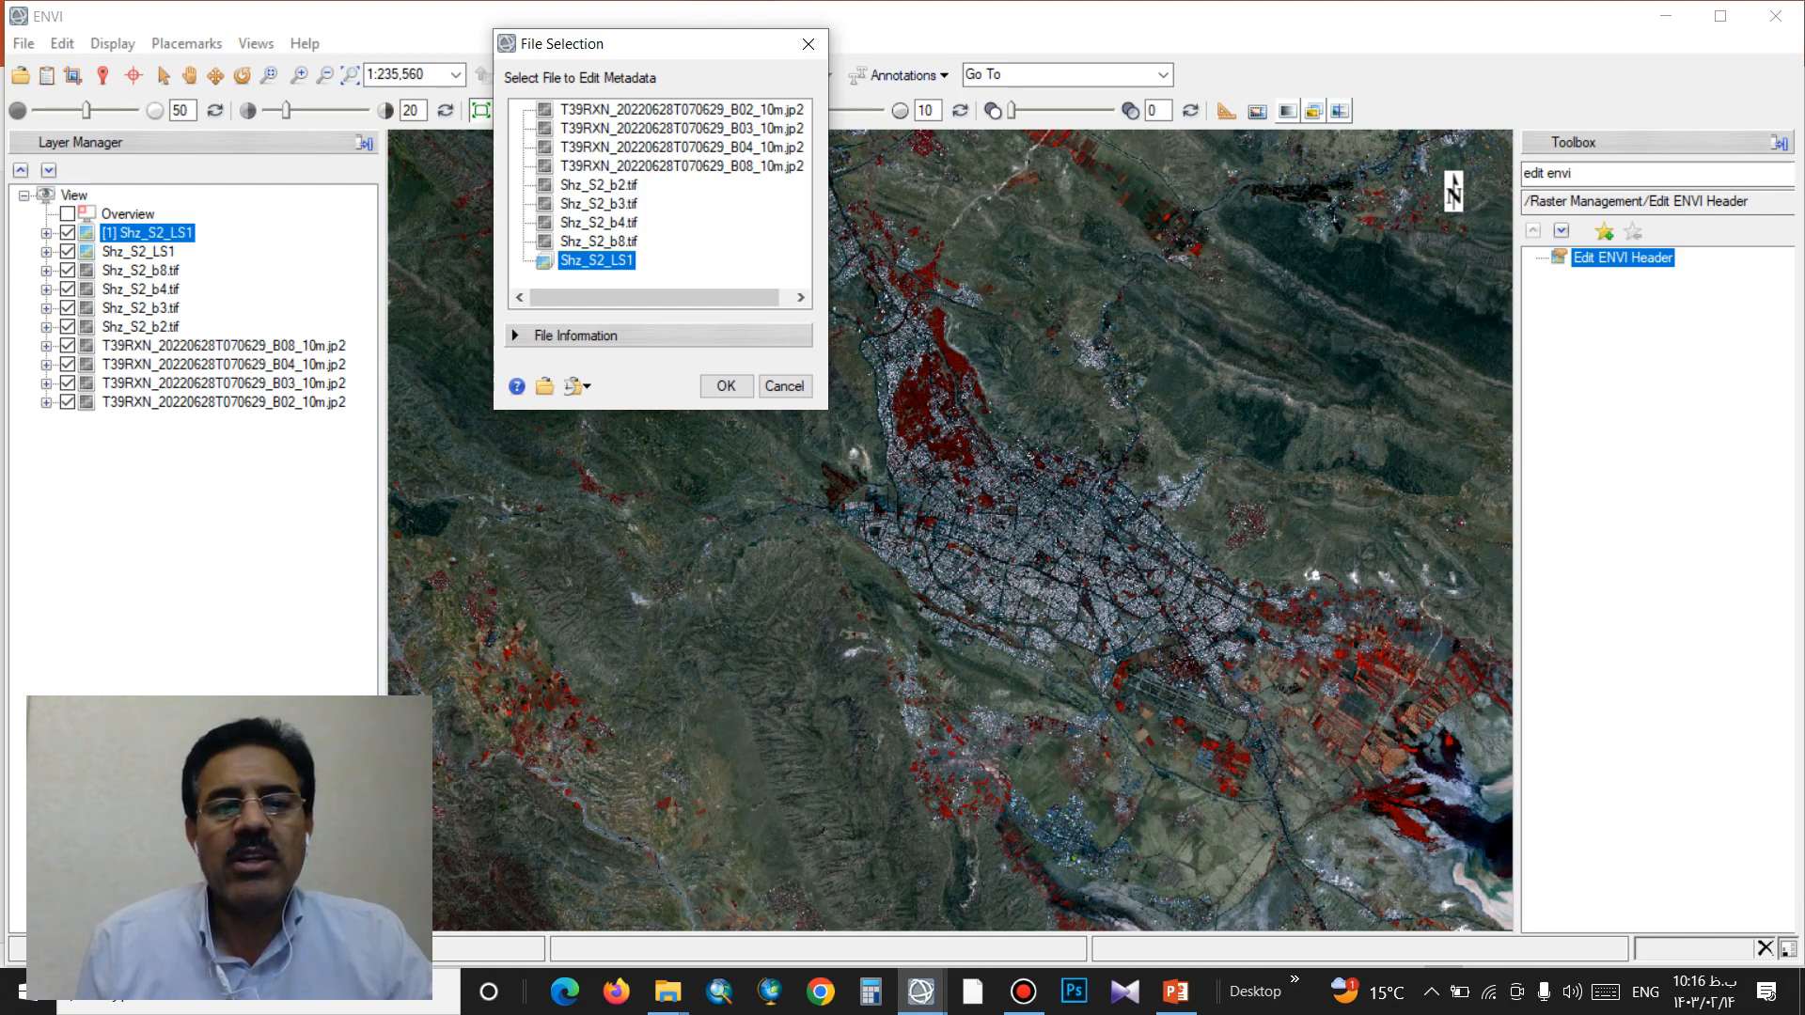
click(726, 385)
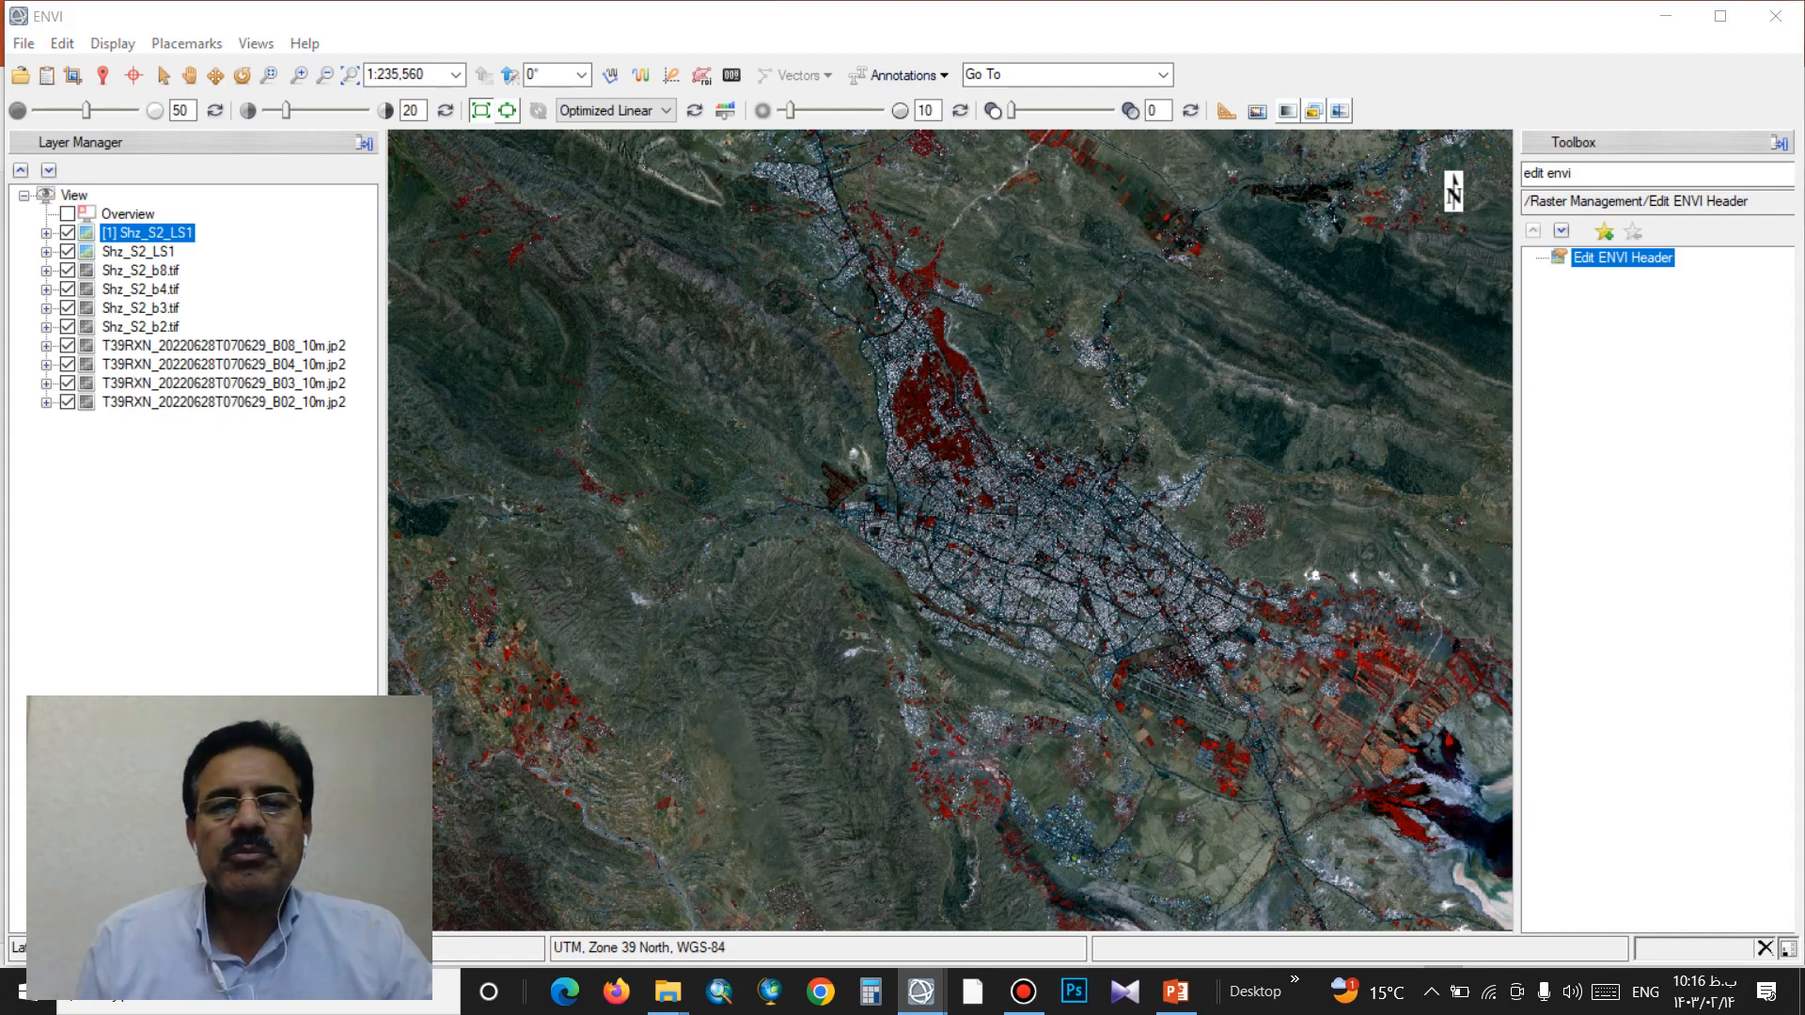
drag(846, 78, 631, 48)
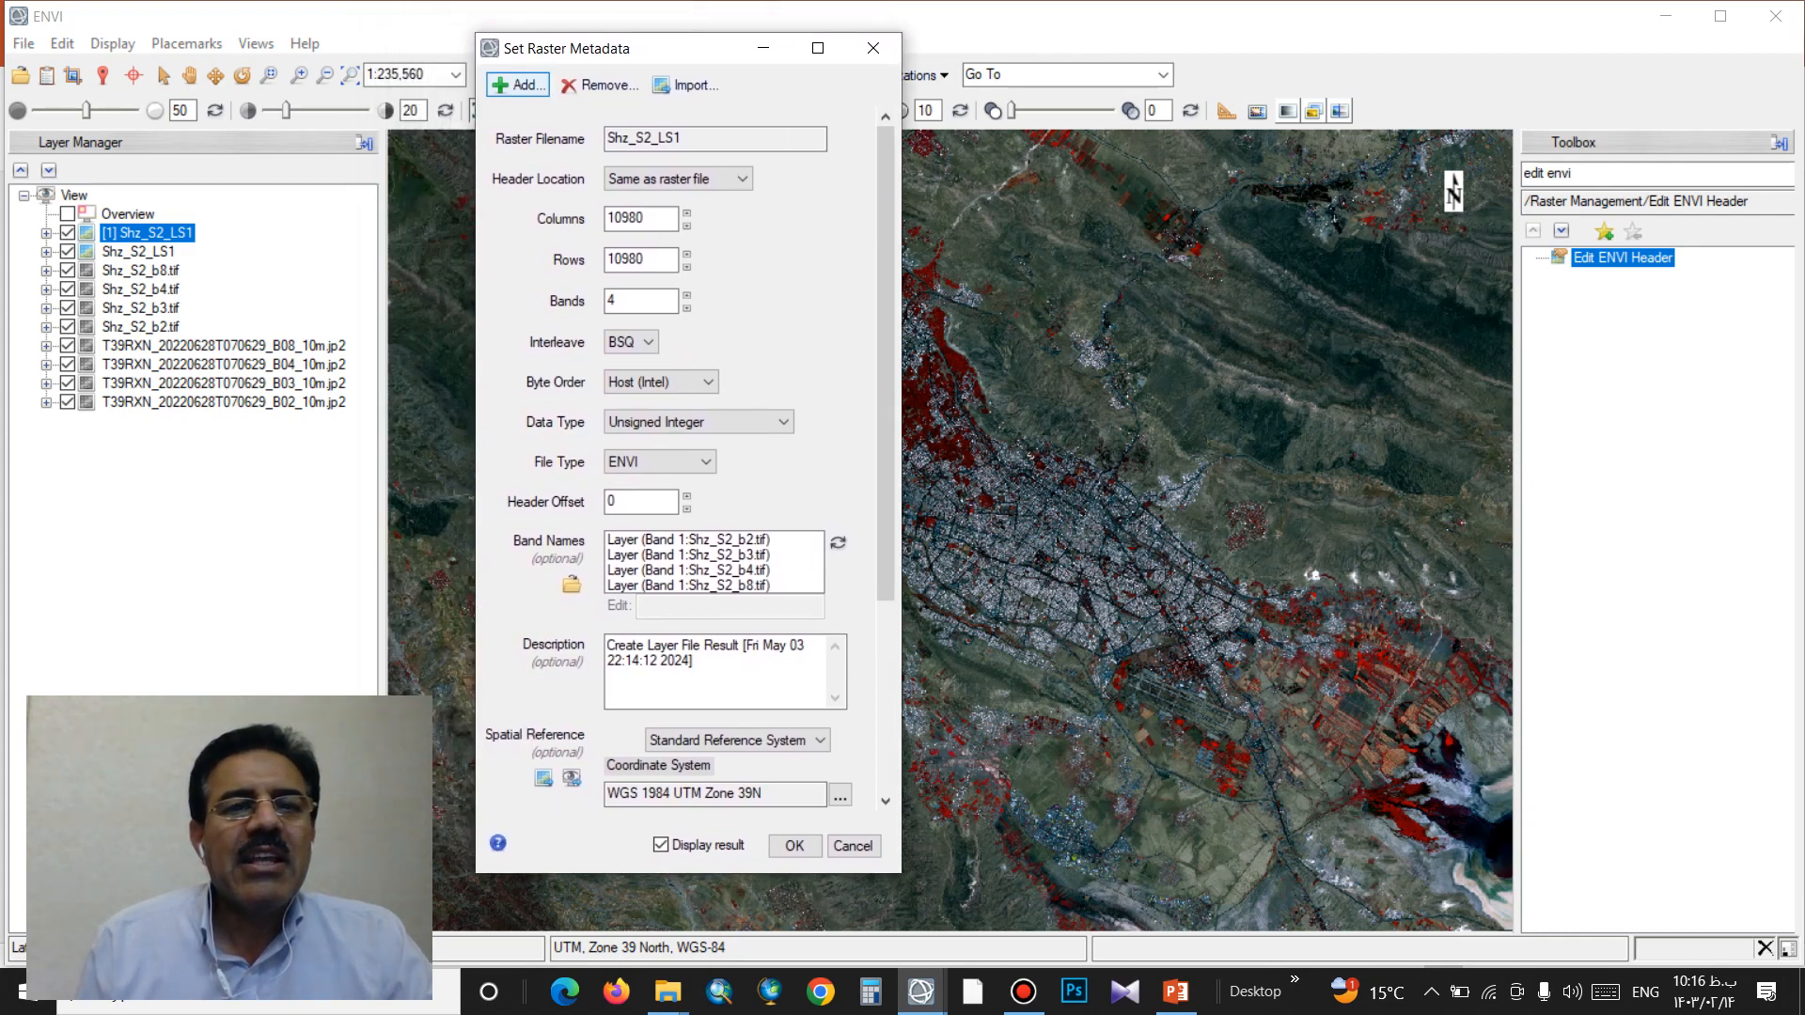
Step: Add the Wavelength item to the raster metadata of Shz_S2_LS1
click(517, 84)
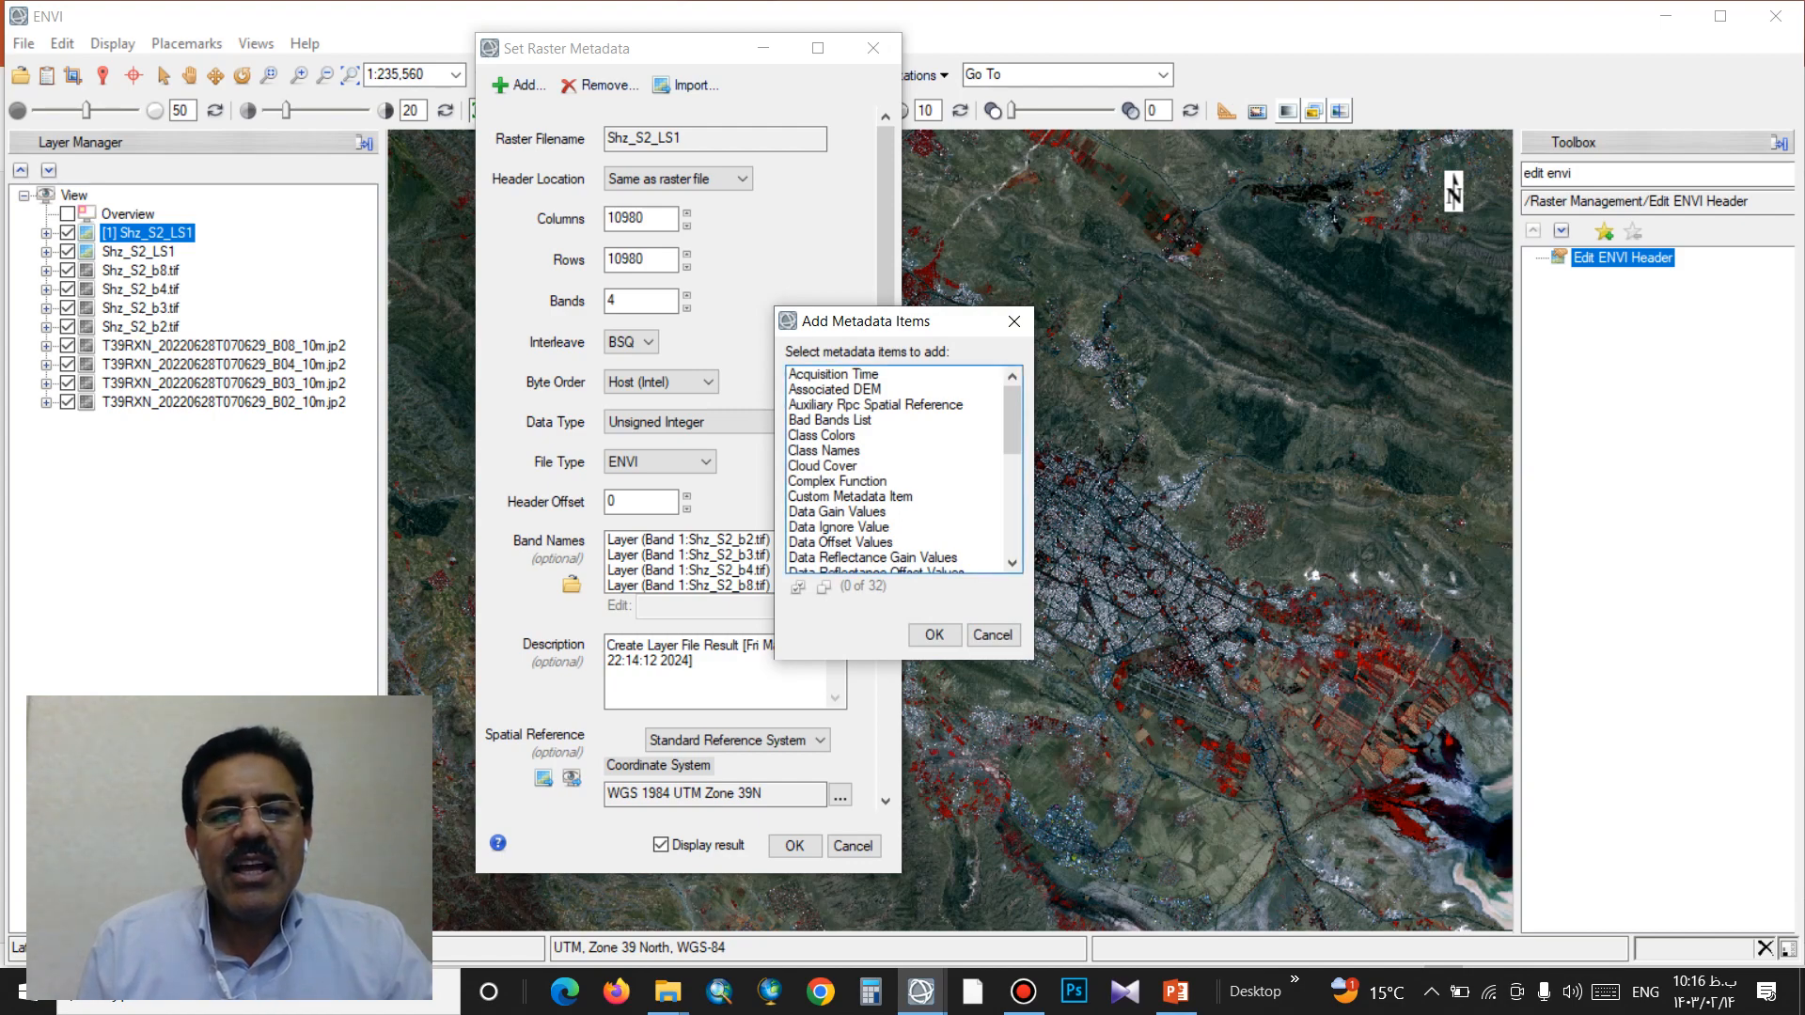
scroll(898, 470, down, 6)
scroll(897, 470, down, 1)
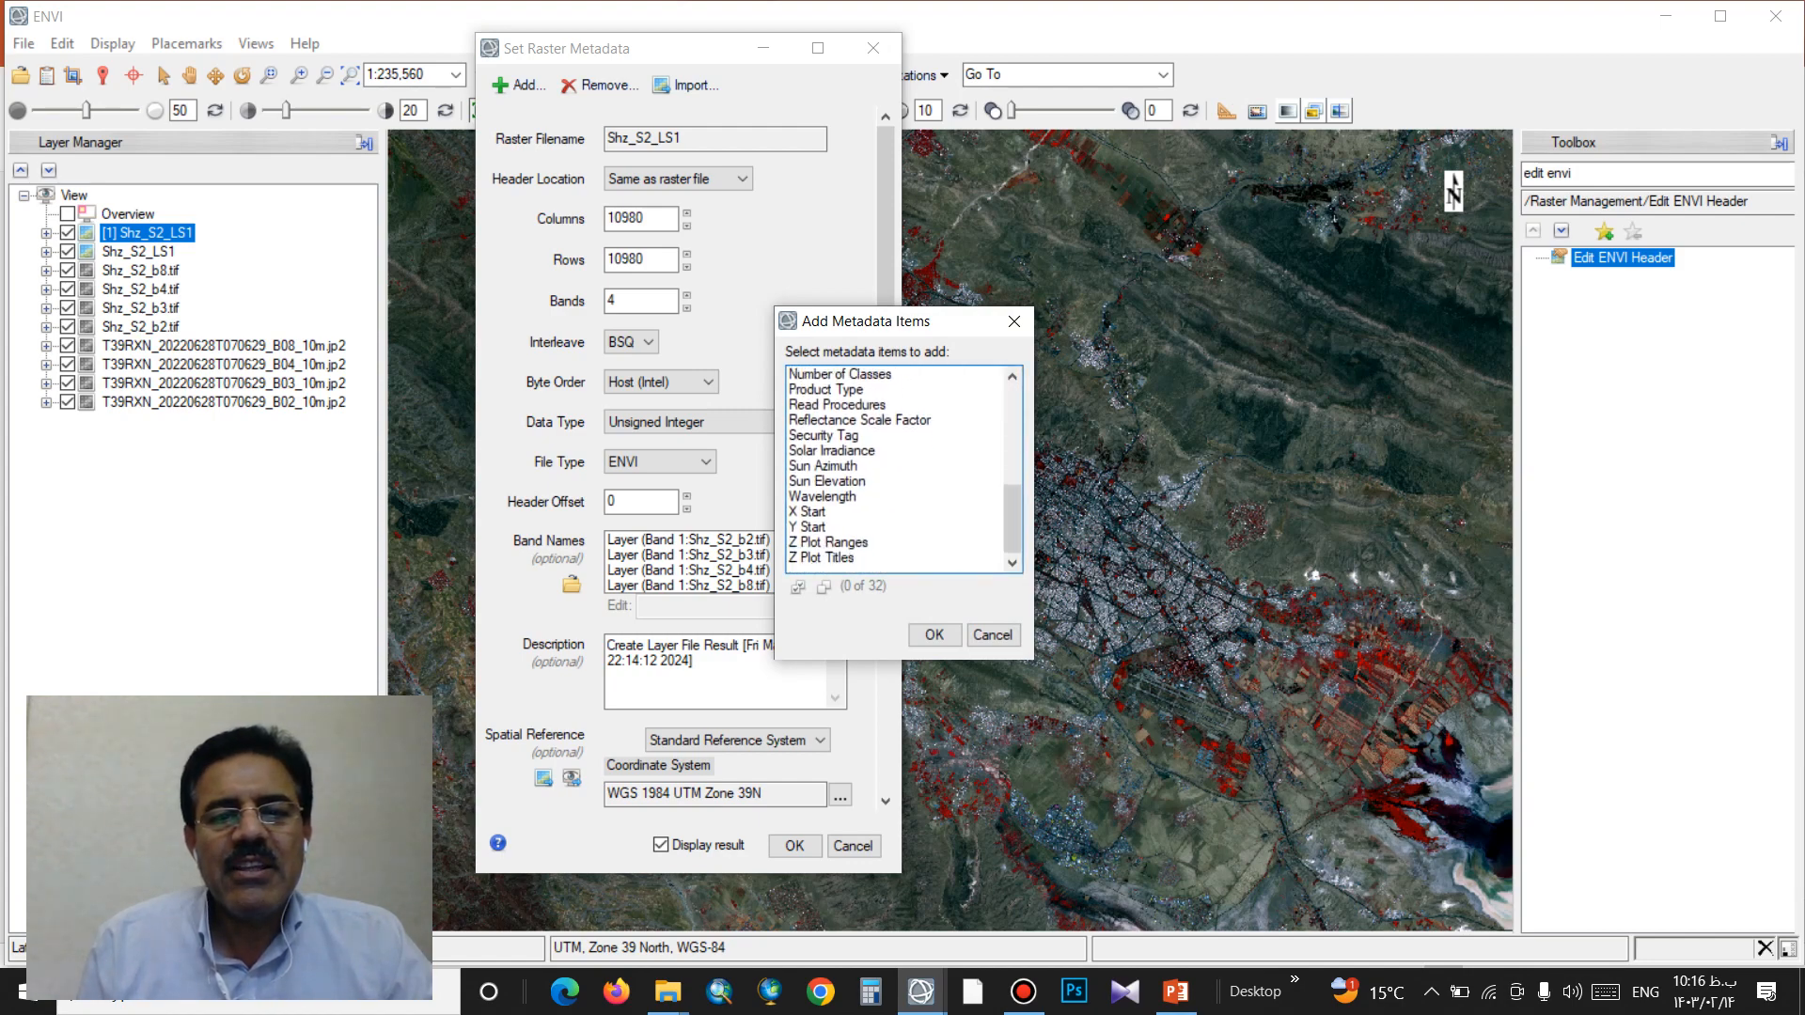
click(822, 497)
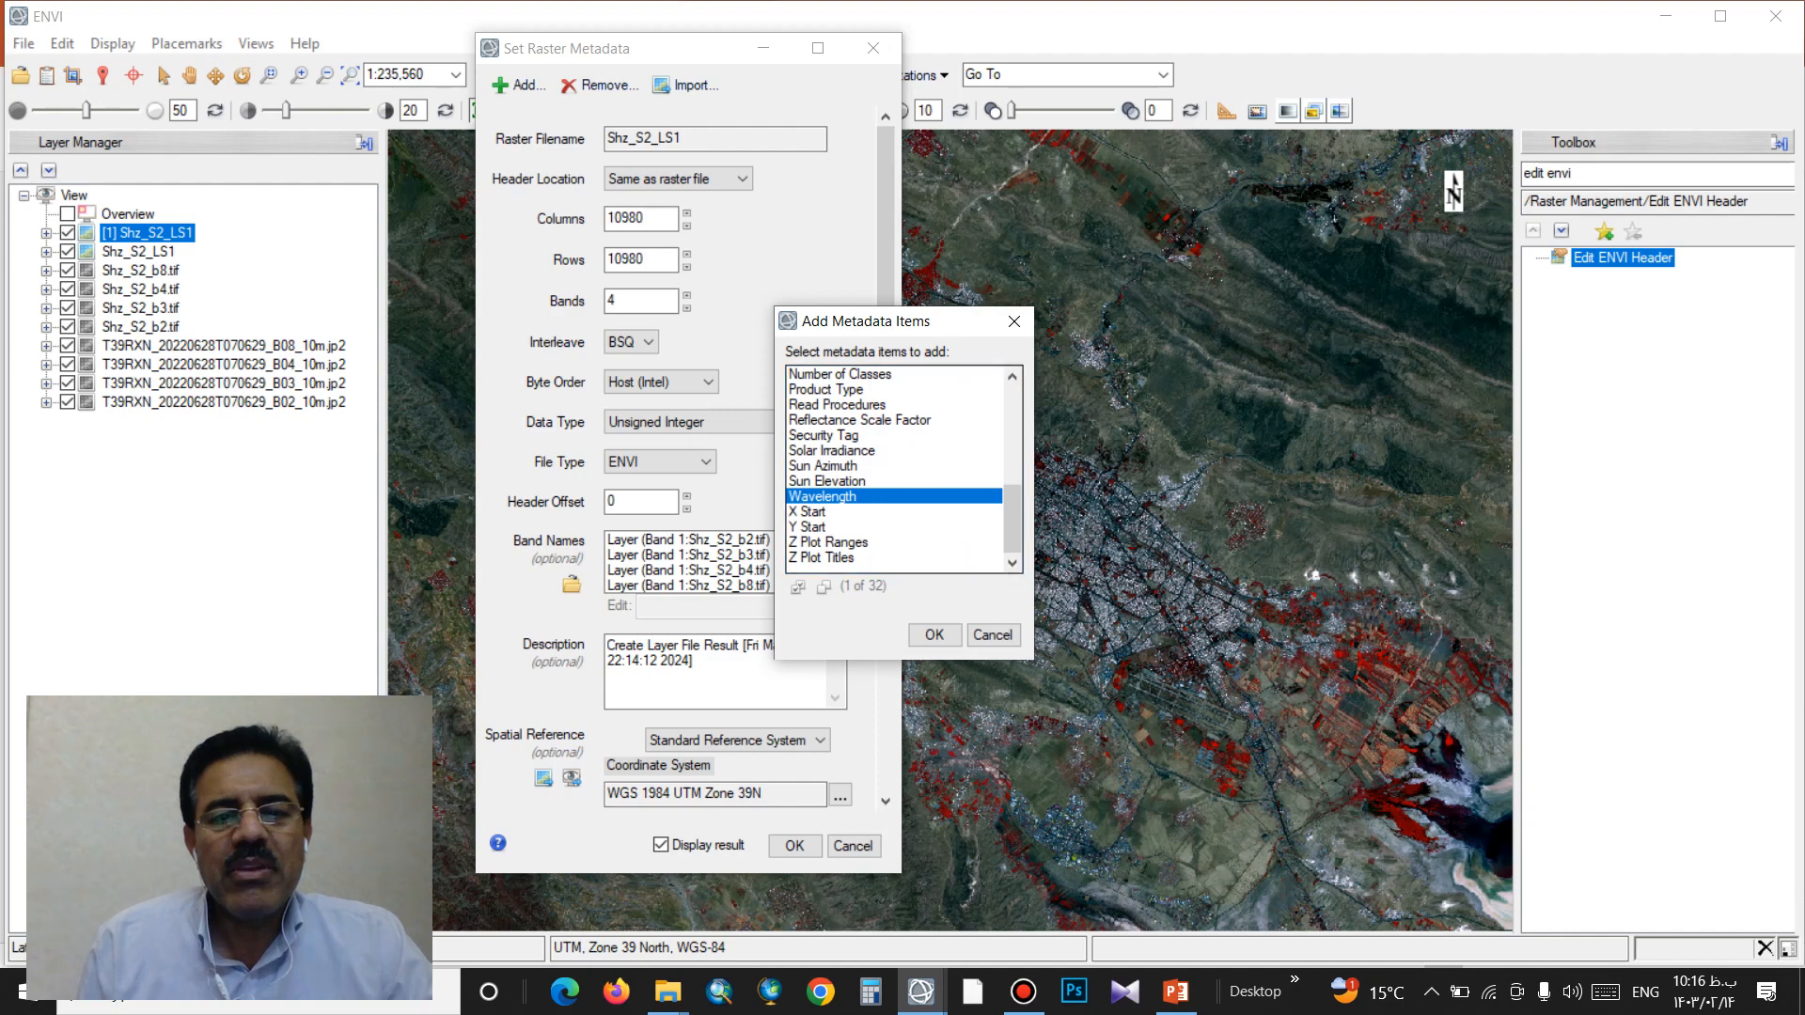
click(934, 635)
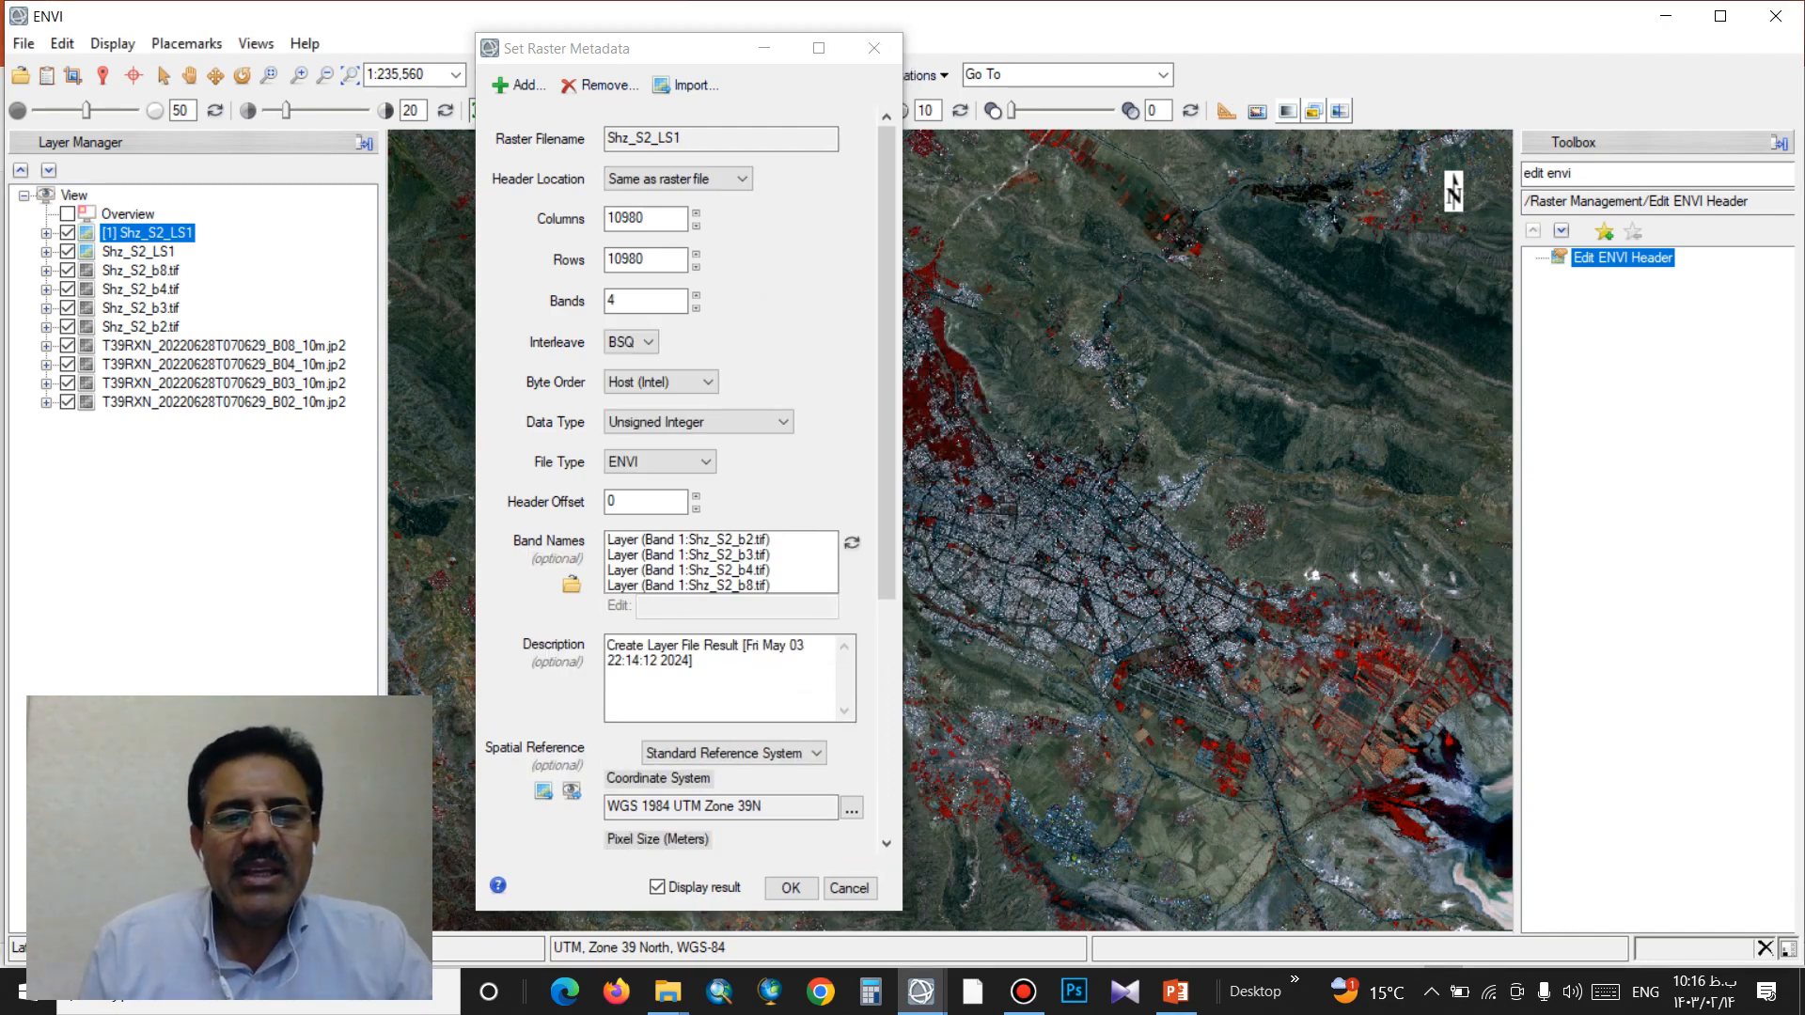
Step: Set the sensor type of Shz_S2_LS1 to Sentinel-2 in the raster metadata
scroll(691, 479, down, 6)
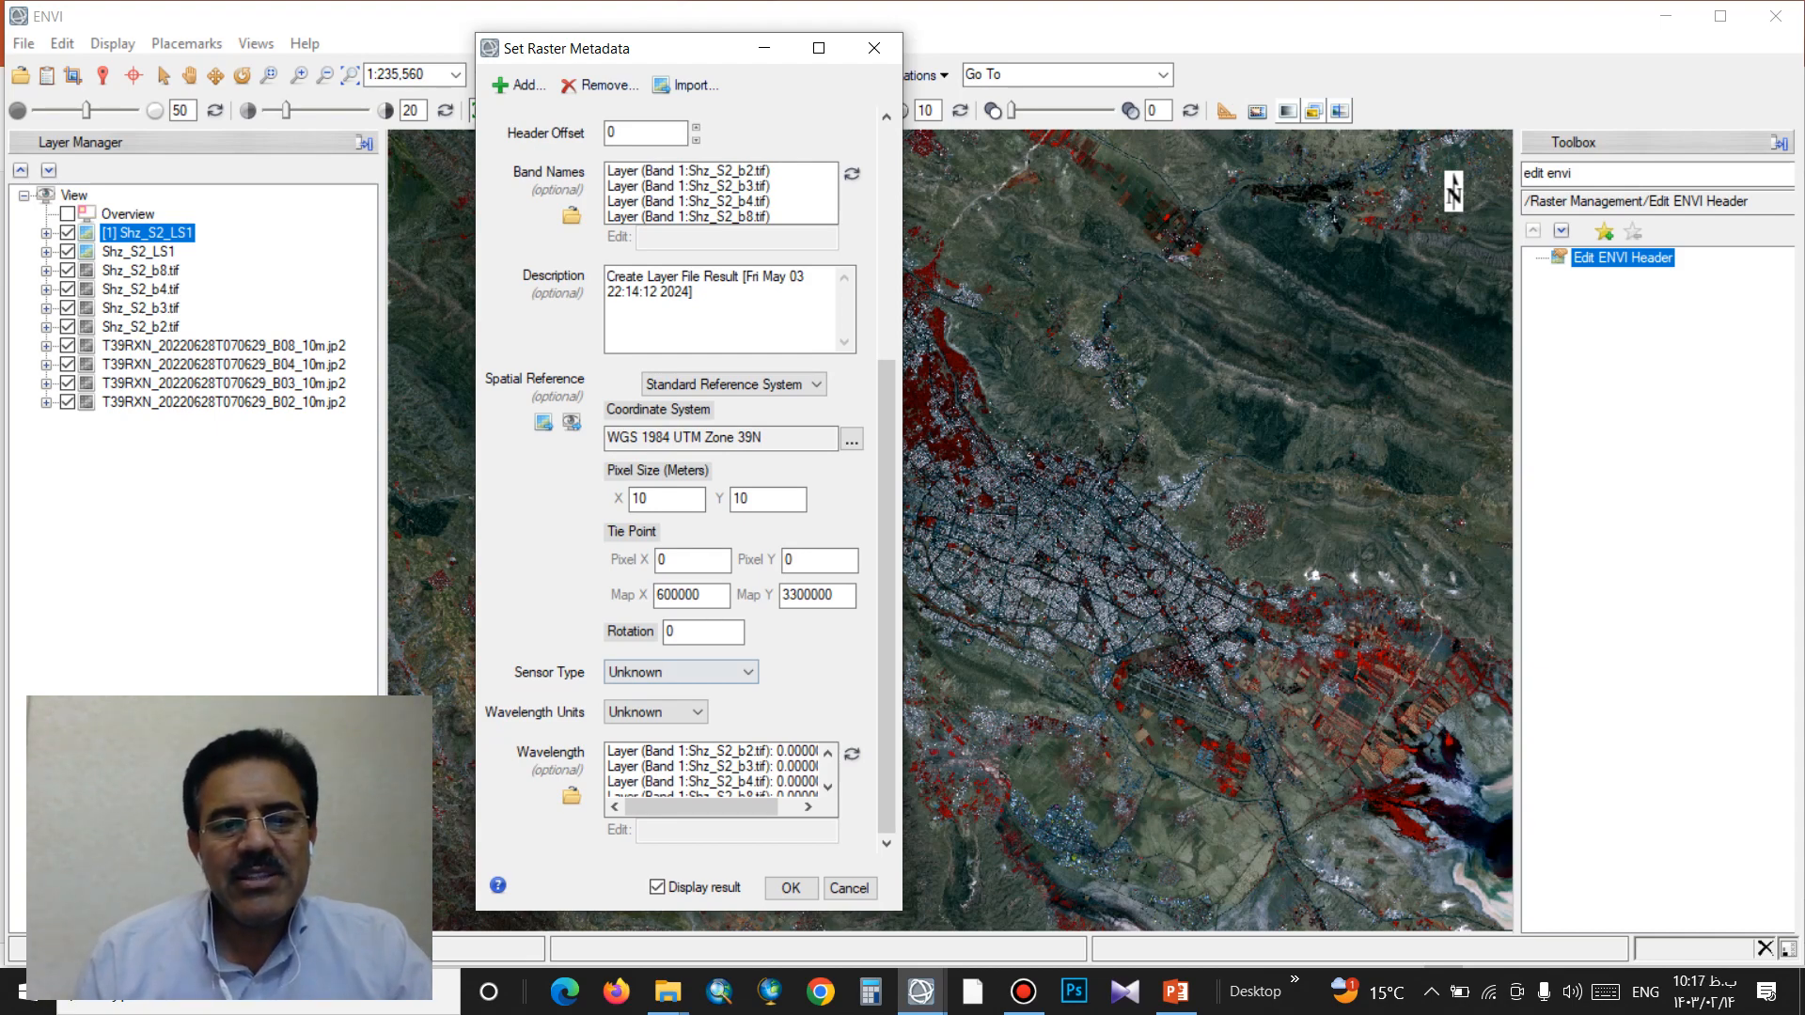
click(681, 671)
scroll(673, 564, down, 1)
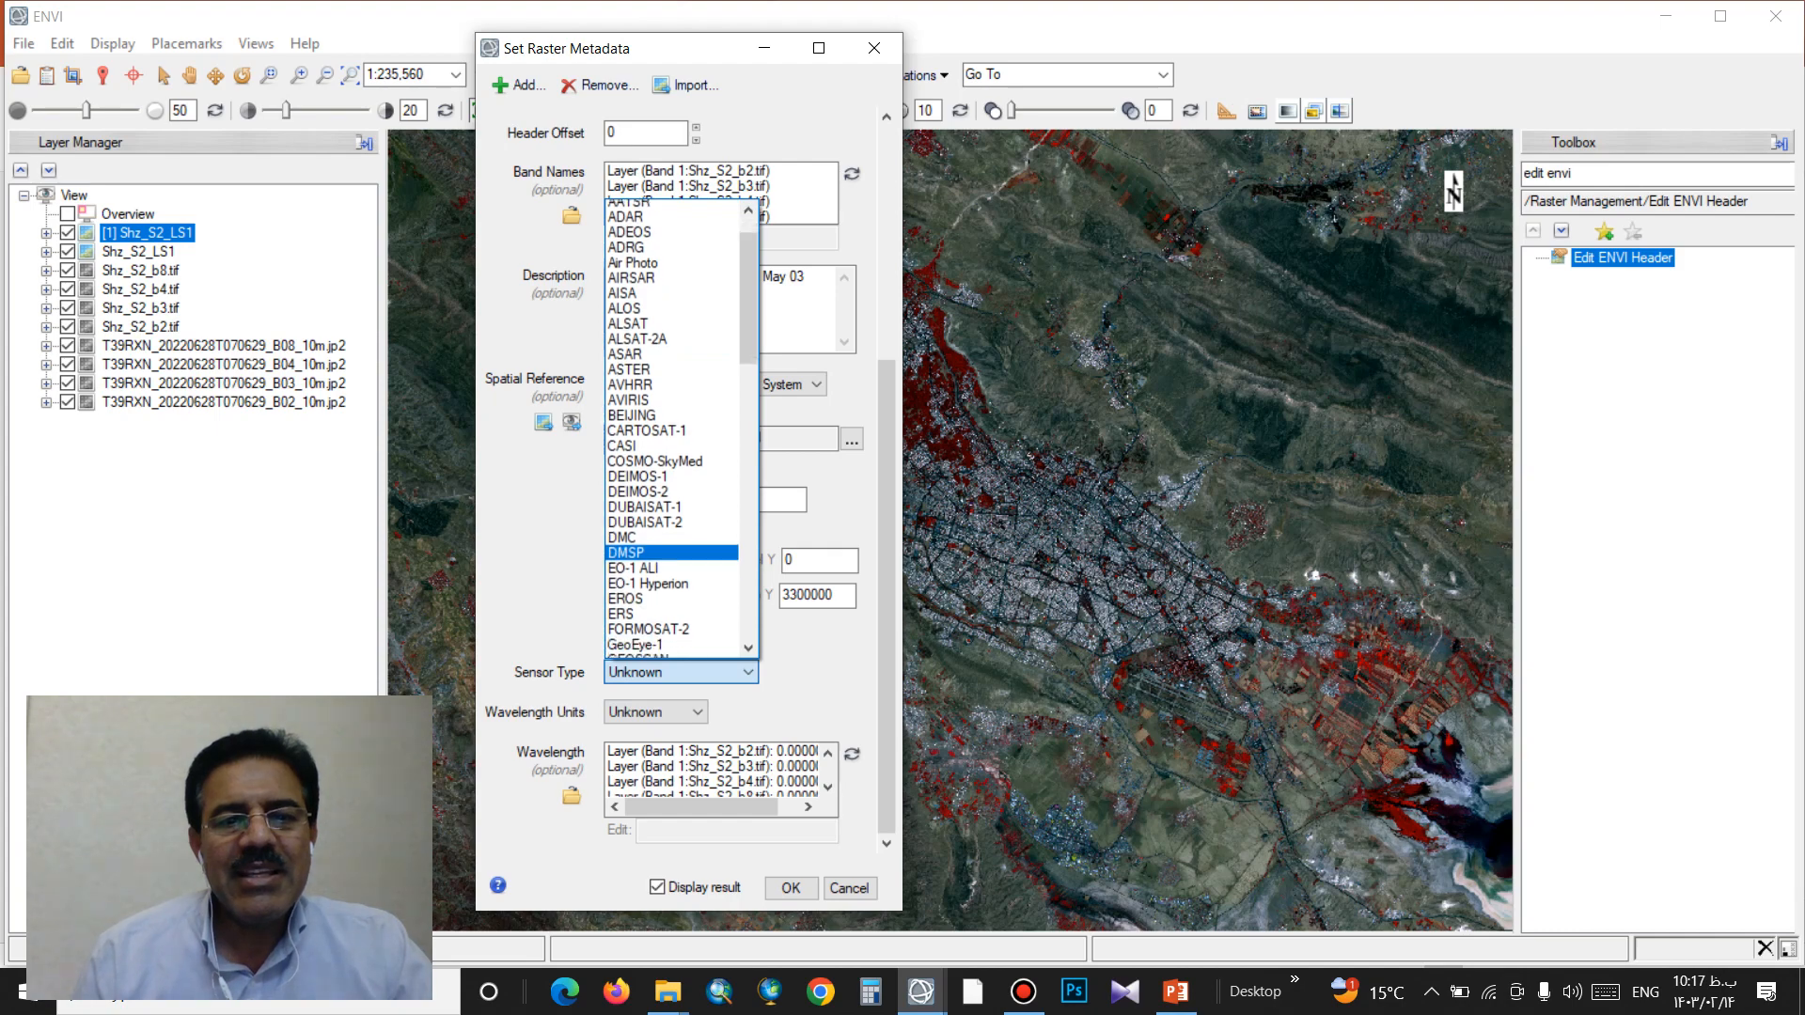
scroll(672, 569, down, 5)
scroll(673, 578, down, 7)
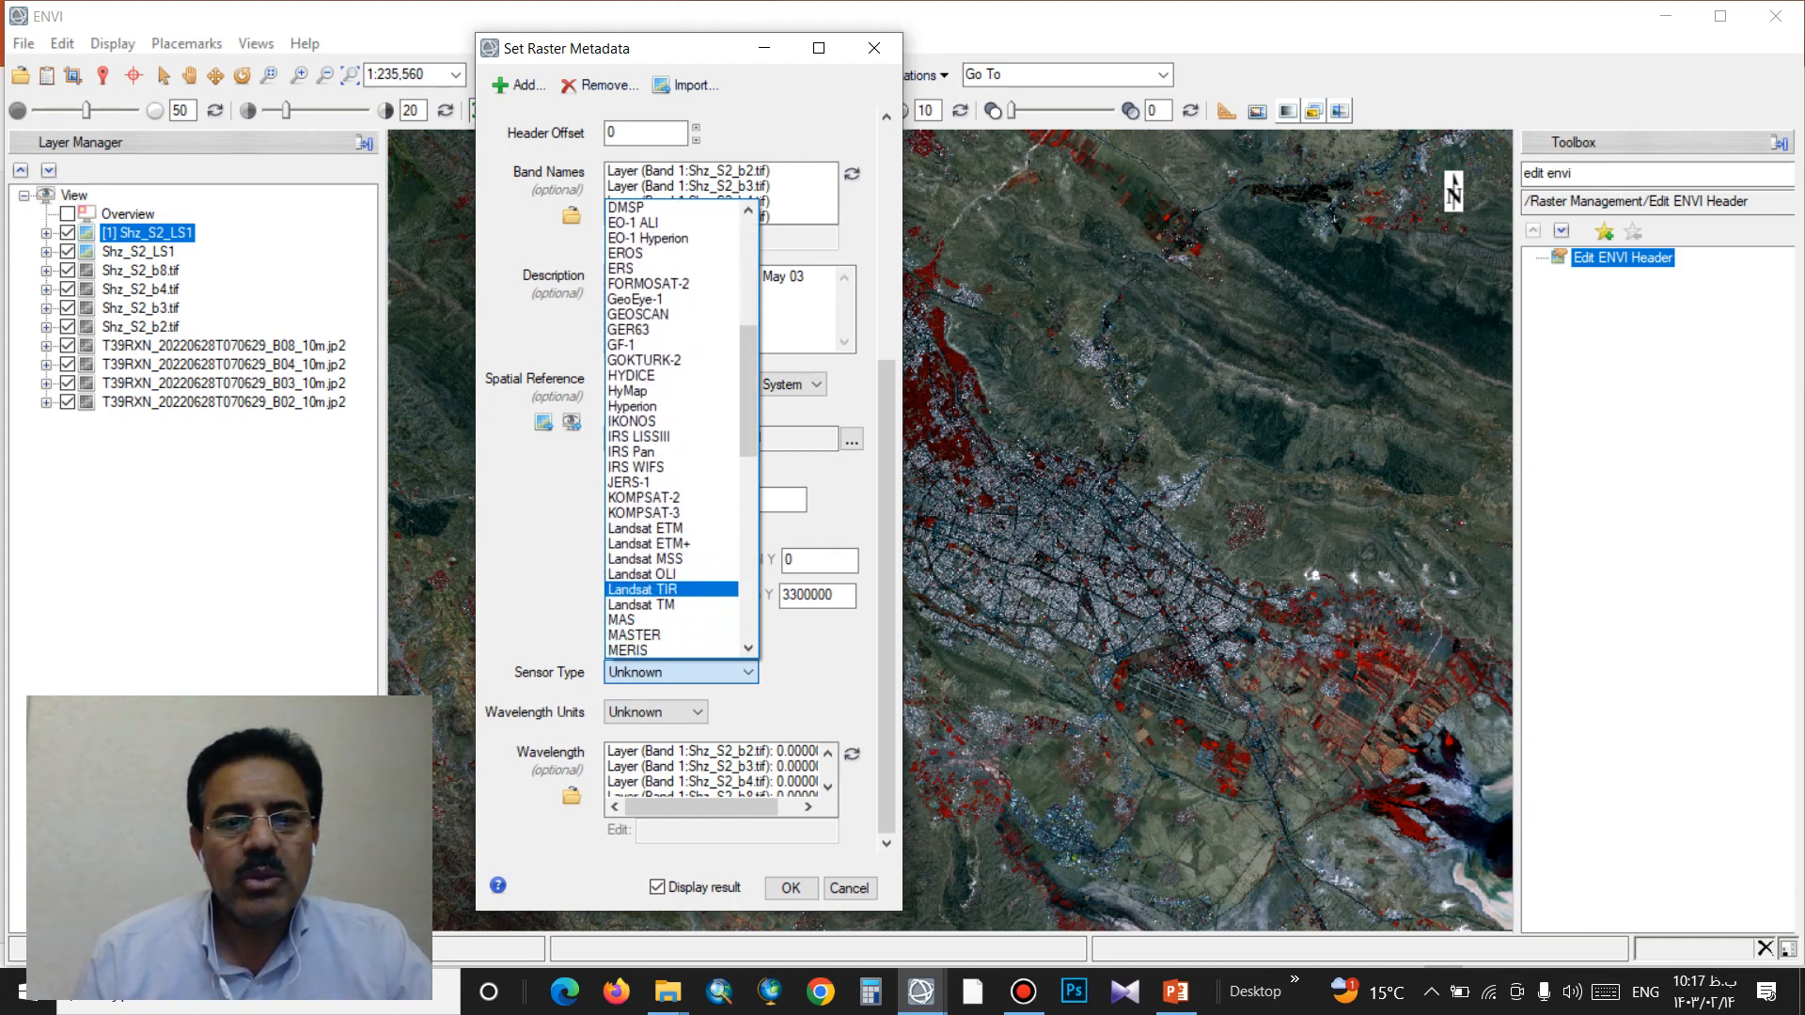
scroll(672, 583, down, 4)
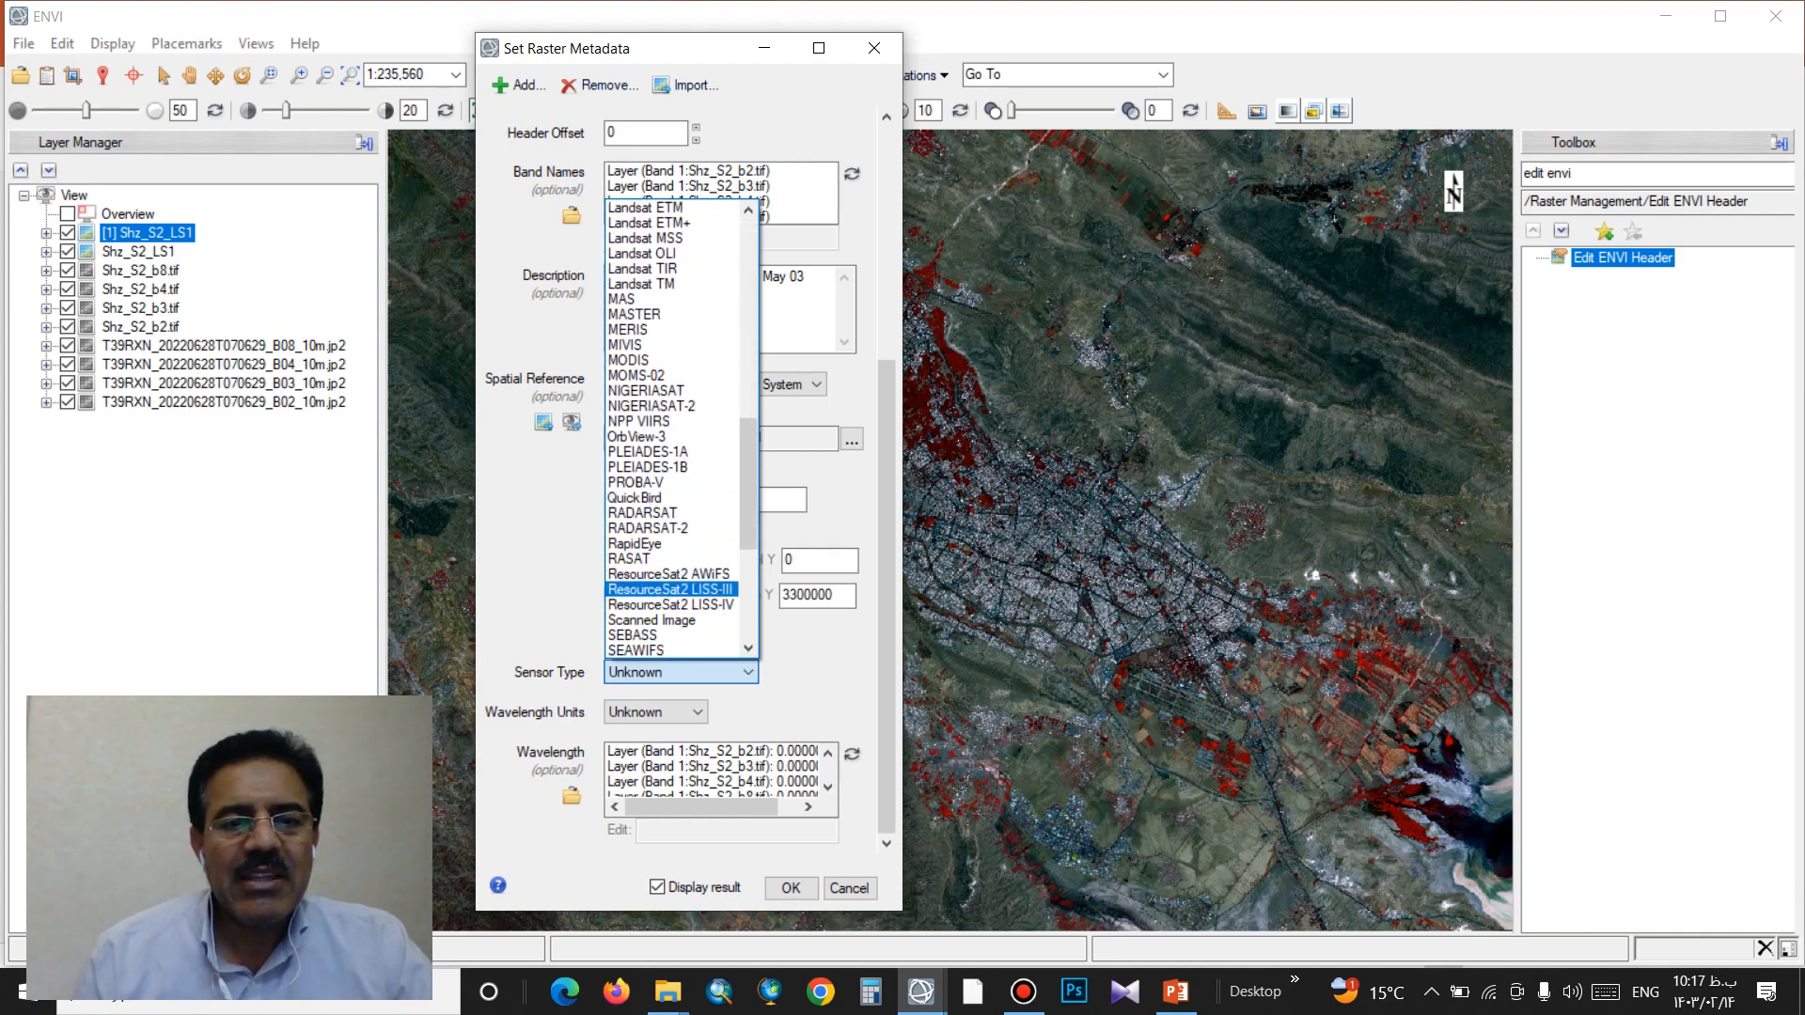
scroll(673, 583, down, 1)
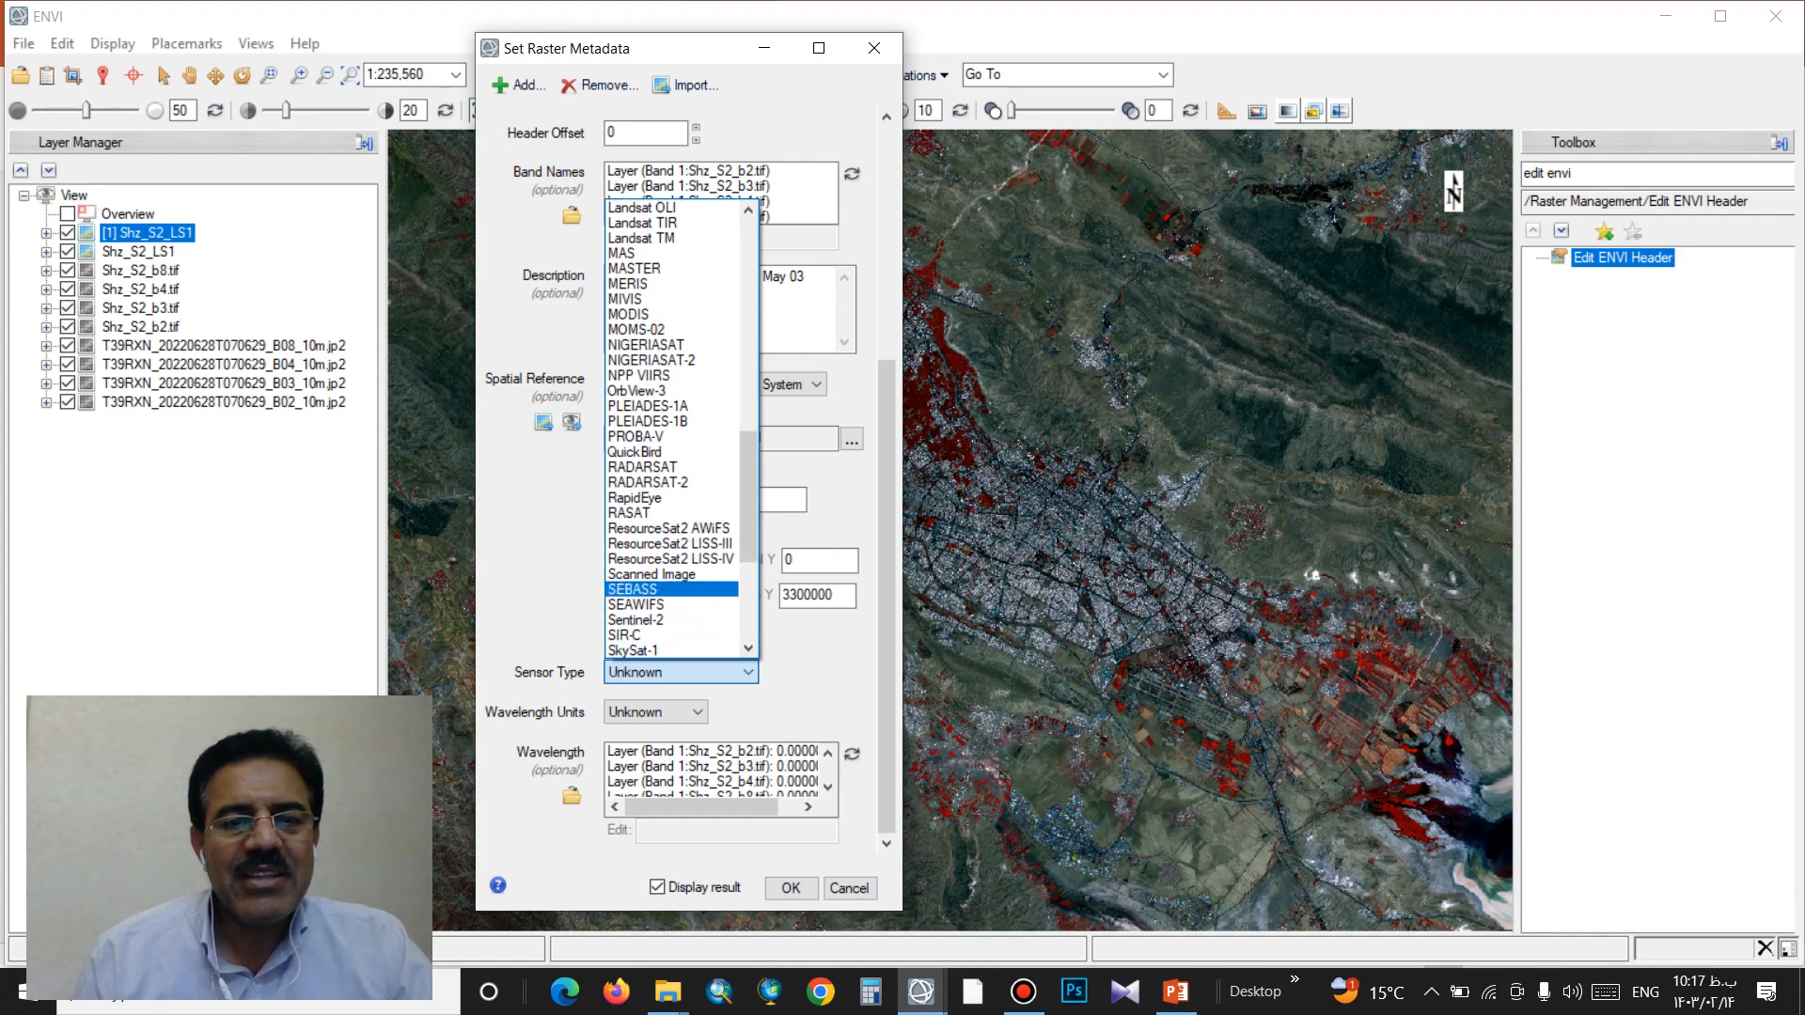
click(671, 620)
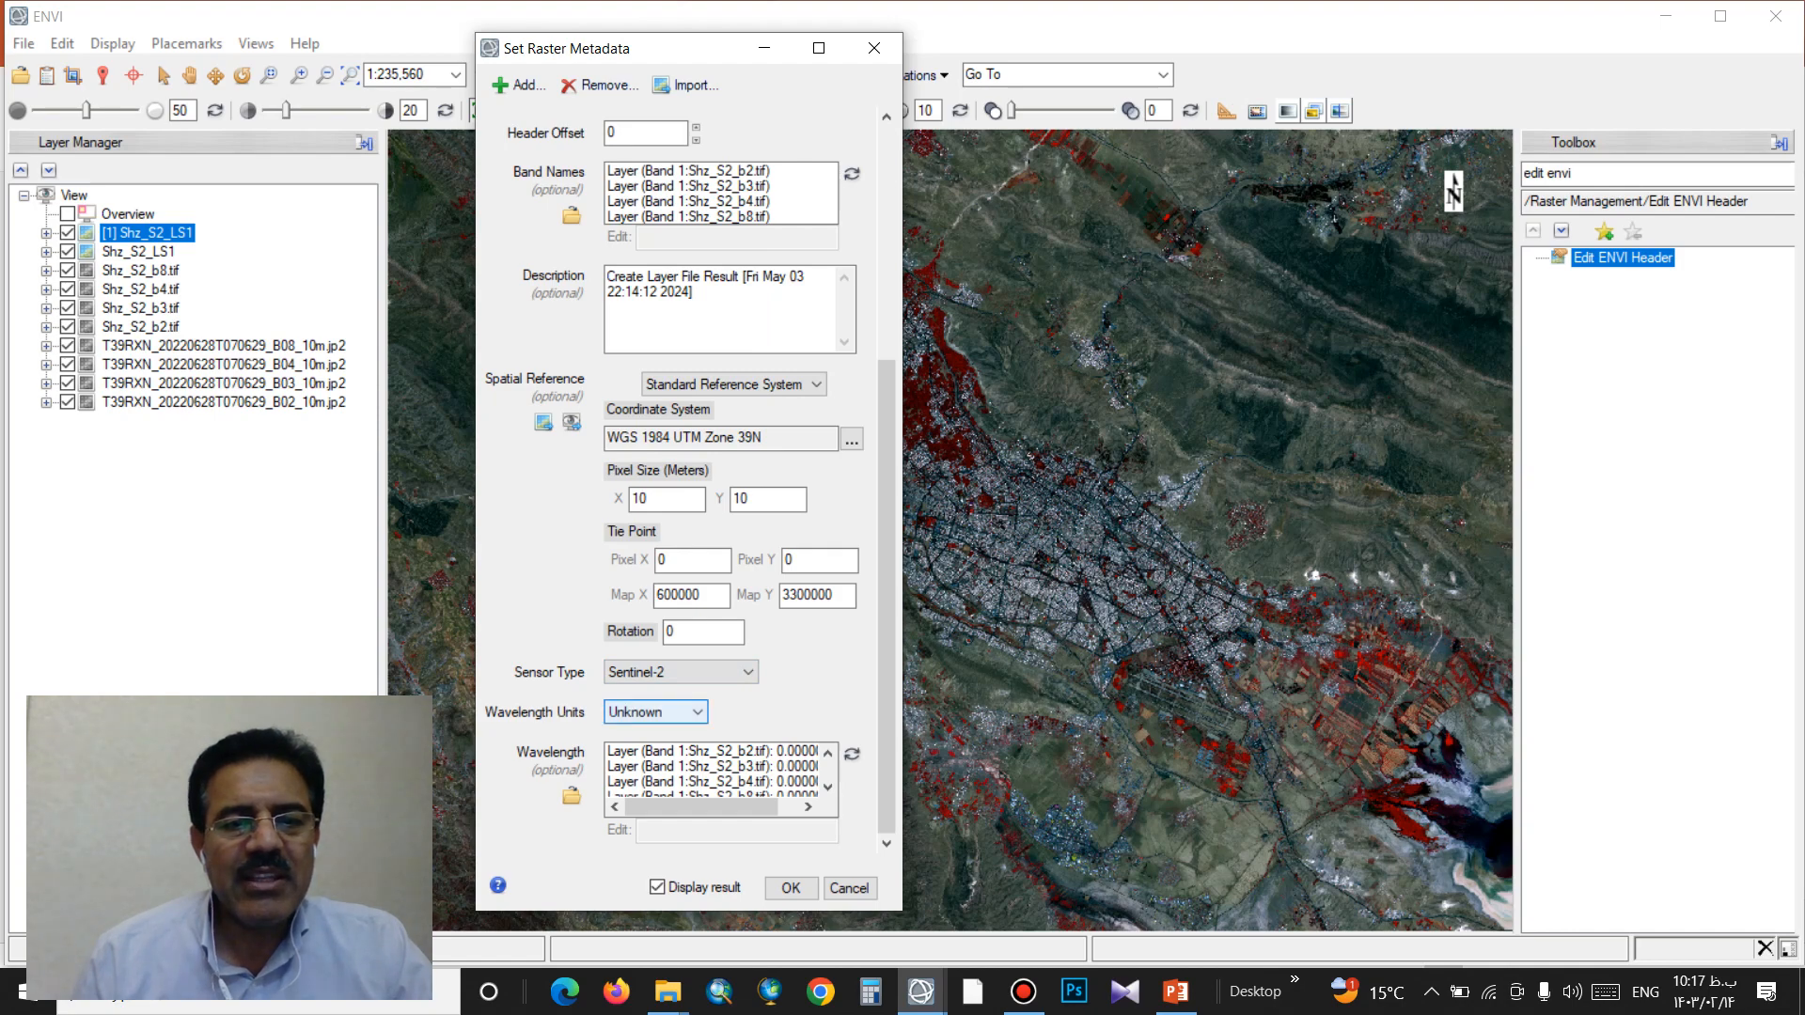
Step: Set the wavelength units to Micrometers and bring the band wavelength values into view
click(656, 712)
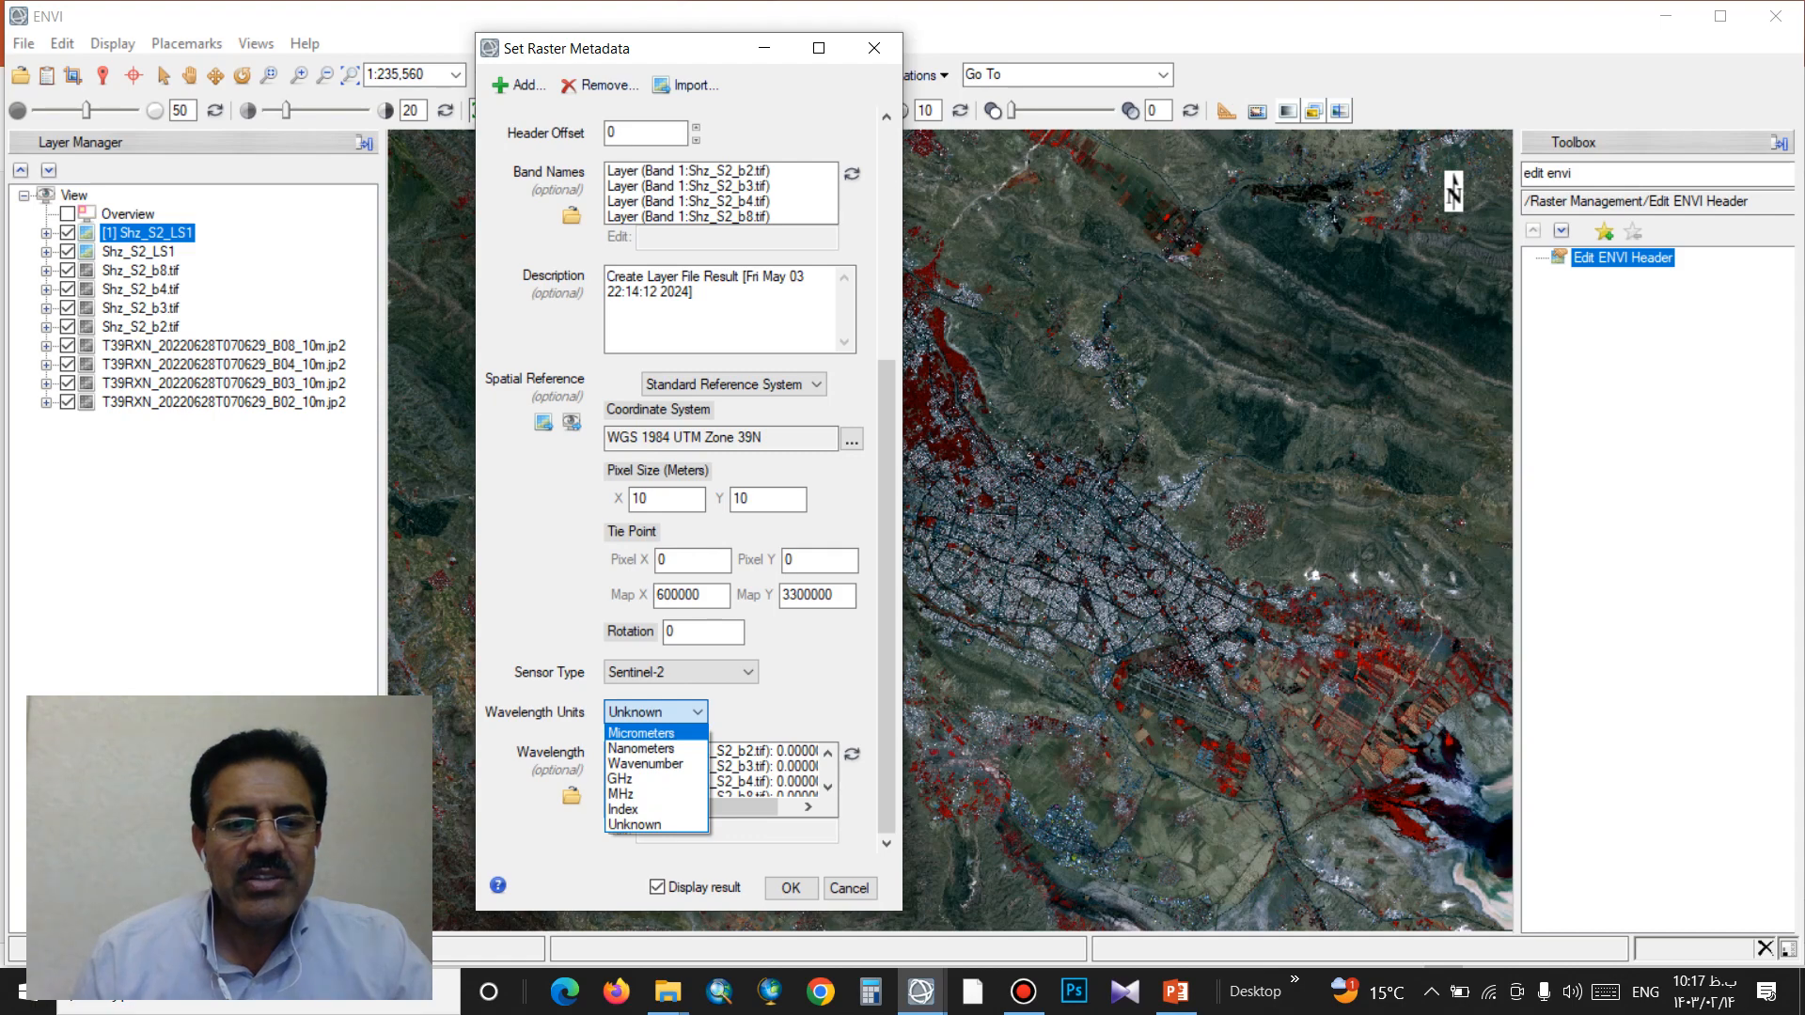
click(643, 734)
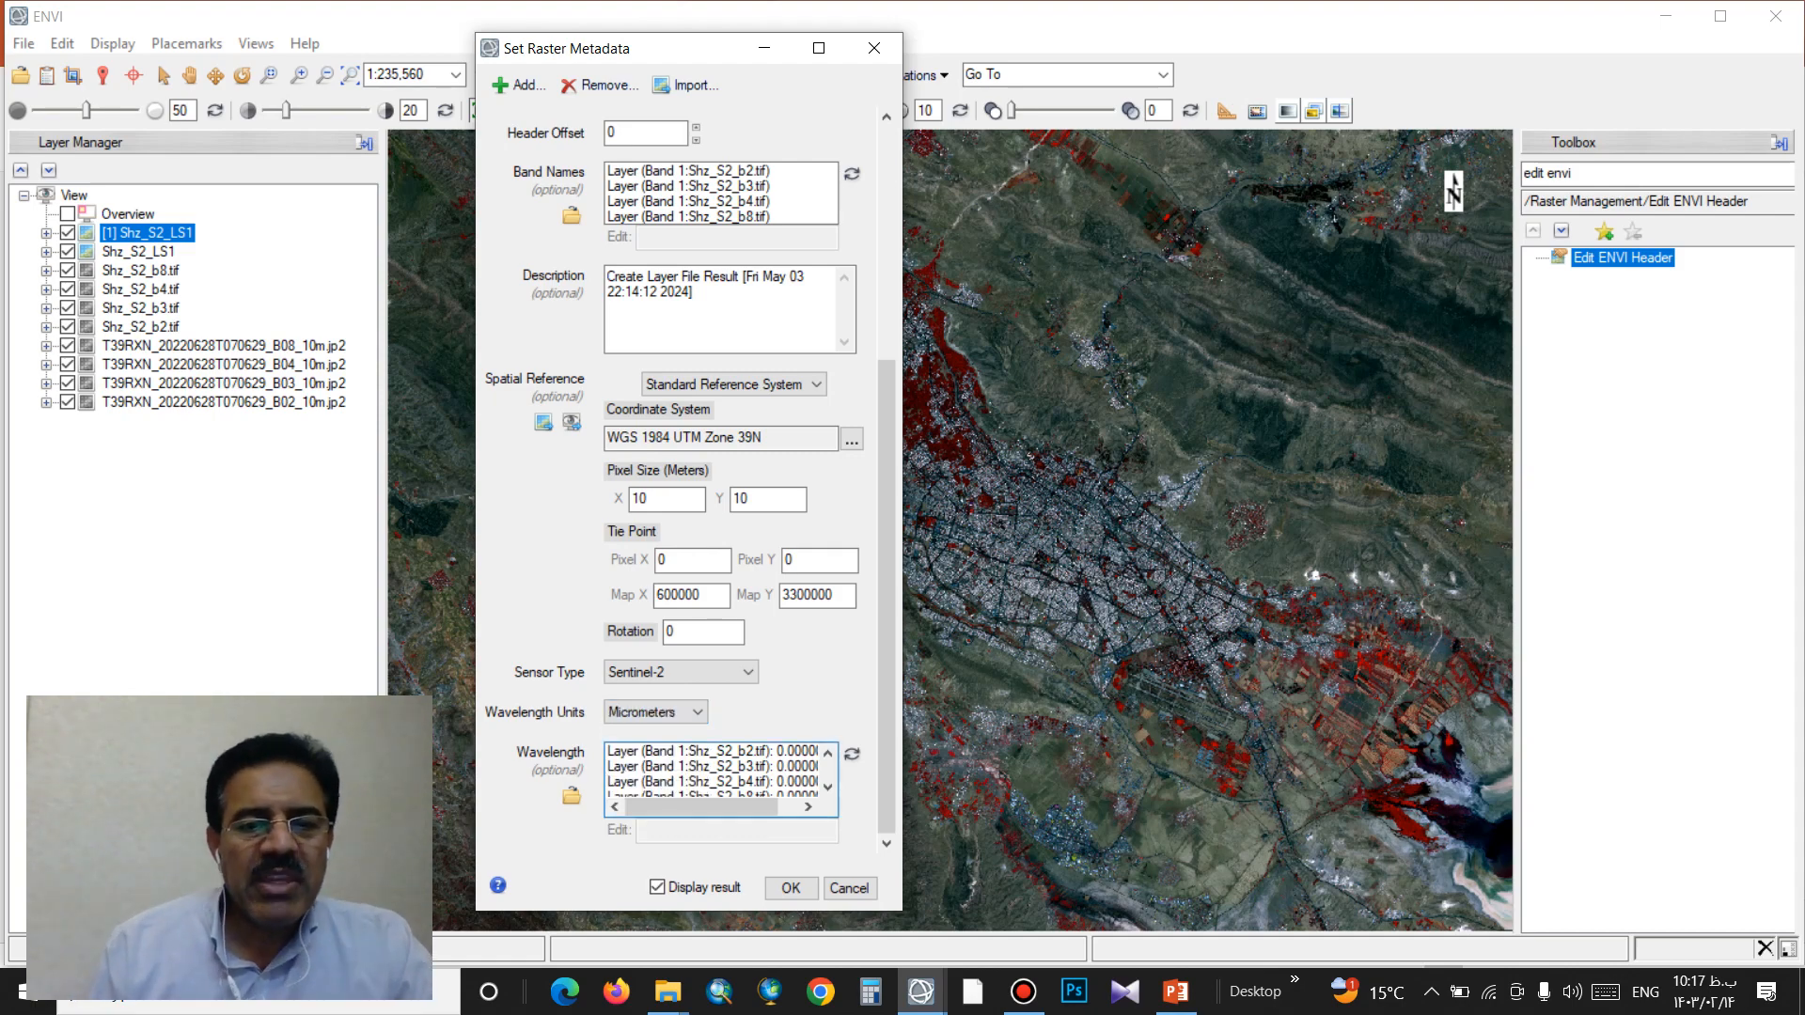
drag(701, 808, 724, 807)
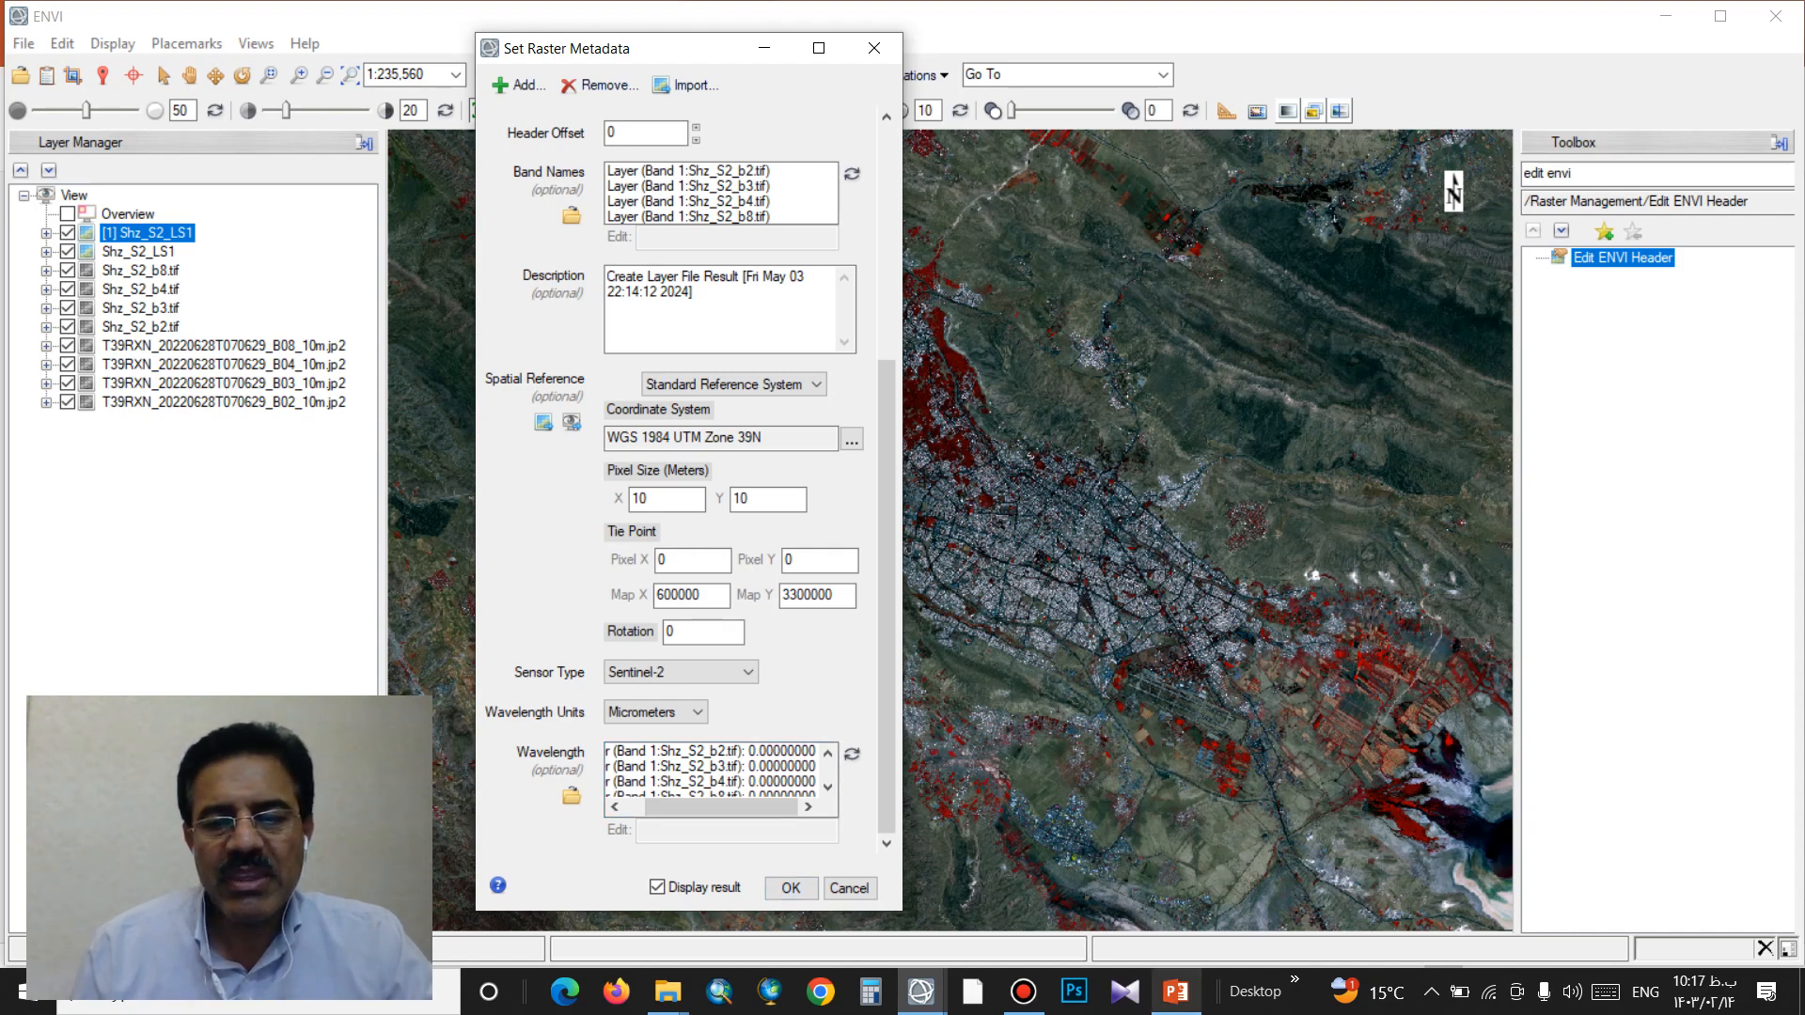
Step: Consult the PowerPoint presentation for the band wavelengths and set the Shz_S2_b3.tif layer's wavelength to 0.56 micrometers in ENVI
click(1175, 991)
click(1175, 790)
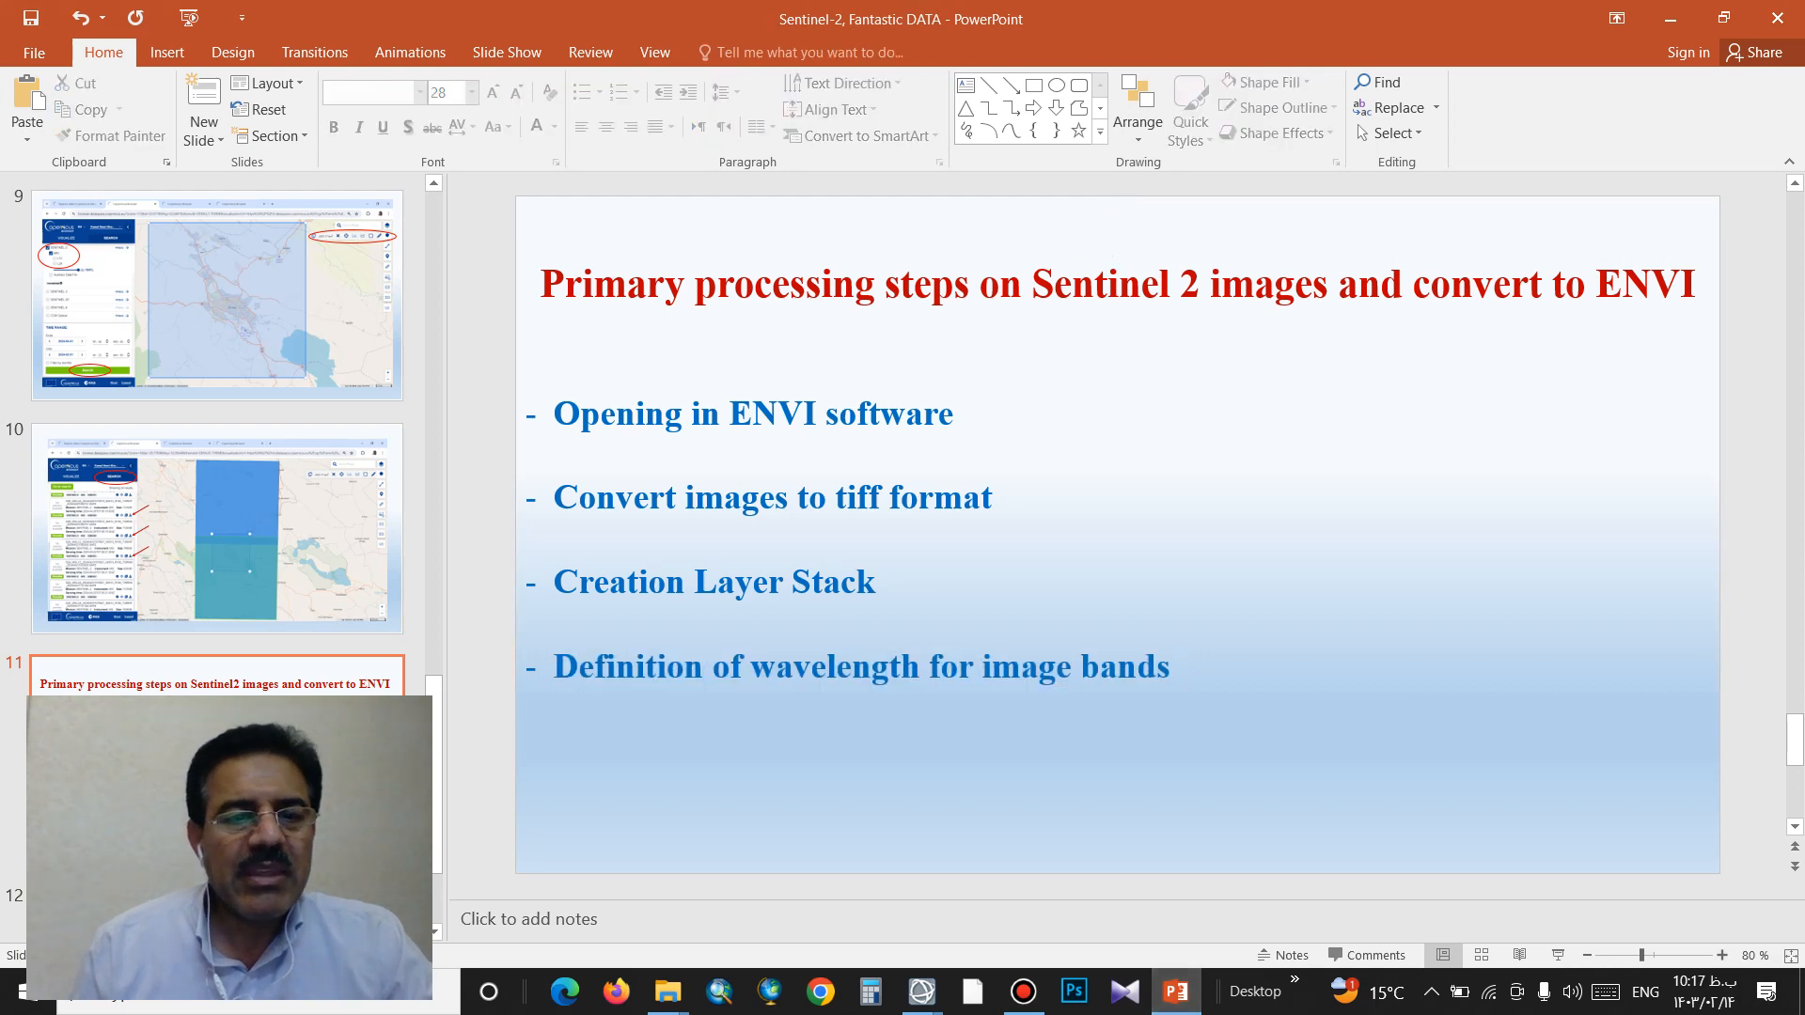
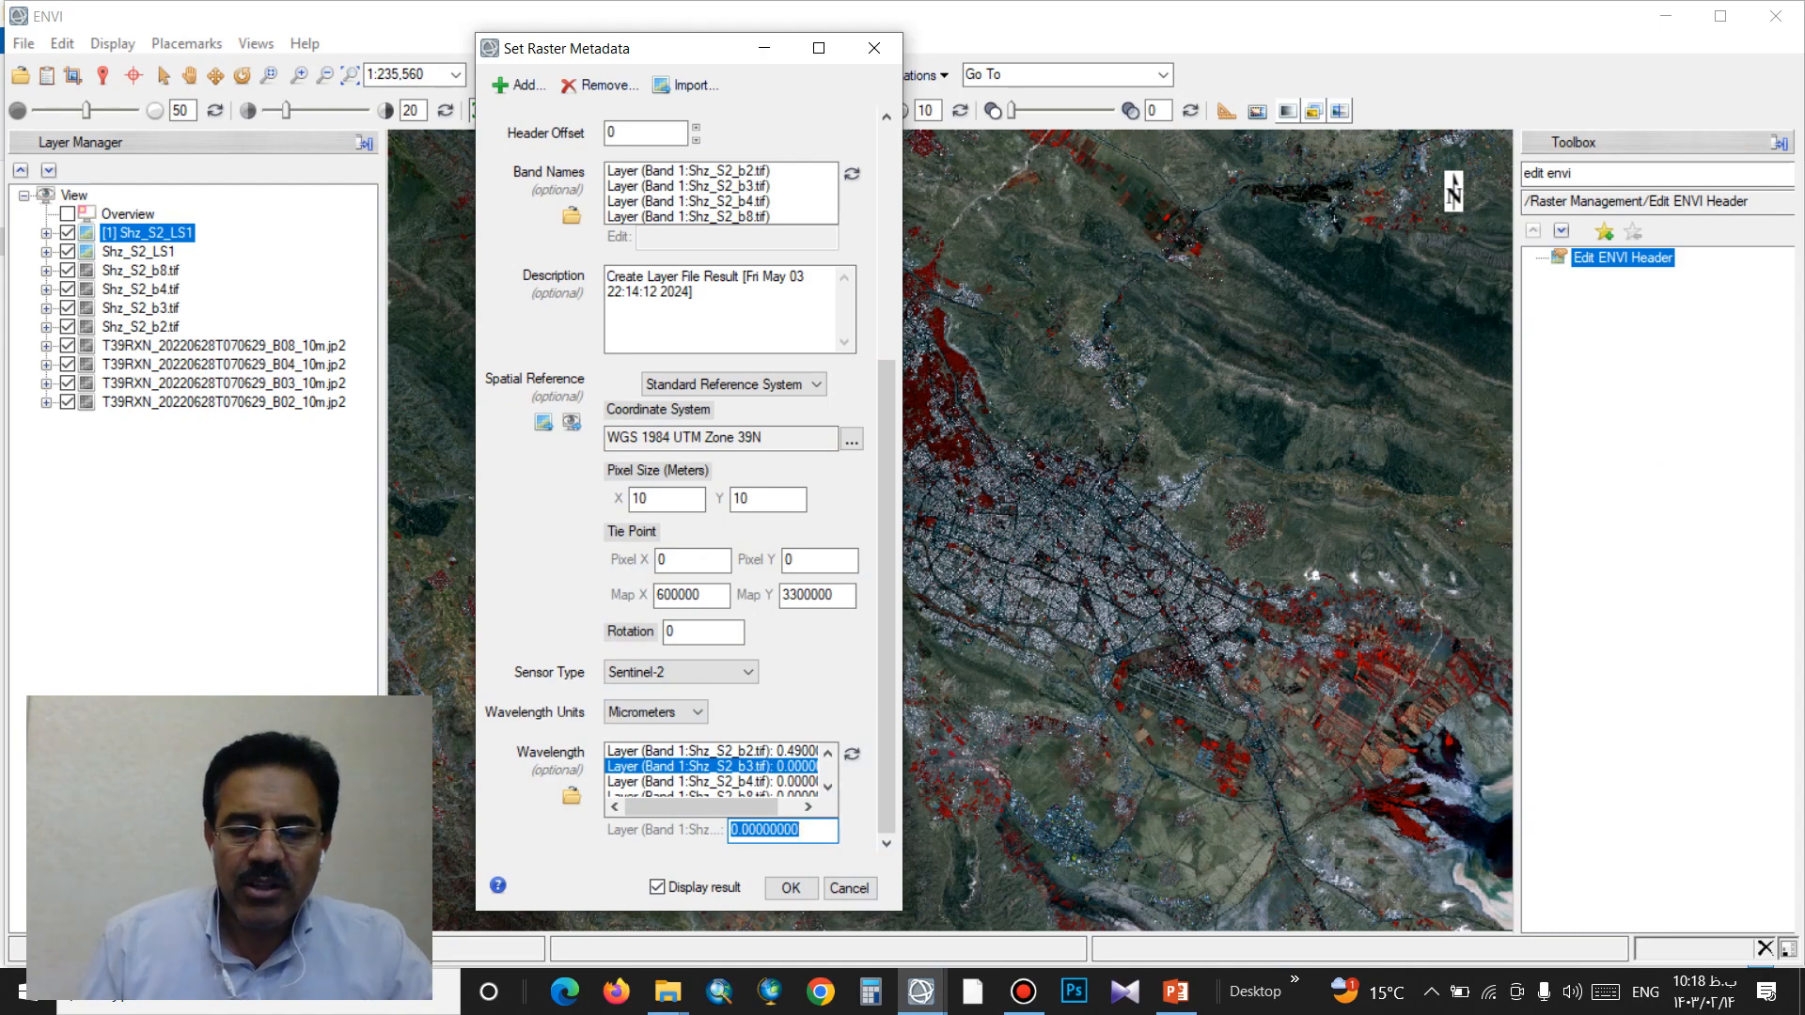
text(0)
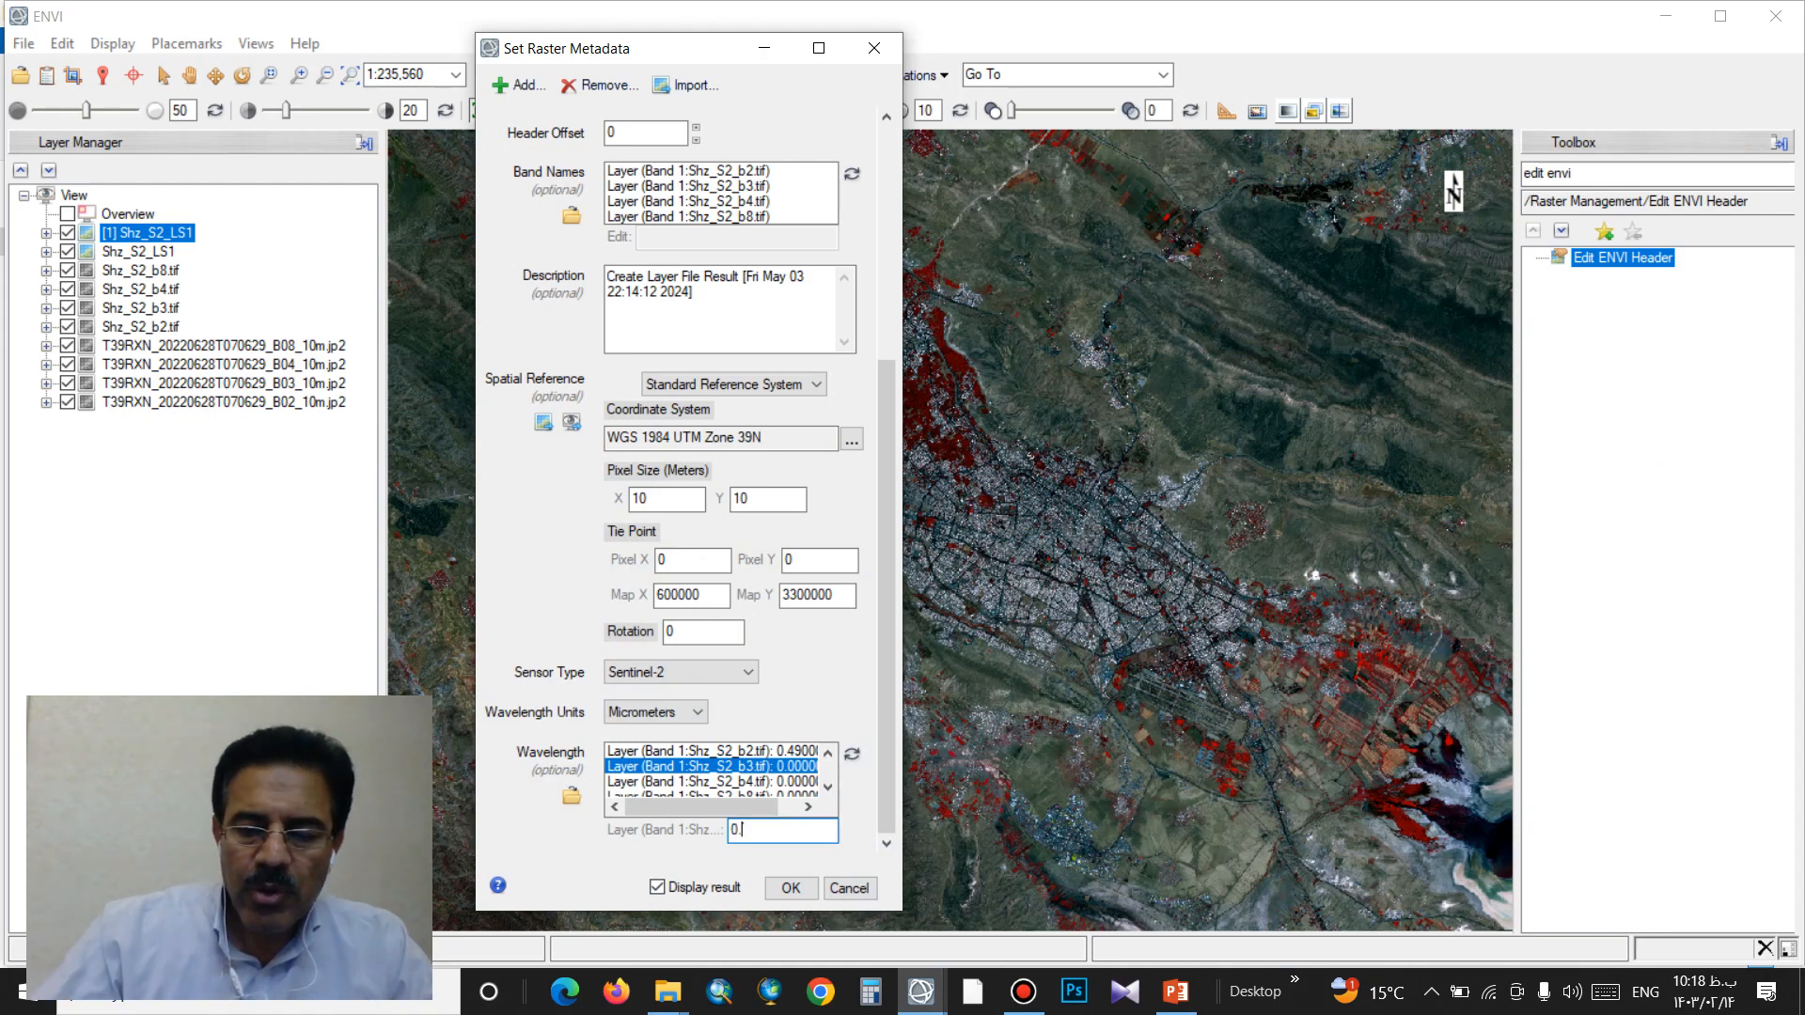
text(.56)
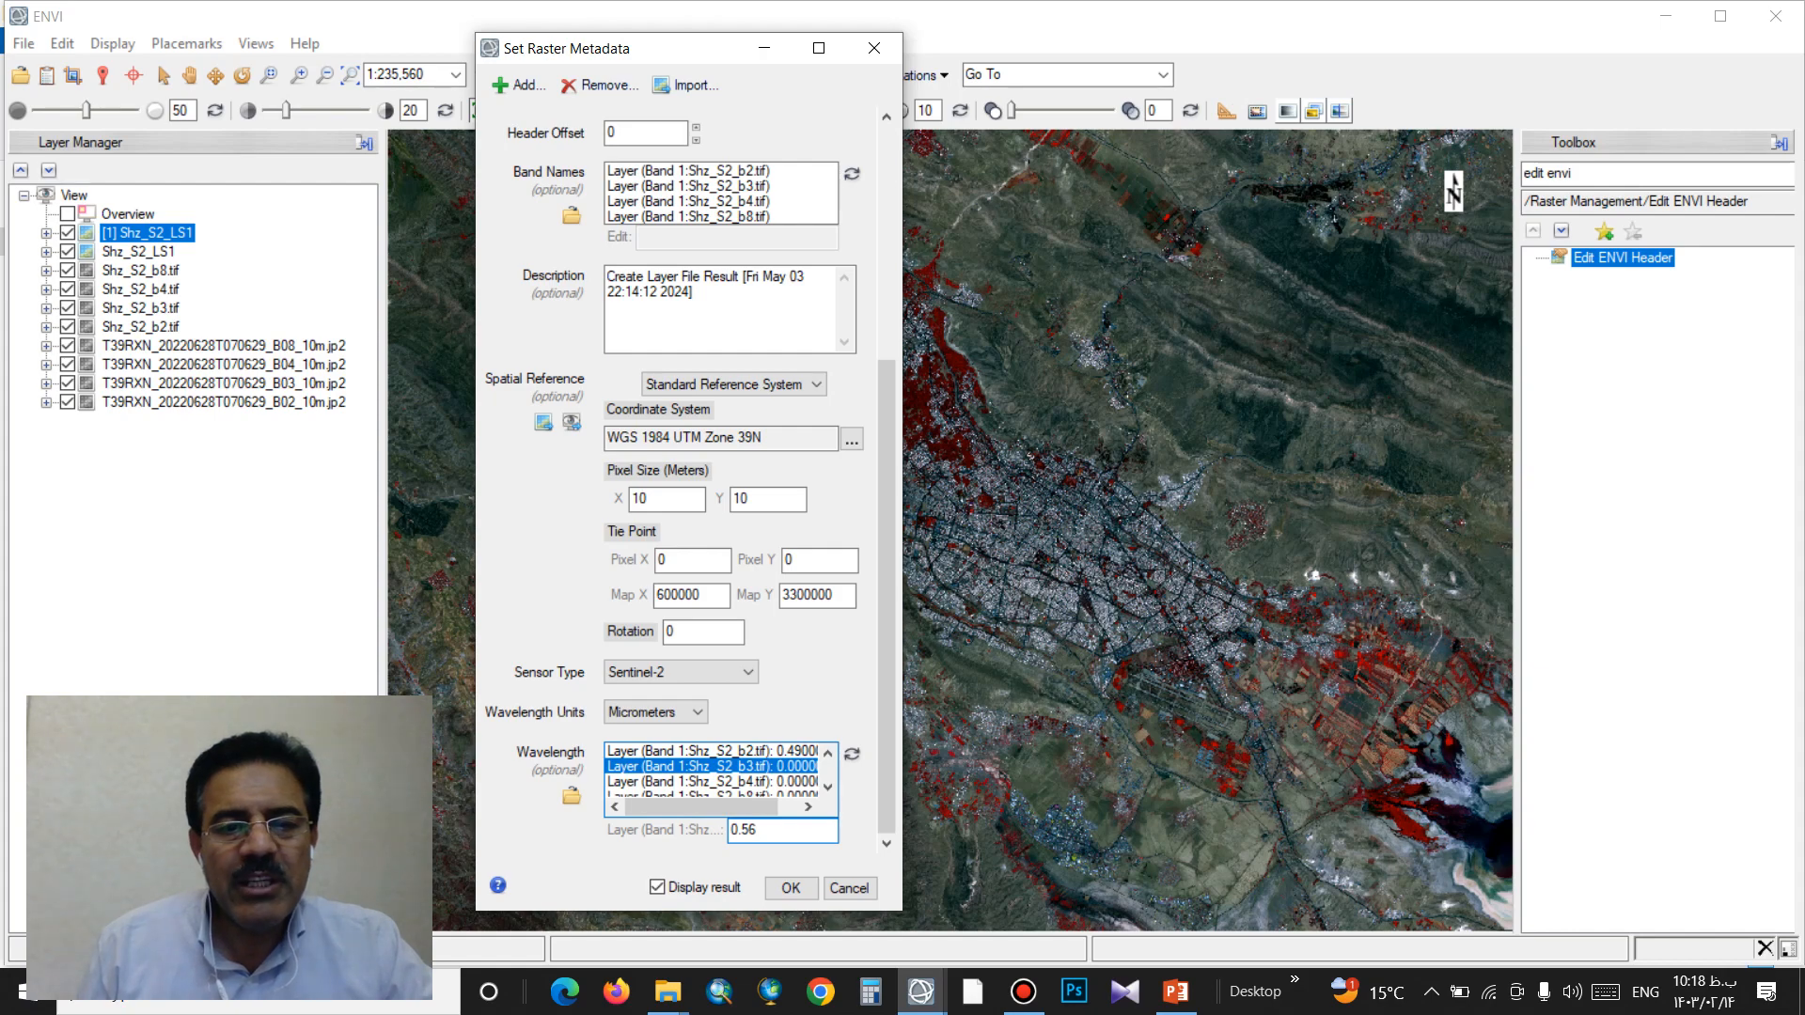
key(Return)
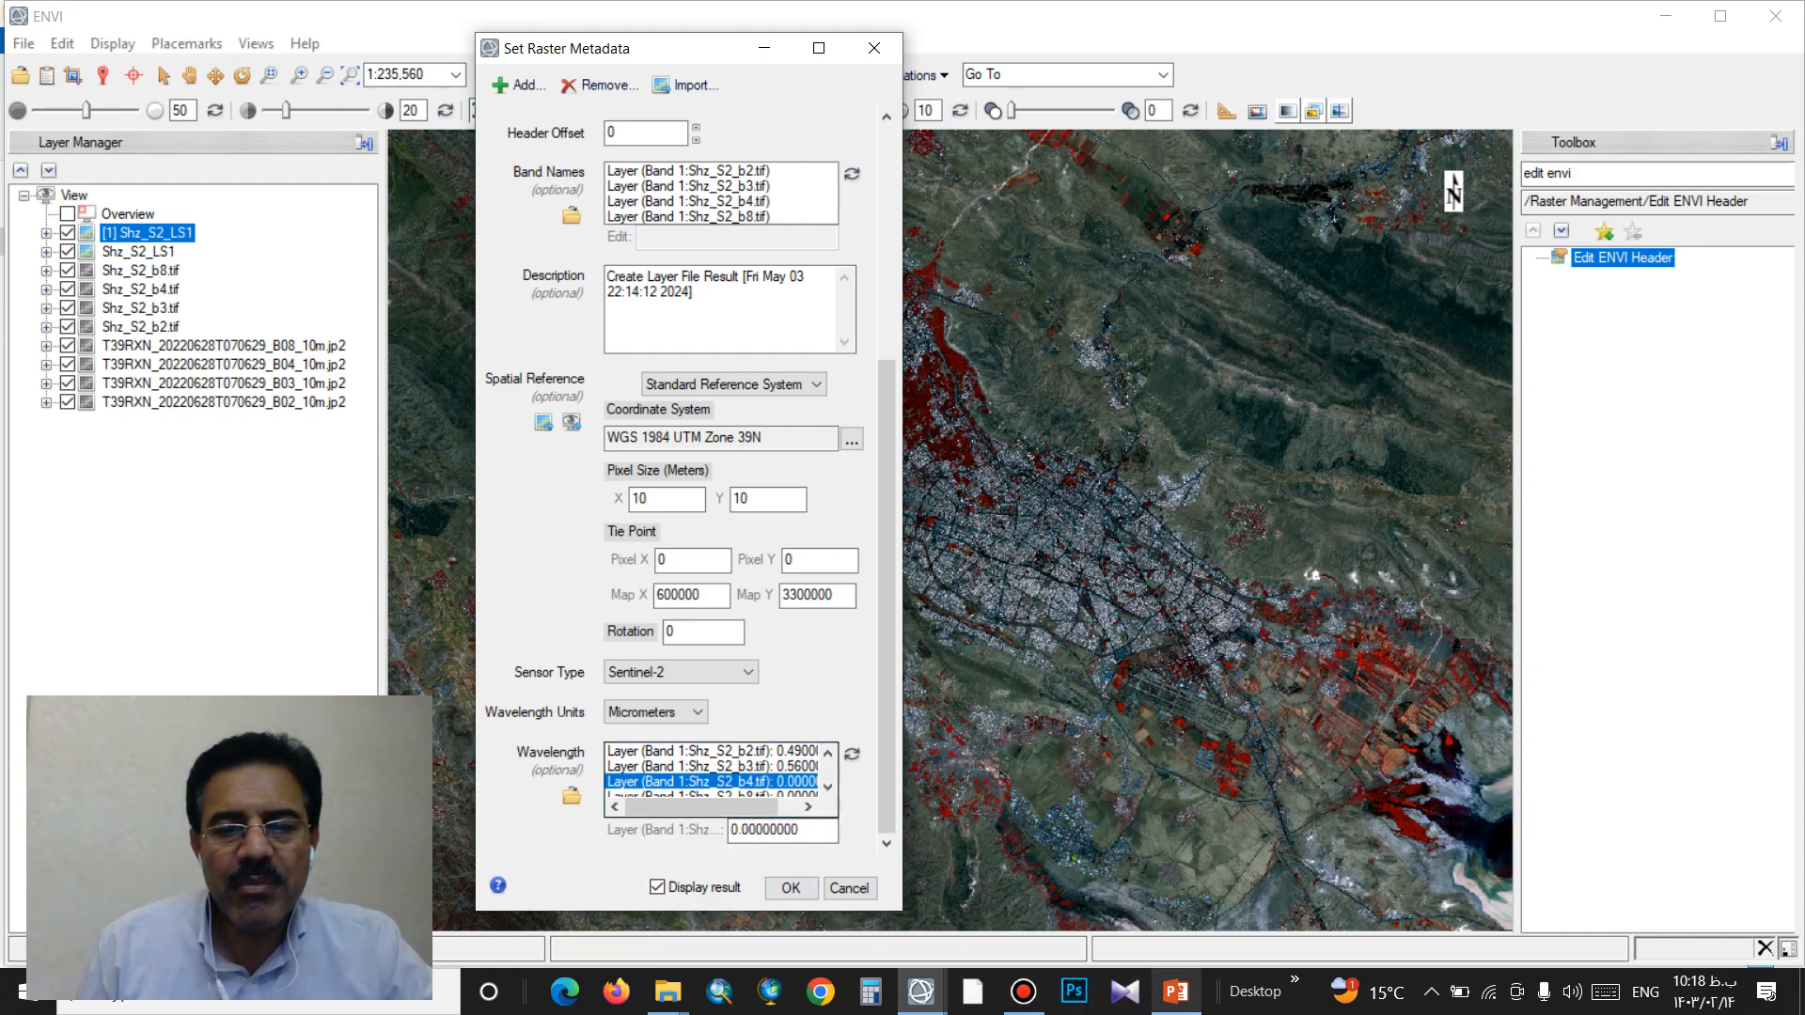
Step: Consult the wavelength table in the PowerPoint presentation and set the Shz_S2_b4.tif layer's wavelength to 0.665 micrometers in ENVI
key(alt+Tab)
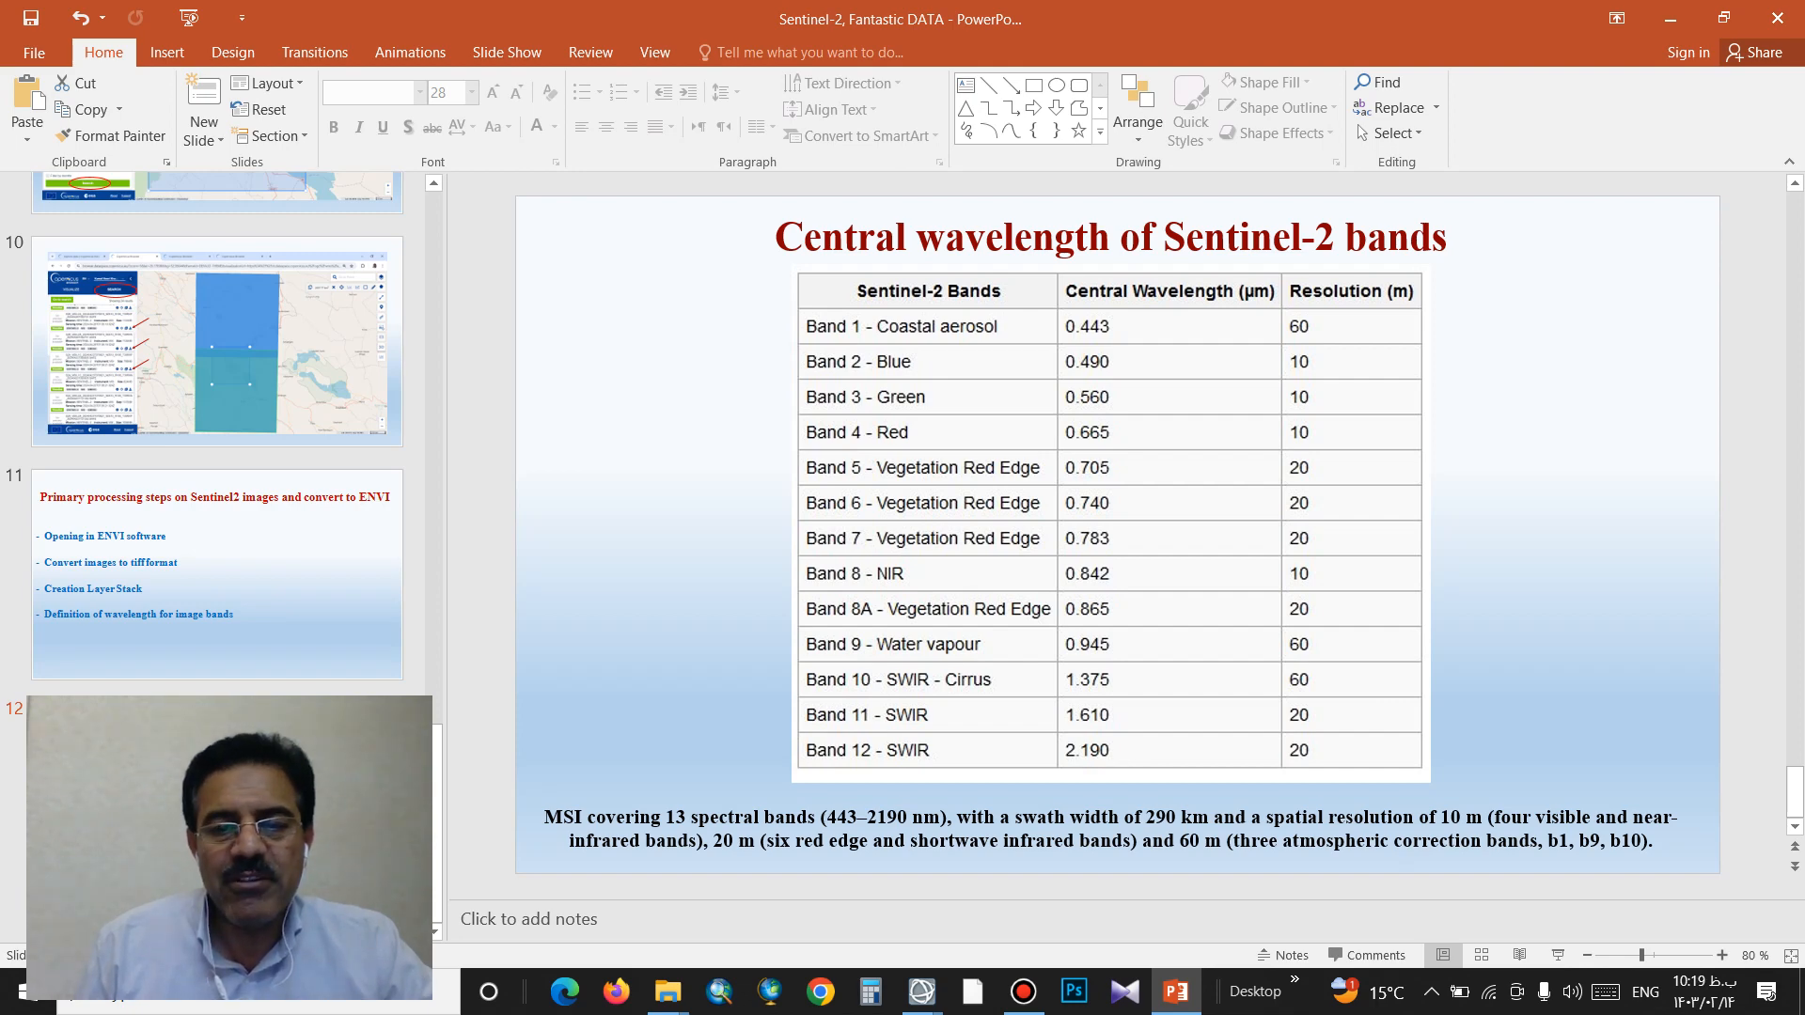
click(1176, 991)
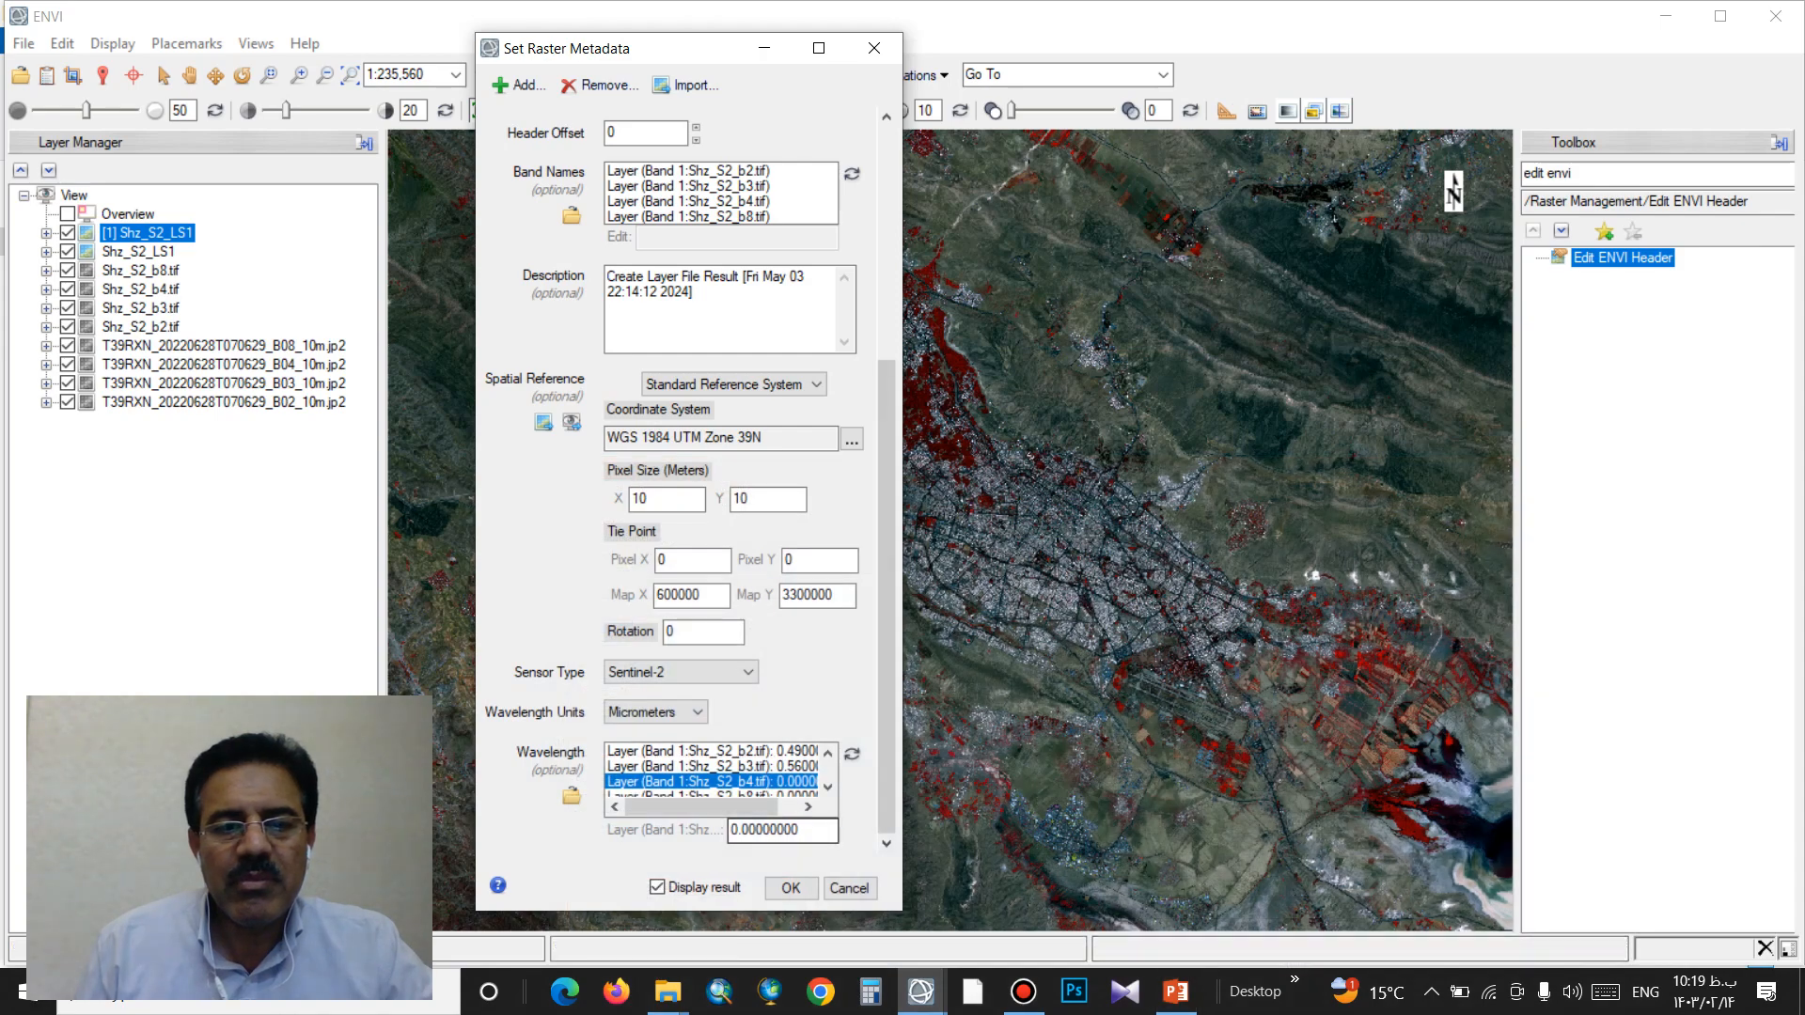
double_click(782, 832)
text(0.)
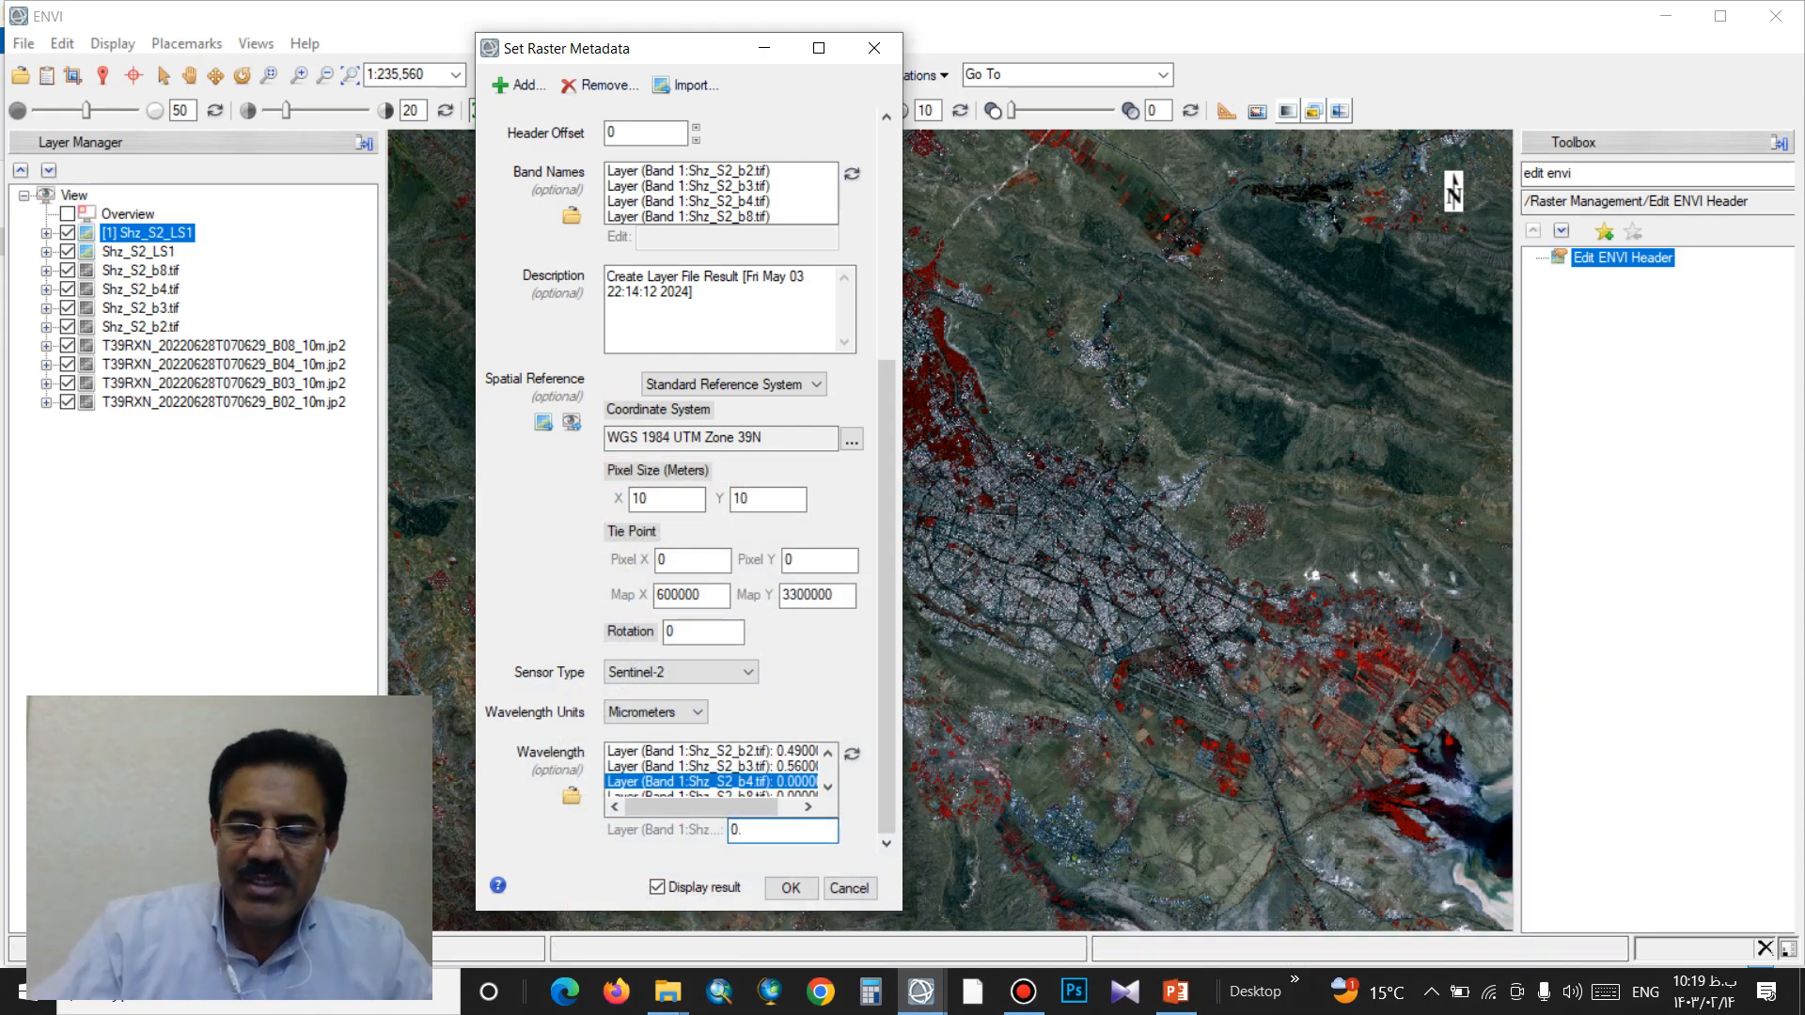
text(665)
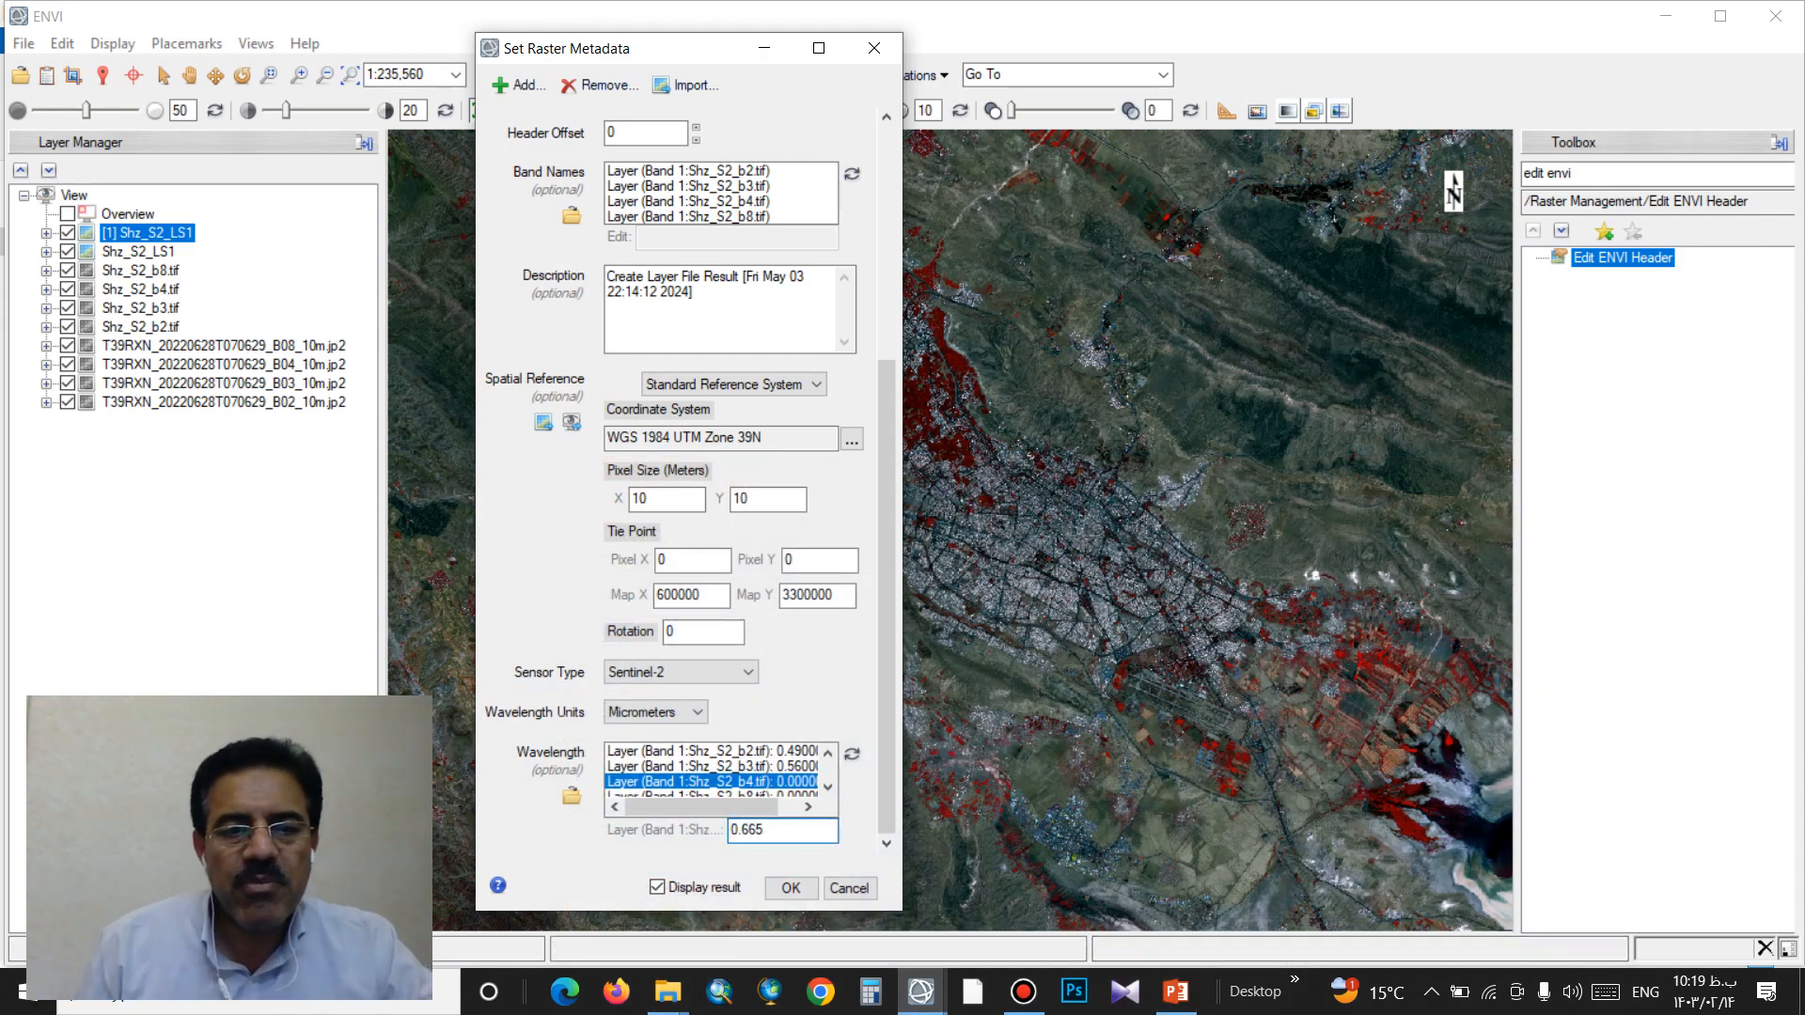
key(Return)
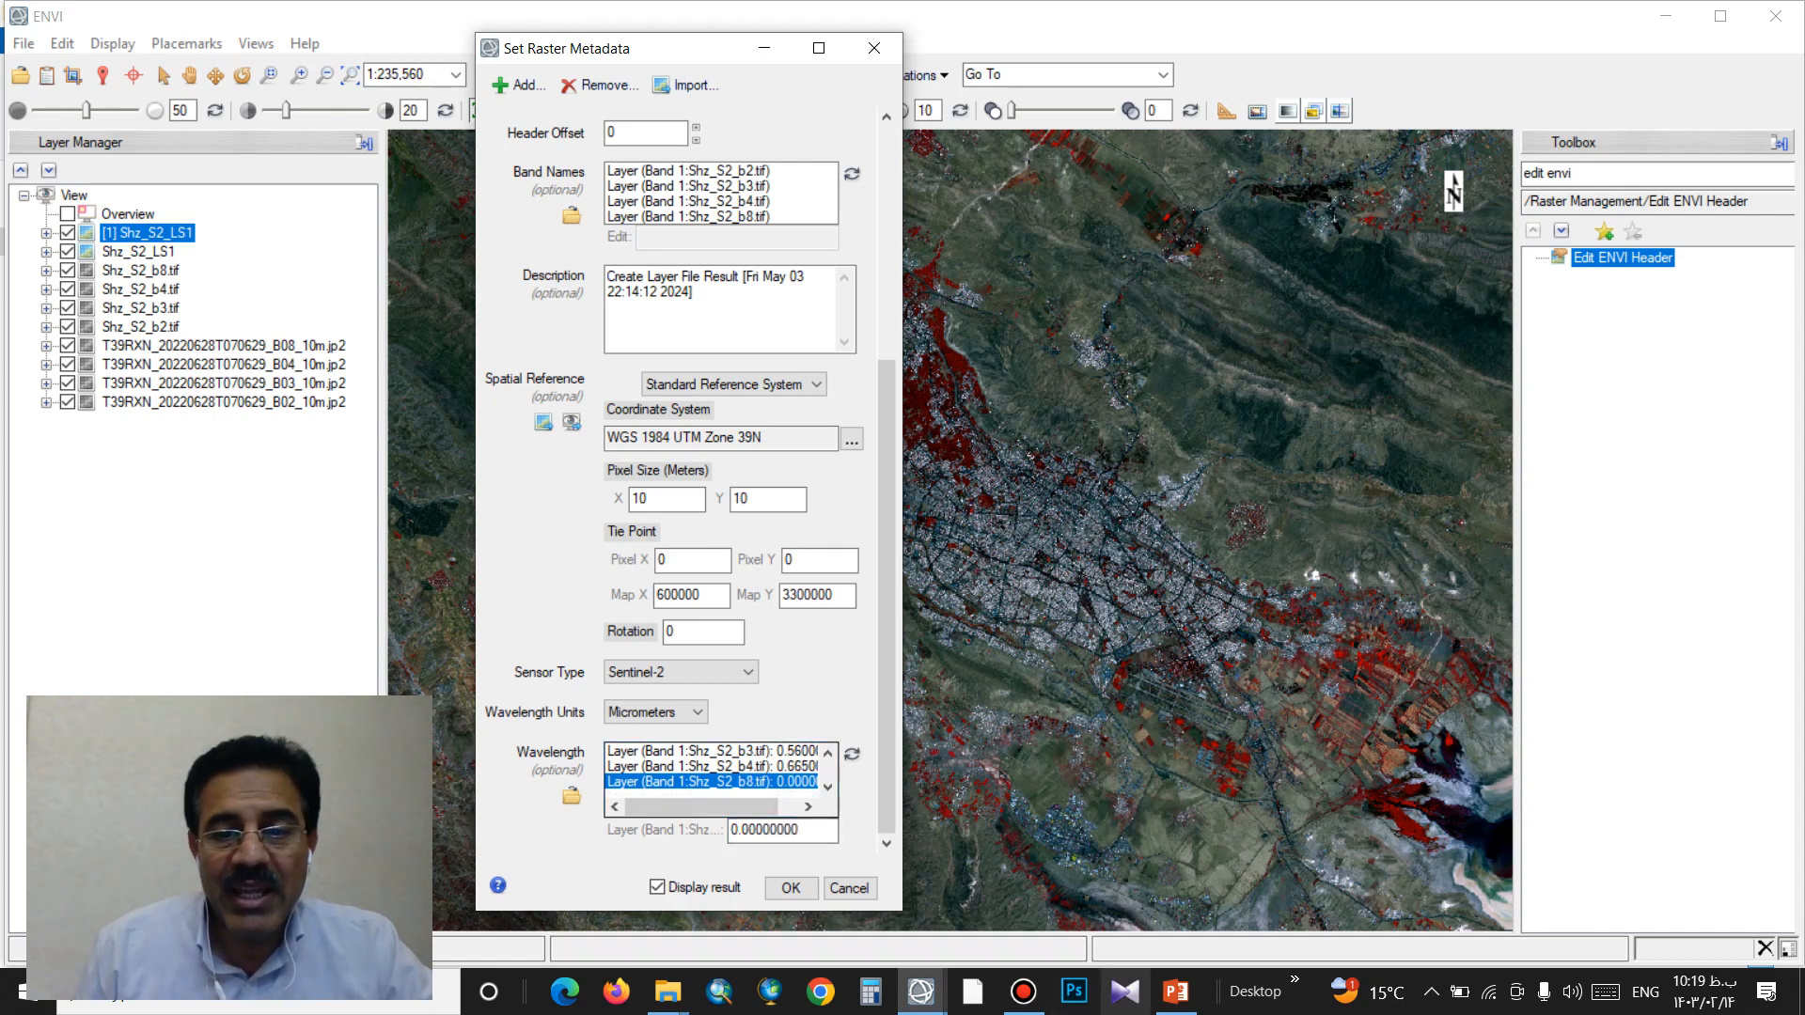
Step: Look up the NIR band in the PowerPoint wavelength table and set the Shz_S2_b8.tif layer's wavelength to 0.842 micrometers in ENVI
click(1176, 991)
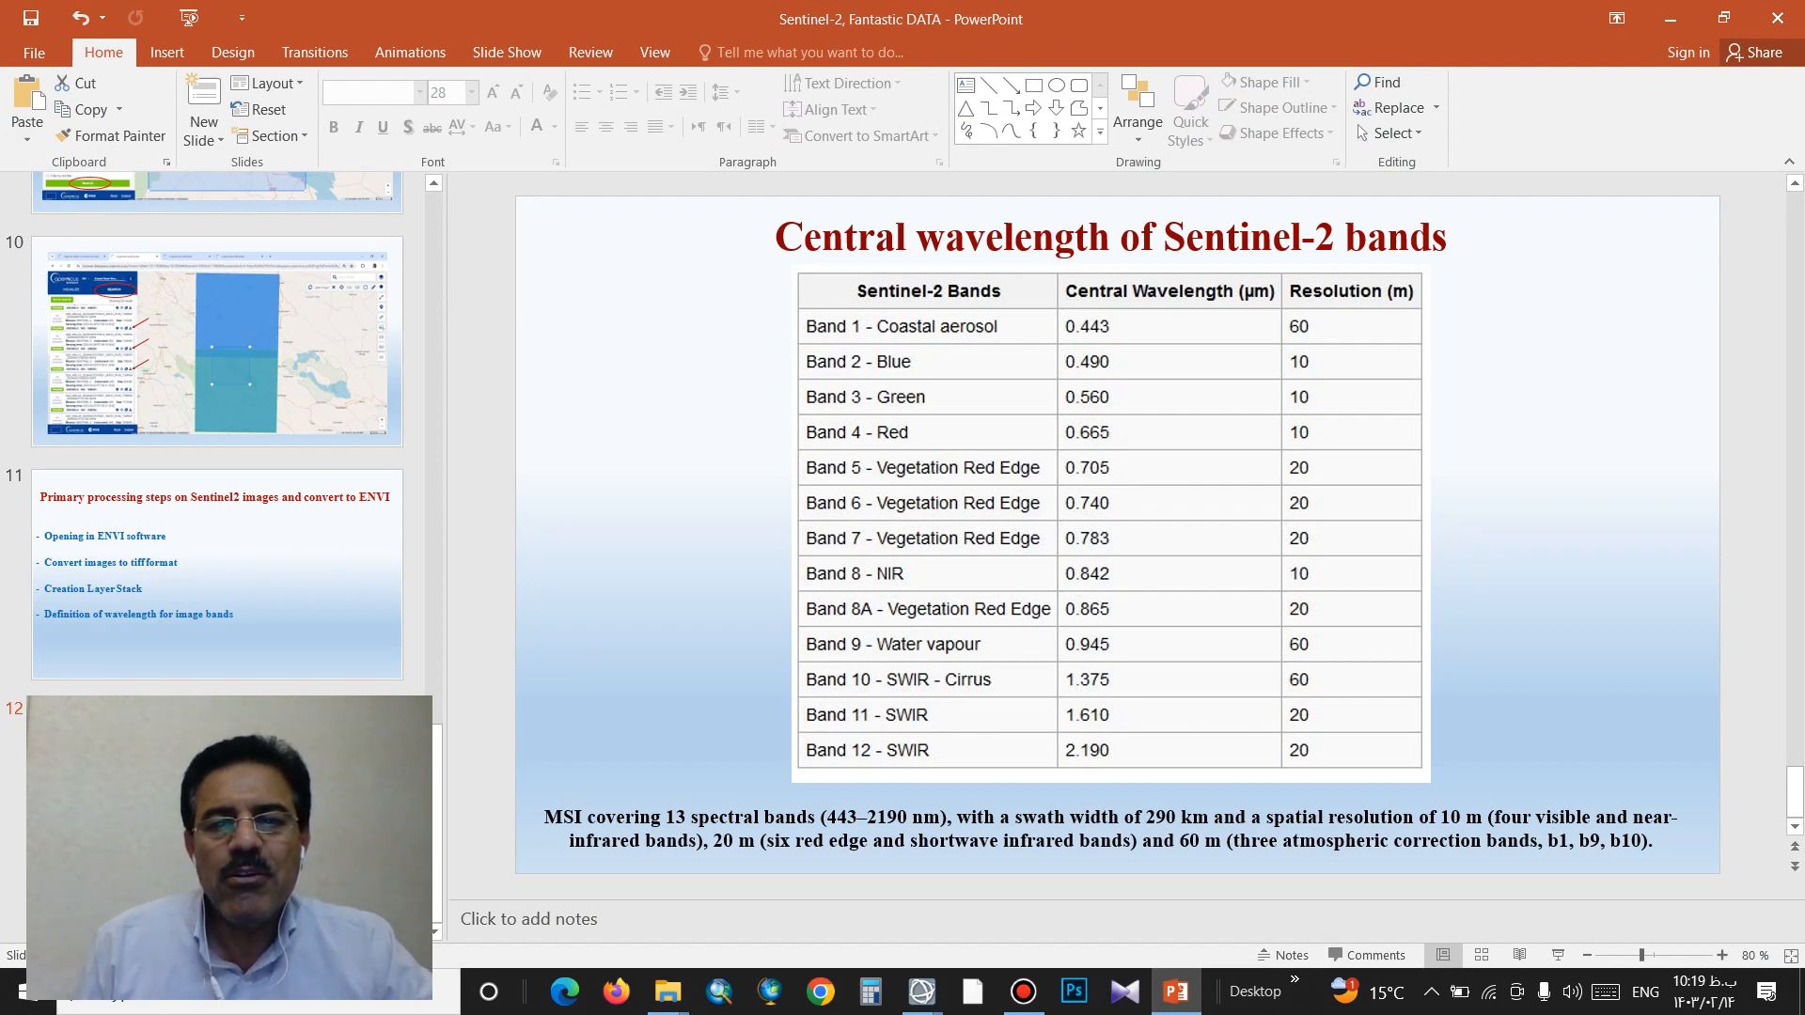
click(1176, 991)
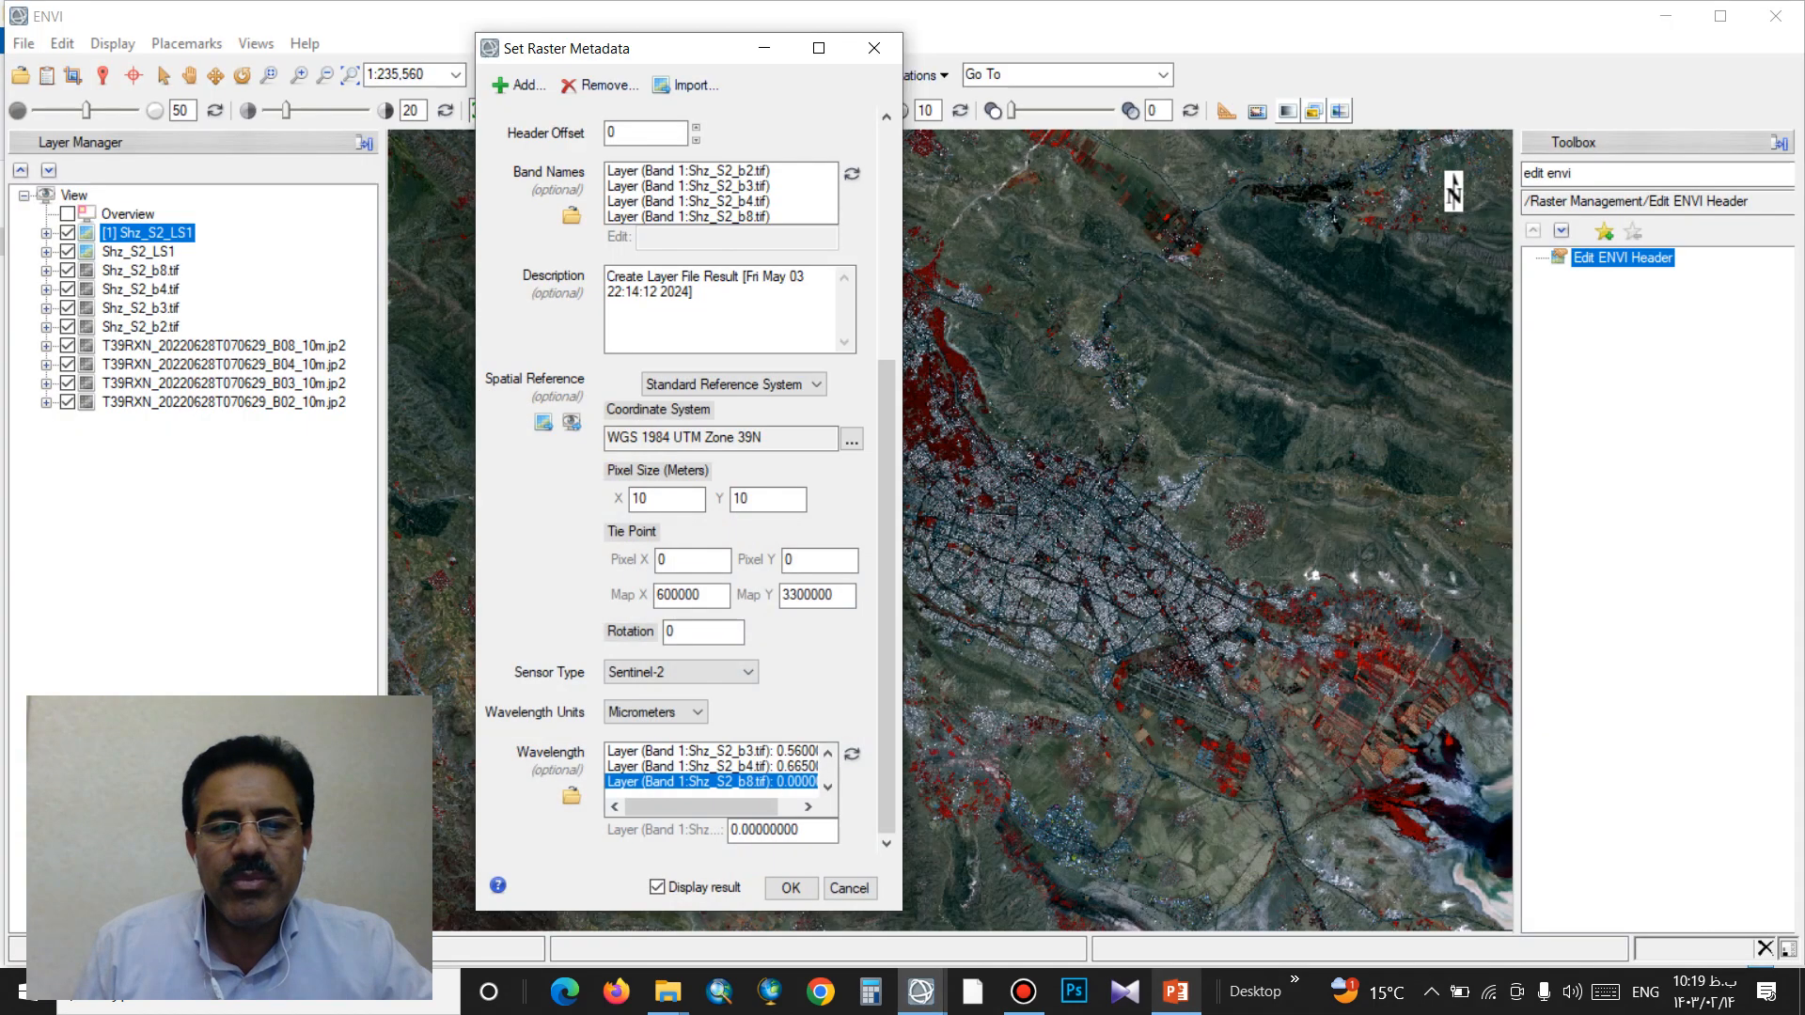
double_click(785, 830)
text(0.)
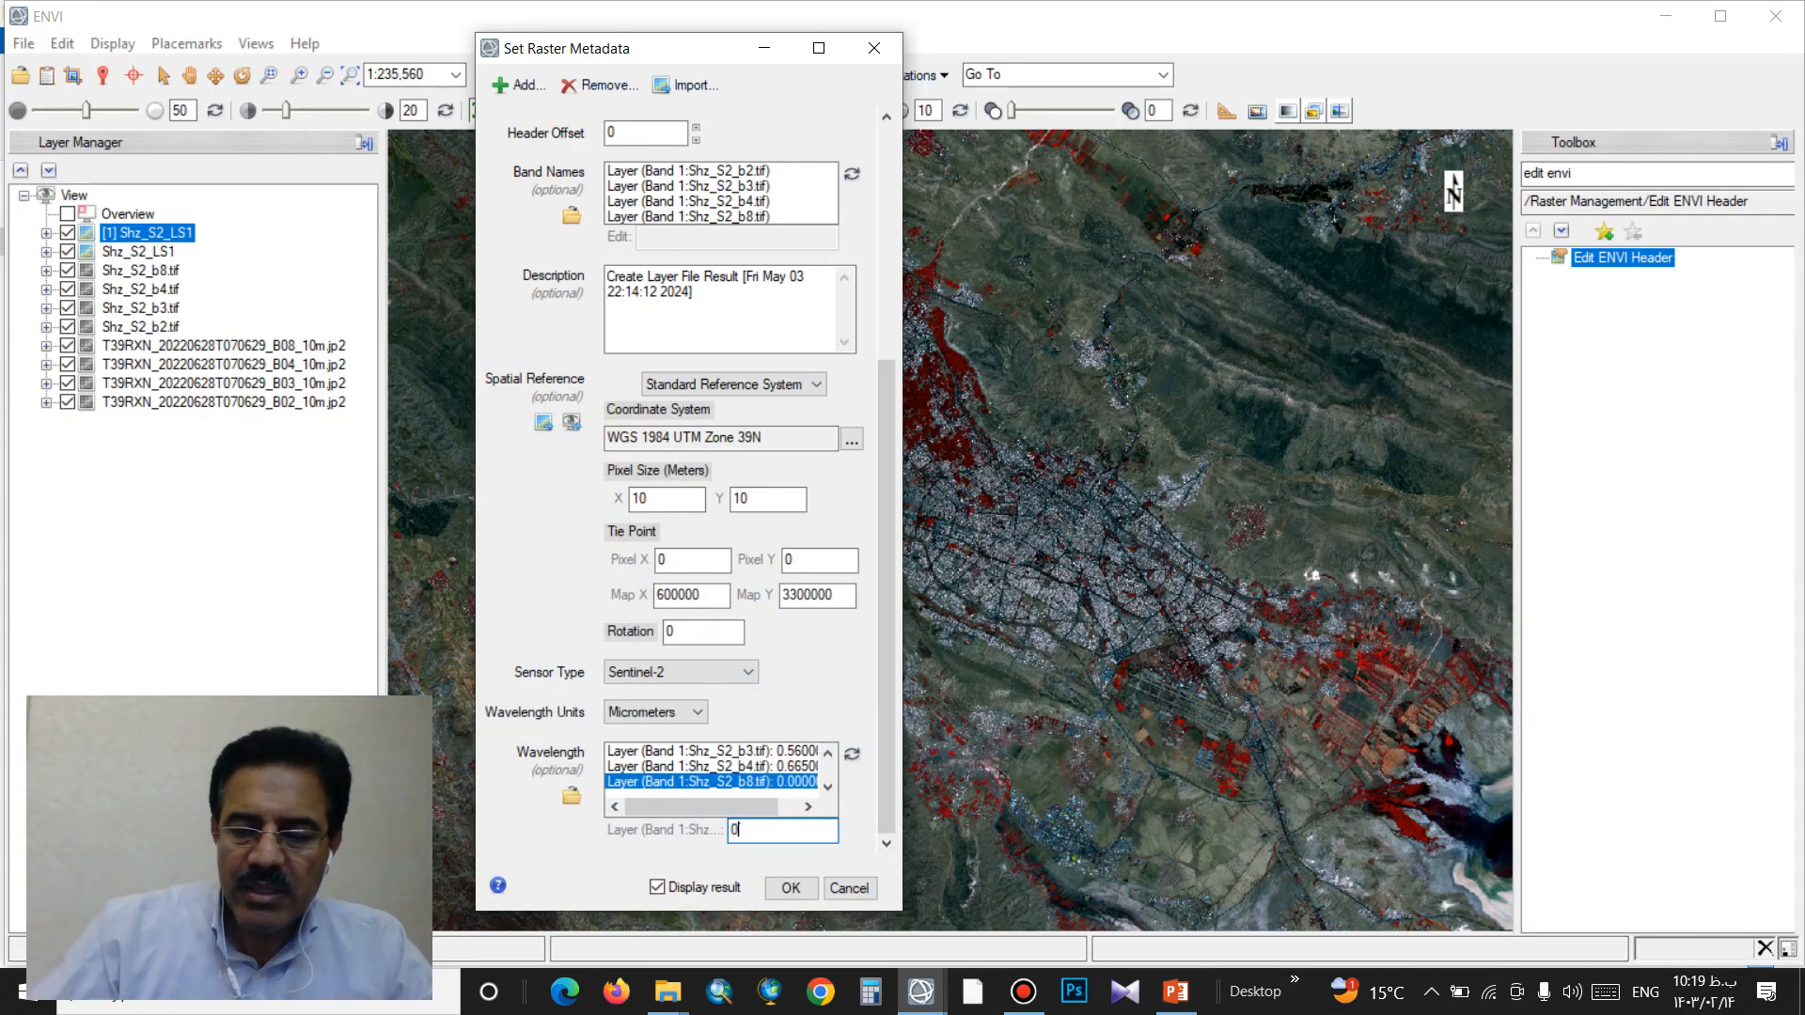
text(8)
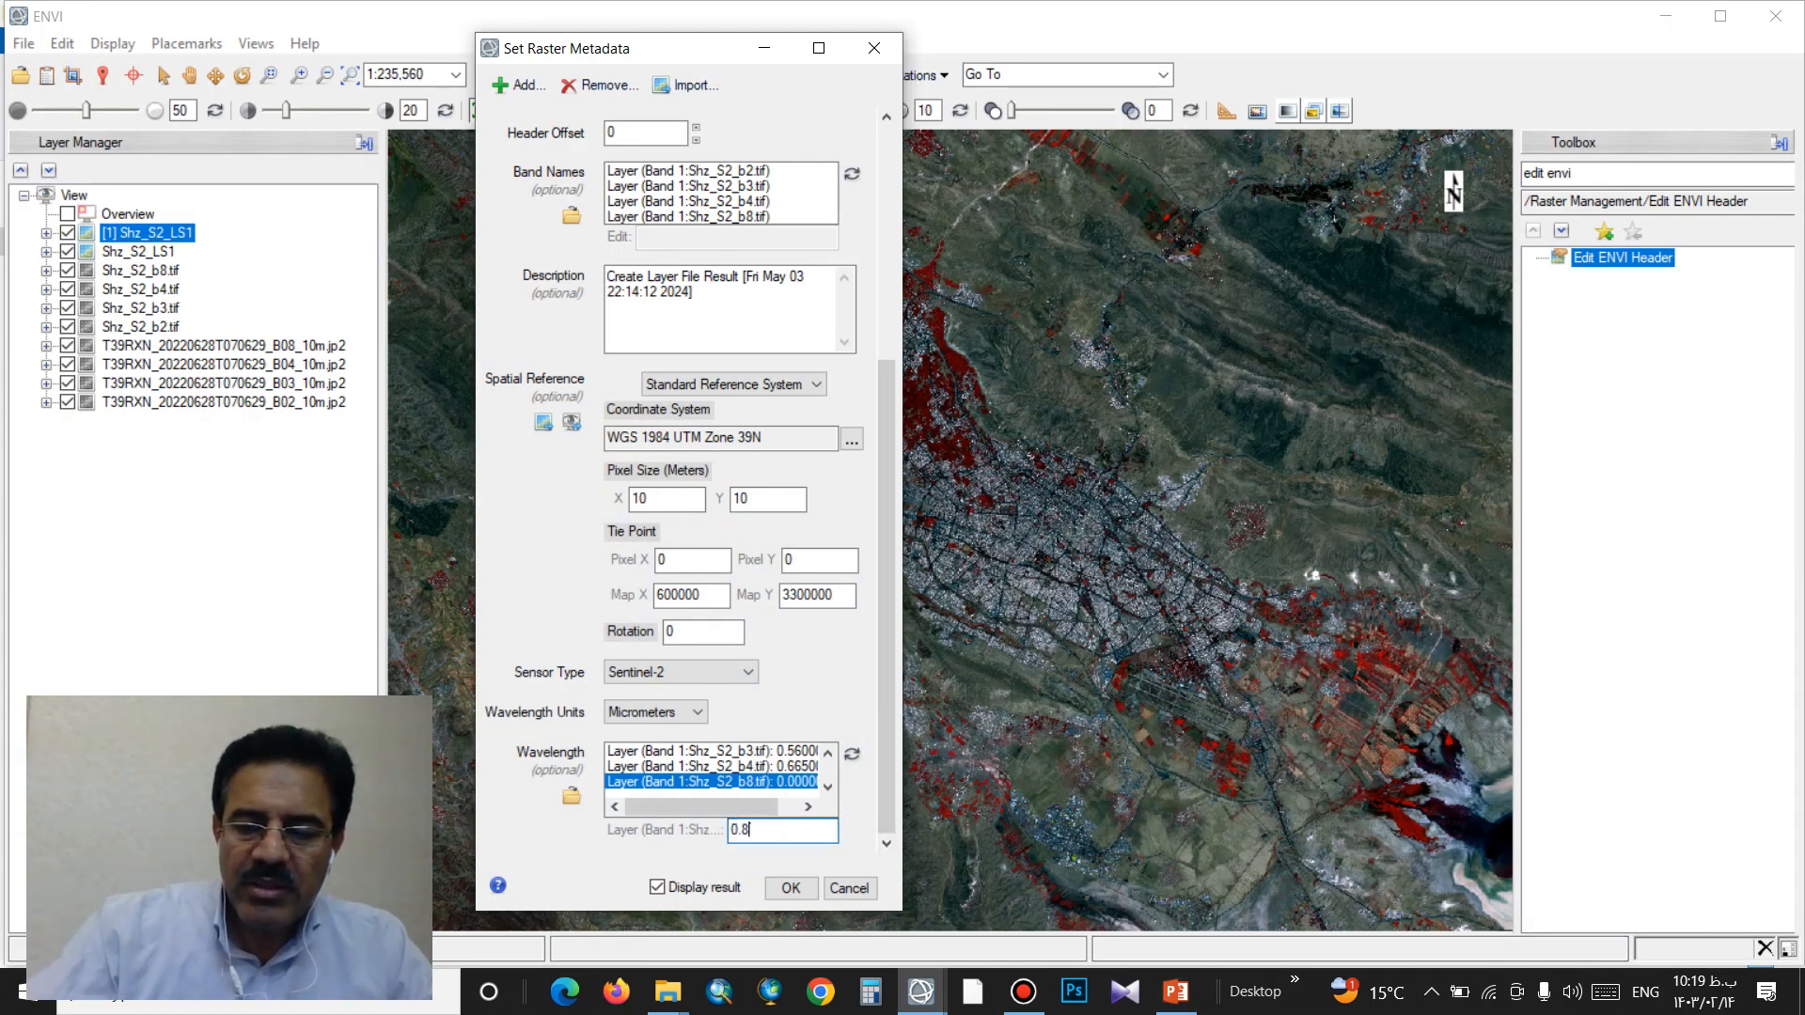
text(42)
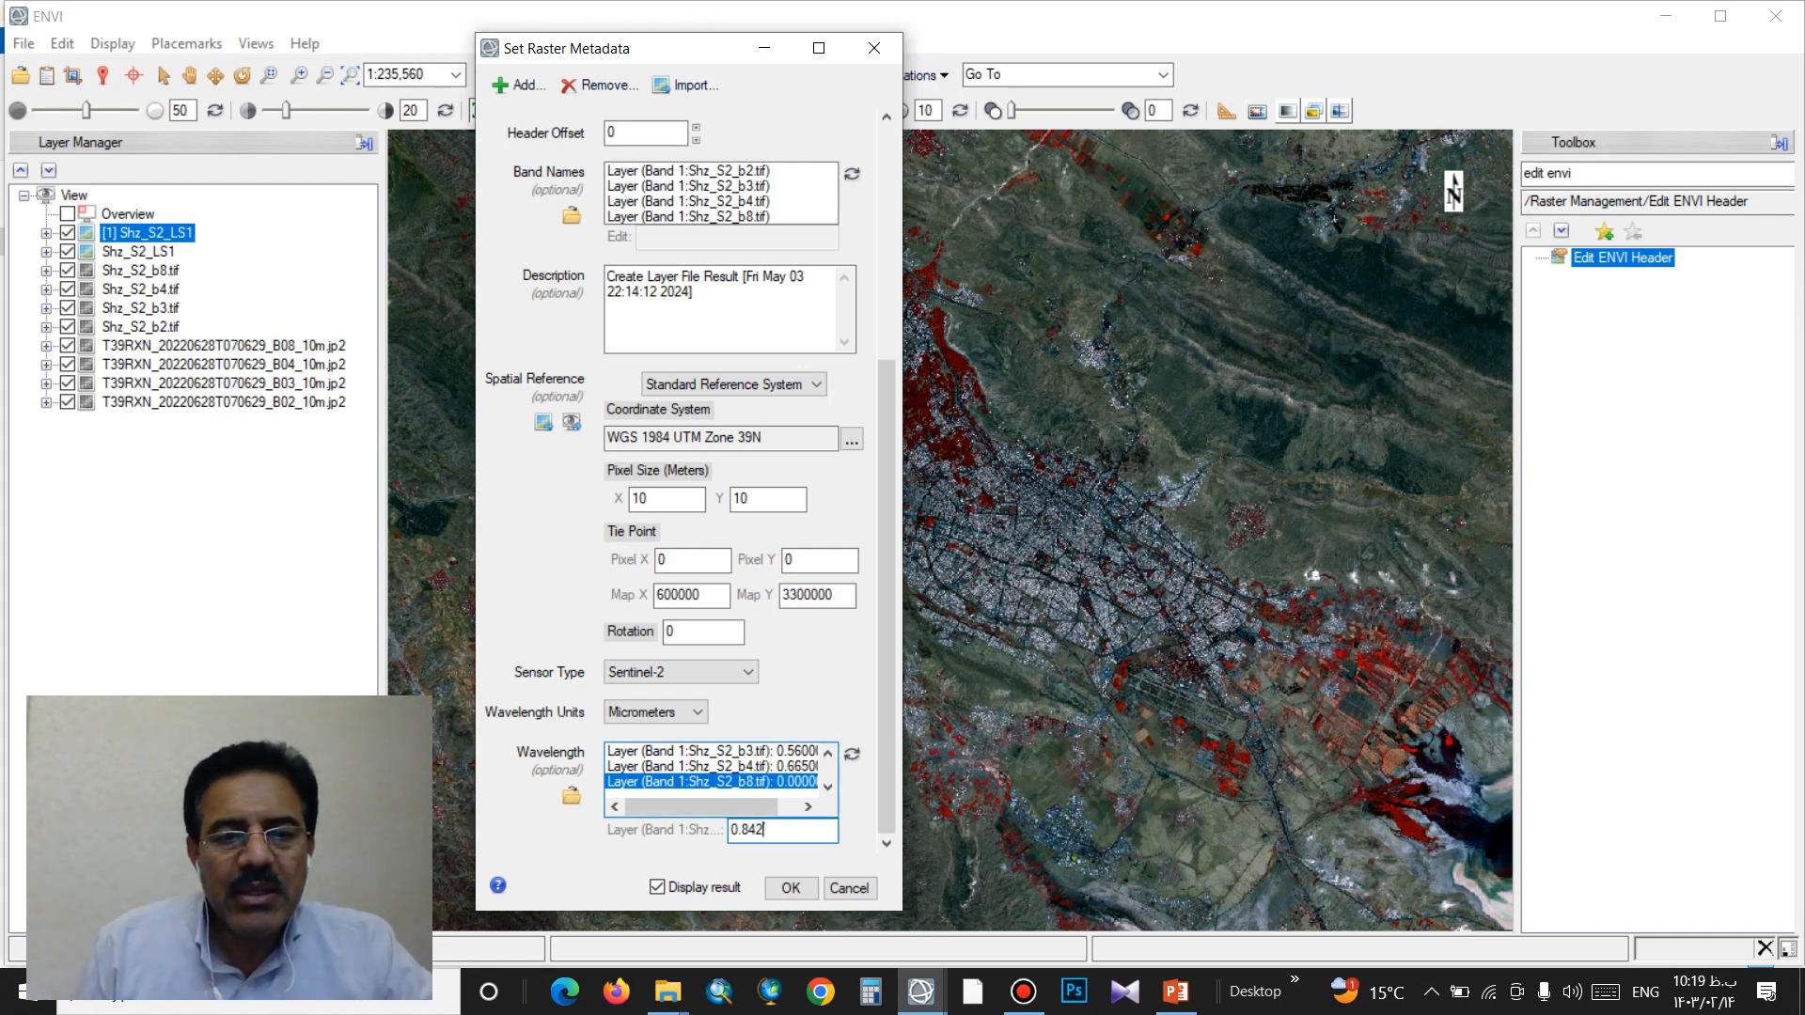
click(712, 767)
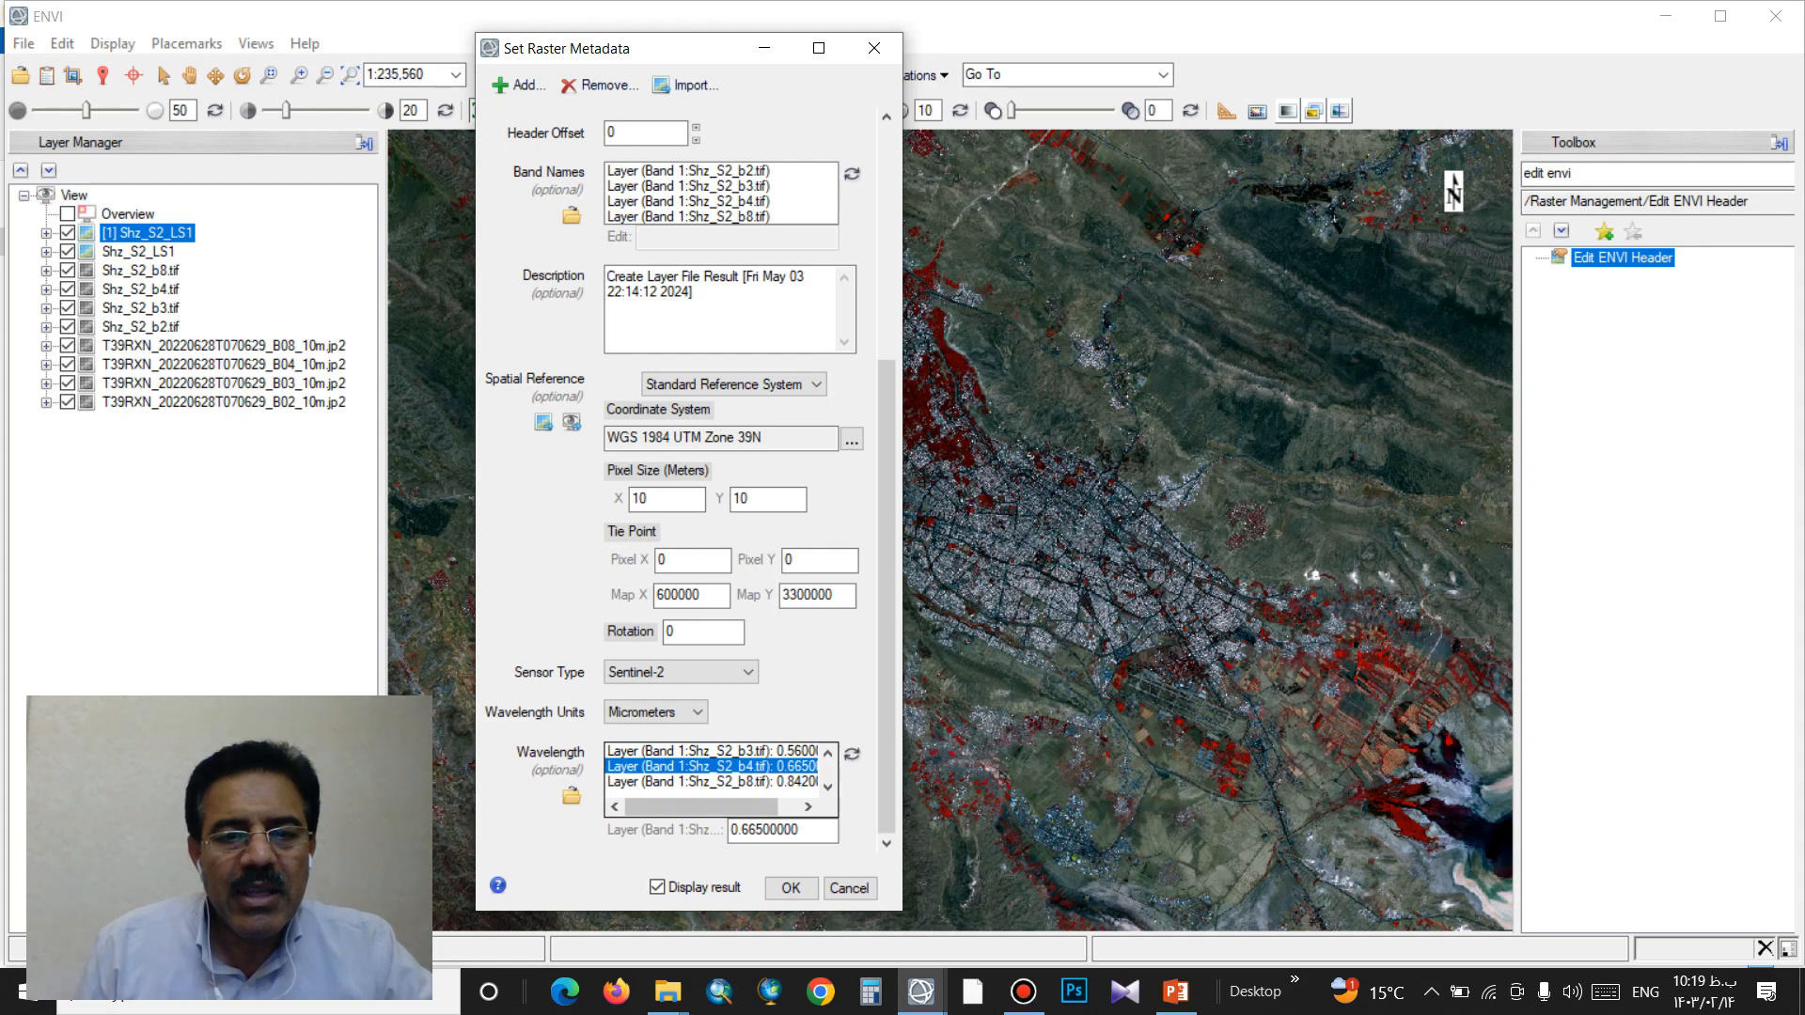
Step: Review the wavelengths entered for all four bands and apply the metadata changes to Shz_S2_LS1, displaying the result
click(828, 754)
click(827, 754)
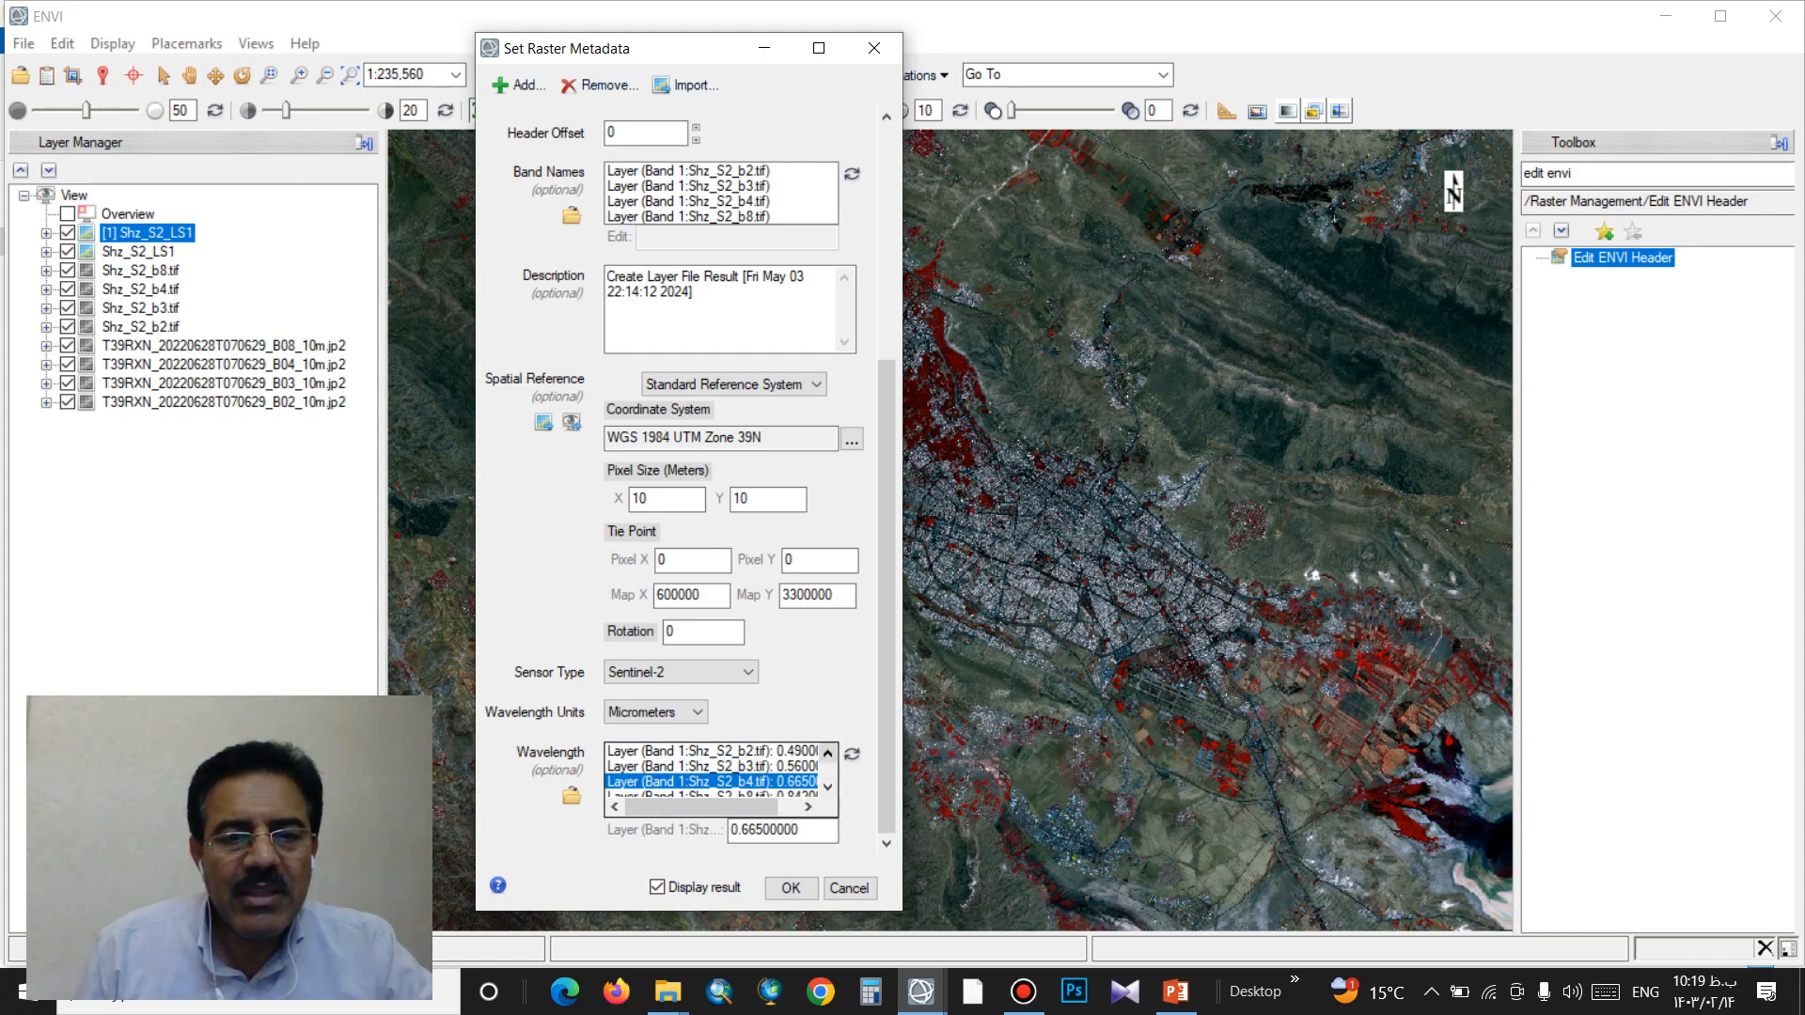
click(827, 787)
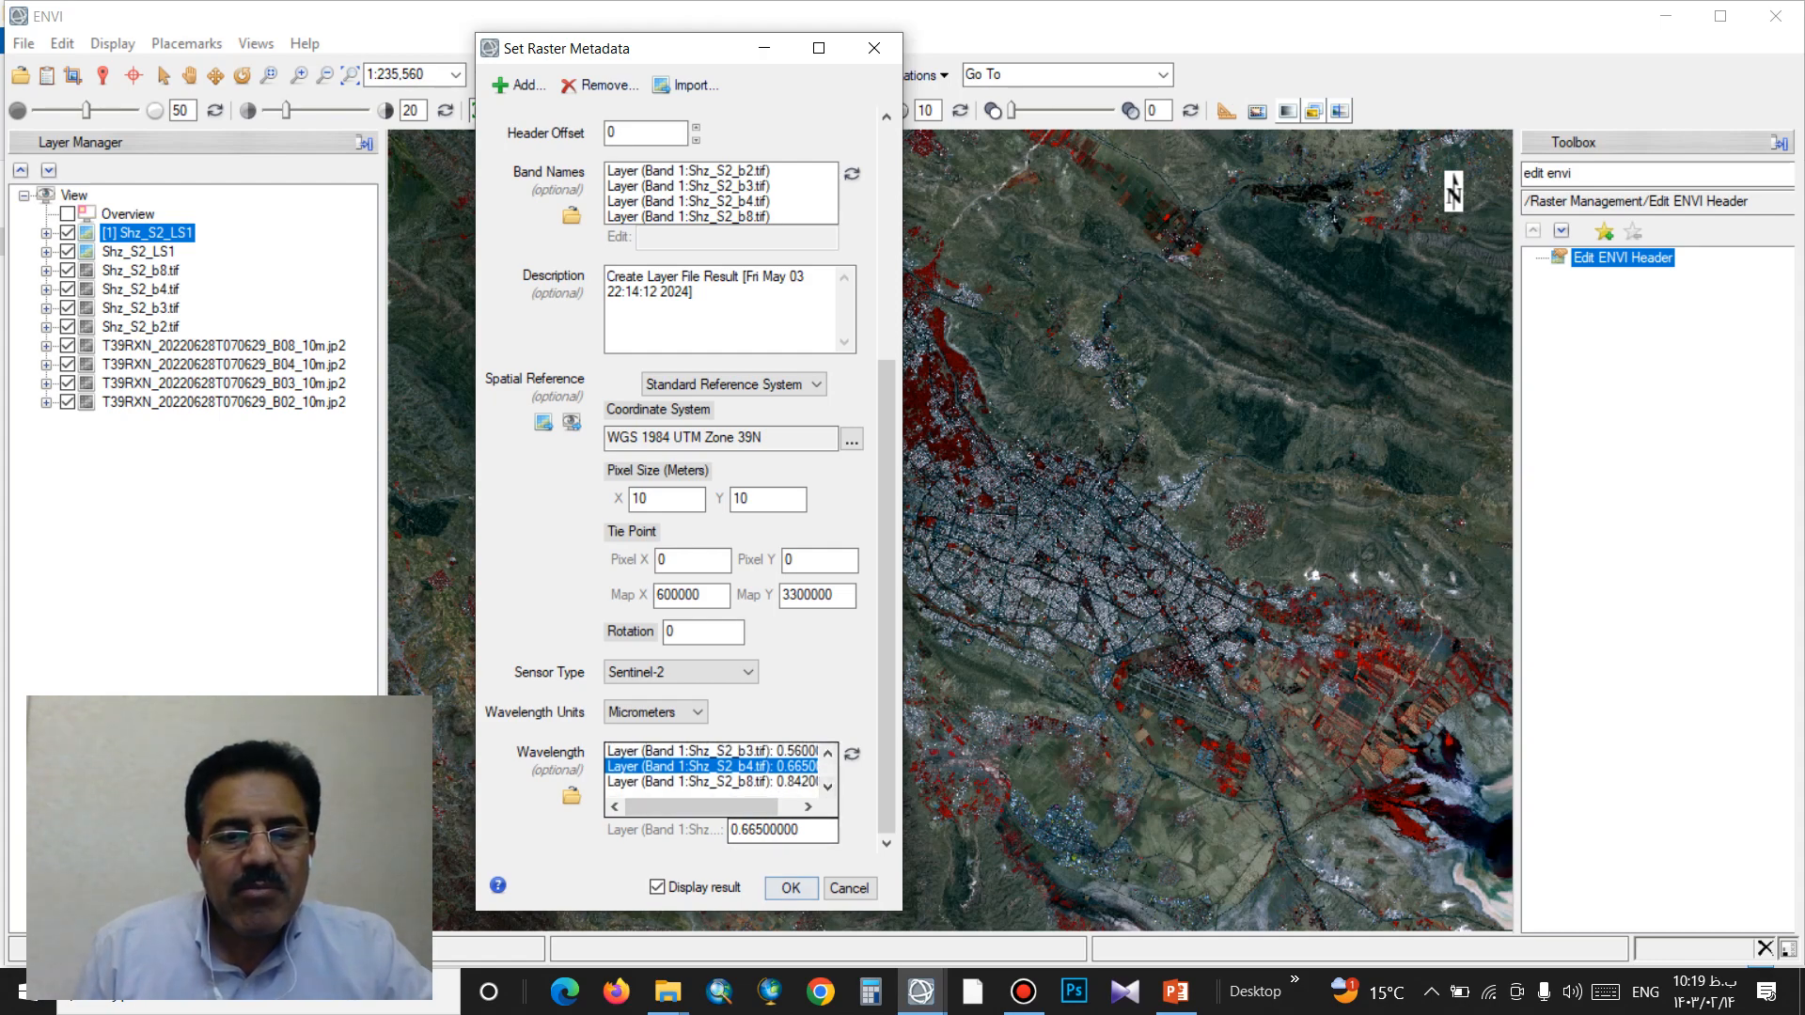
click(789, 887)
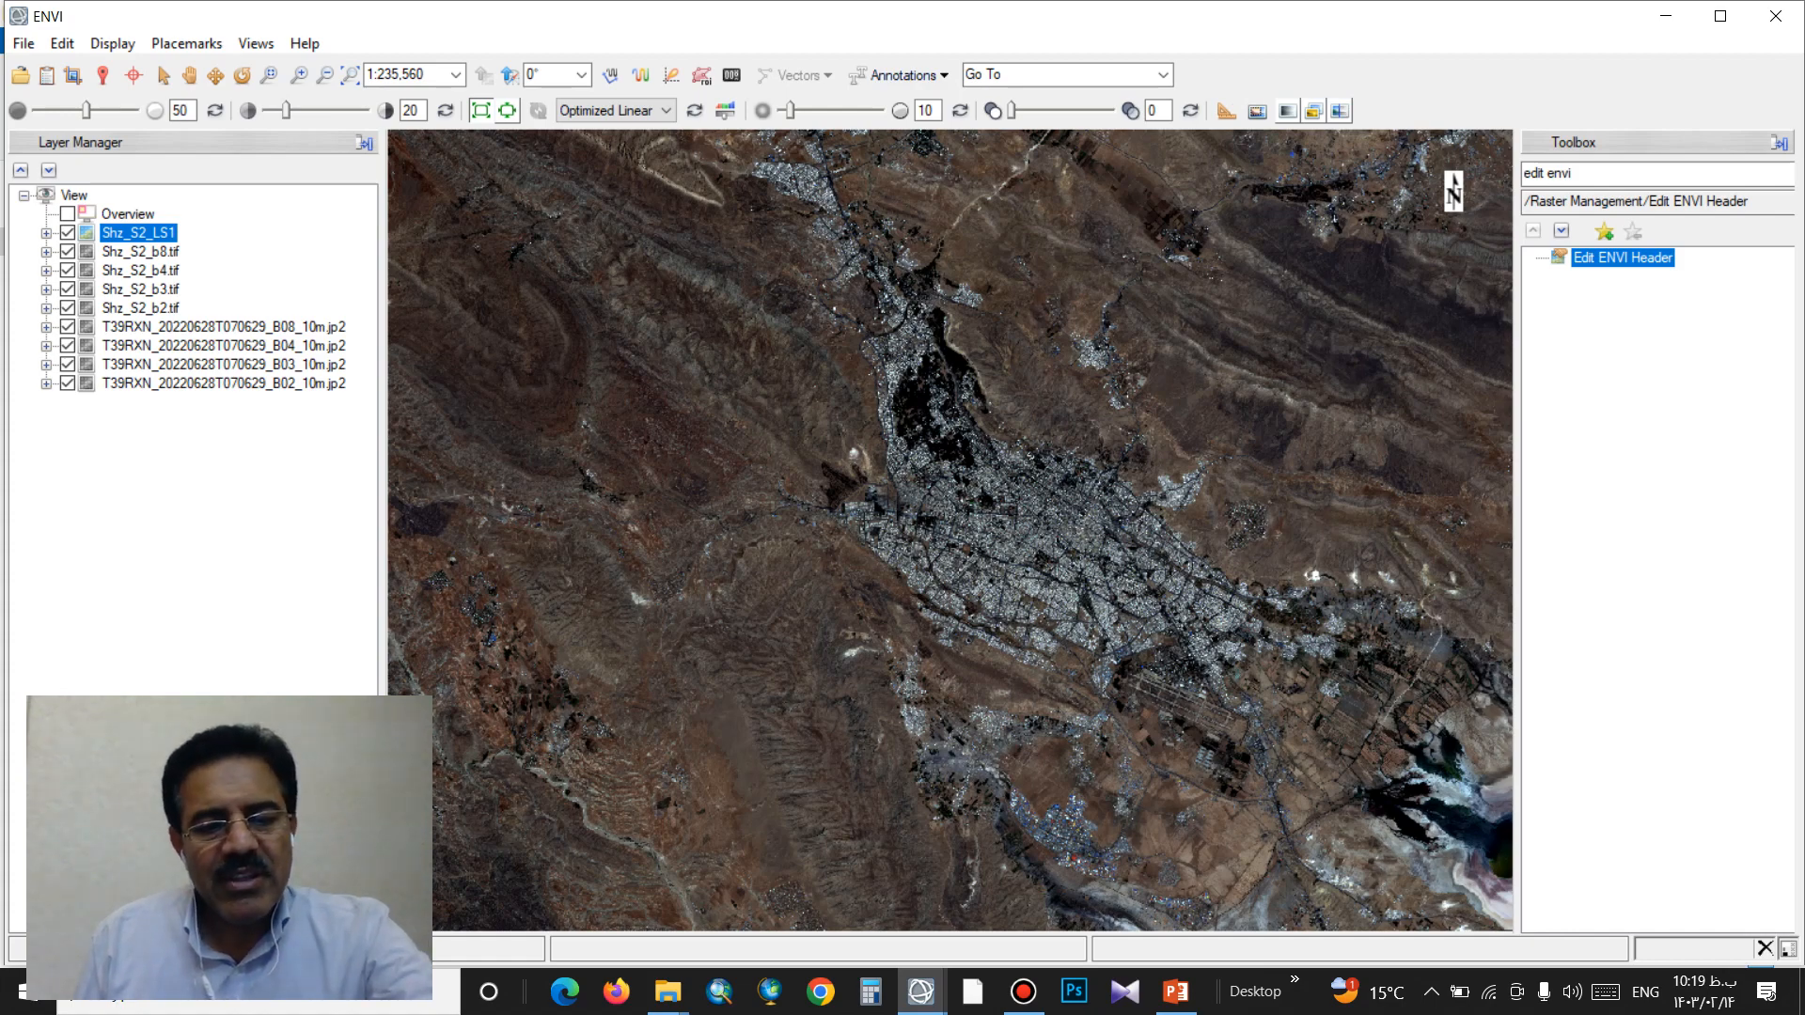
Step: Open the Data Manager and check the wavelength assigned to each of the four layers in Shz_S2_LS1
key(F4)
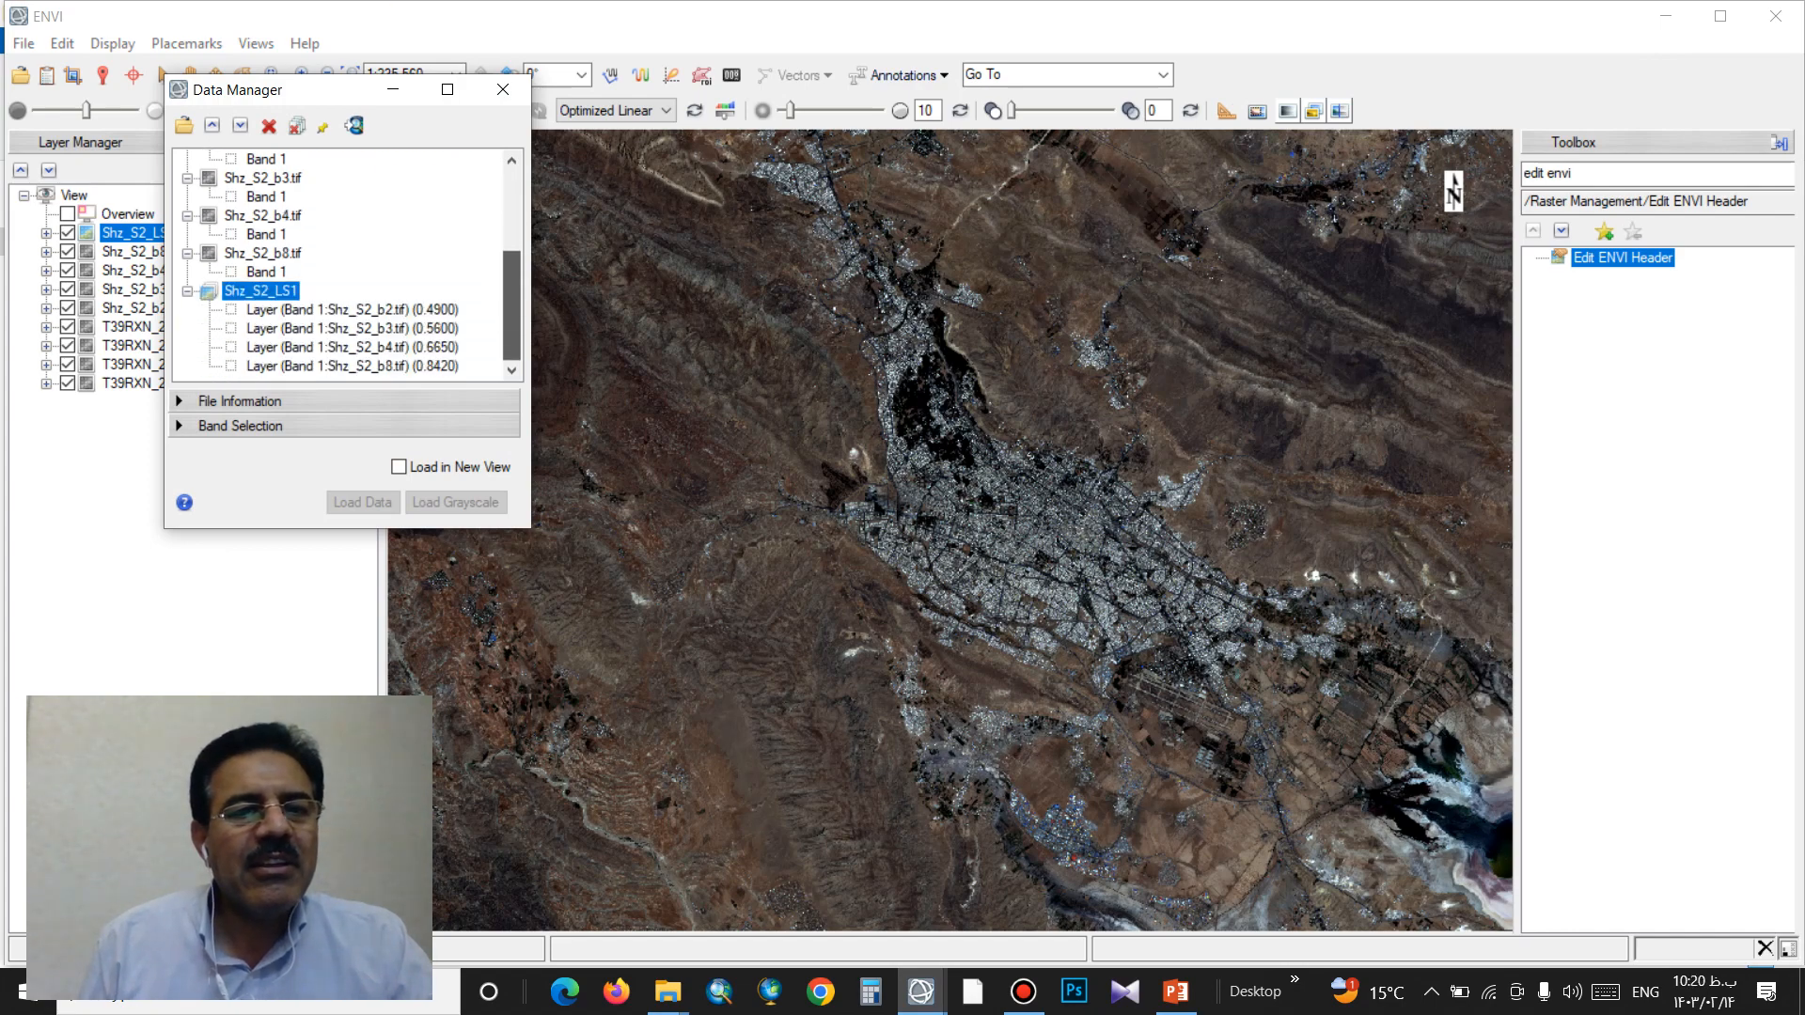
click(352, 310)
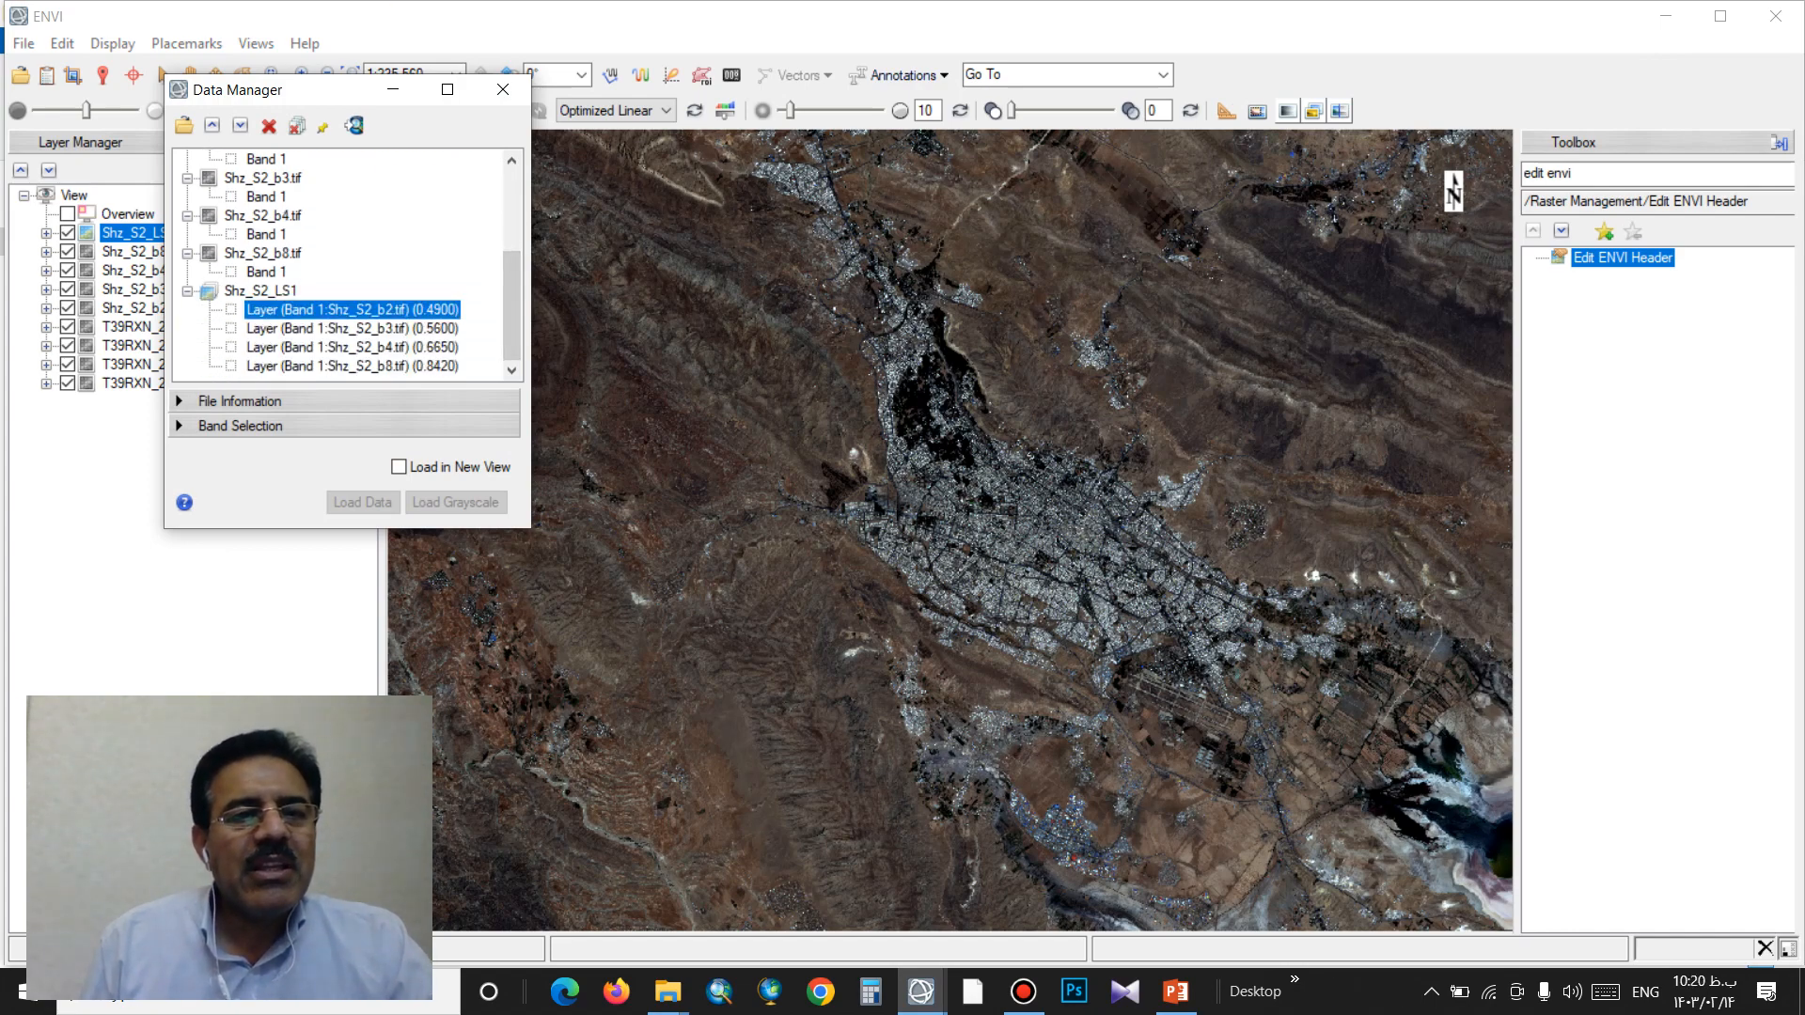
click(352, 329)
click(352, 348)
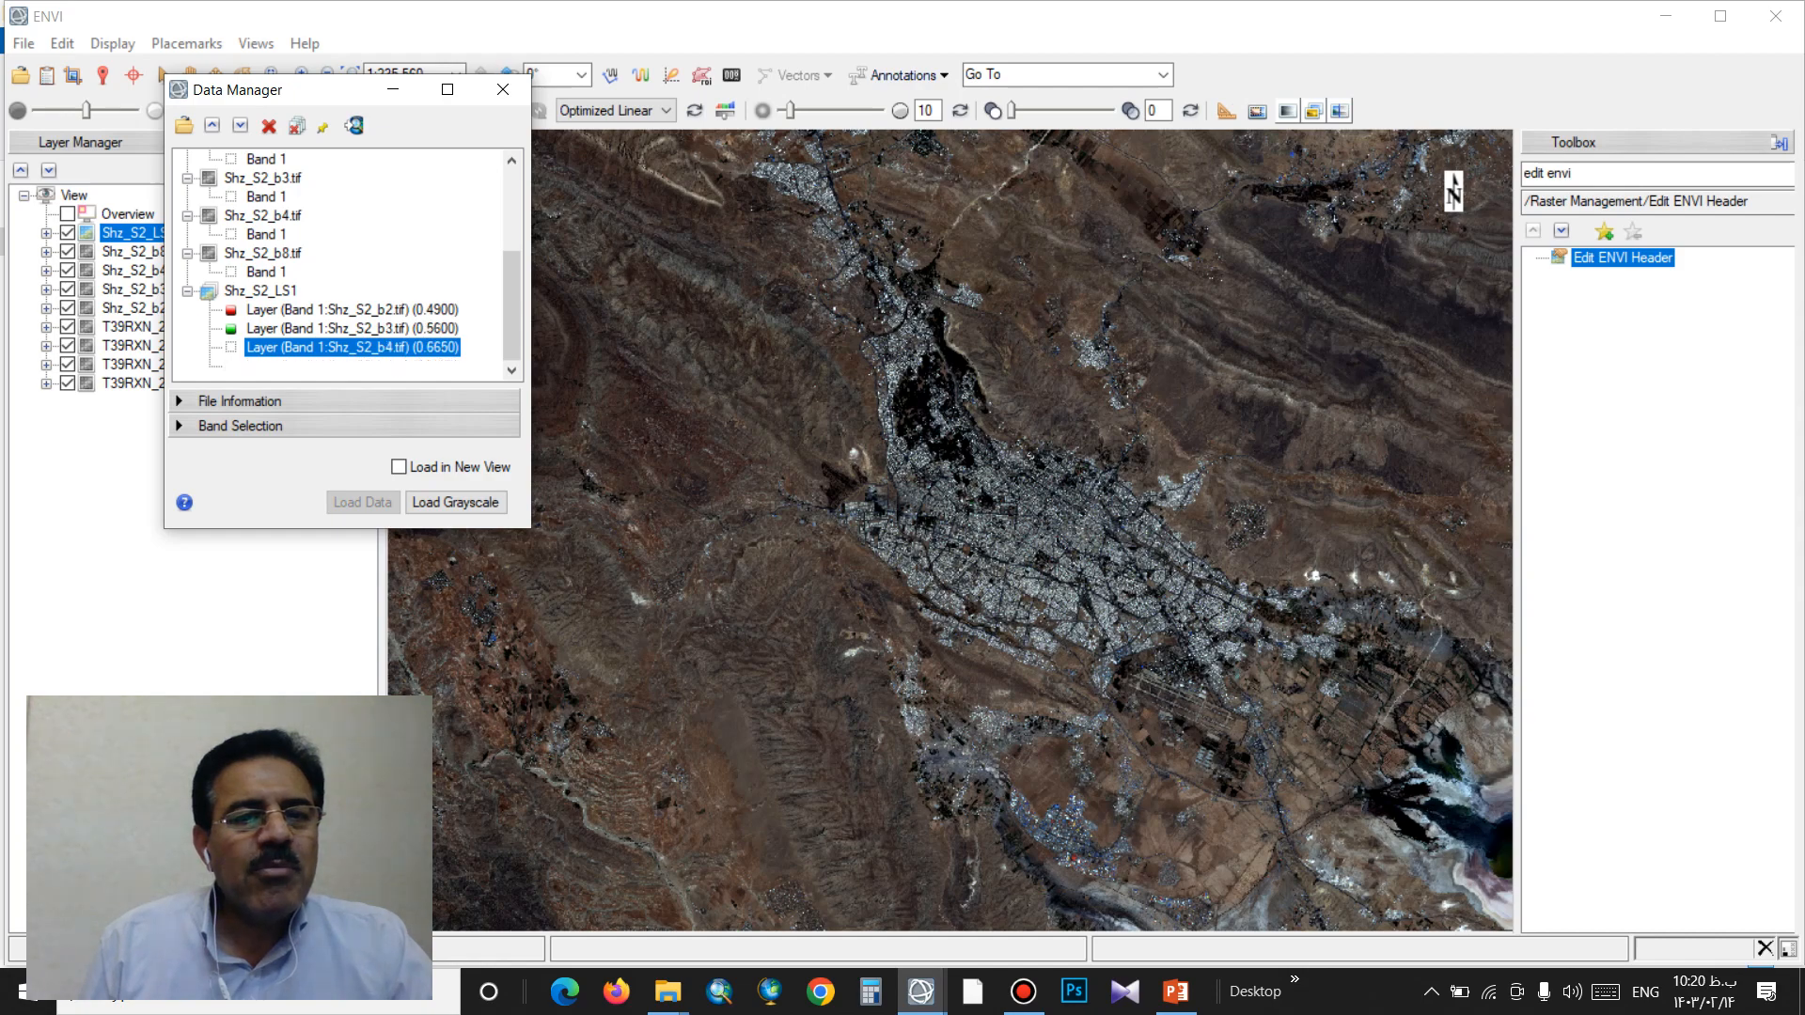
click(352, 367)
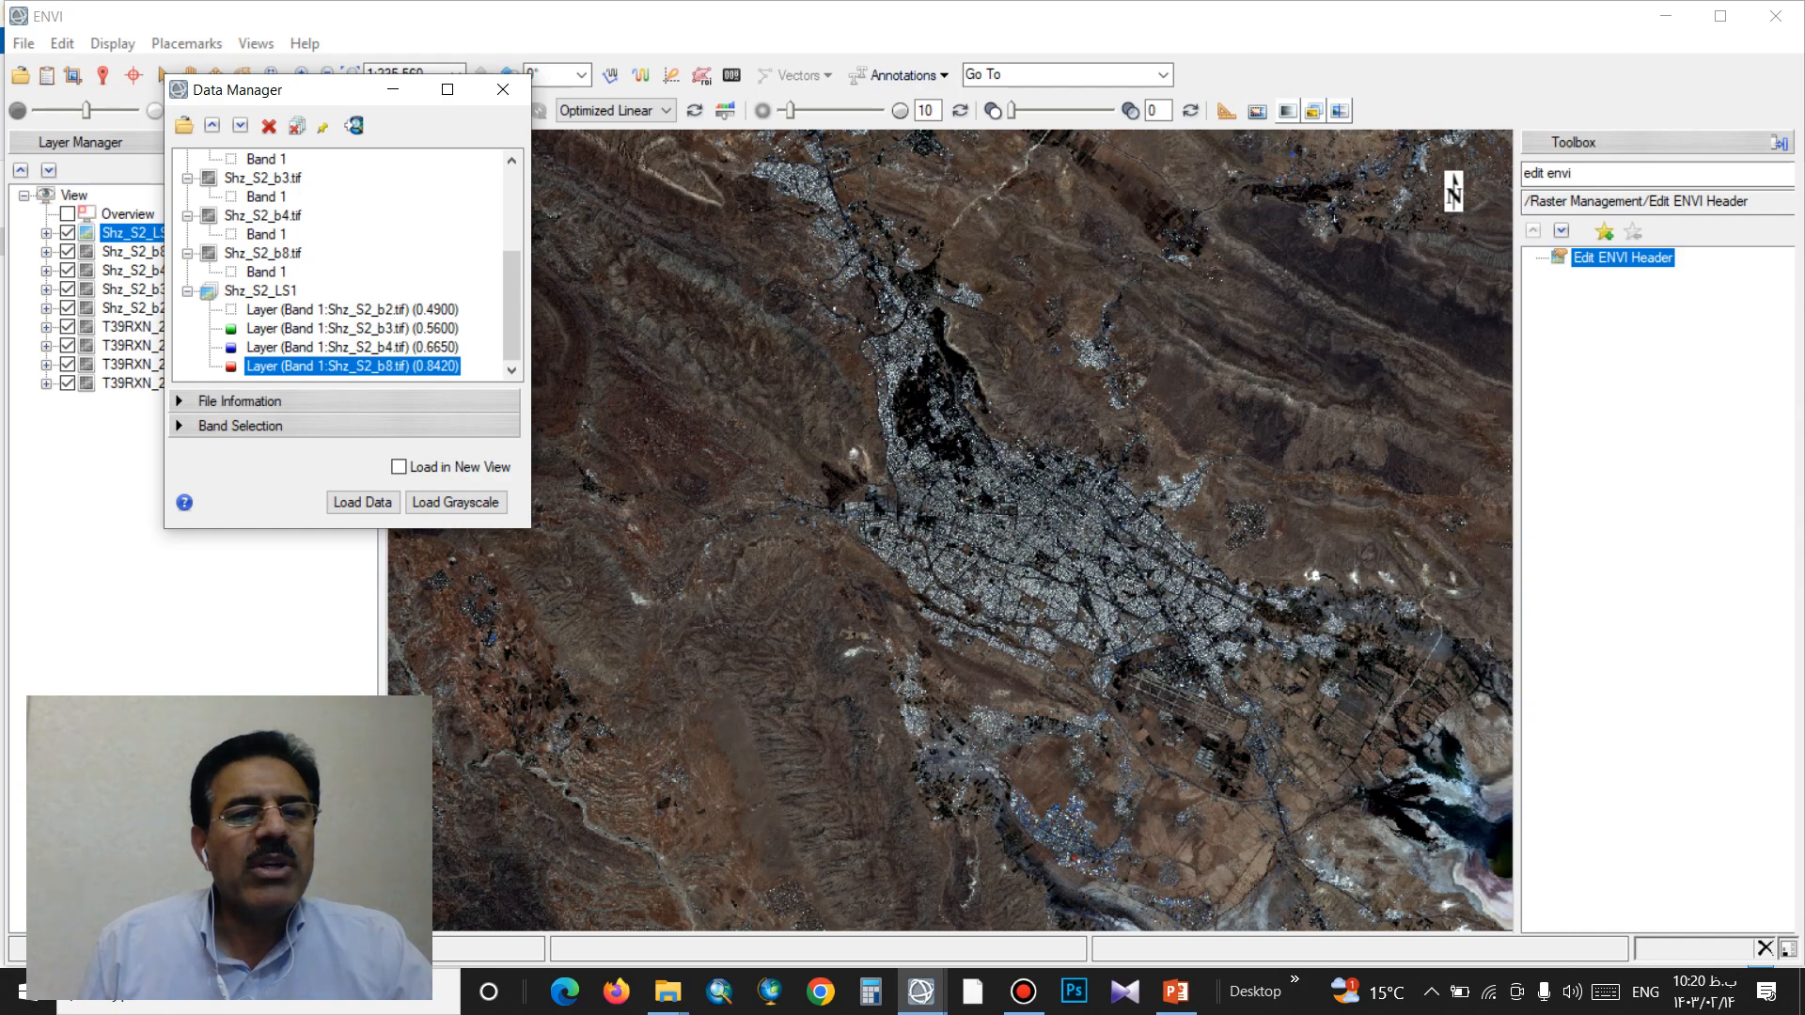
click(352, 310)
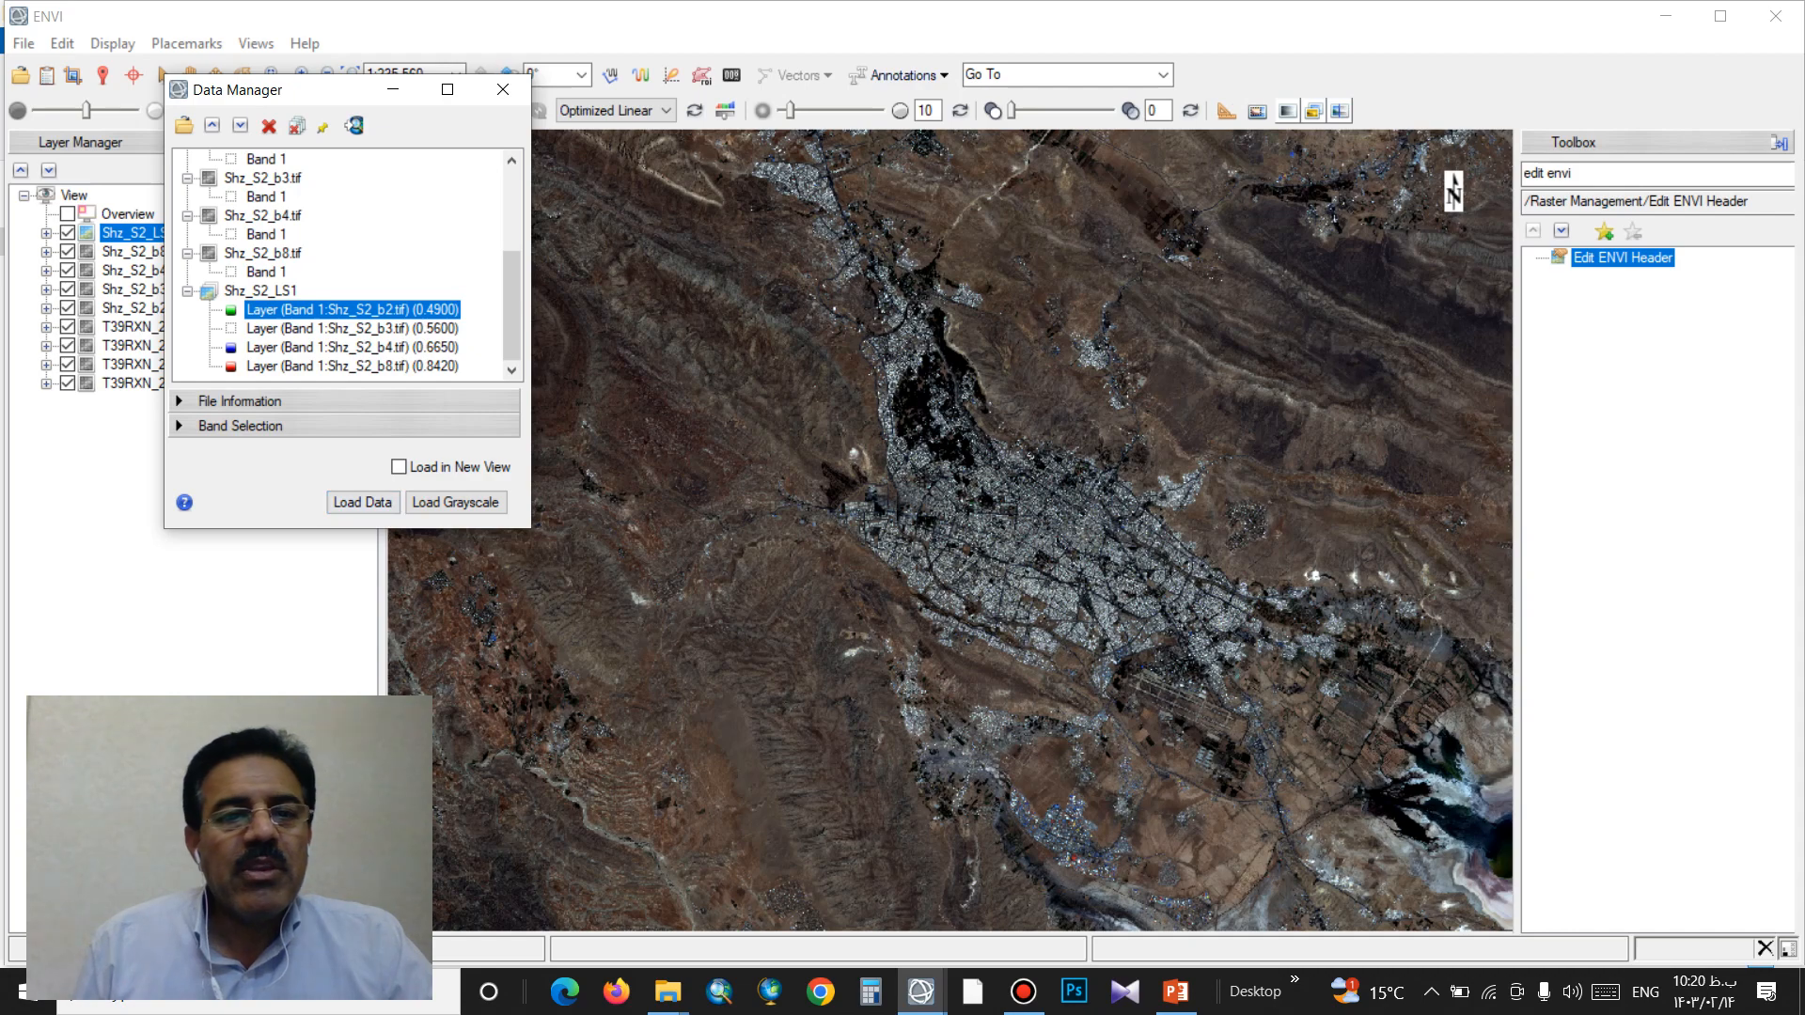
click(260, 292)
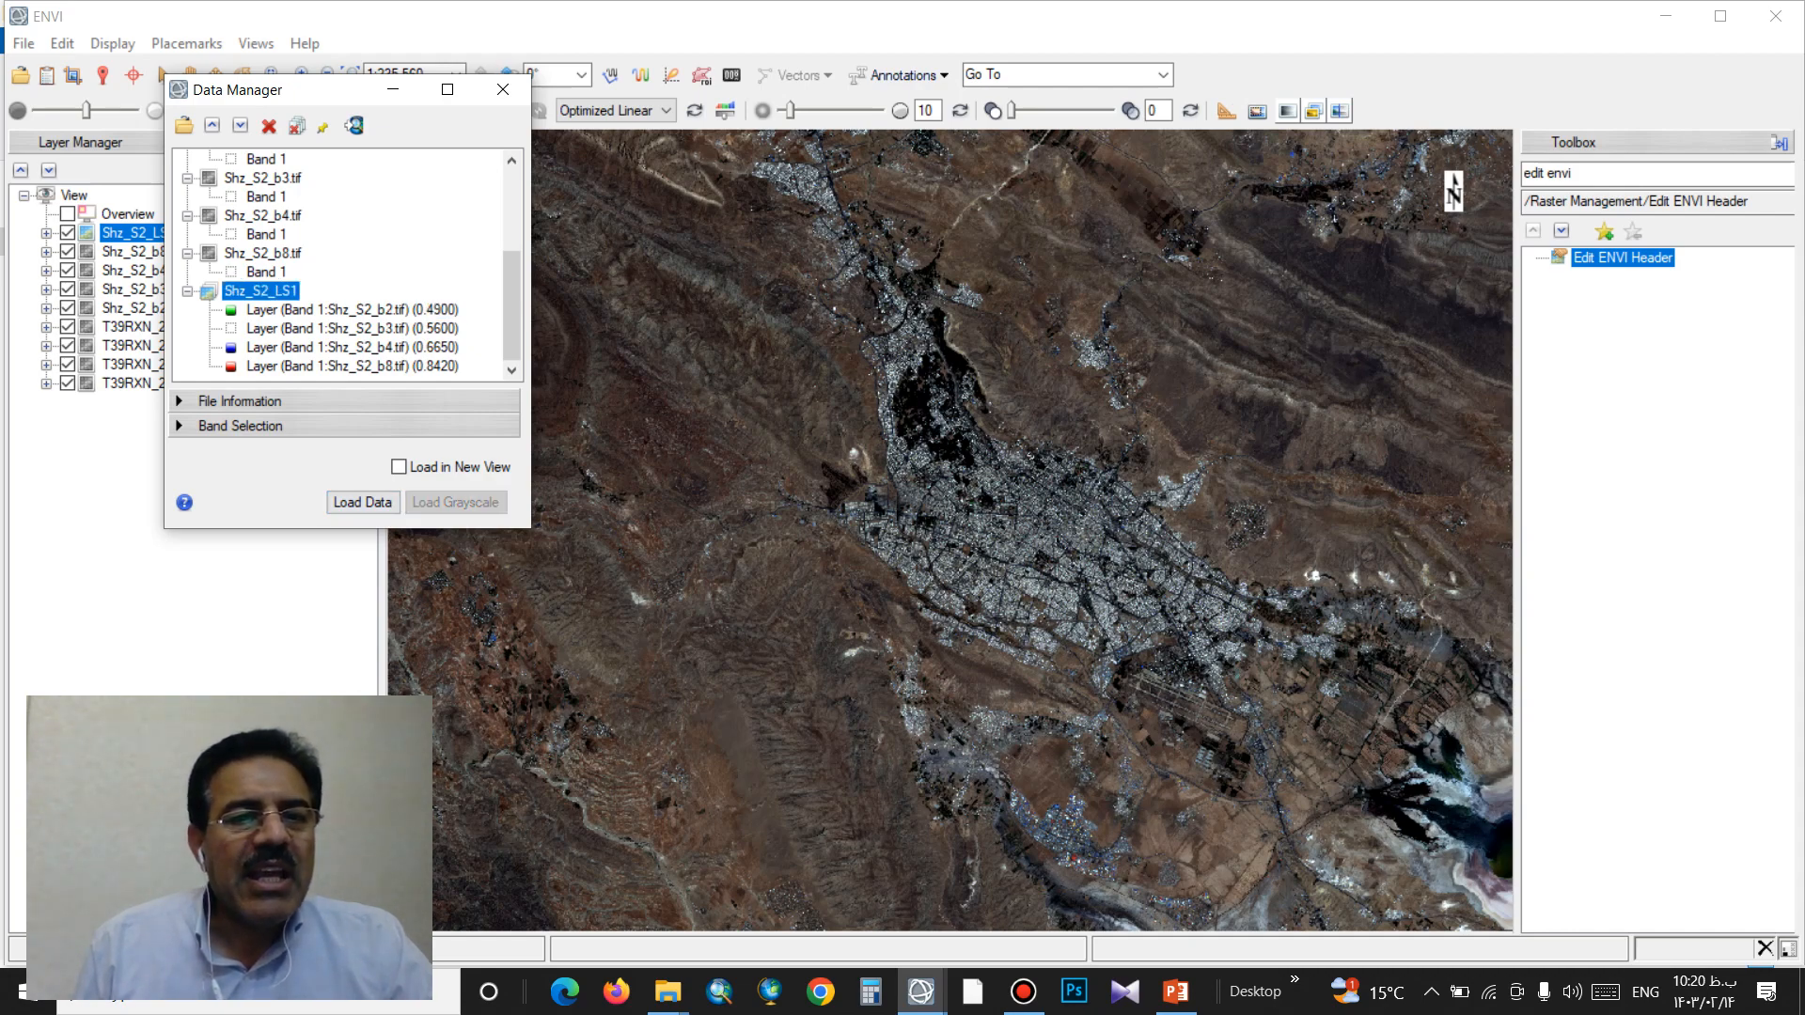
Step: Load an RGB composite of Shz_S2_LS1 with b3 as red, b2 as green and b8 as blue
click(351, 367)
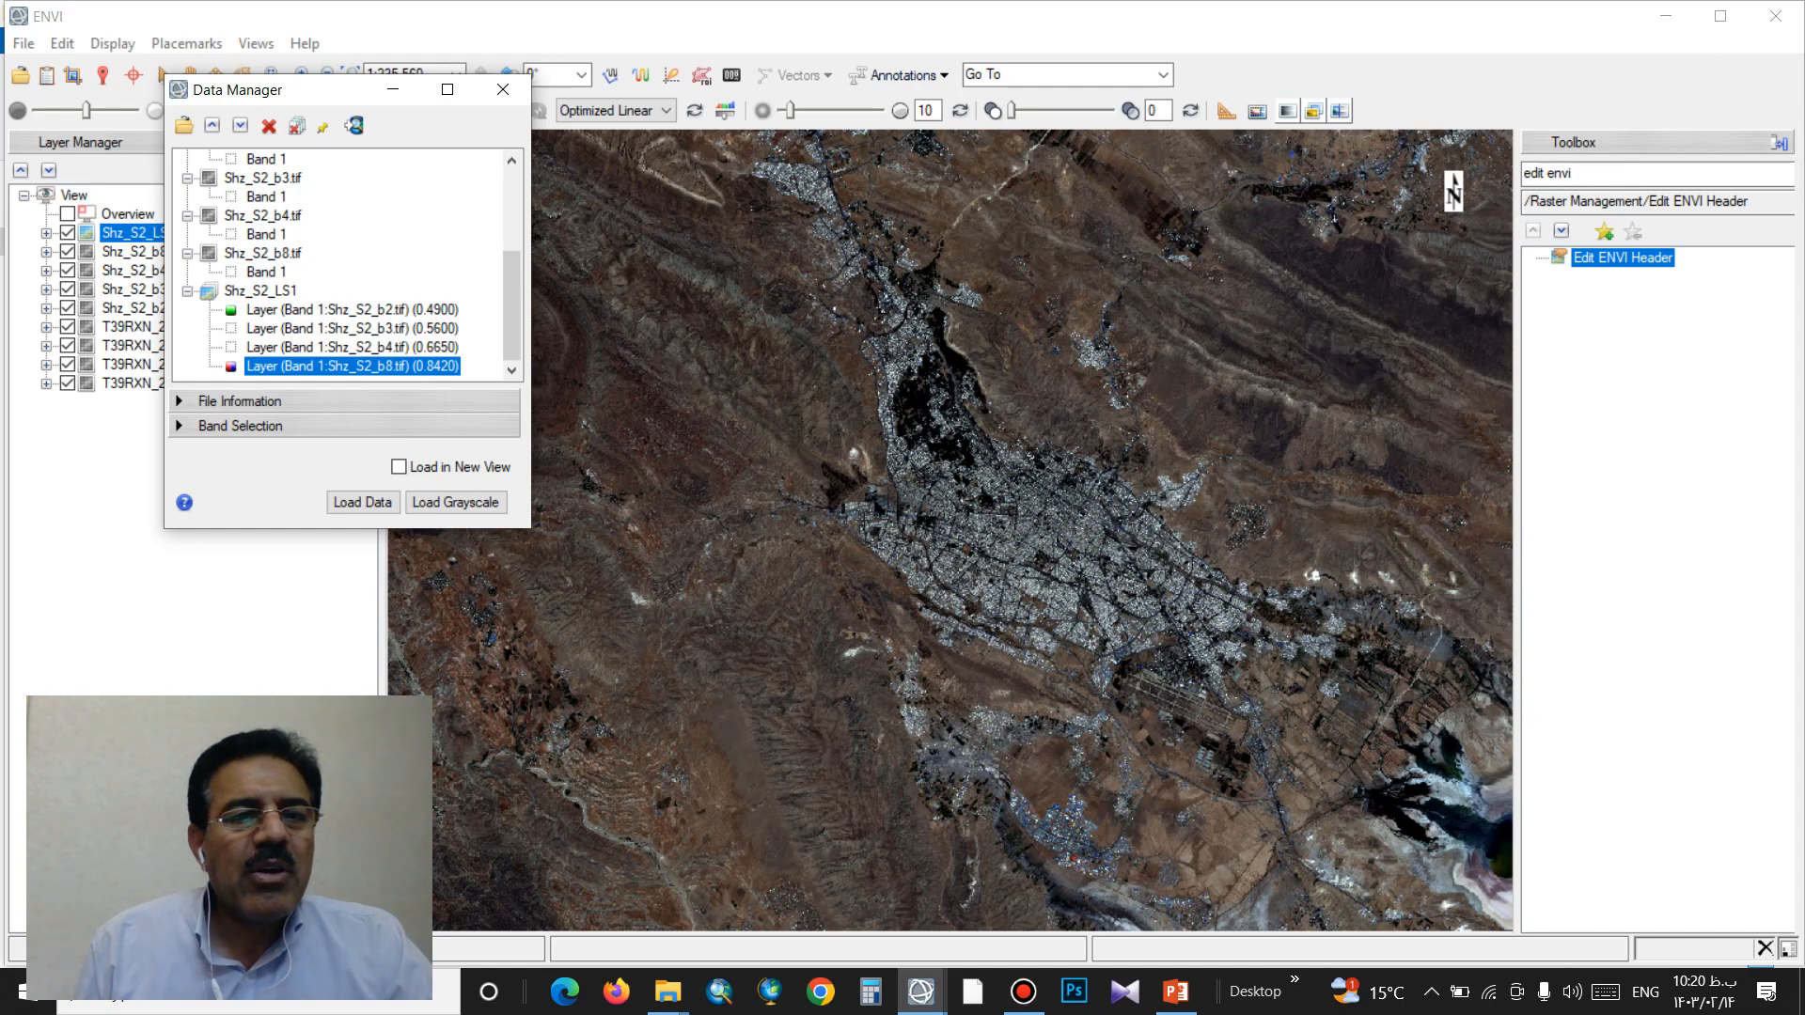
click(351, 329)
click(352, 310)
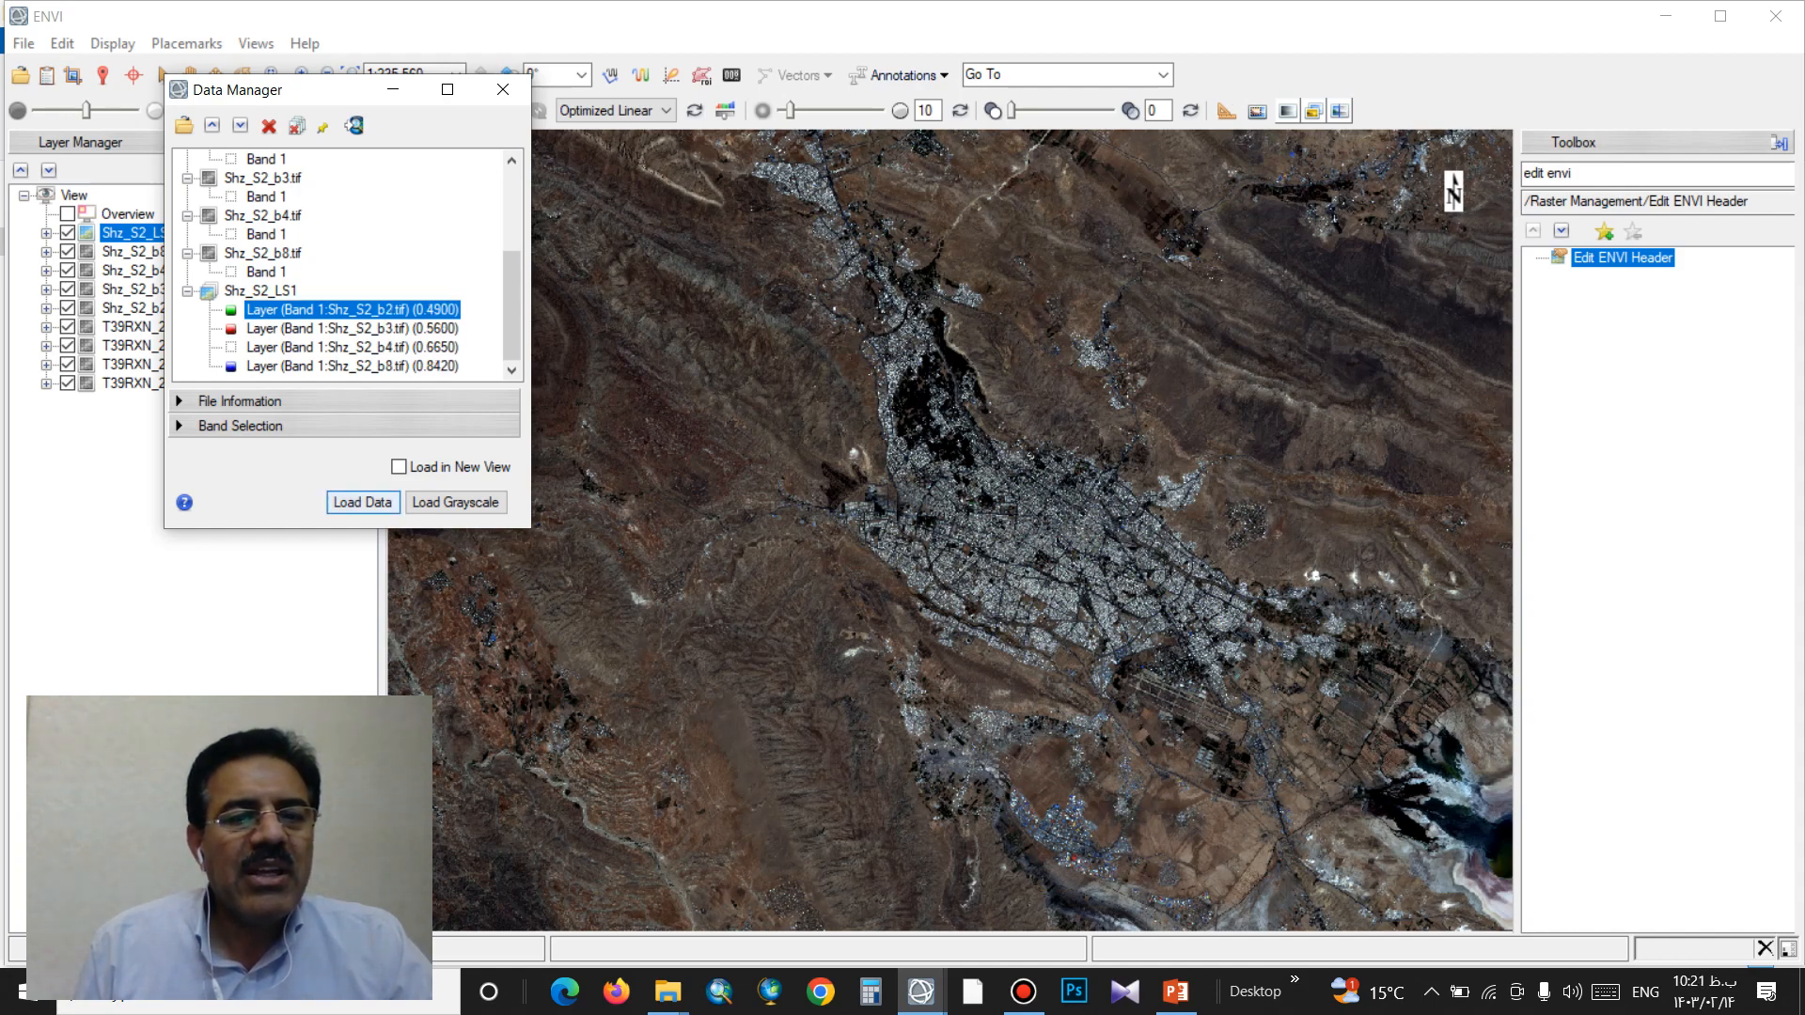
click(362, 502)
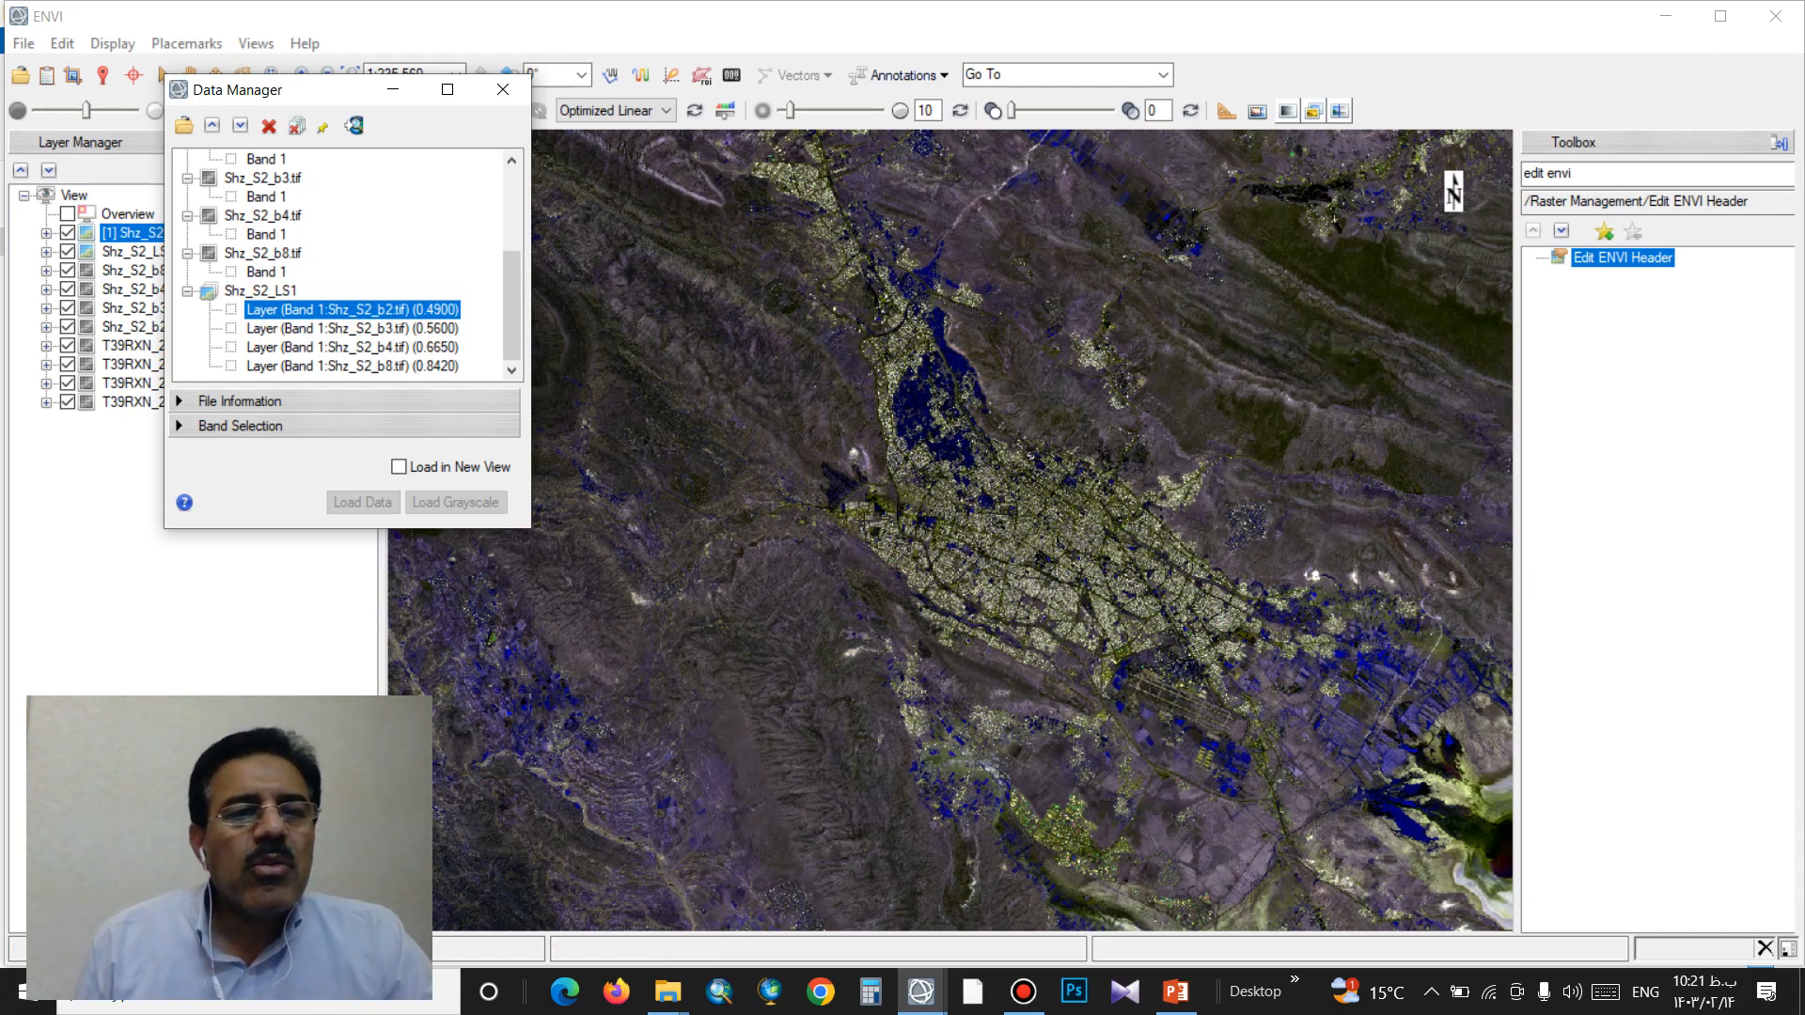
Step: Load another RGB composite of Shz_S2_LS1 with b2 as red, b3 as green and b4 as blue
click(261, 291)
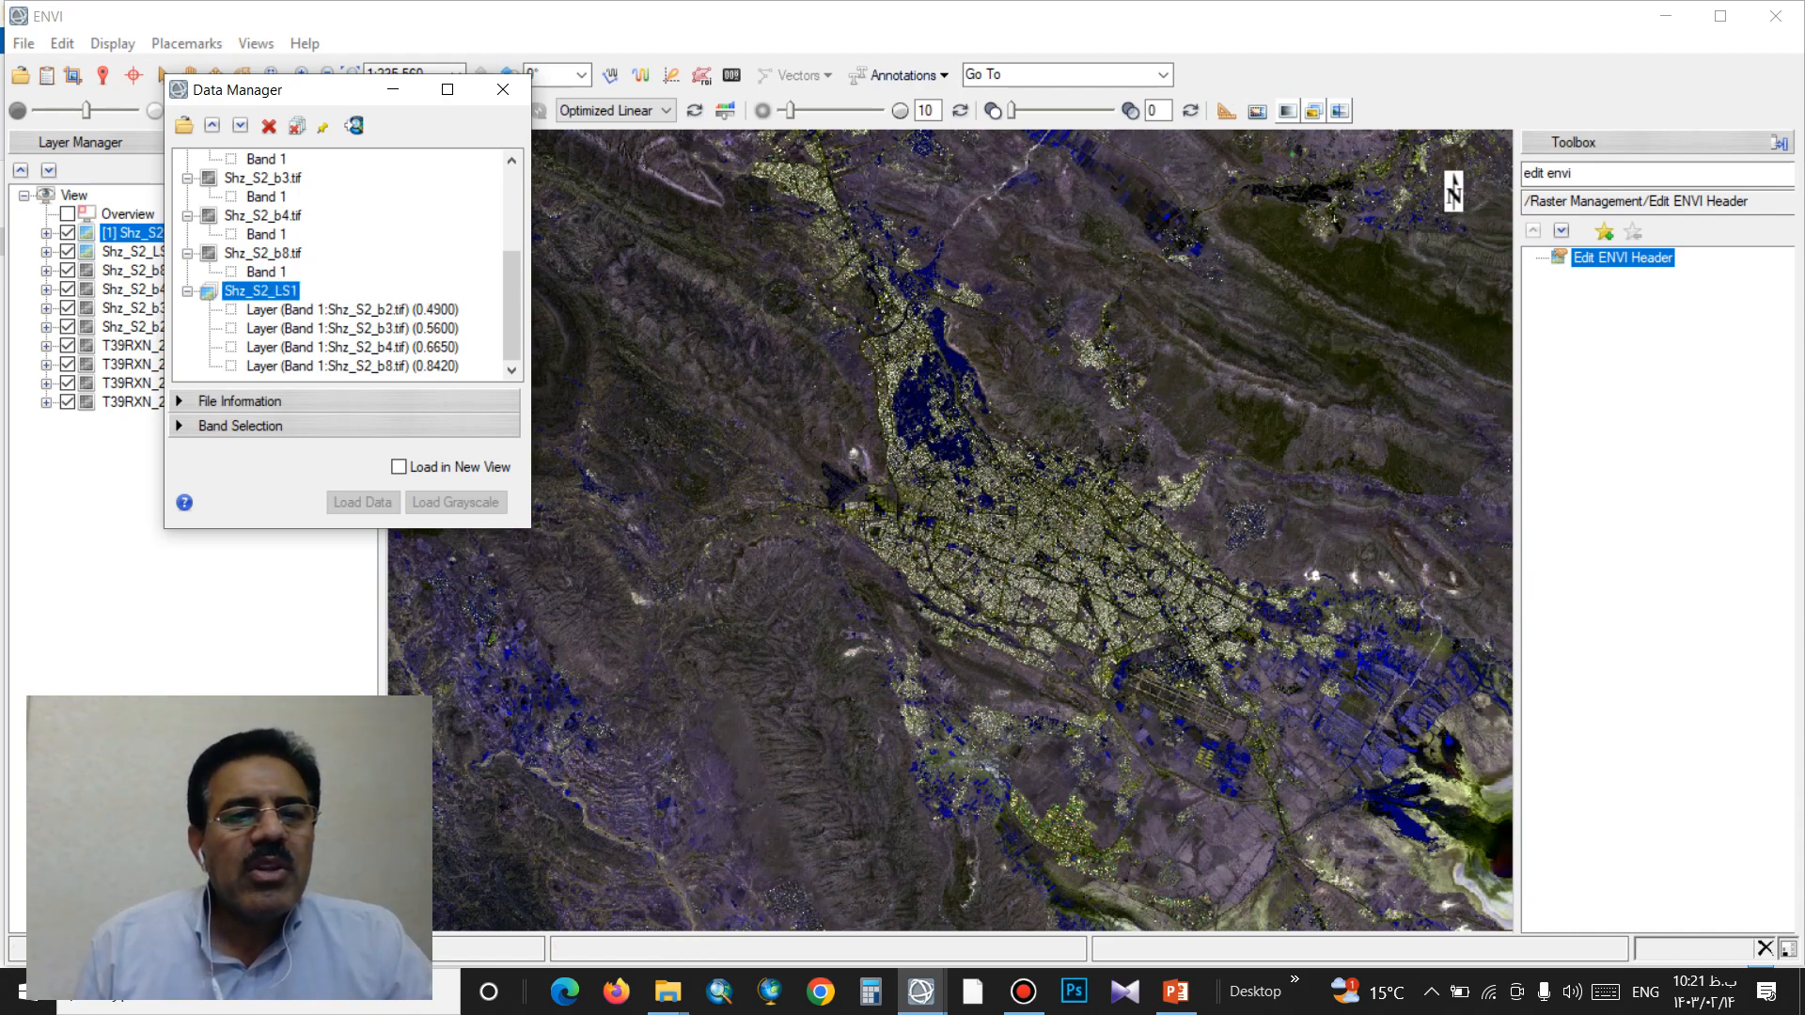
click(352, 310)
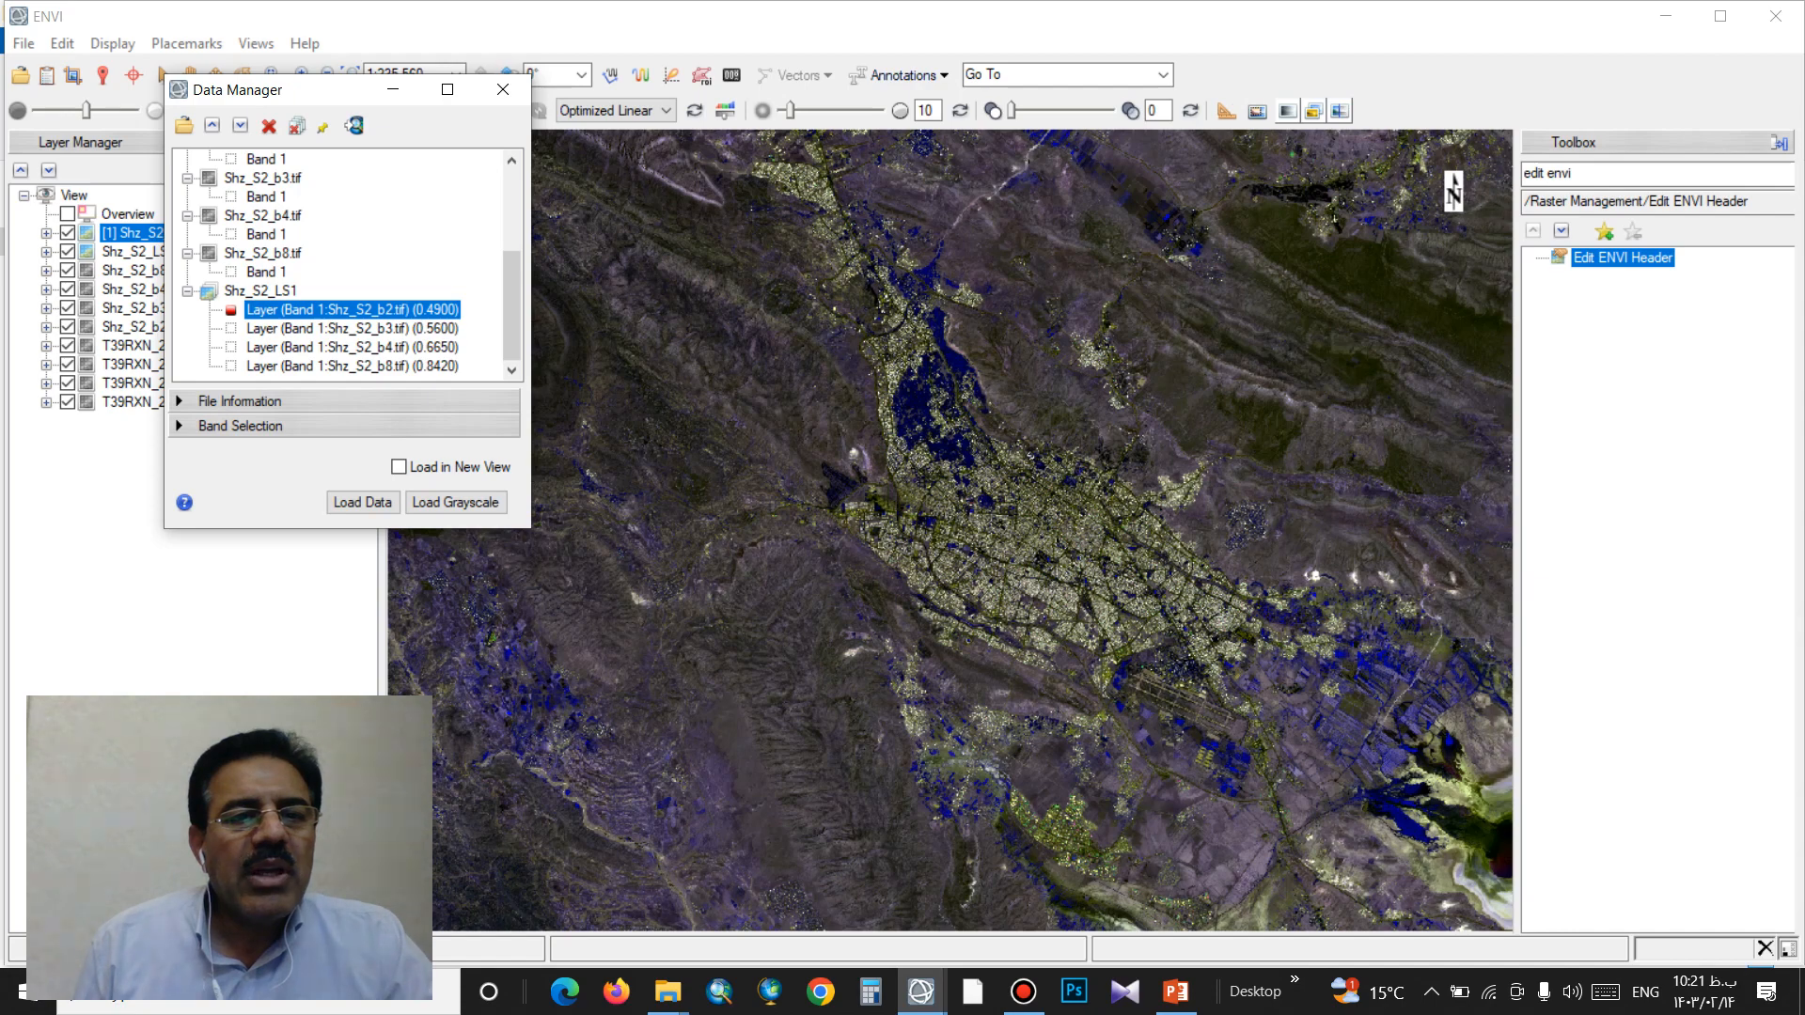
click(352, 329)
click(351, 348)
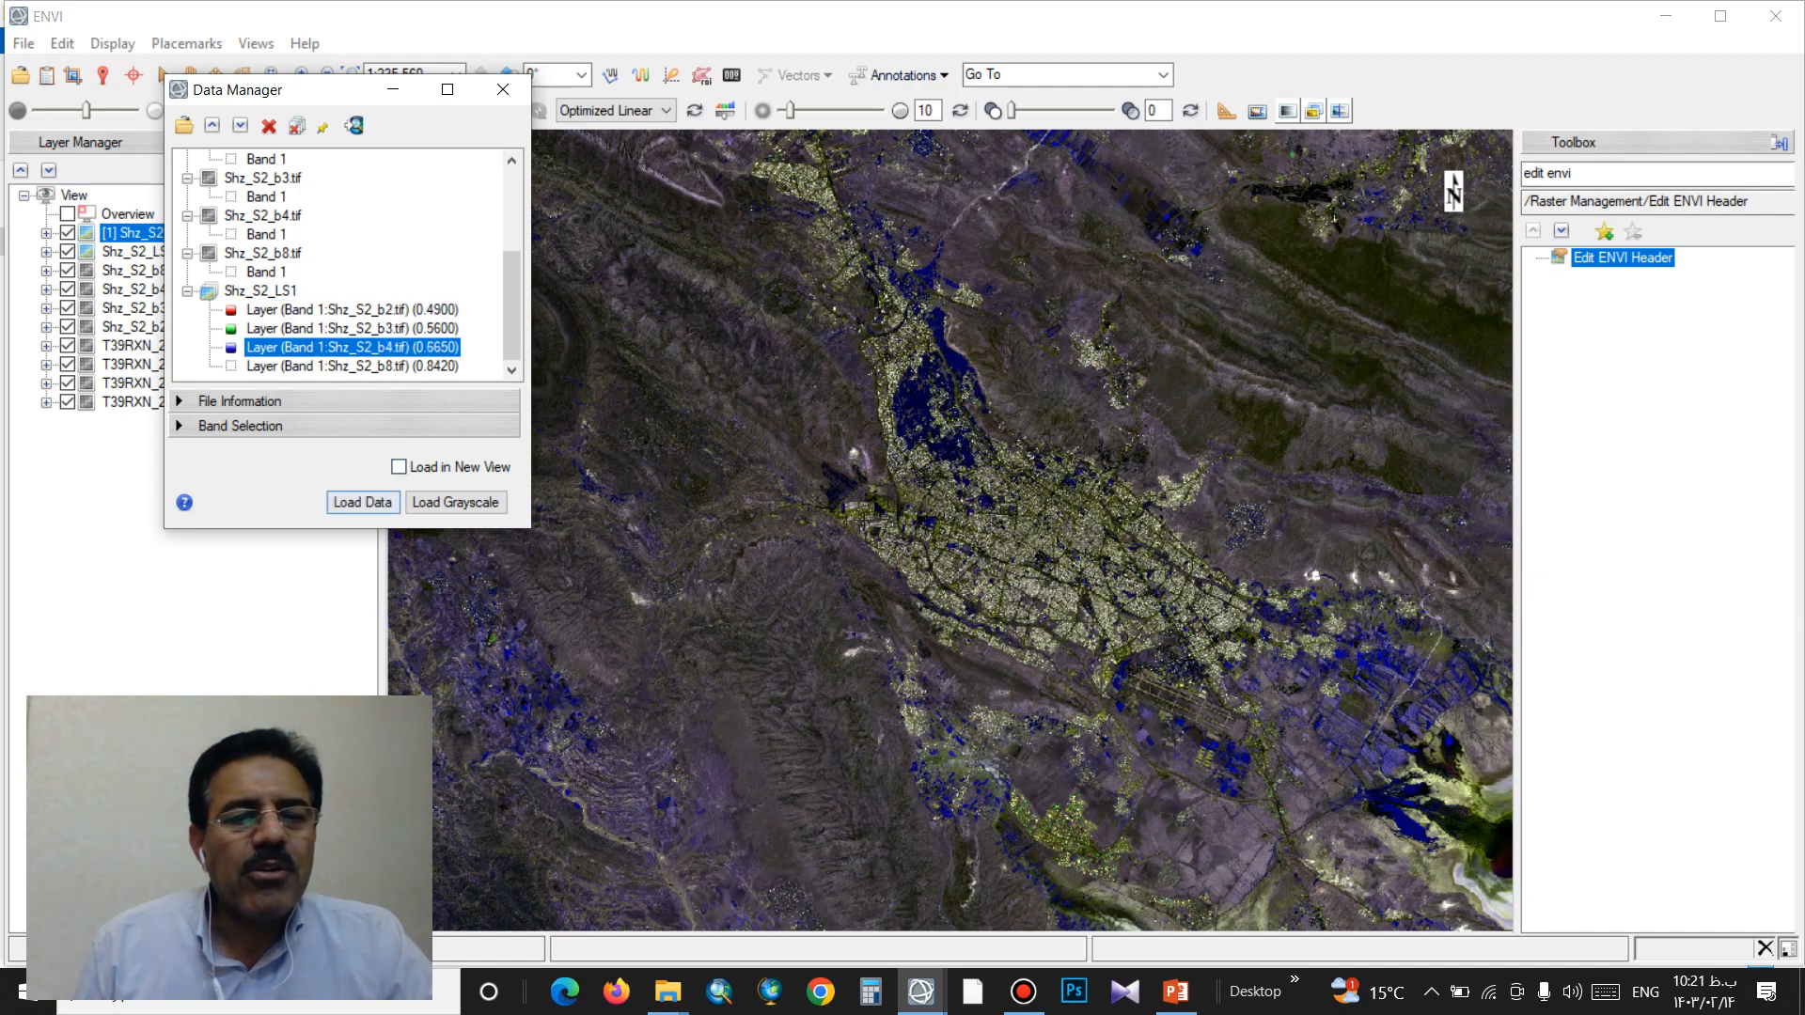
click(363, 503)
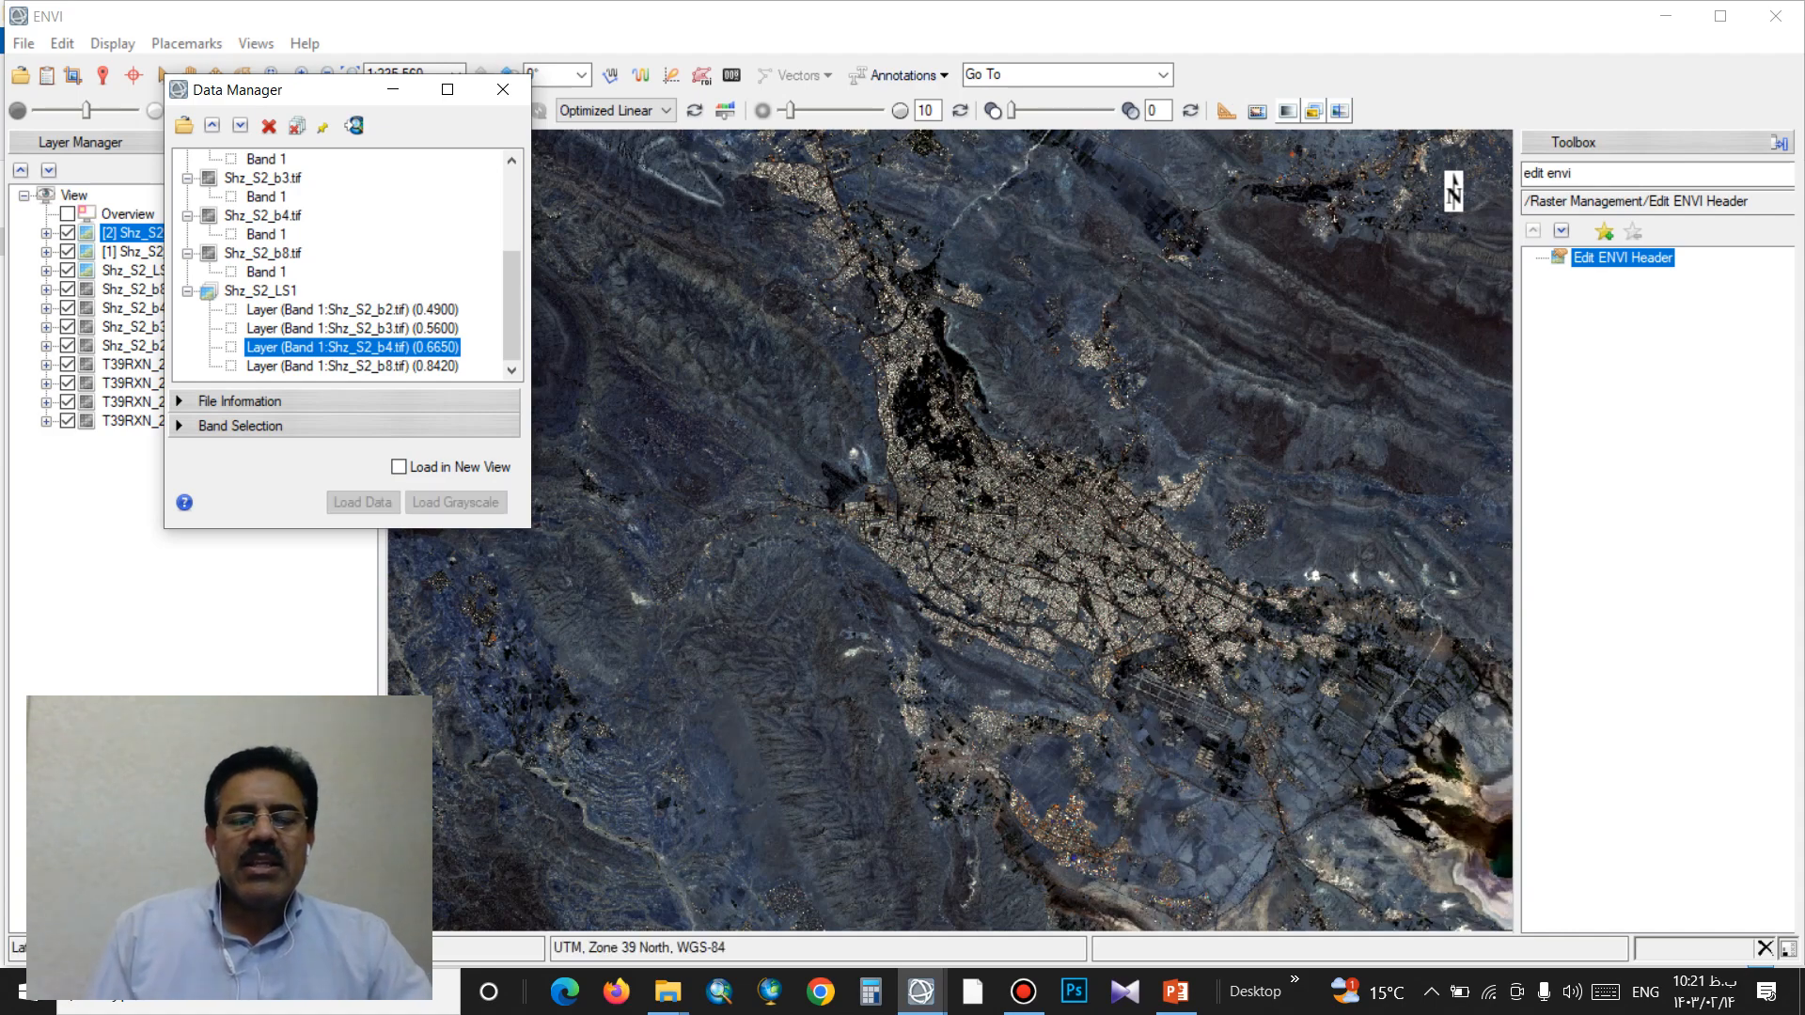
Step: Examine the newly loaded composite over the city, the salt lake and the surrounding terrain at a wider extent
scroll(949, 531, down, 2)
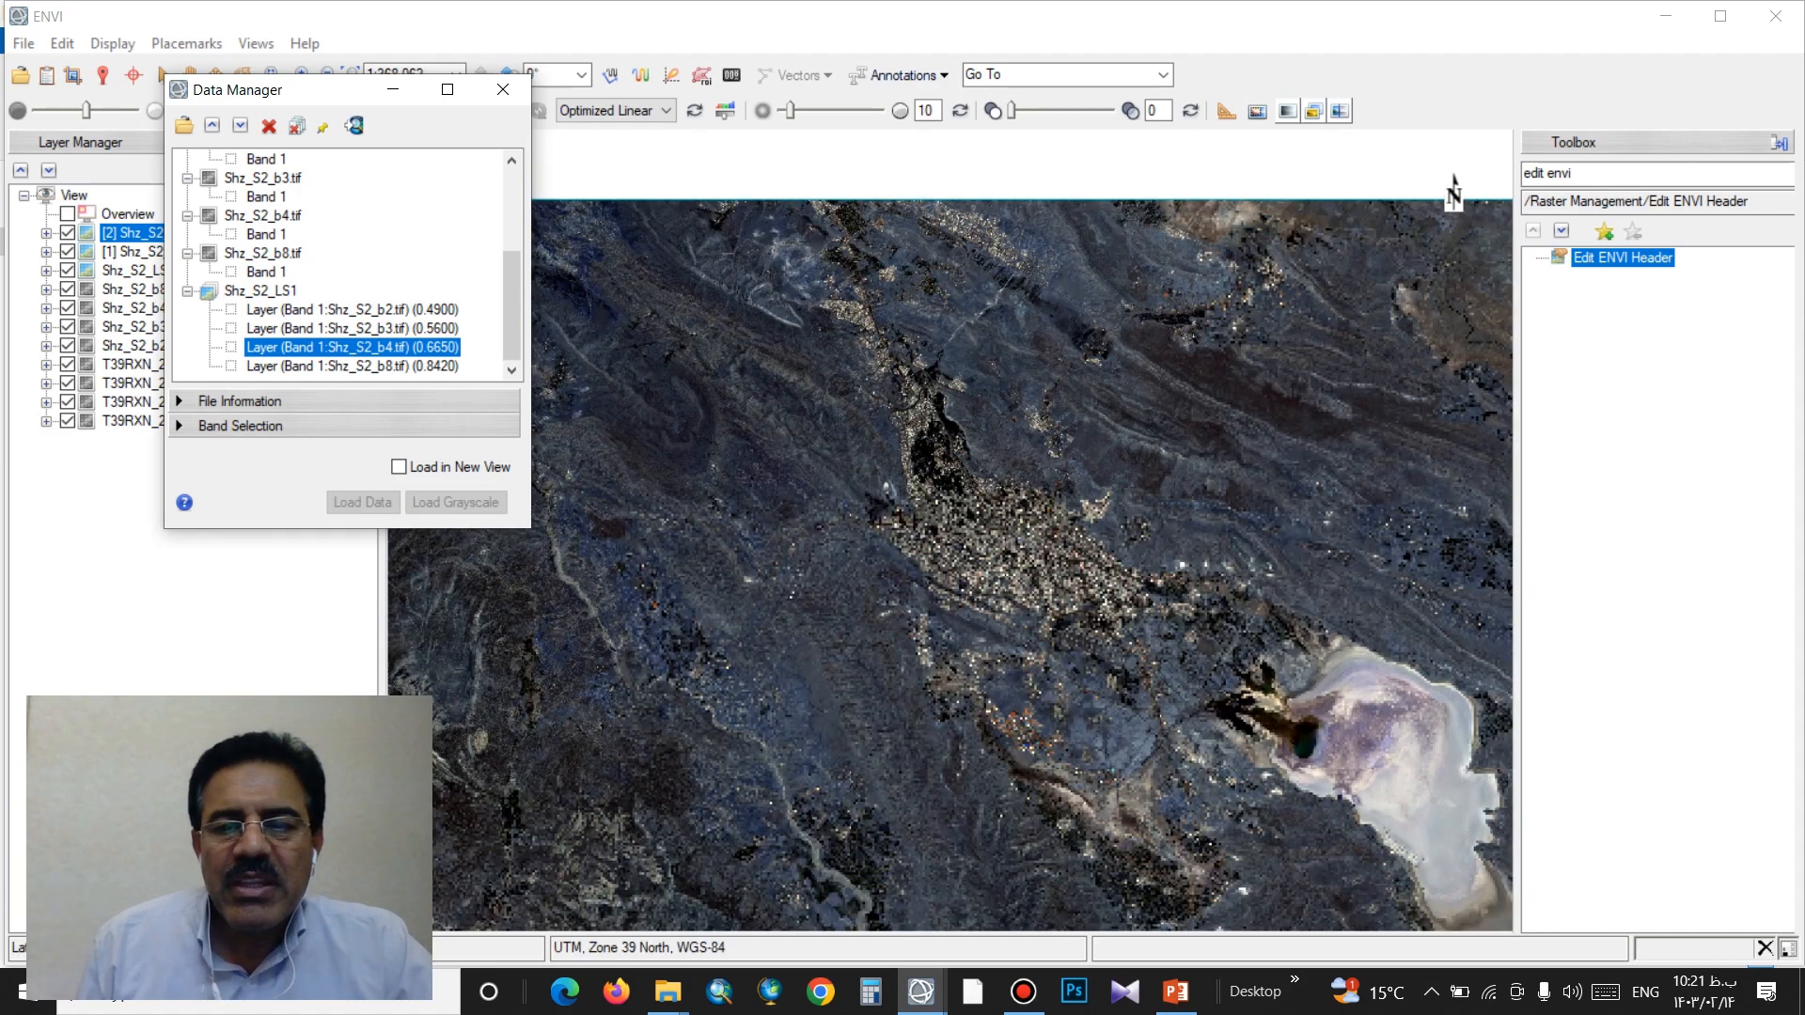
scroll(950, 531, down, 1)
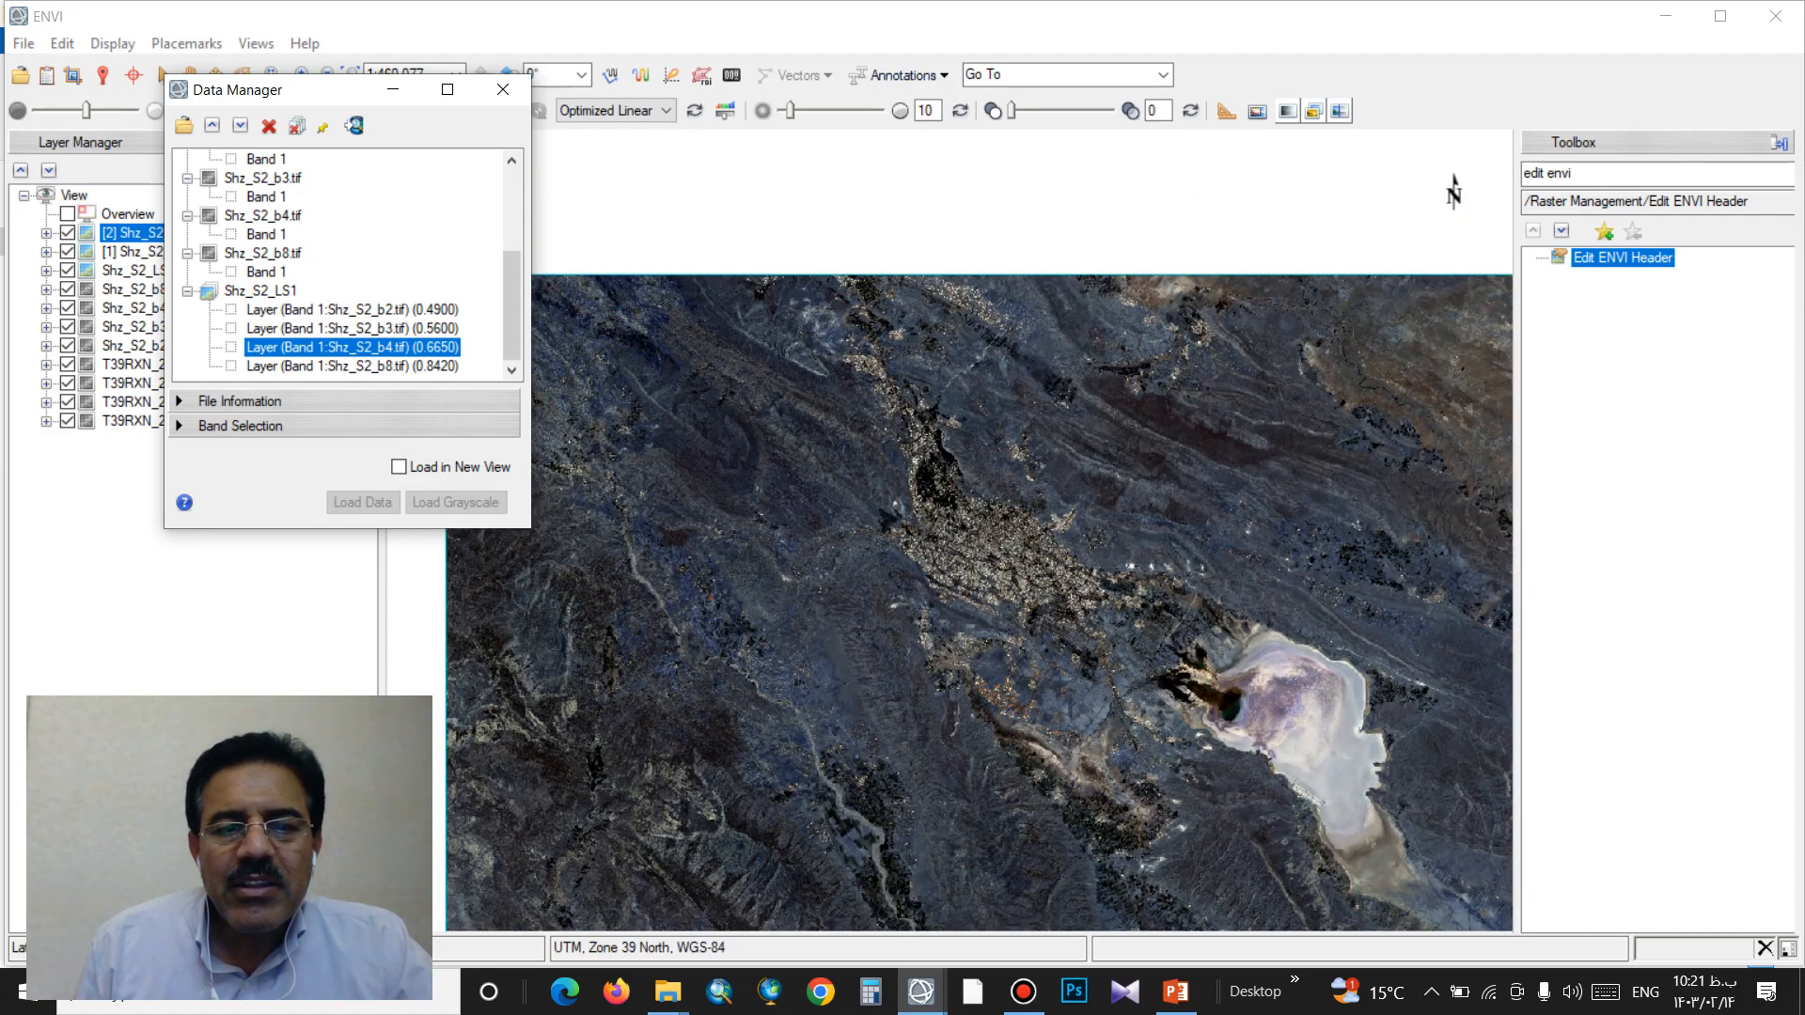
drag(949, 531, 925, 341)
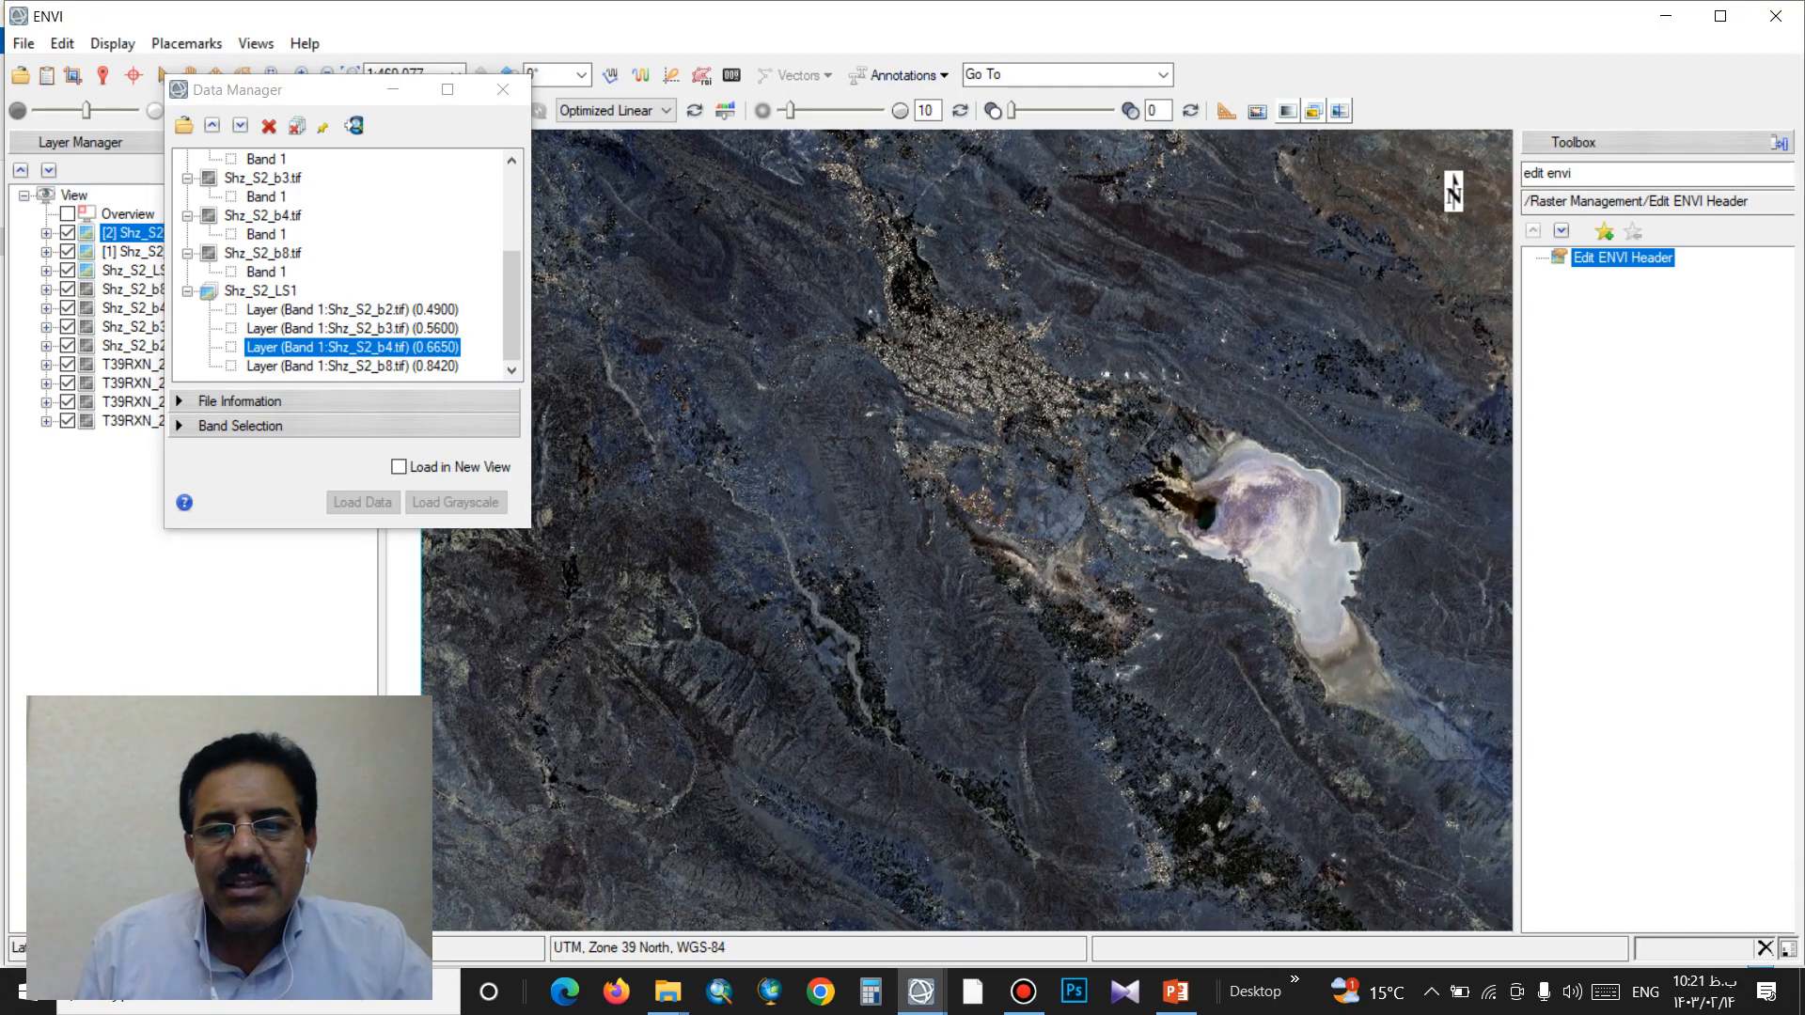
scroll(1023, 597, down, 1)
drag(1023, 597, 907, 523)
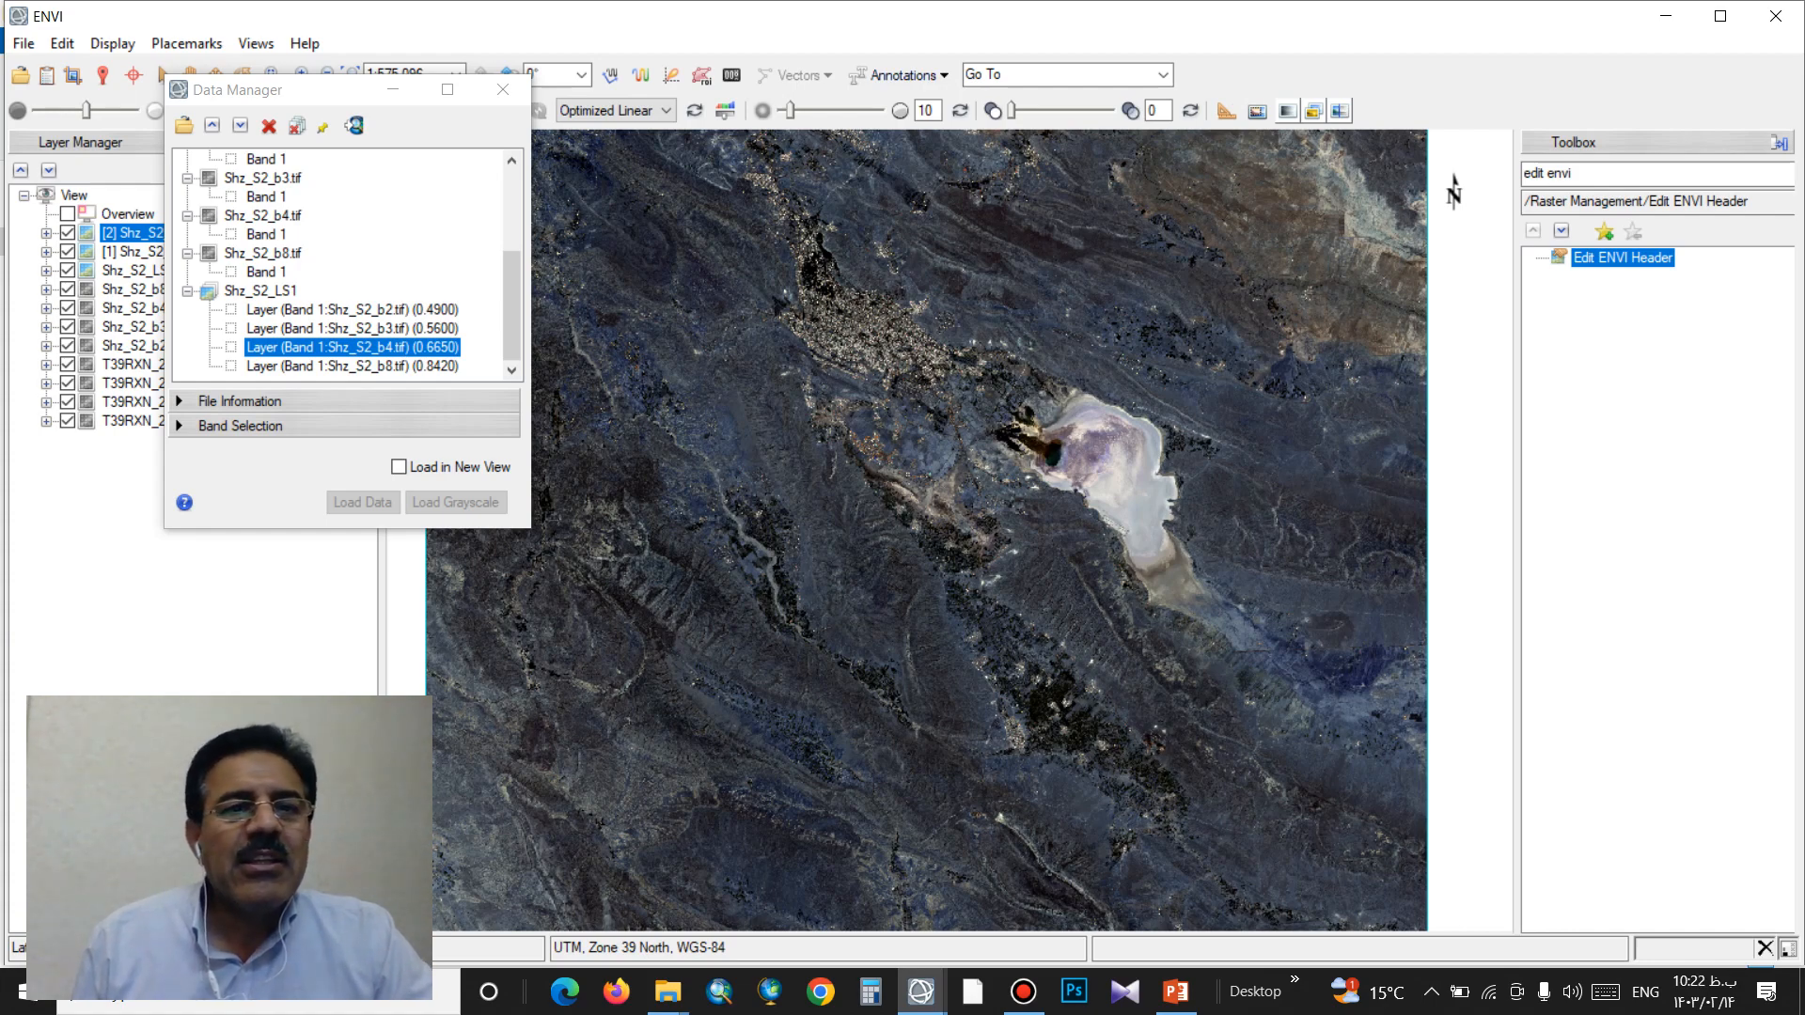
drag(324, 90, 258, 59)
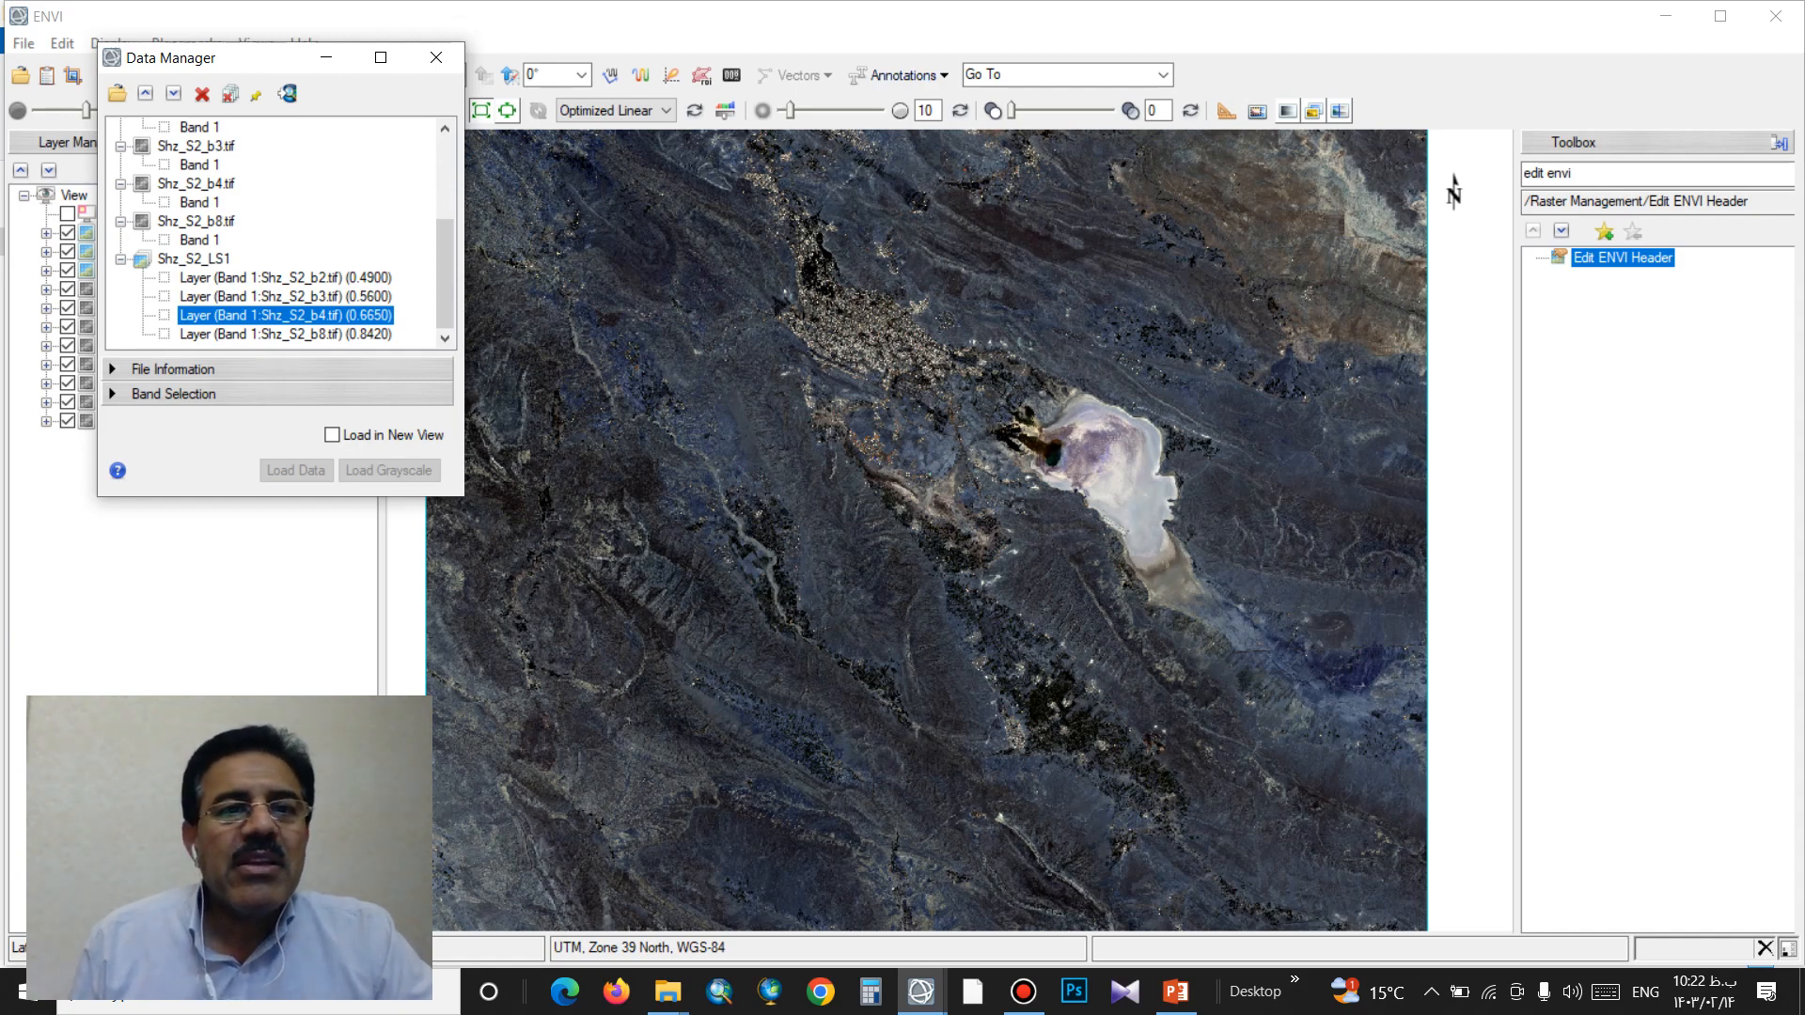
drag(235, 57, 422, 64)
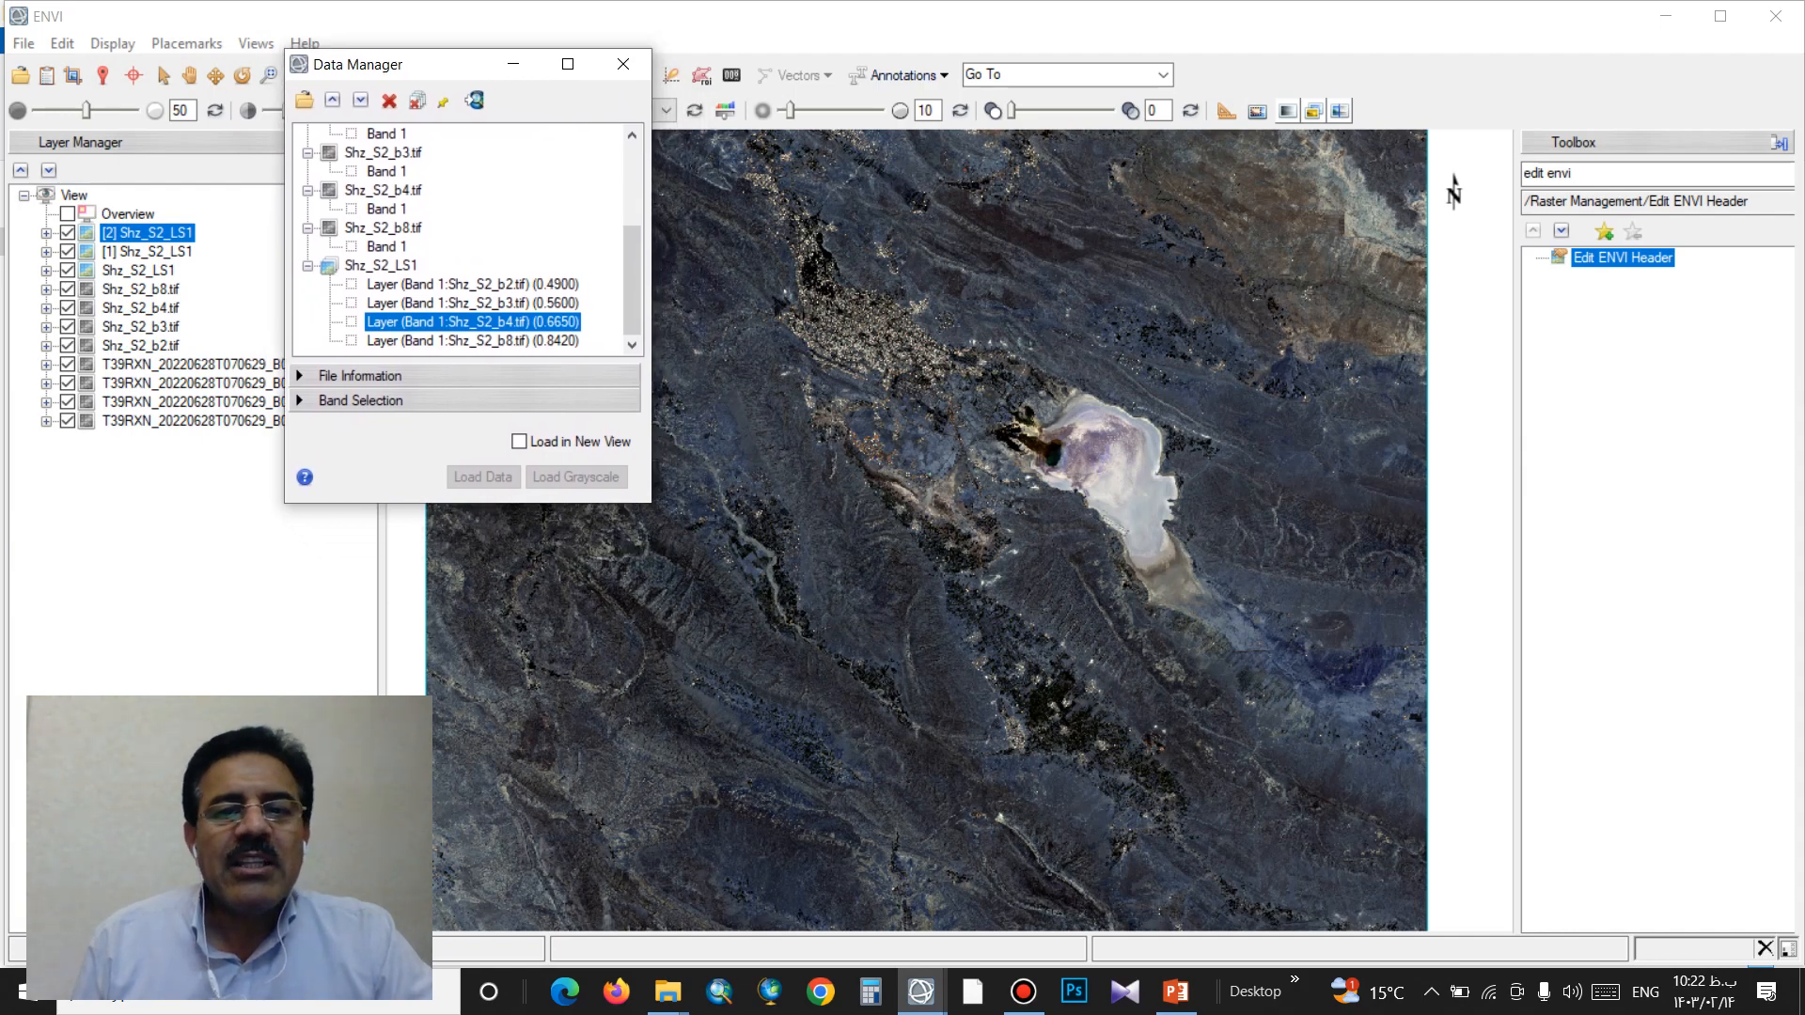
scroll(946, 508, up, 2)
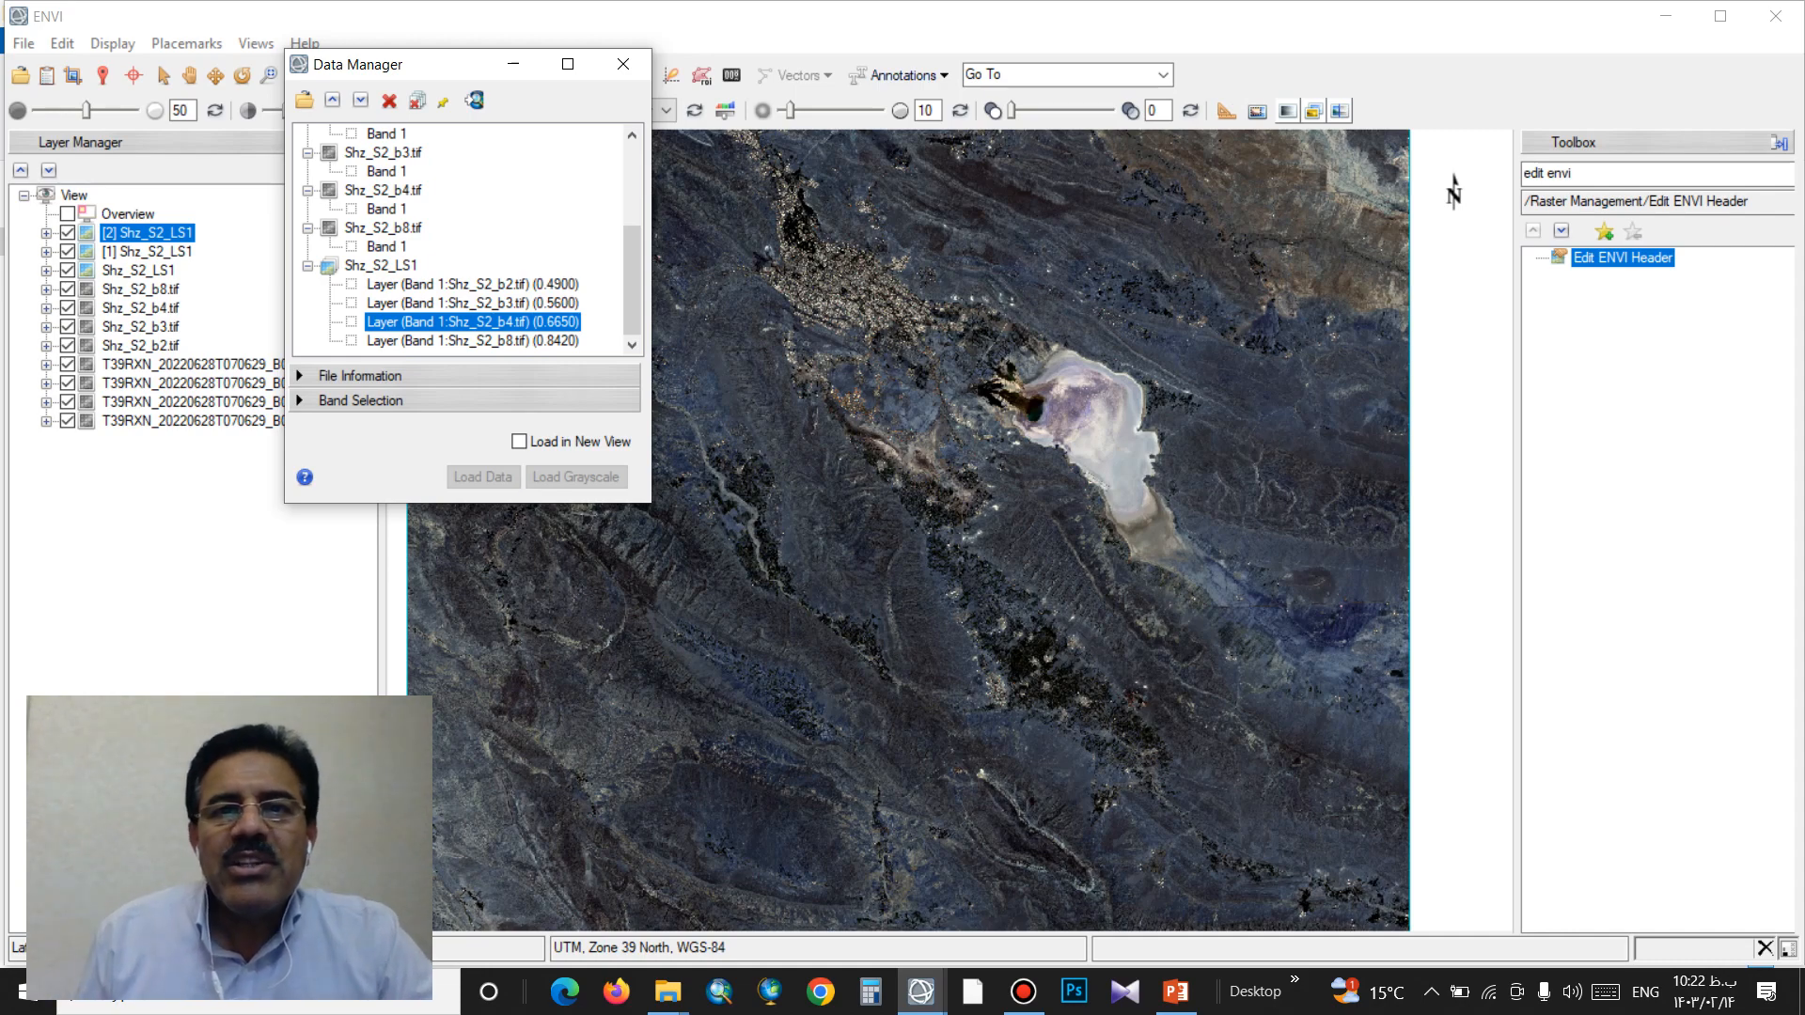
drag(394, 64, 506, 81)
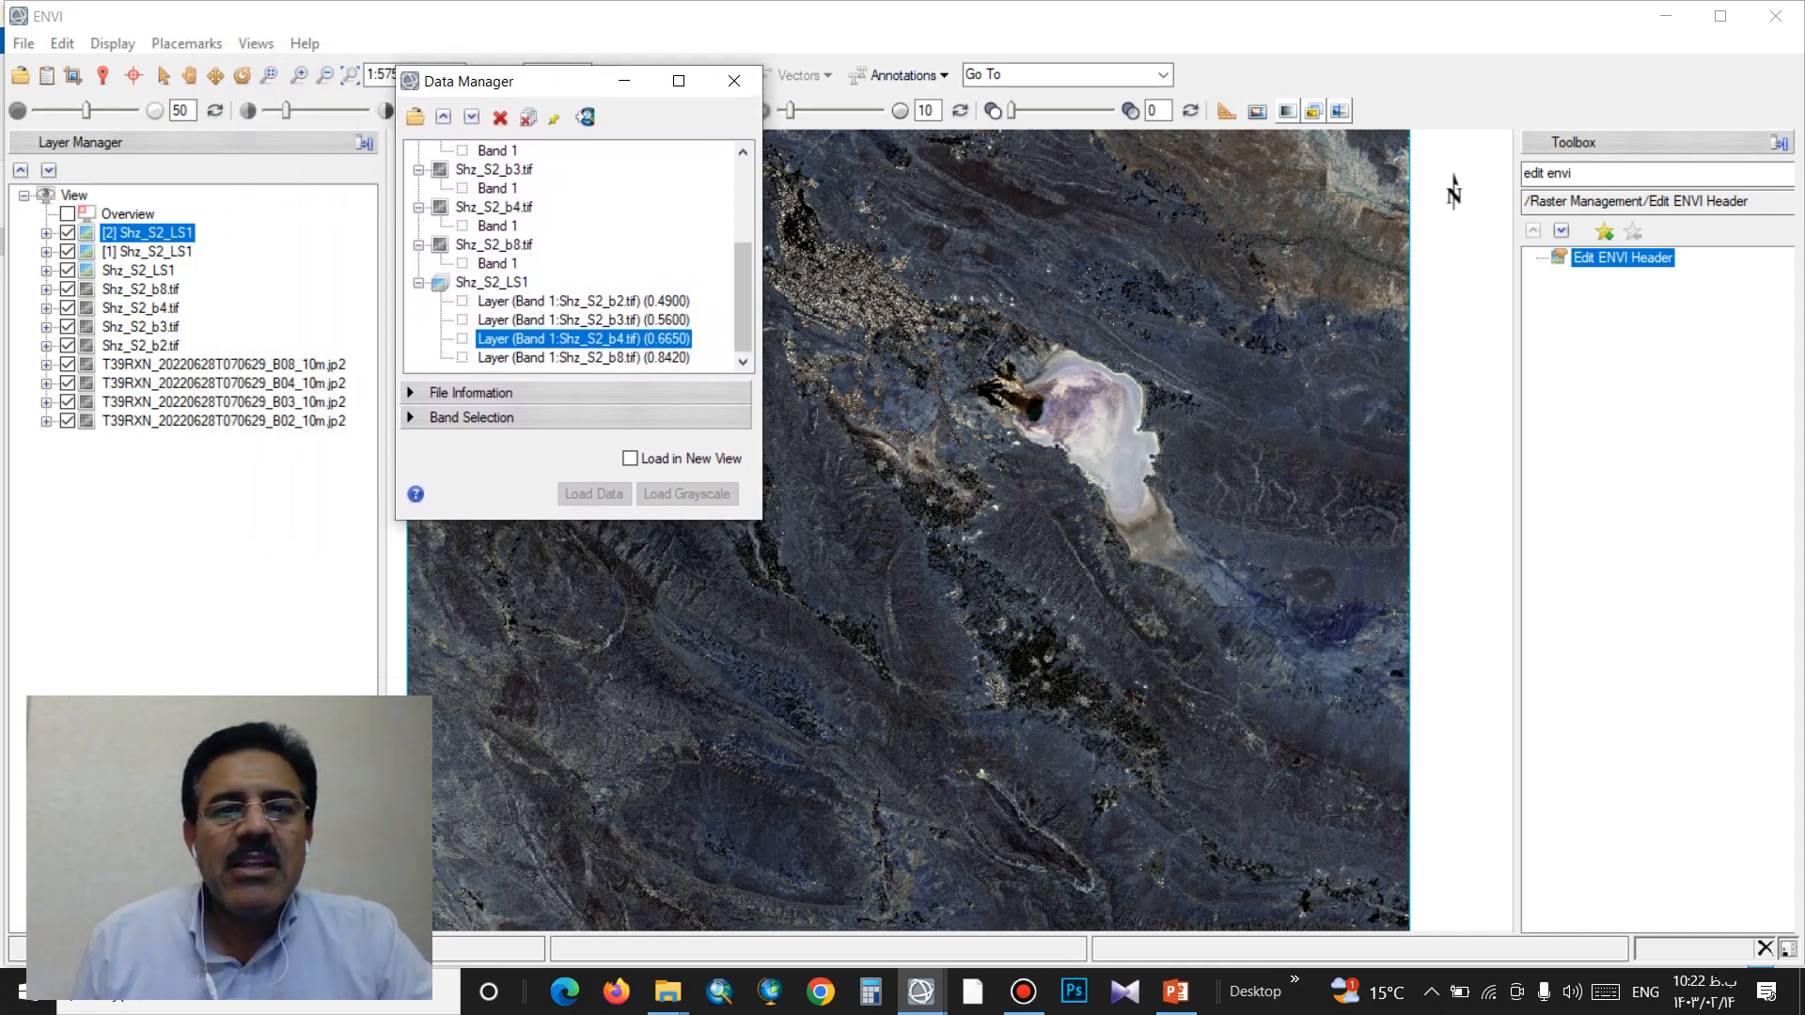
scroll(782, 816, down, 1)
scroll(877, 406, up, 1)
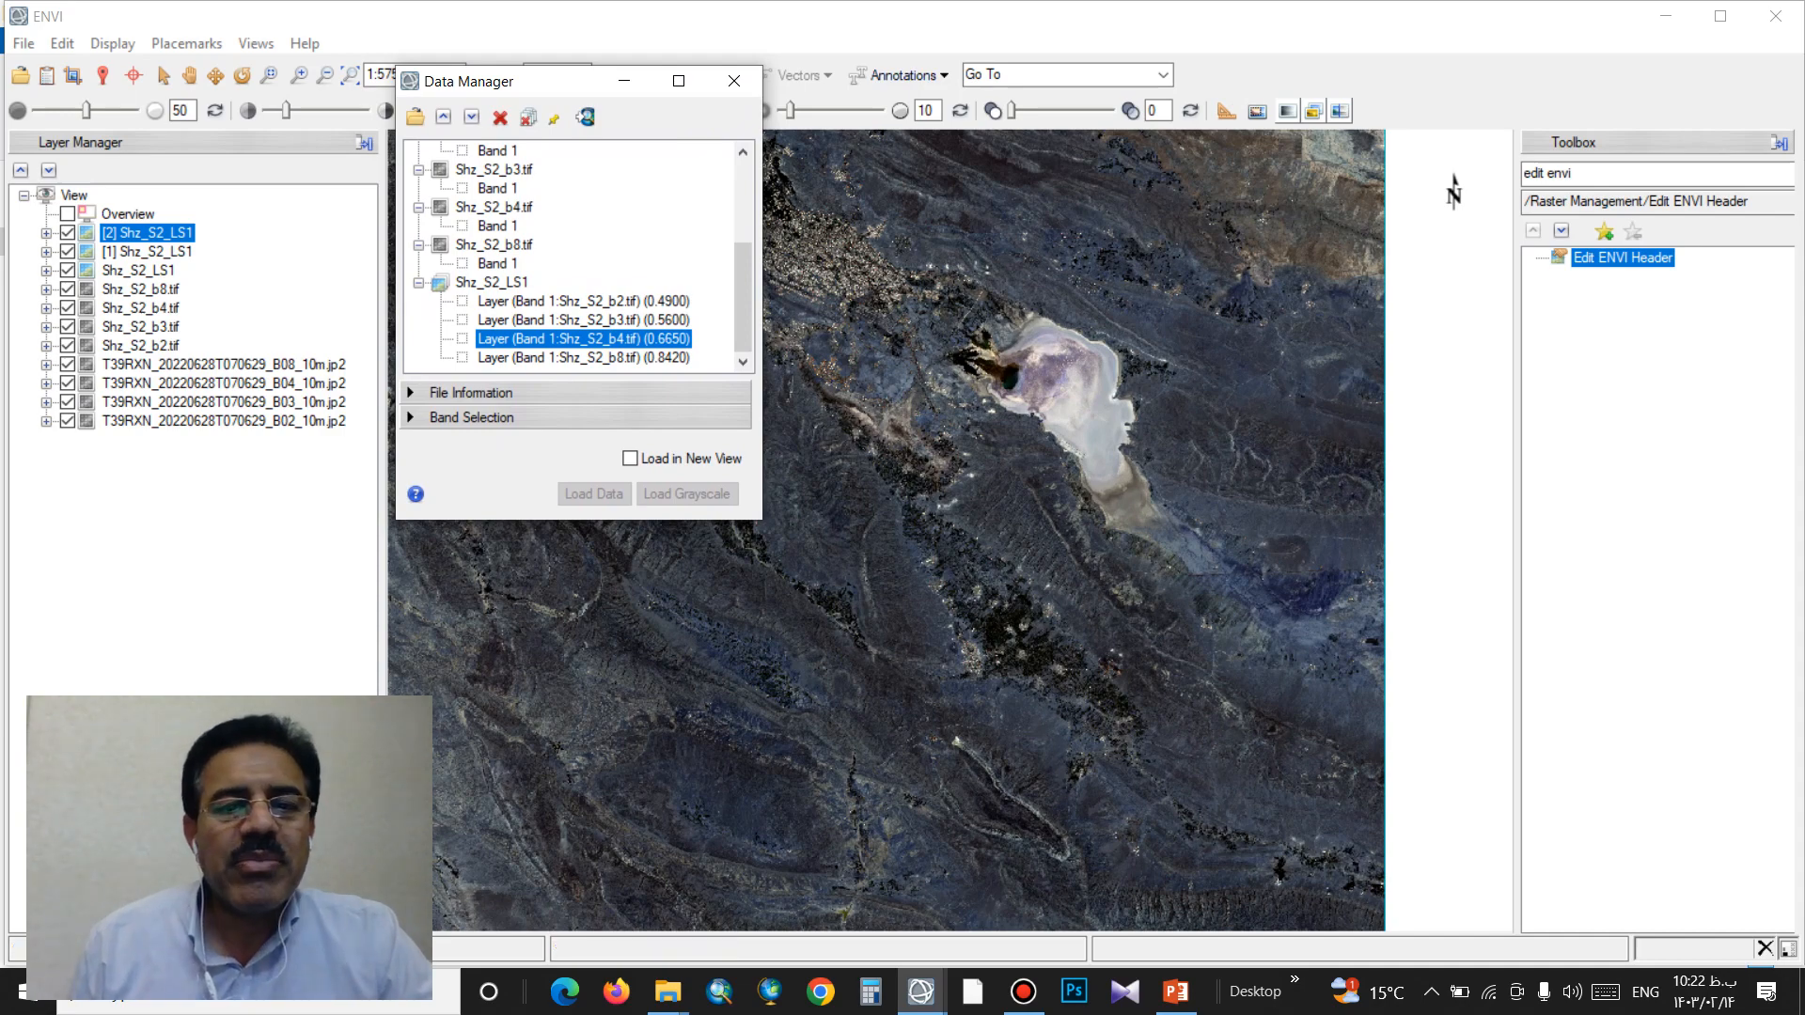
click(1023, 992)
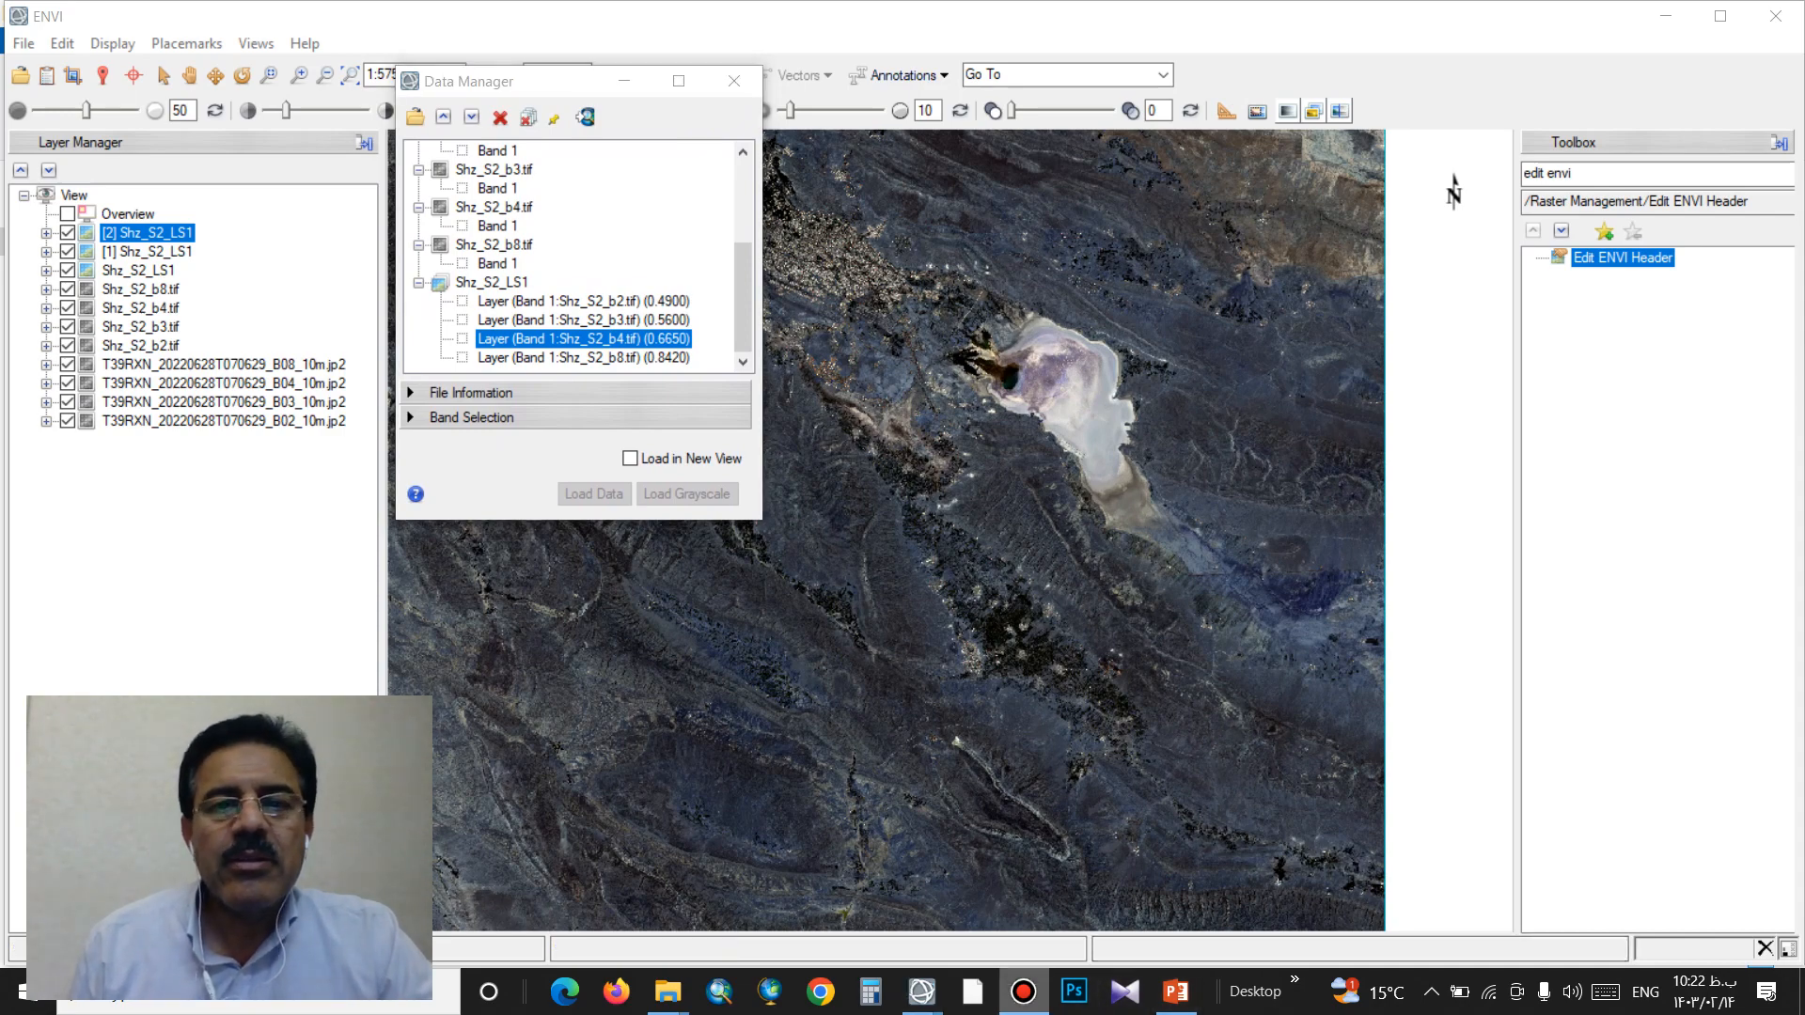